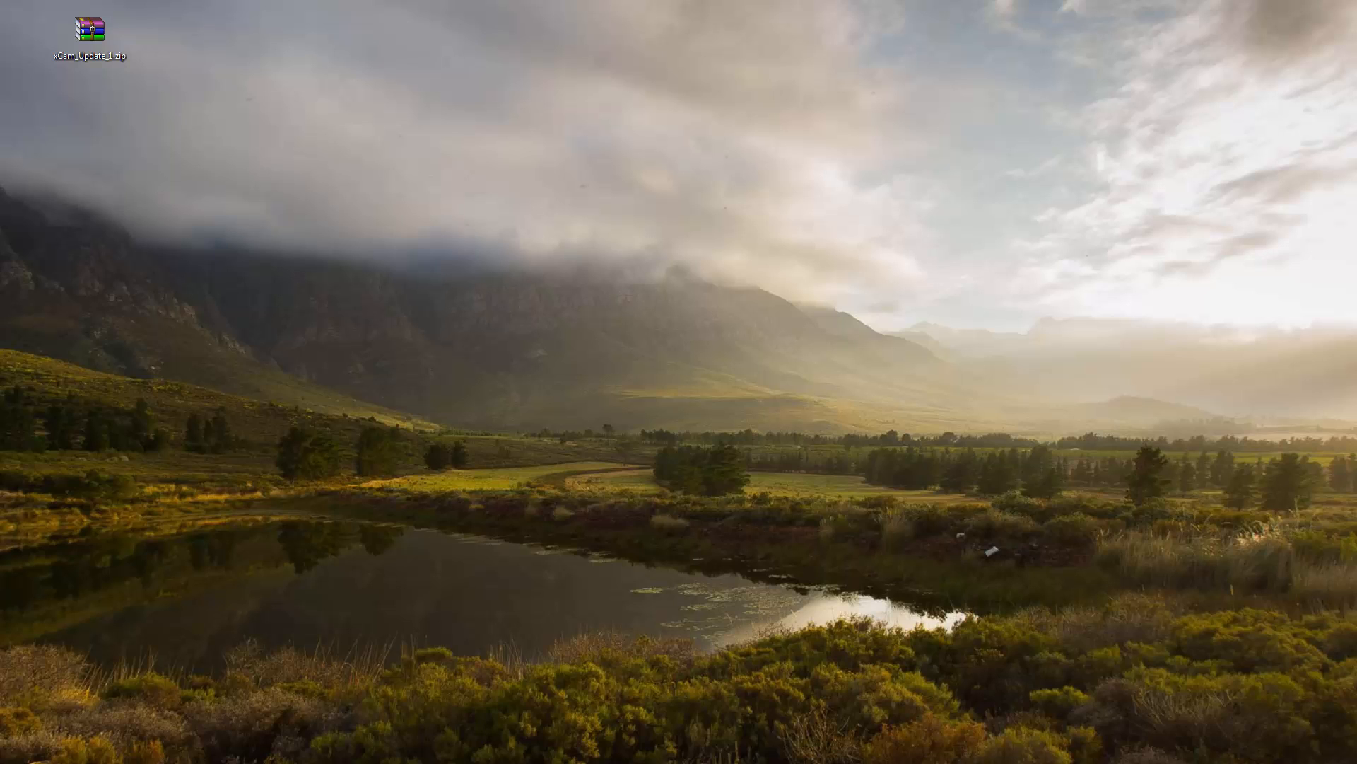
drag(116, 134, 137, 130)
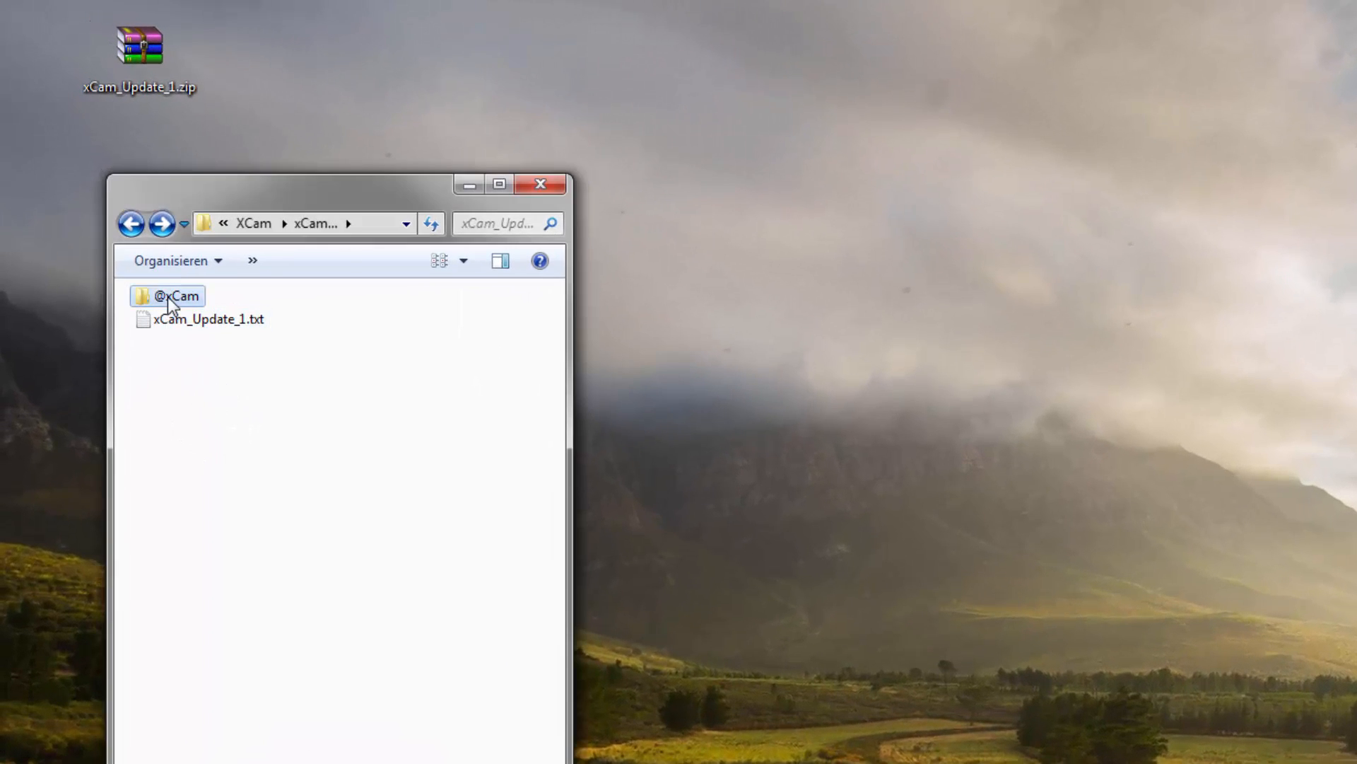
double_click(163, 276)
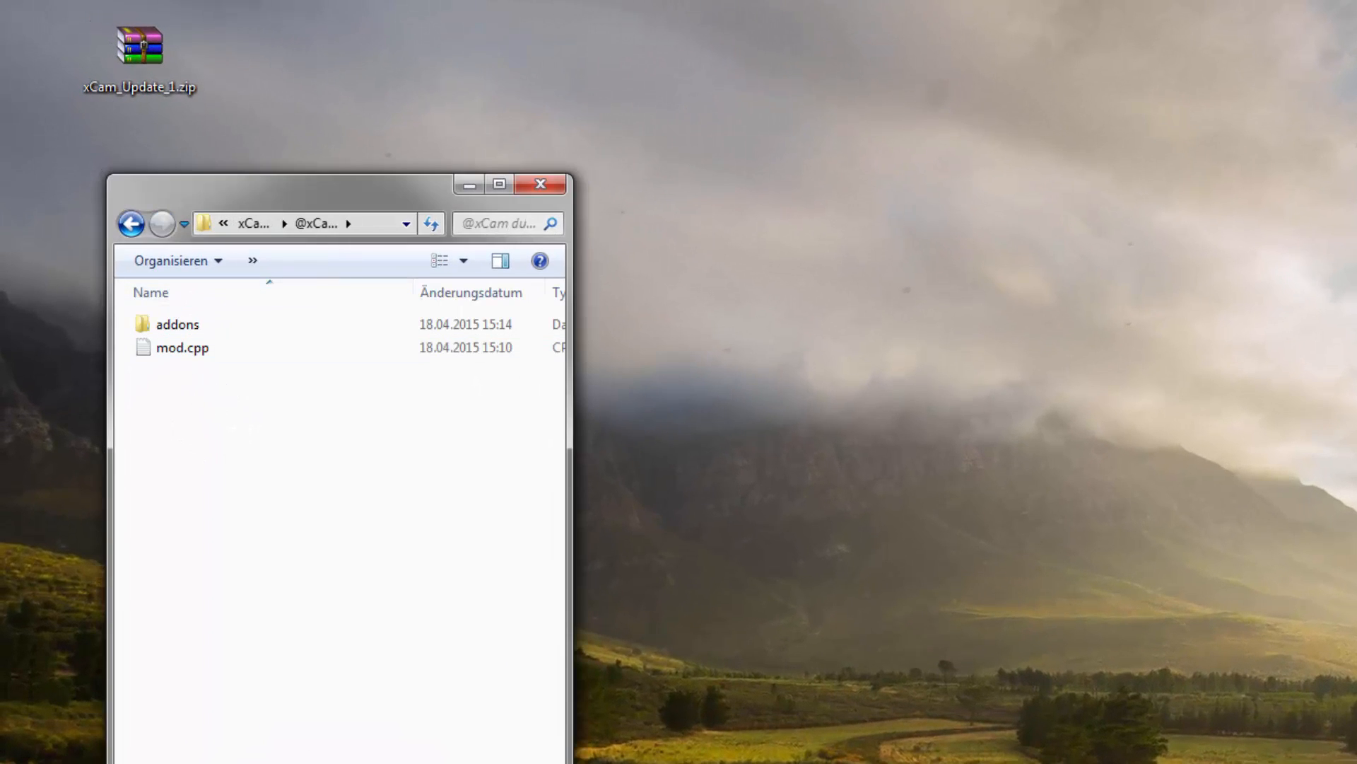
key(alt+Tab)
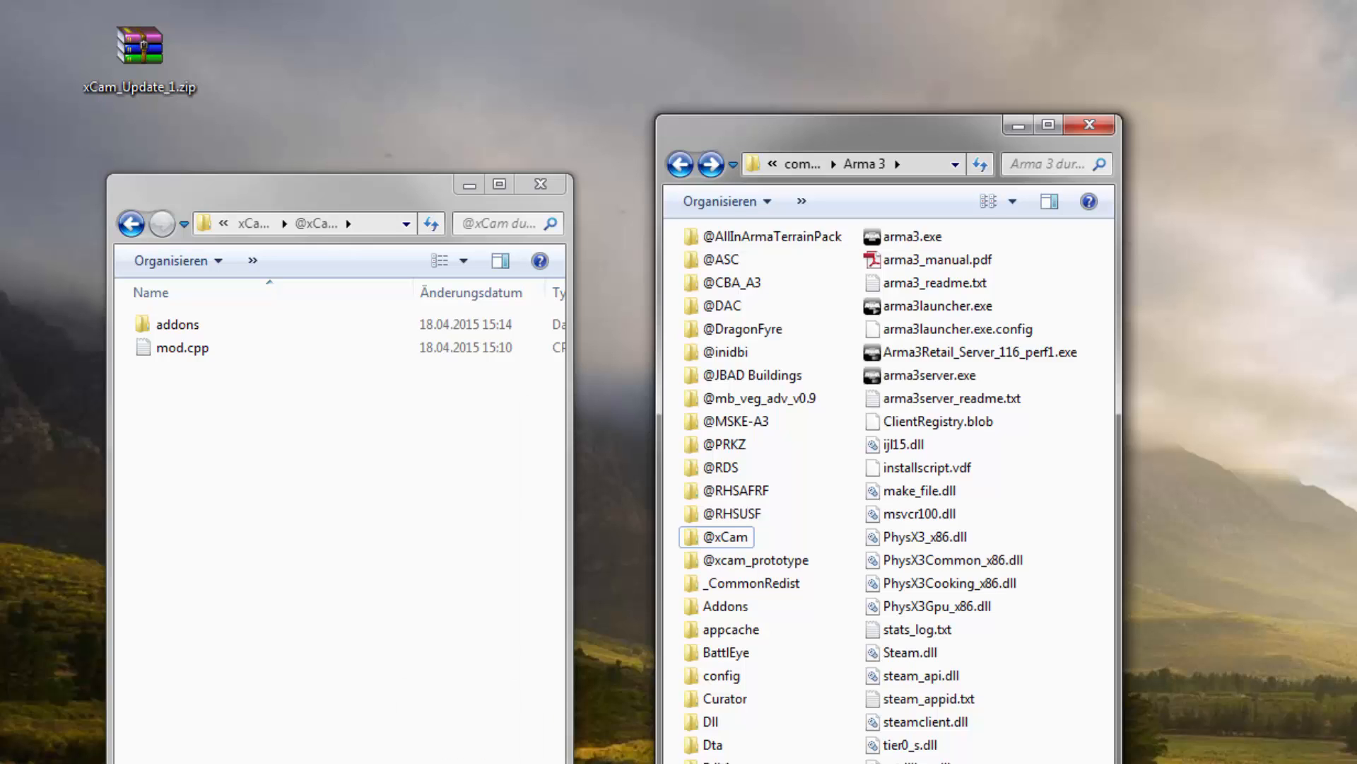
double_click(730, 538)
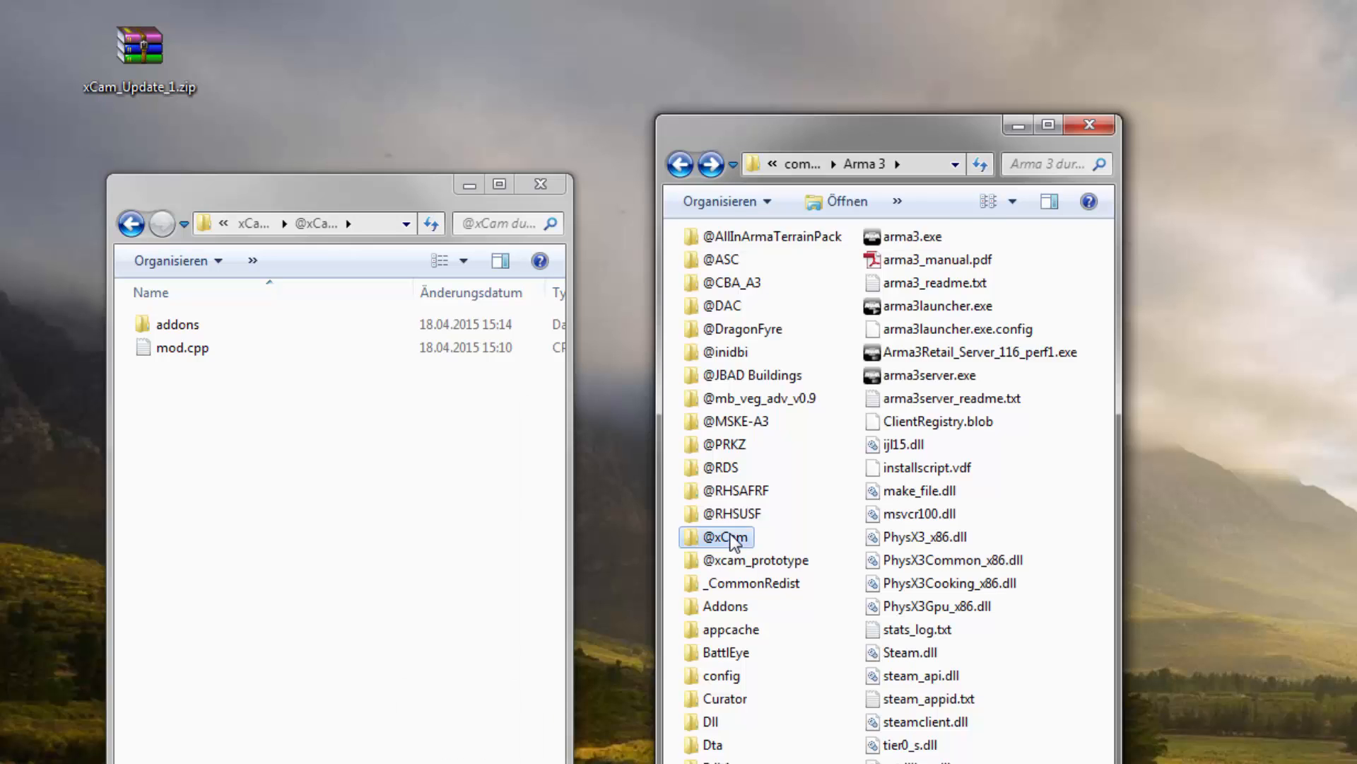
click(169, 426)
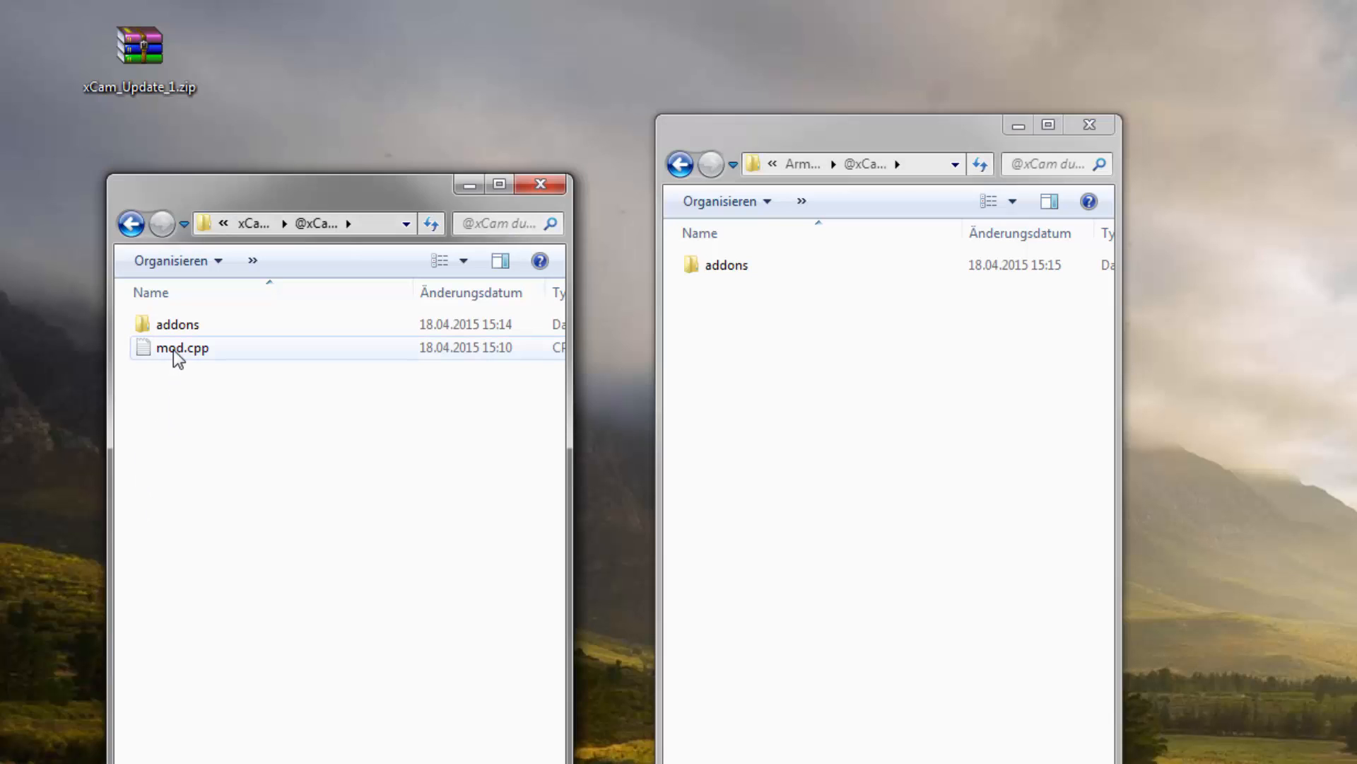
right_drag(178, 358, 852, 385)
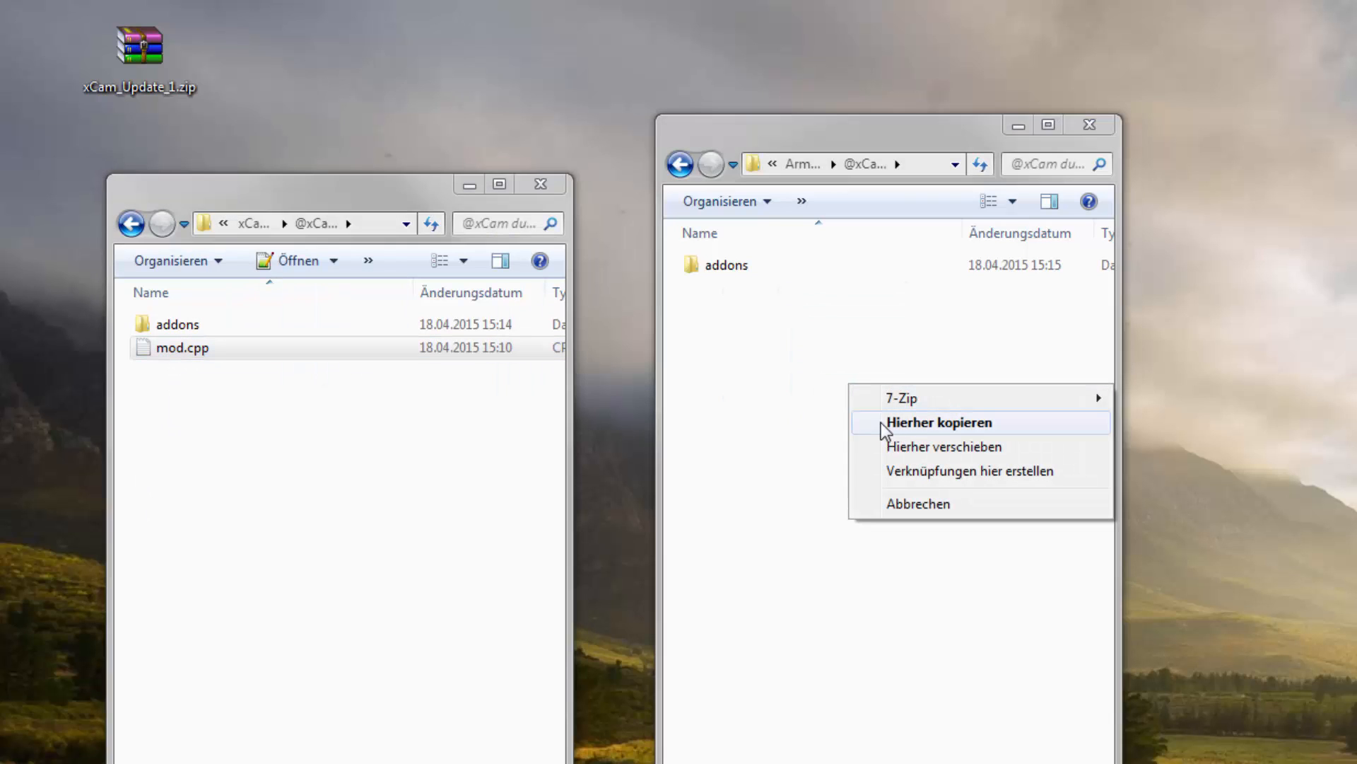
click(883, 423)
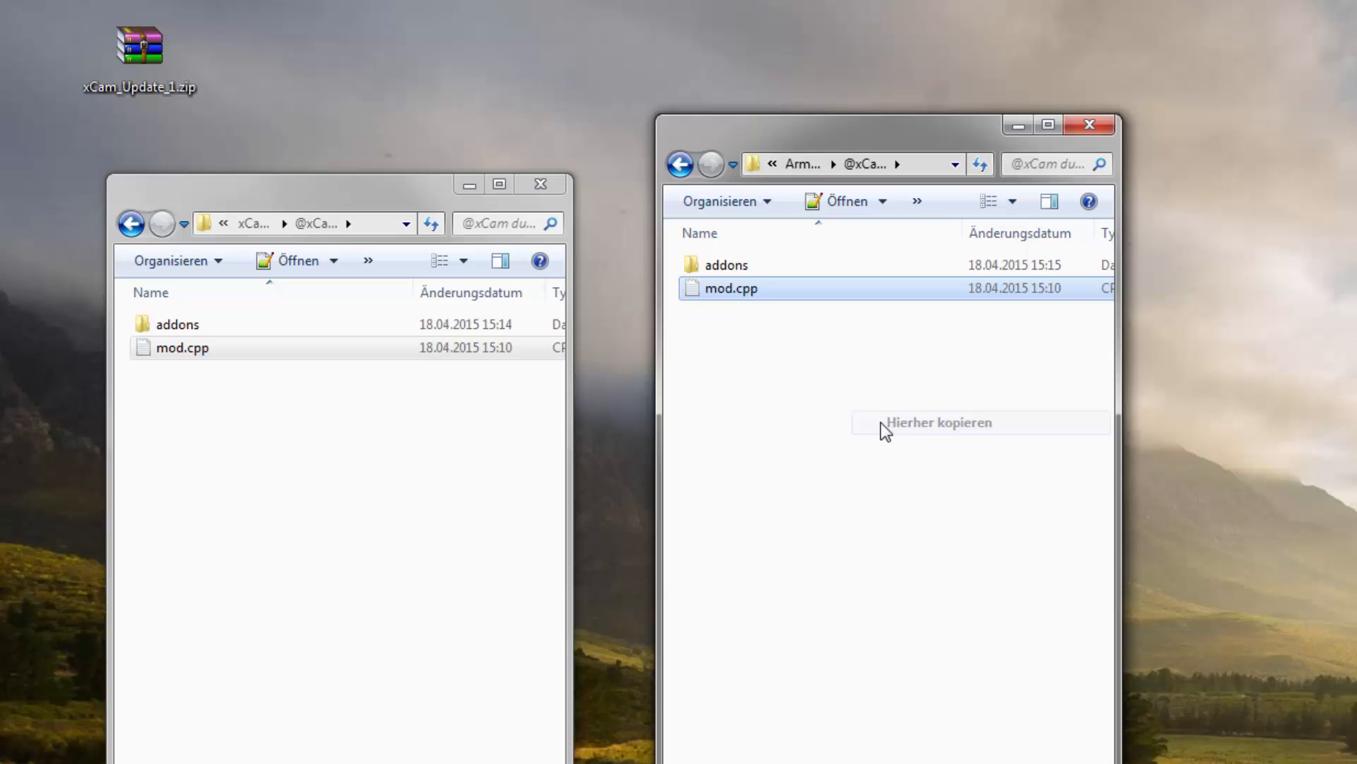
double_click(158, 328)
double_click(685, 267)
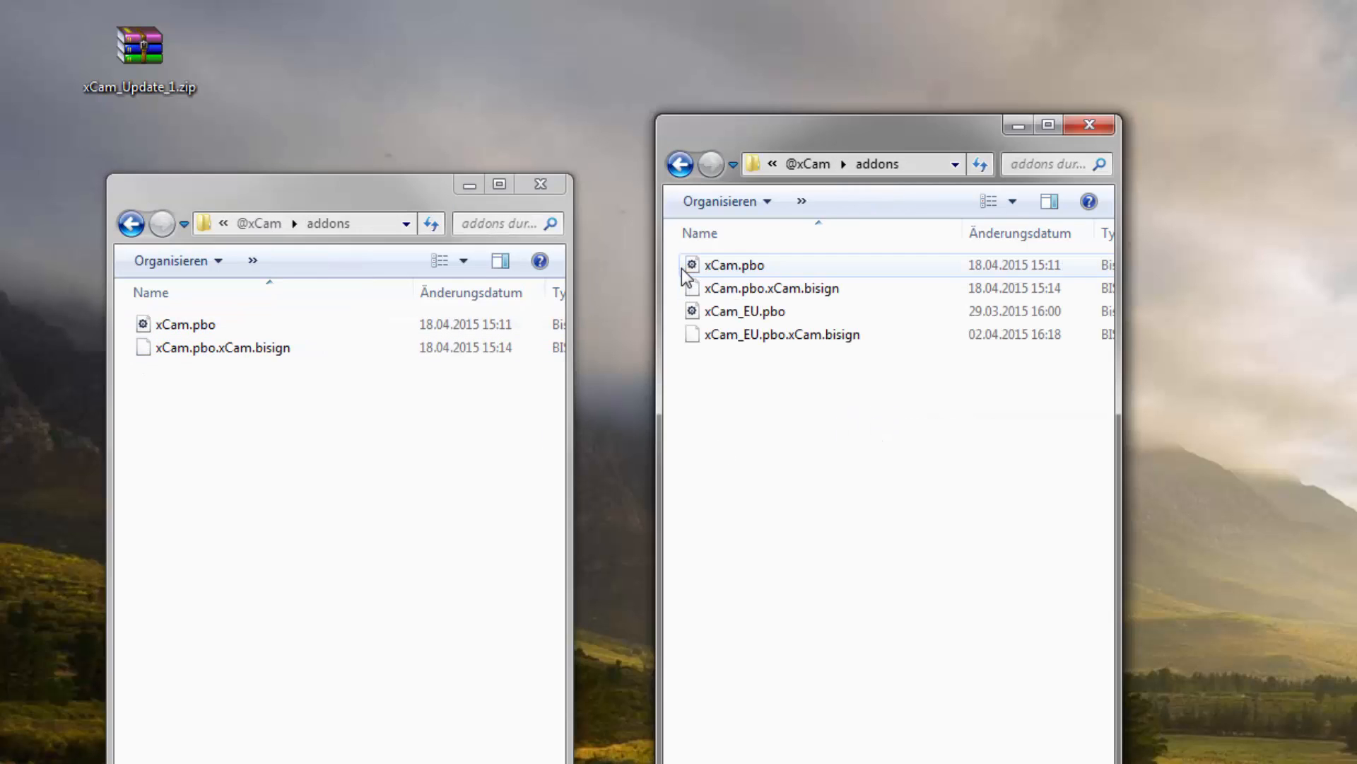
drag(332, 461, 170, 332)
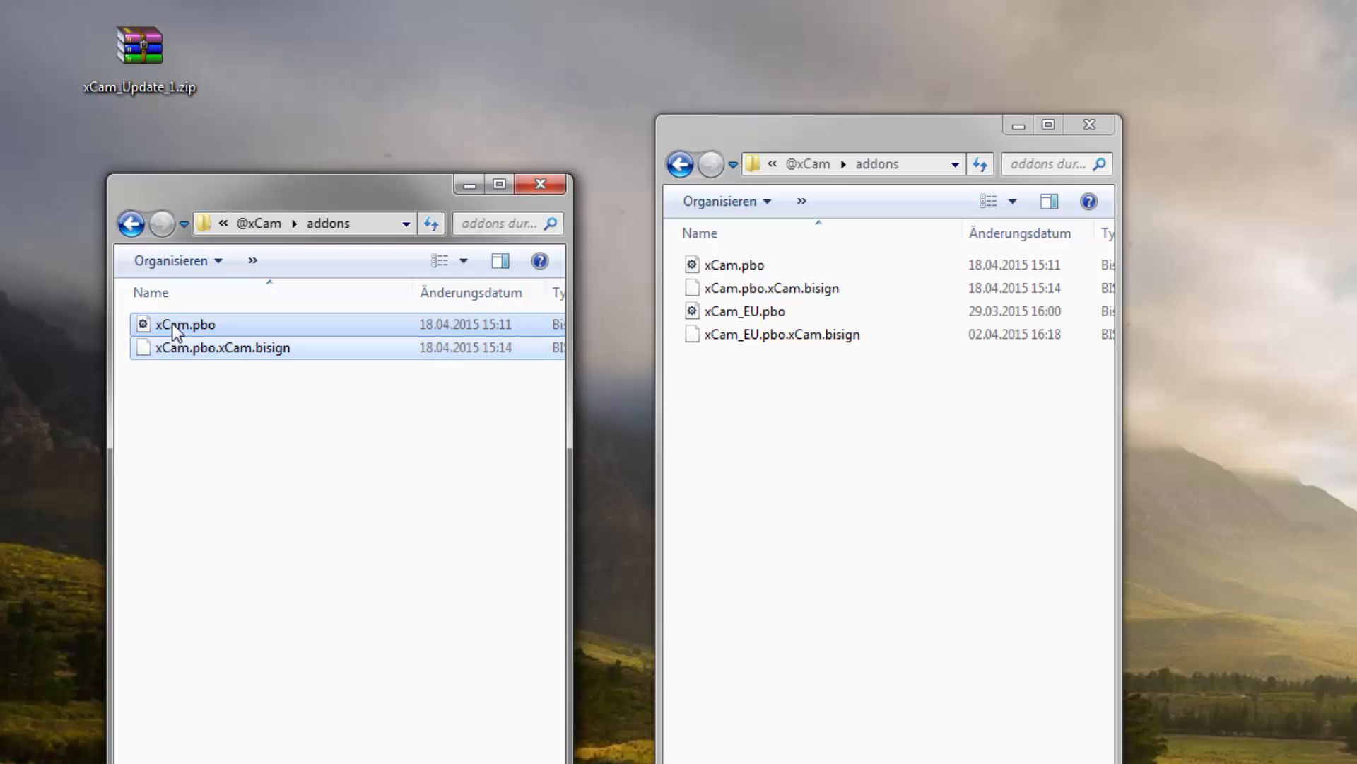
right_drag(173, 329, 876, 448)
click(916, 487)
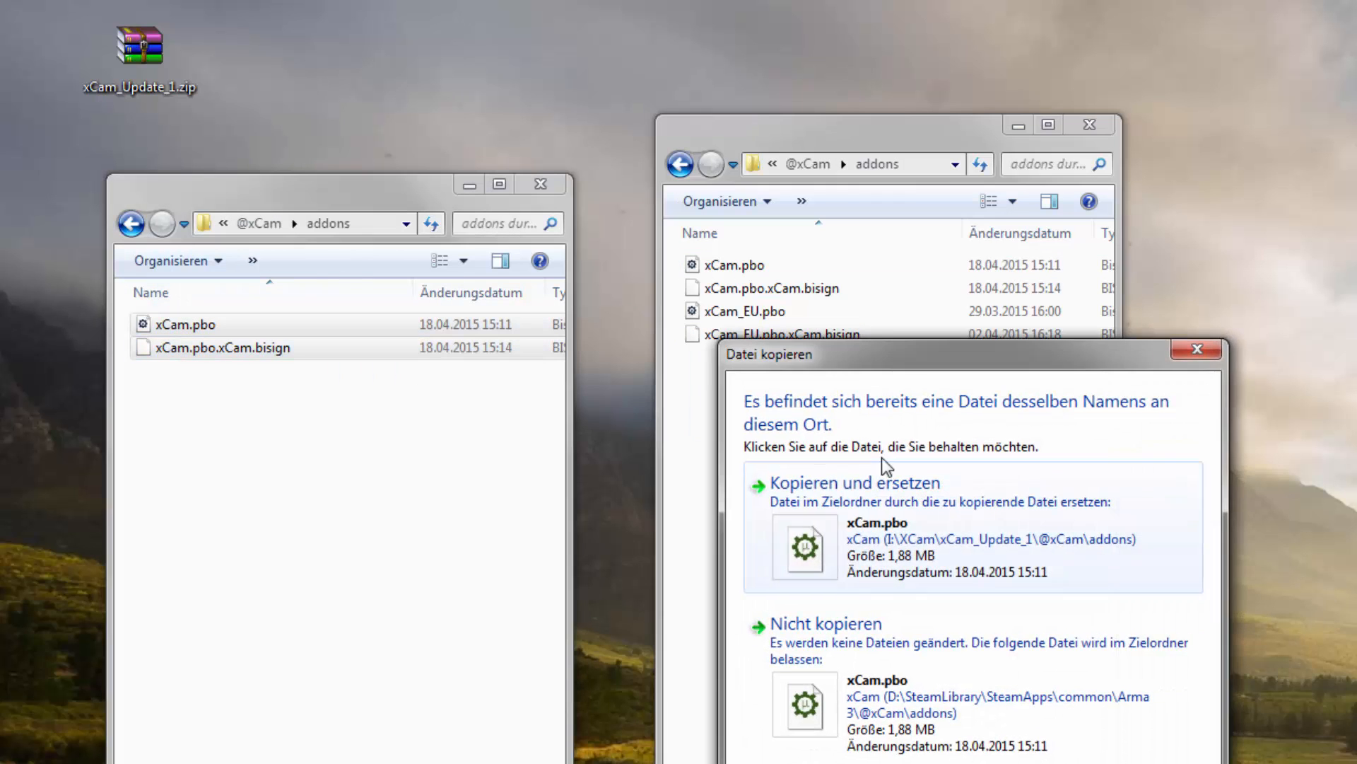
click(897, 534)
click(901, 534)
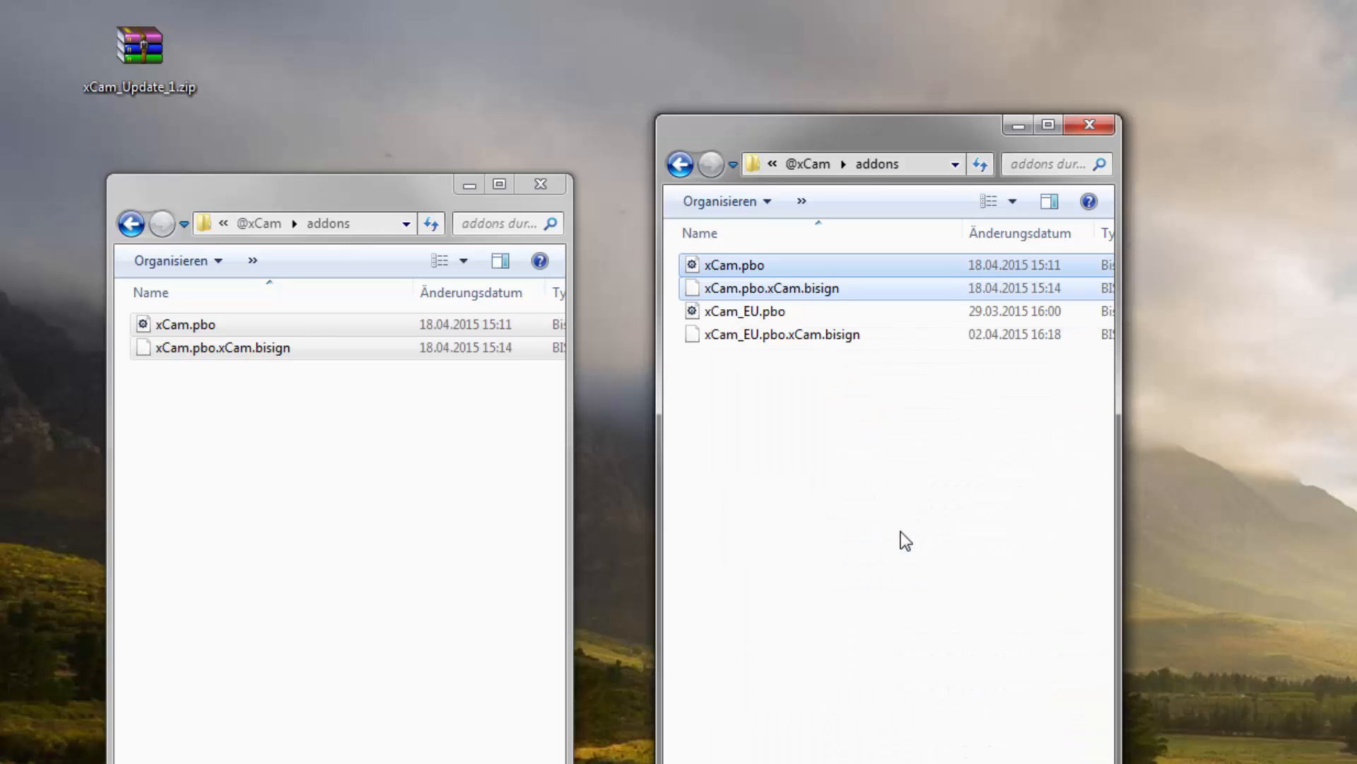
click(809, 478)
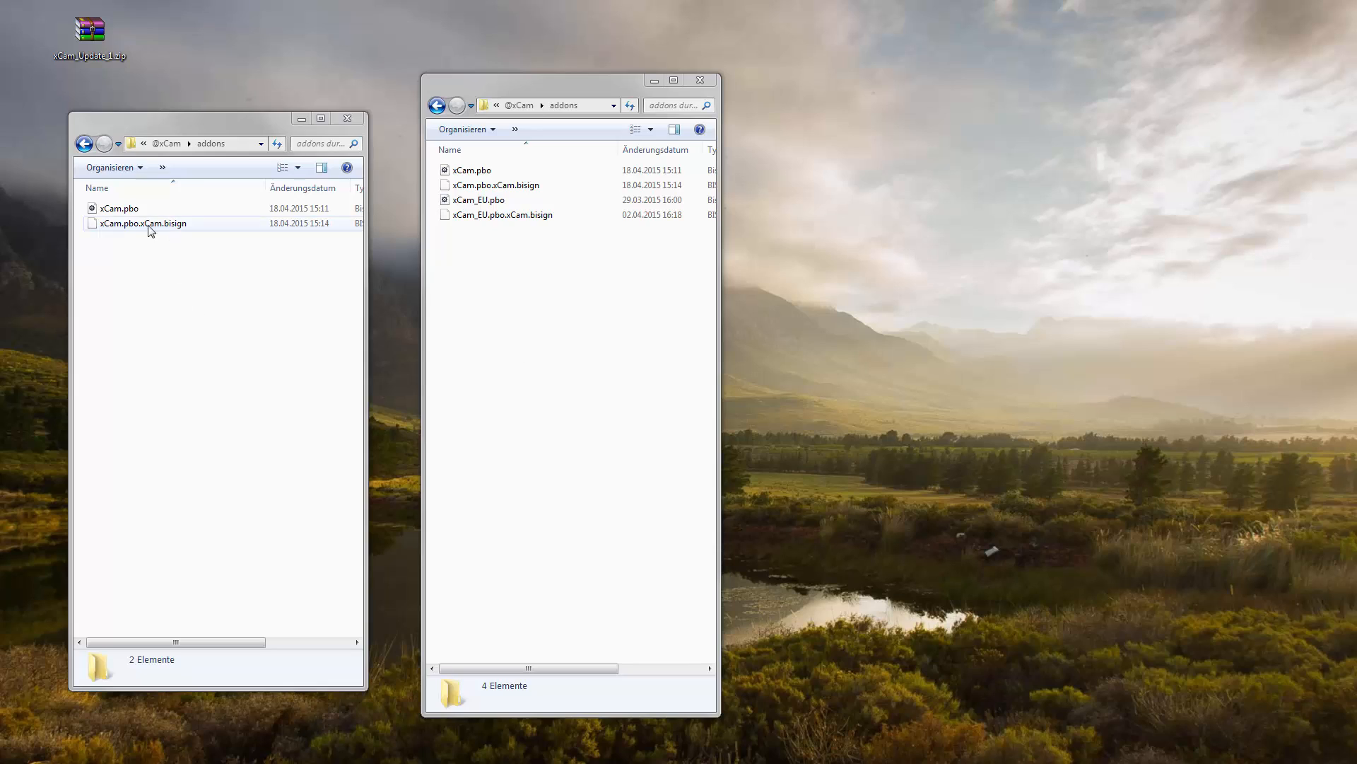
- Open xCam_Update_1.txt from the update folder and select the killzonekid.com link for the new make_file.dll version
click(83, 144)
click(83, 145)
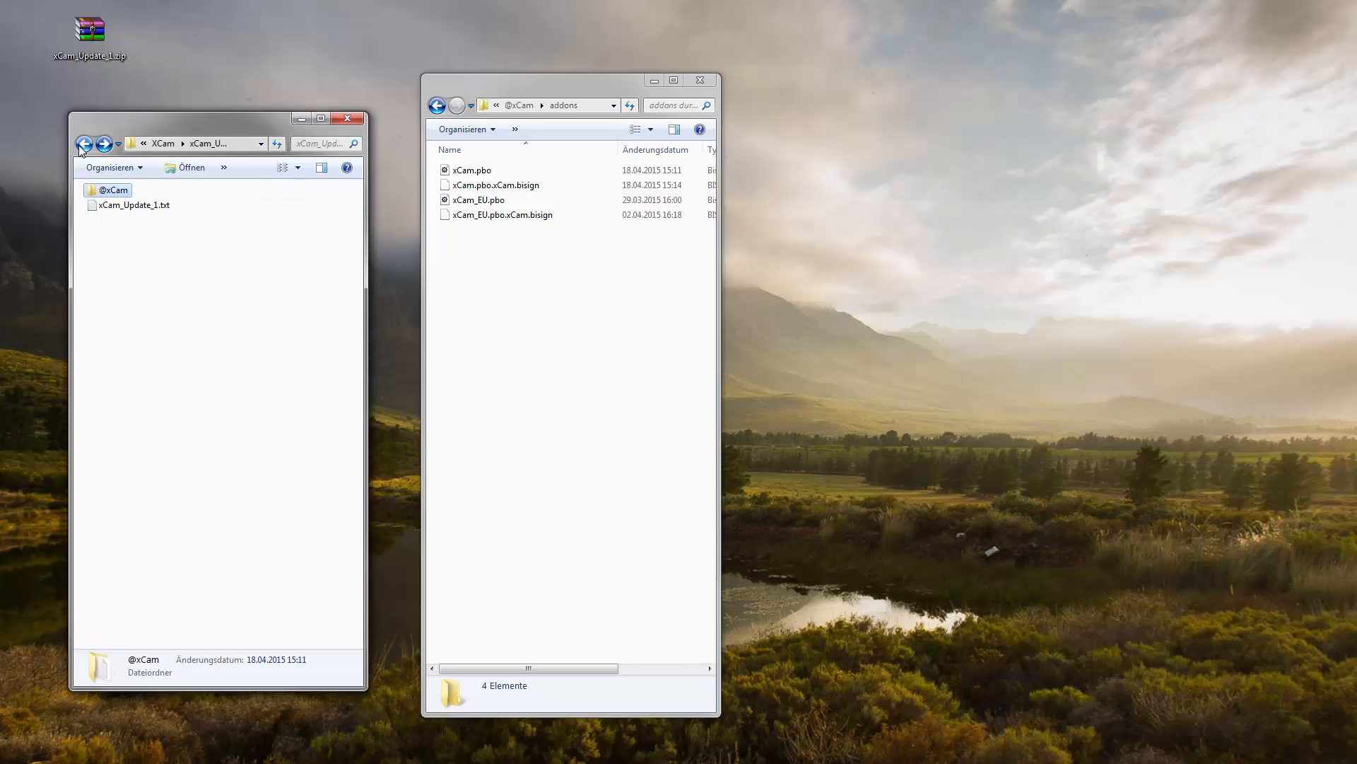
double_click(116, 205)
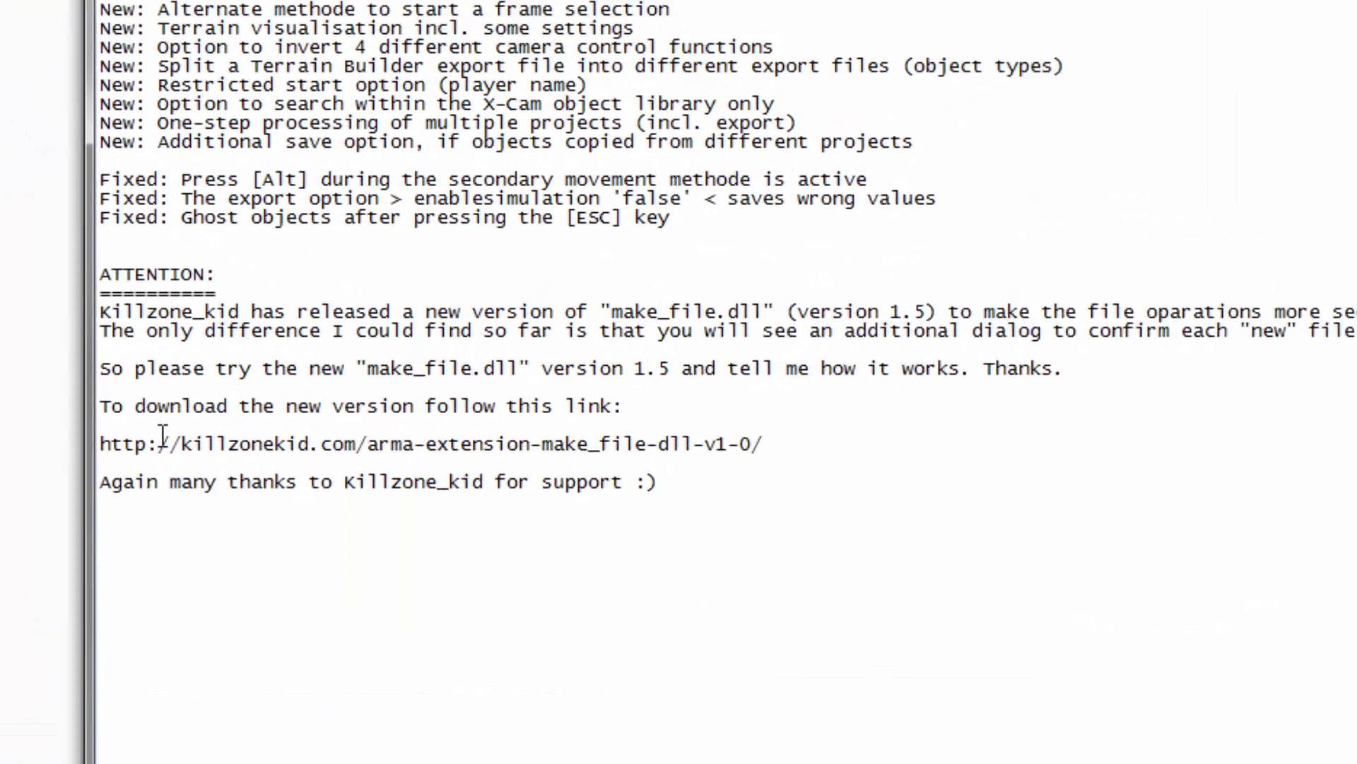
drag(10, 419, 863, 424)
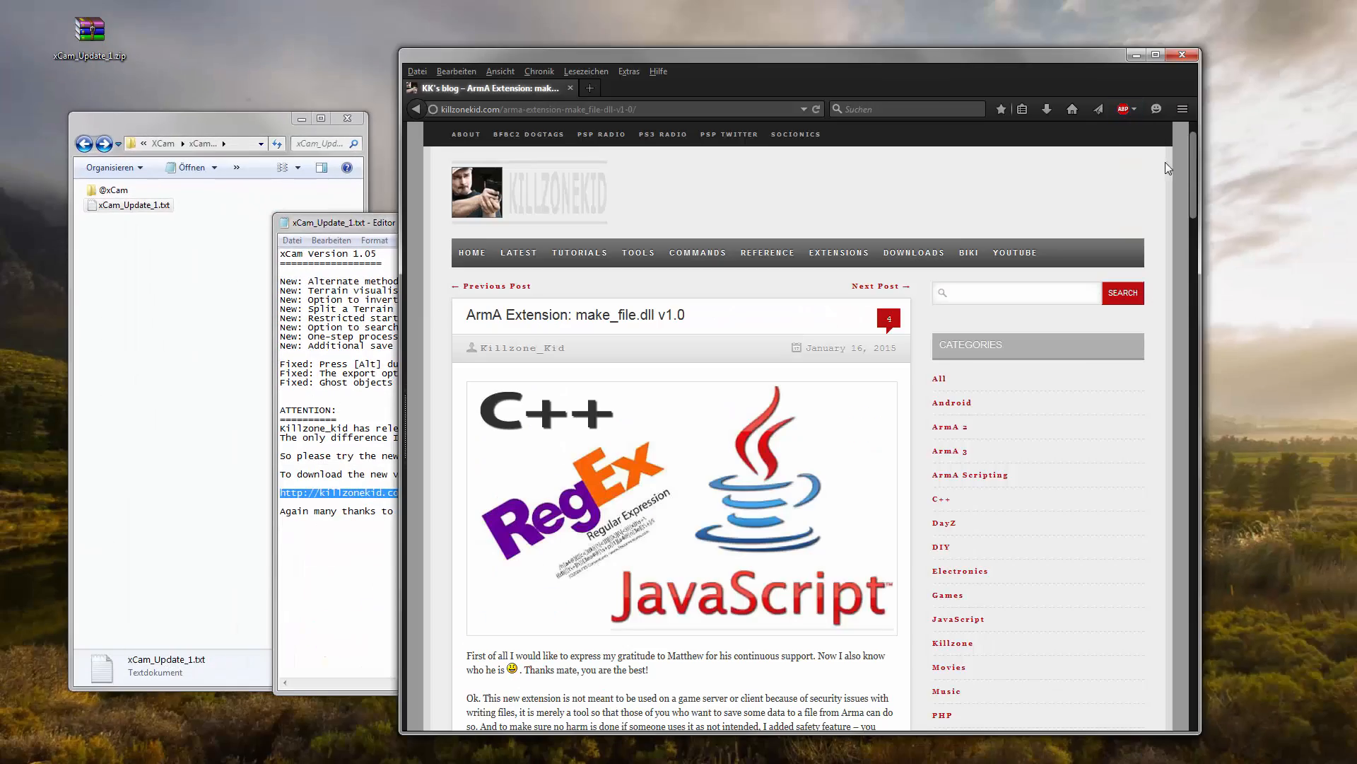
- Examine the make_file.dll web page as far as its v1.5 download, and put away the browser and the update notes
drag(1192, 177, 1181, 449)
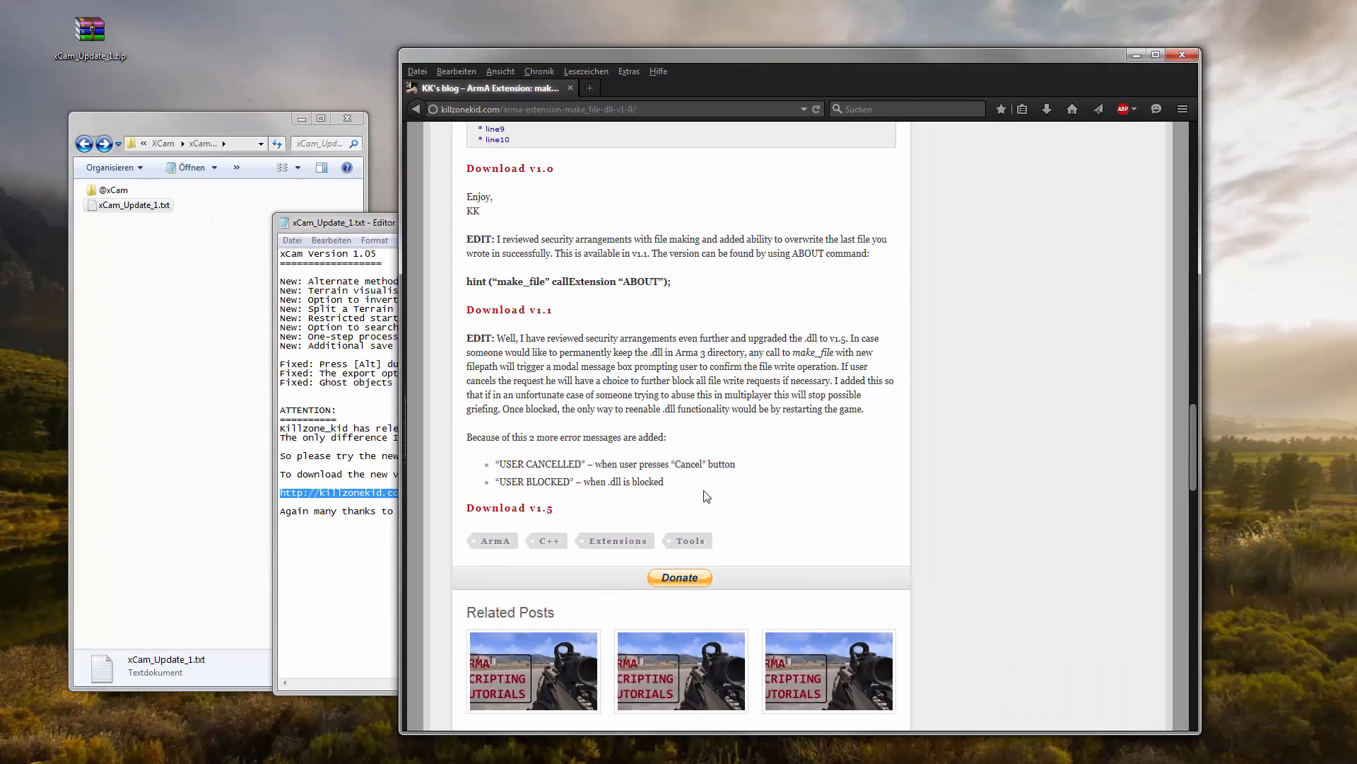
click(1135, 56)
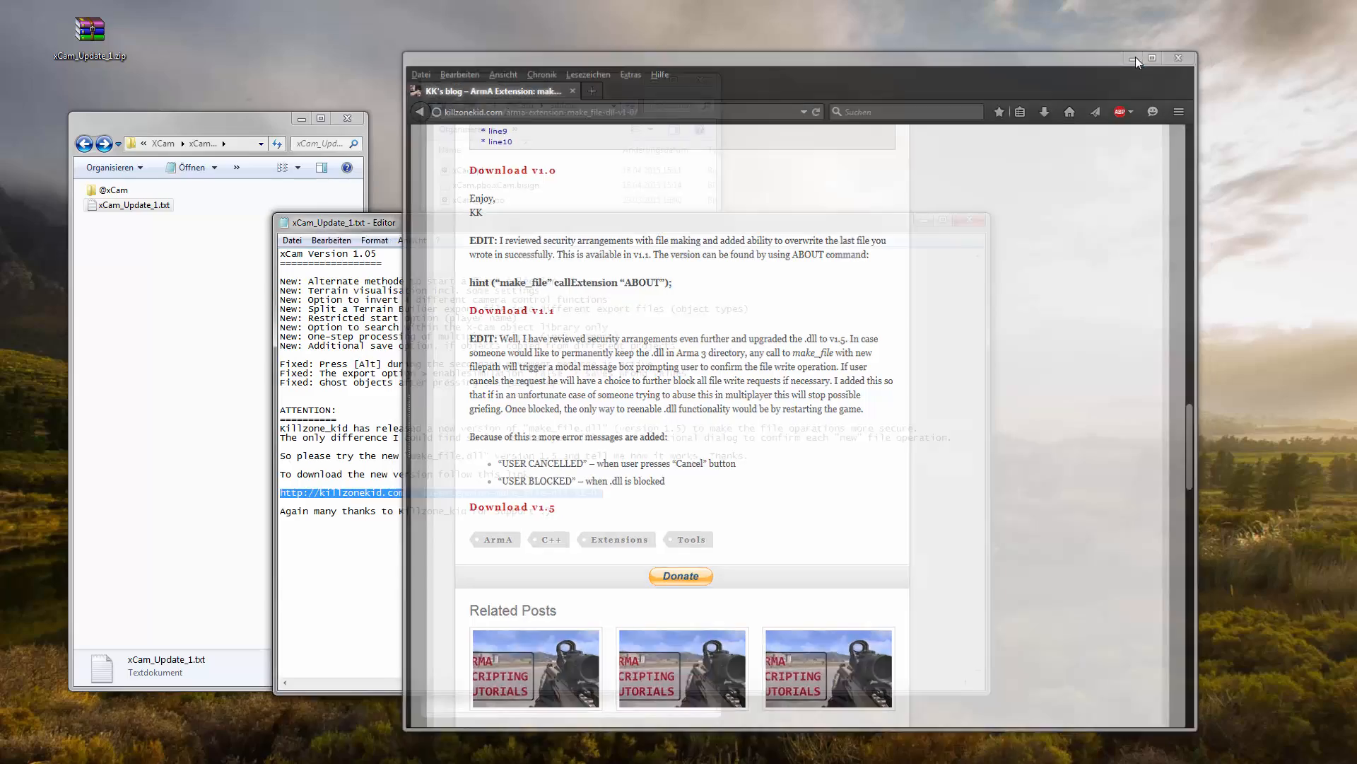
click(971, 221)
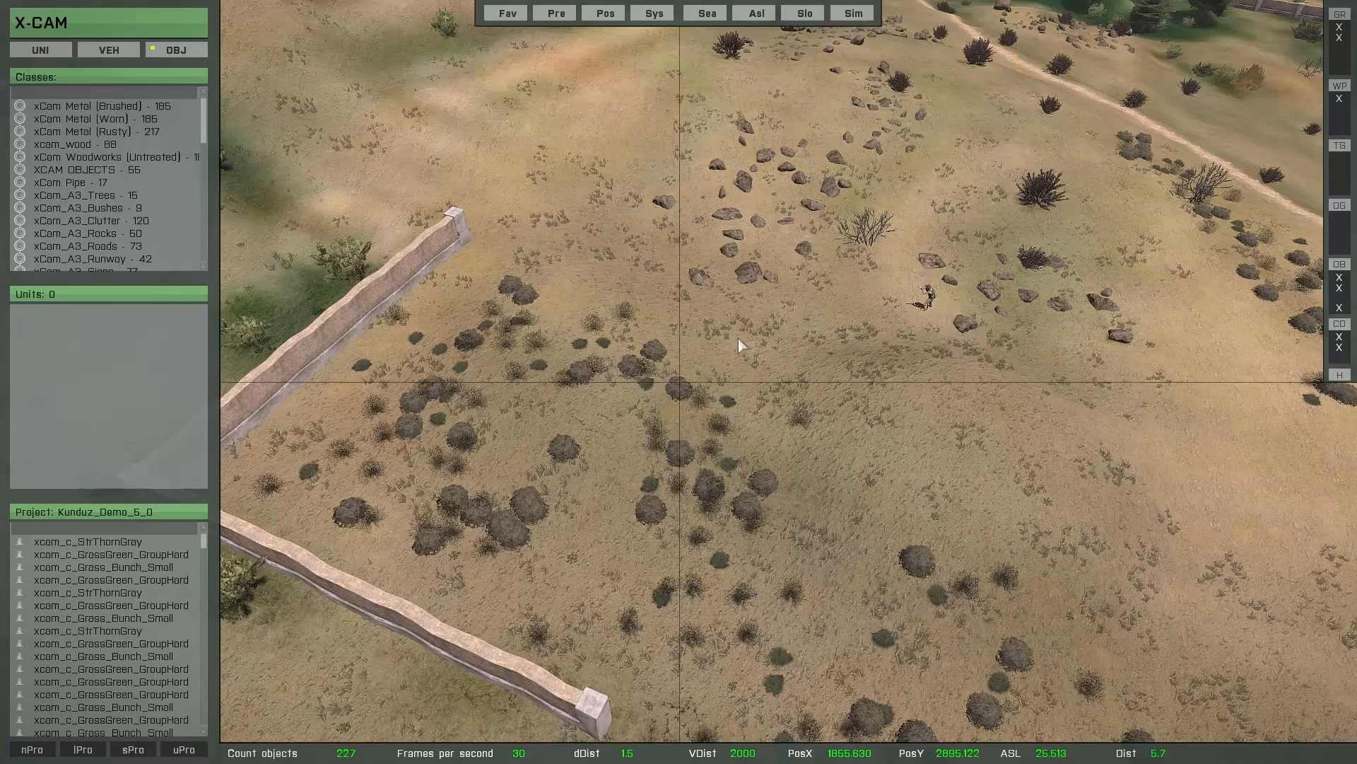
- Try out selection frames of different sizes over the bushes beside the walled corner in X-Cam, clearing them in between
drag(504, 152, 875, 433)
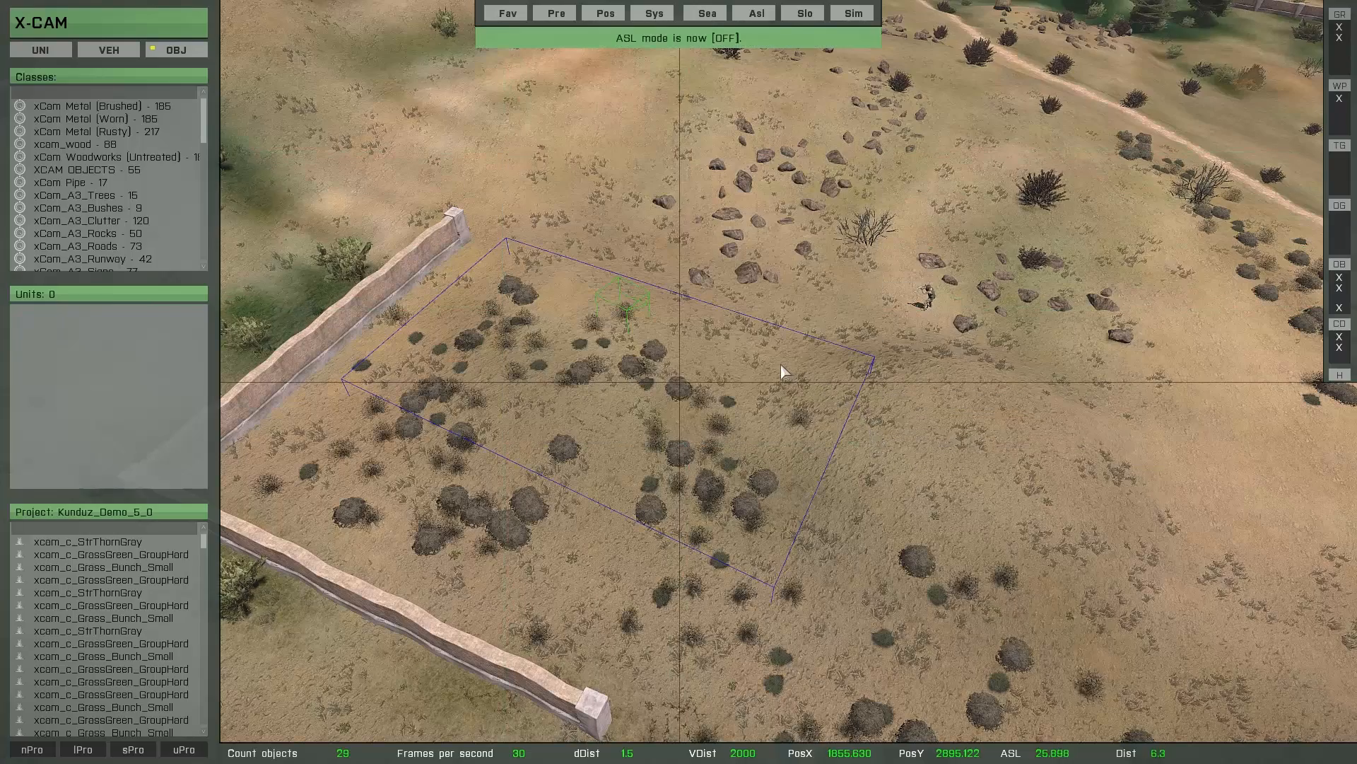
click(751, 365)
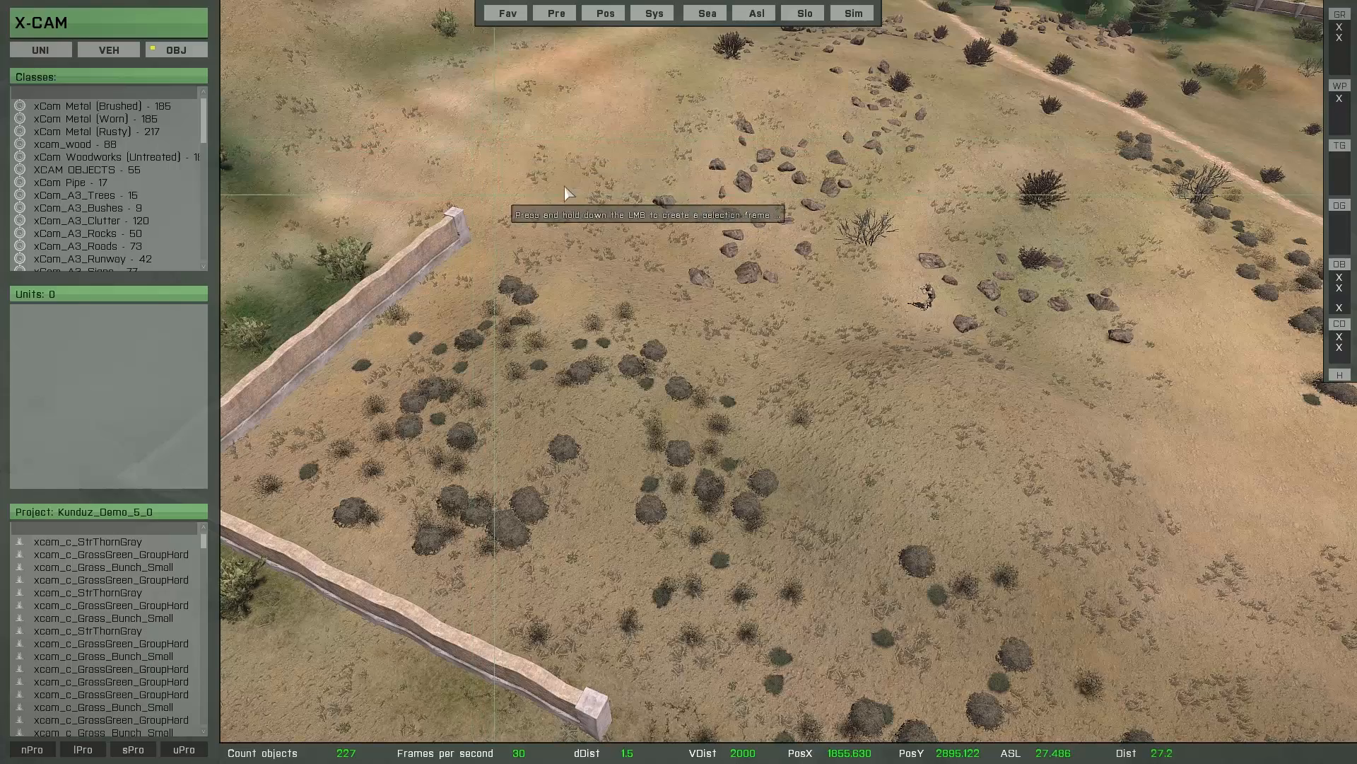
drag(470, 134, 964, 498)
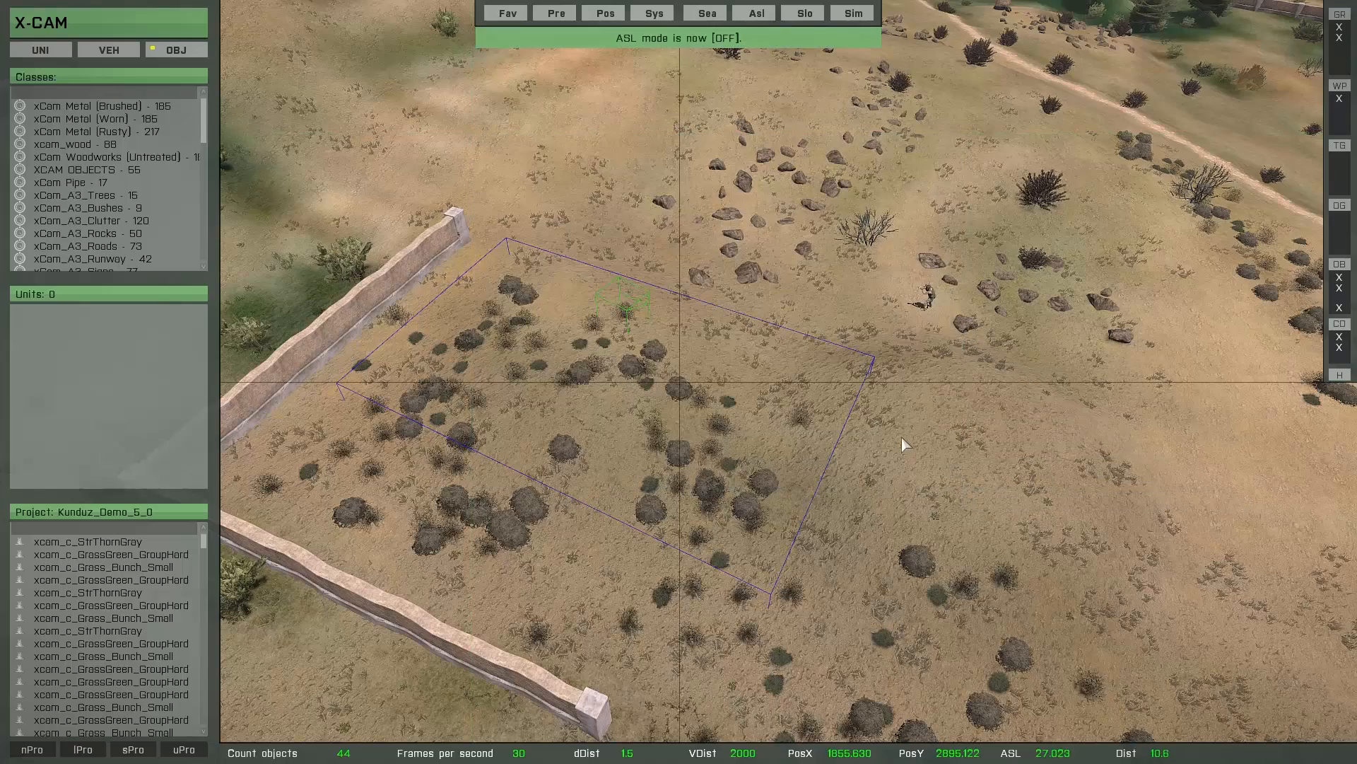
click(803, 393)
click(745, 351)
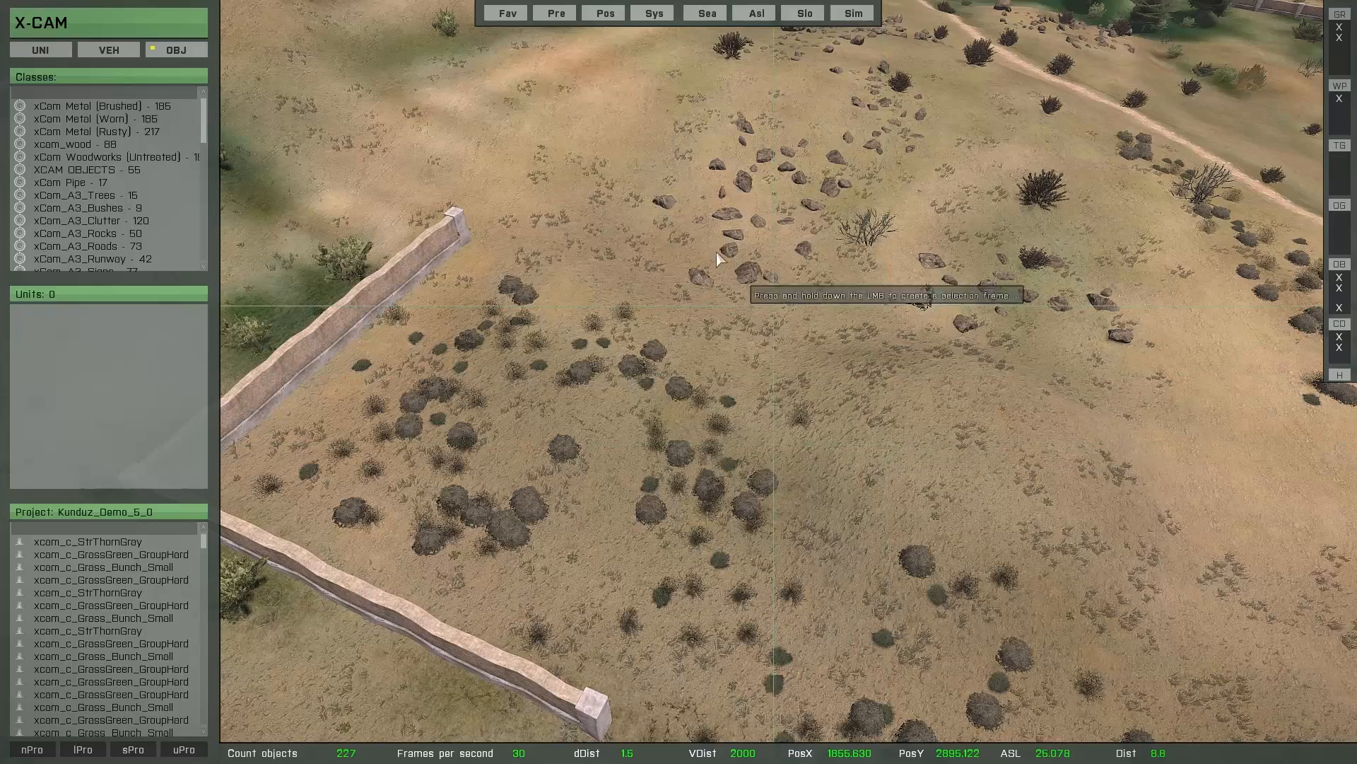
drag(736, 259, 999, 453)
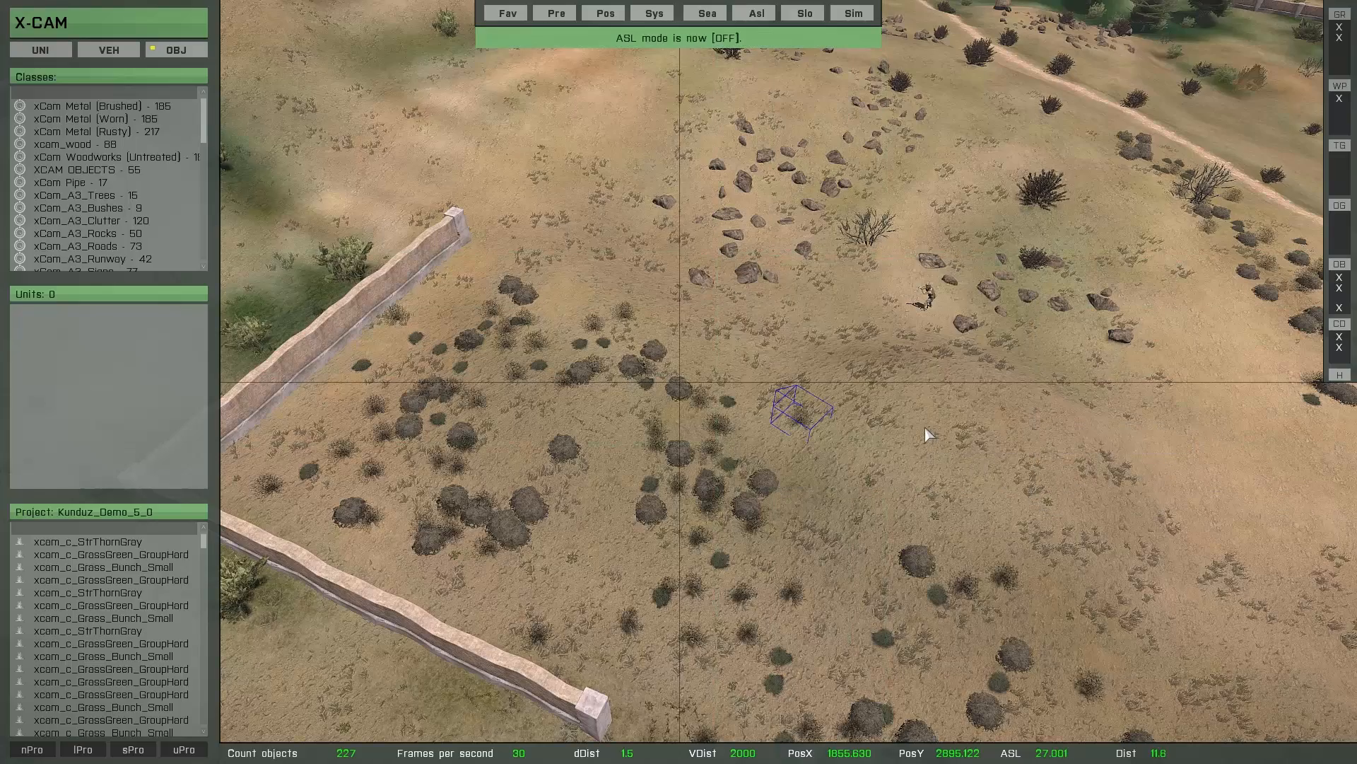
click(926, 428)
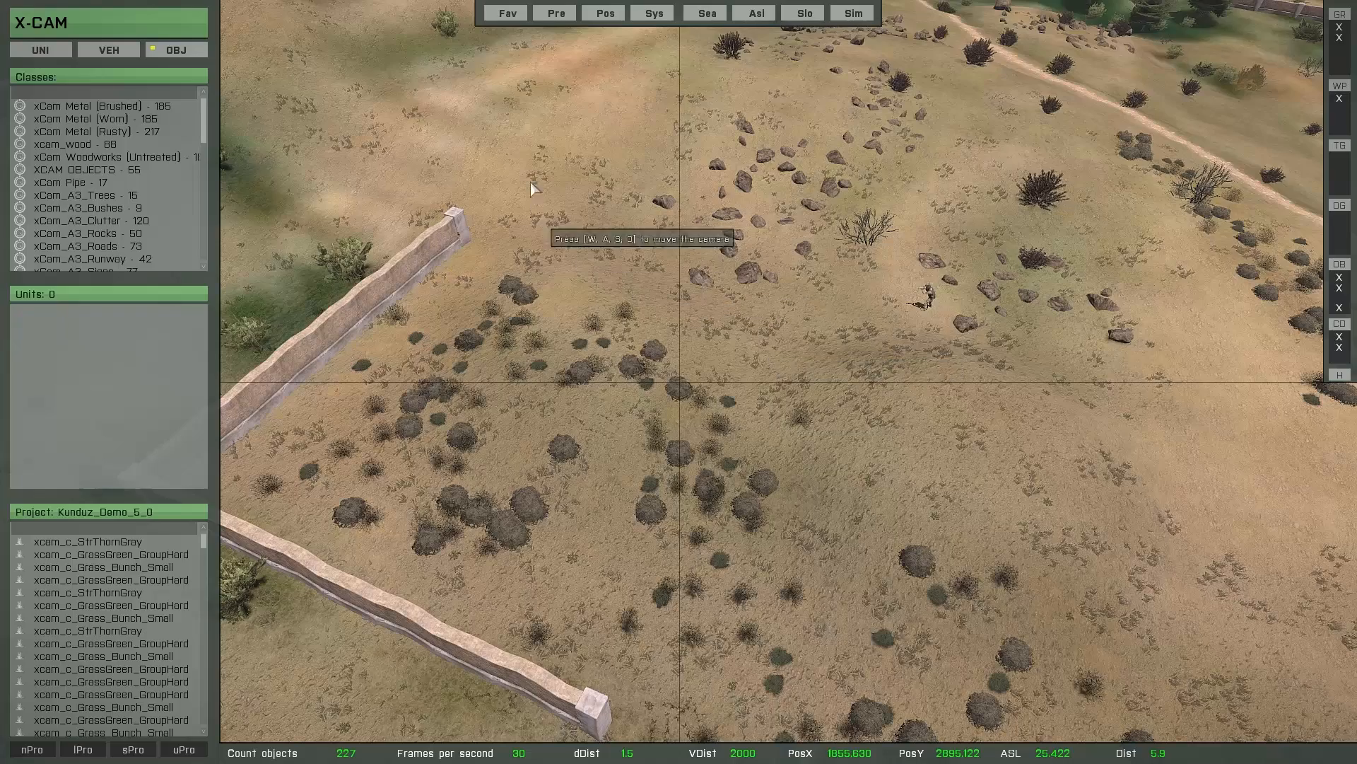
drag(434, 106, 745, 355)
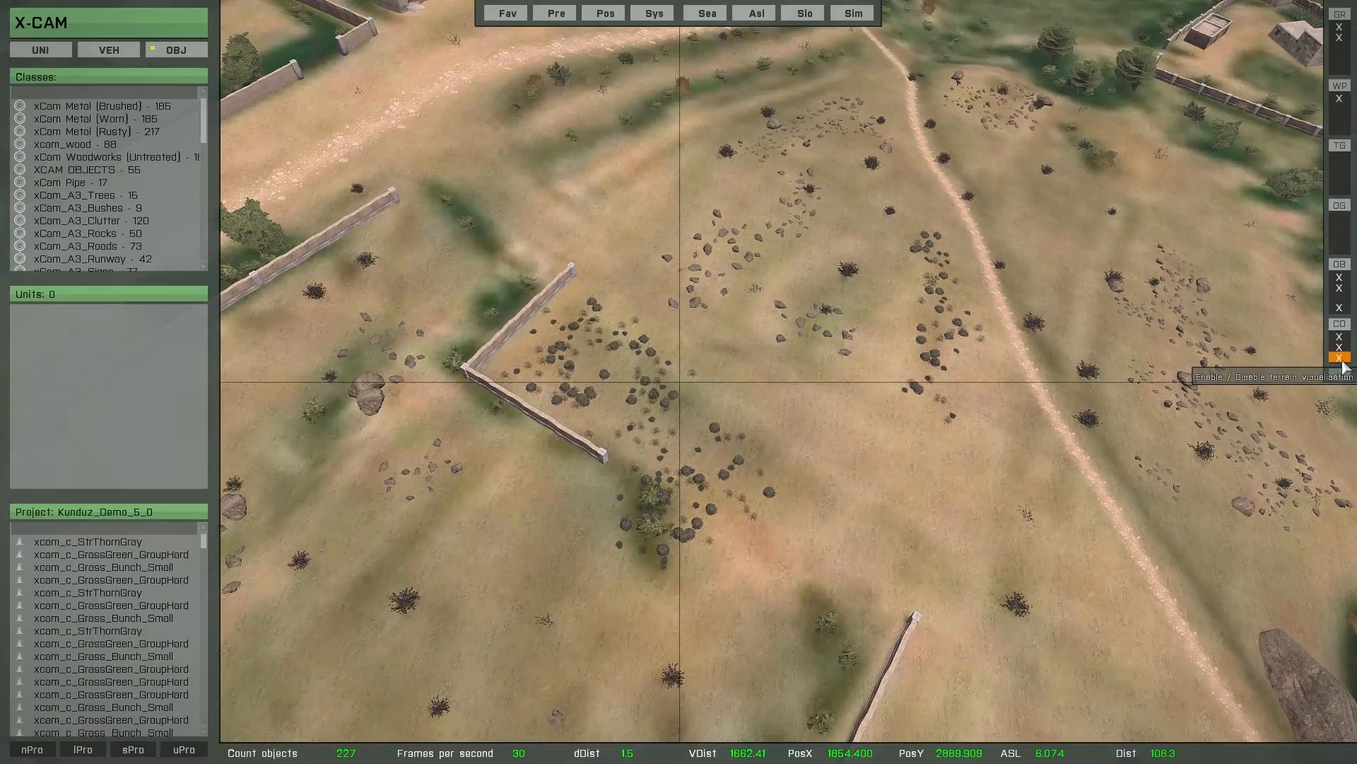
- Enable the terrain visualisation and open its settings
click(1313, 266)
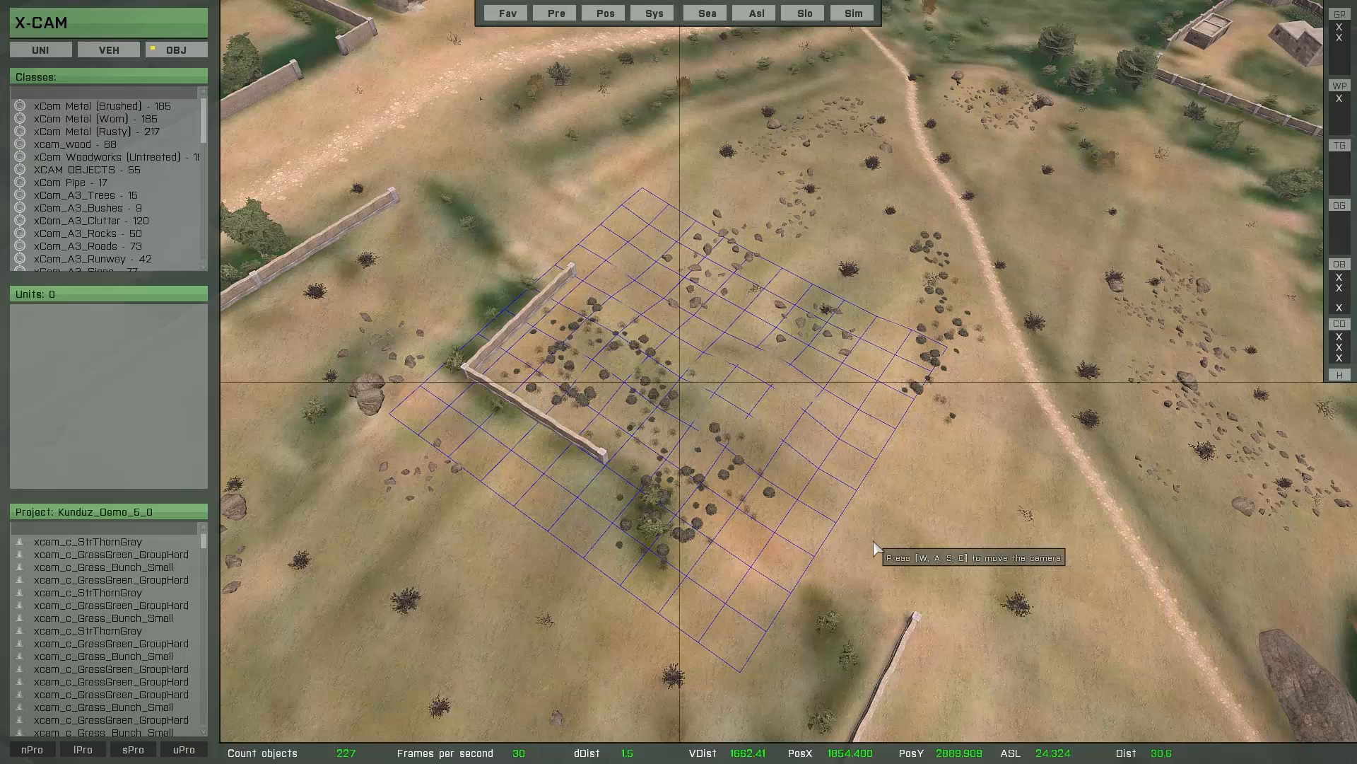
key(t)
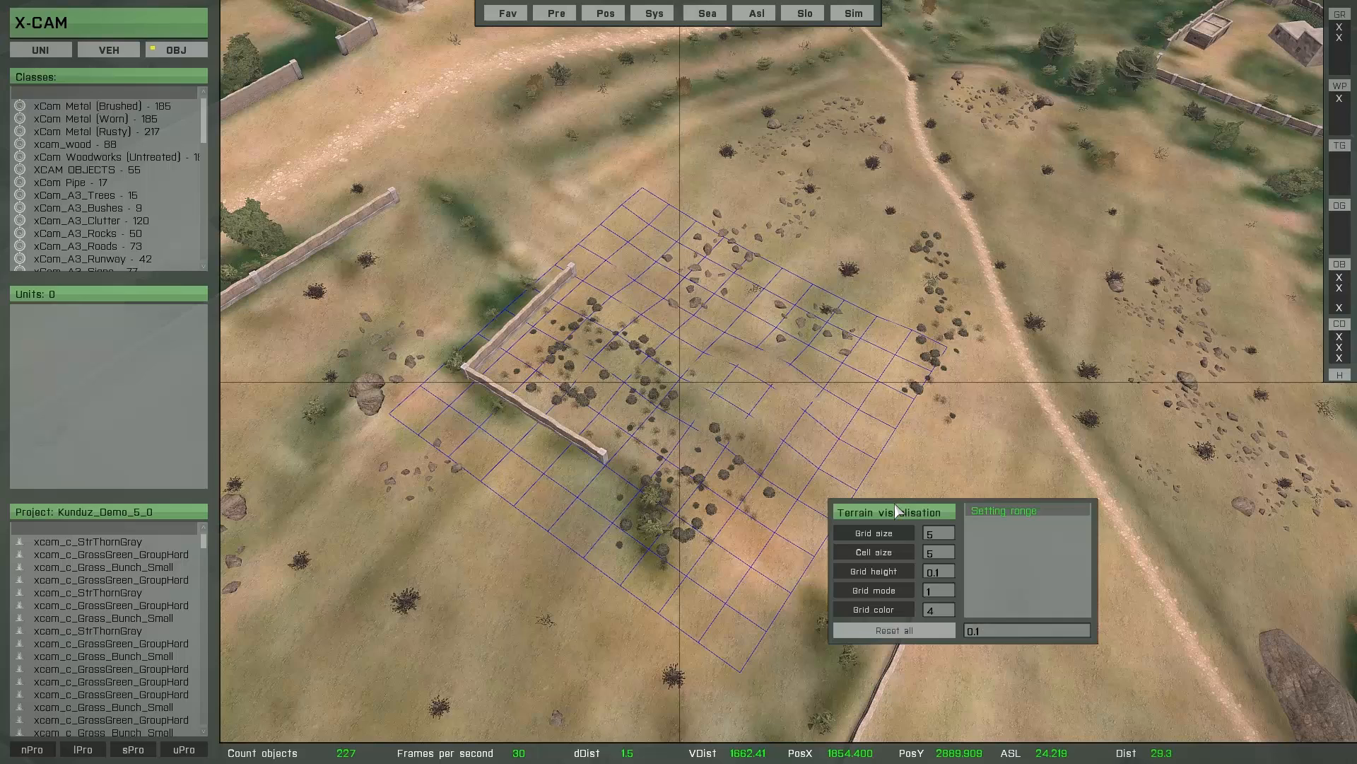
- Try raising the terrain visualisation's grid size to 11 and lowering it back to 5
click(875, 535)
click(875, 536)
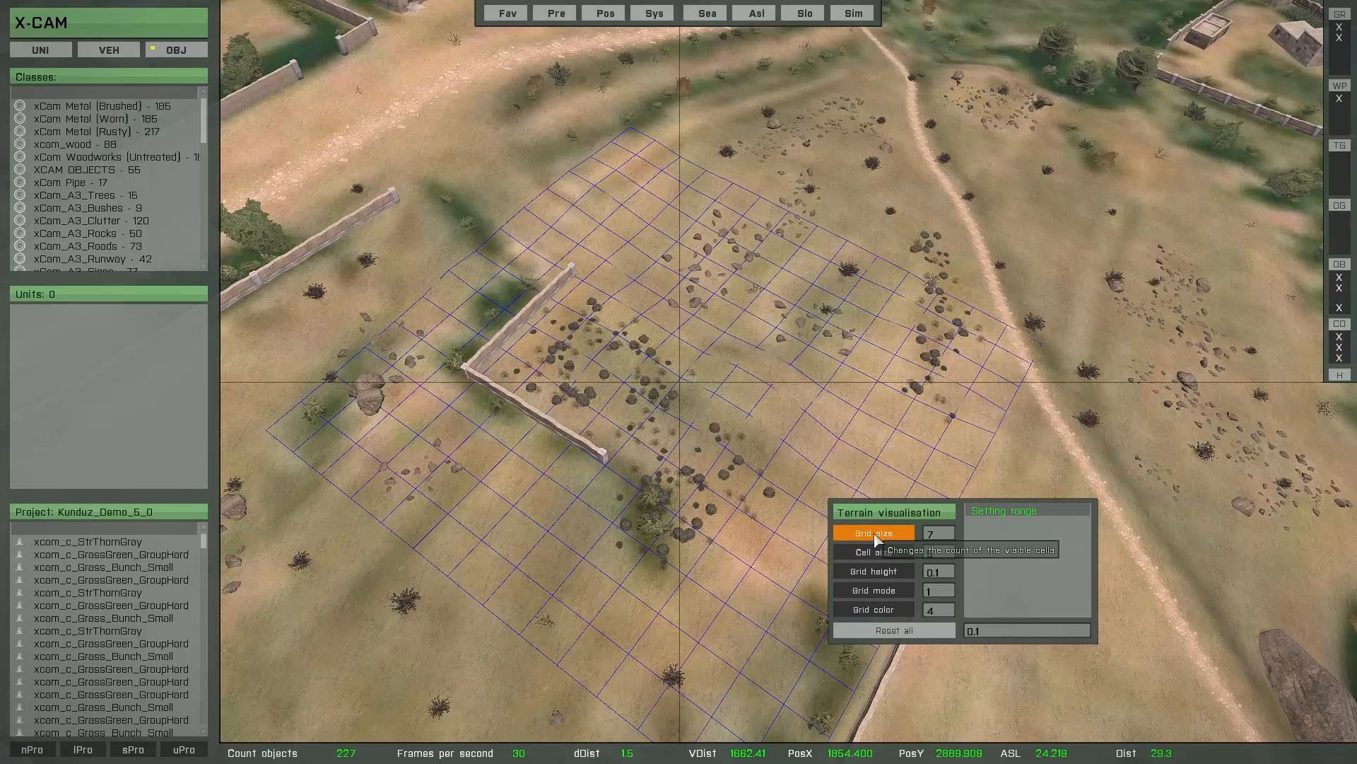
click(875, 536)
click(875, 536)
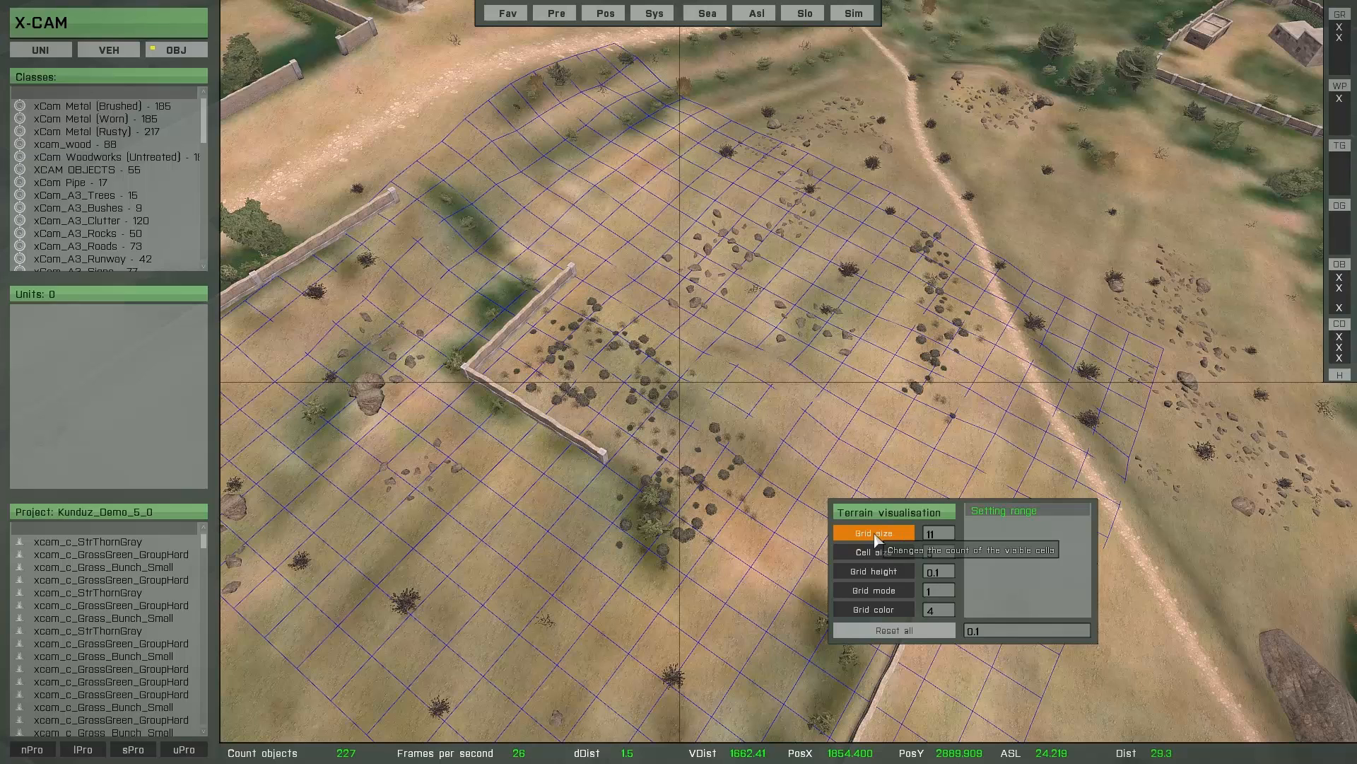
right_click(875, 539)
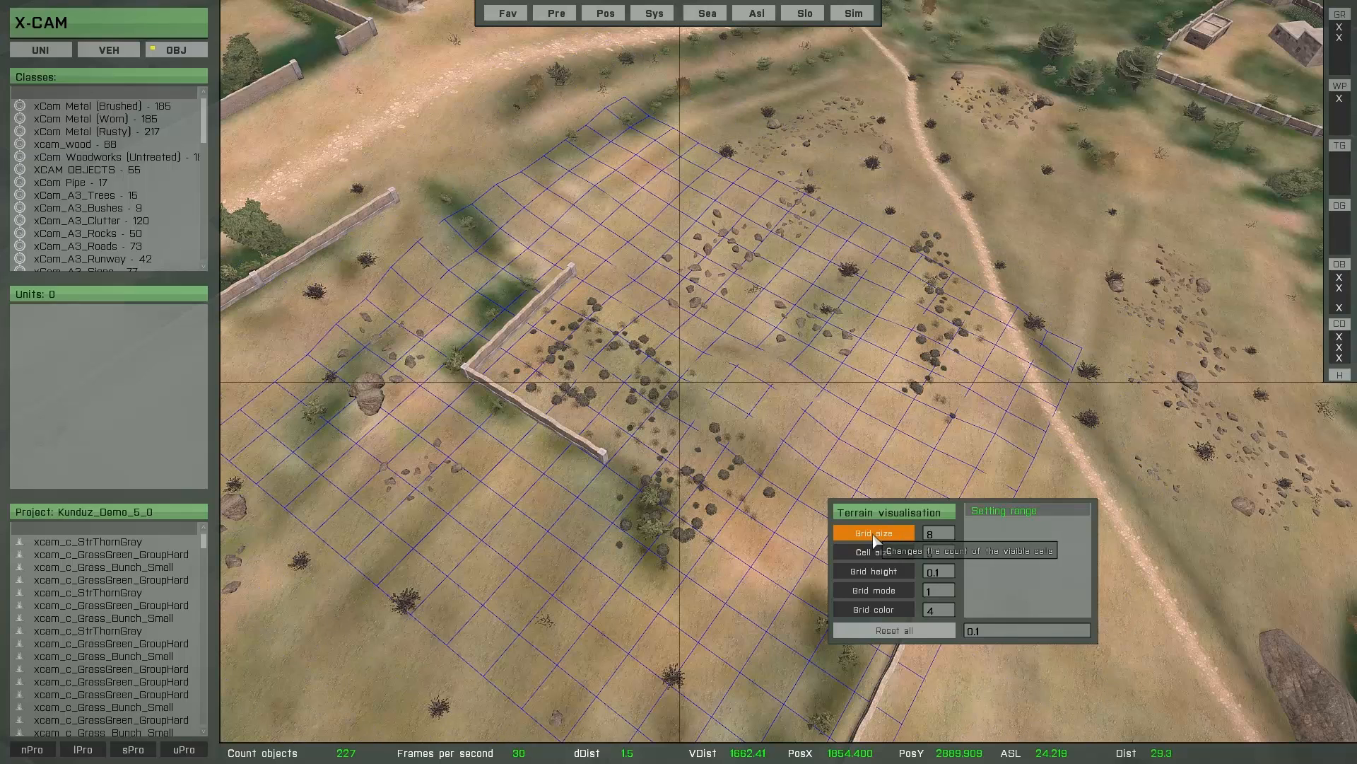
right_click(876, 540)
right_click(875, 540)
right_click(875, 540)
right_click(875, 539)
click(876, 540)
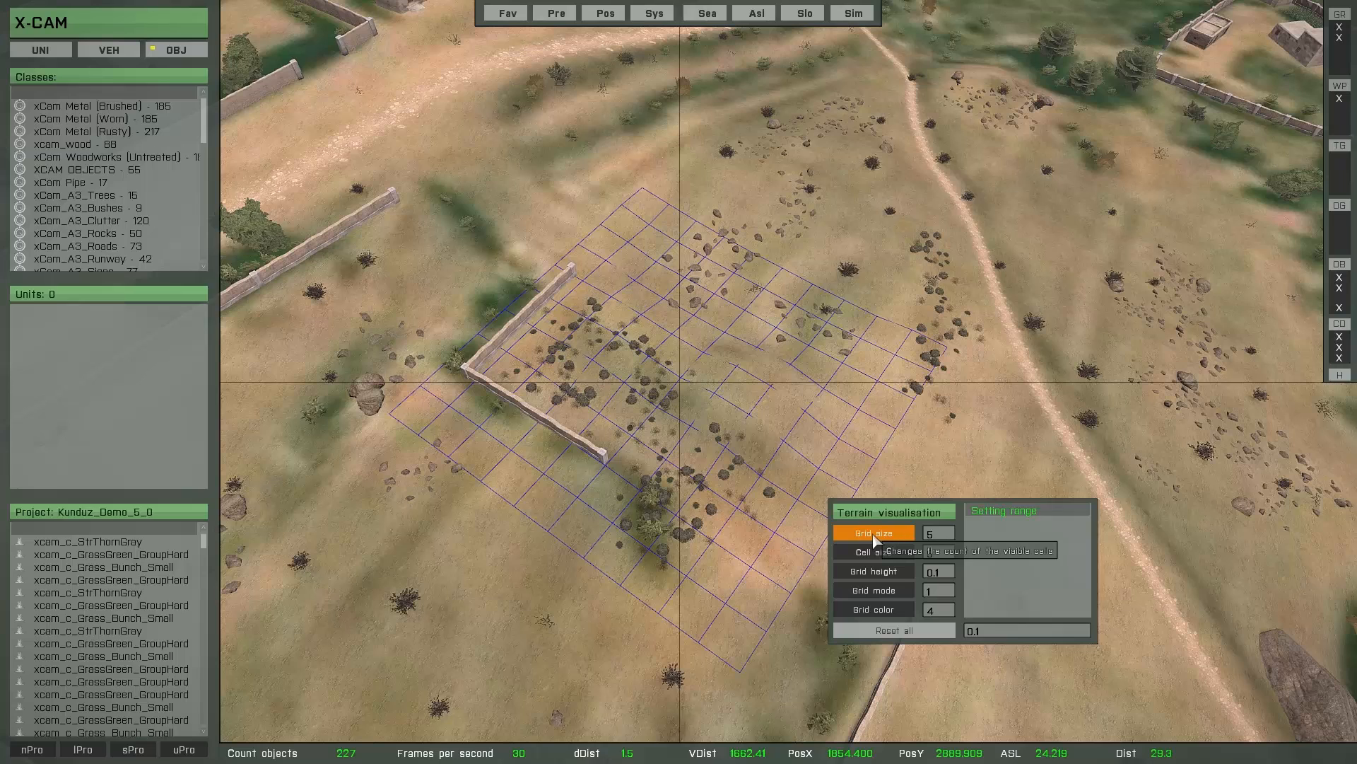
- Set the terrain visualisation's grid size to 10 and its cell size to 2.5
click(875, 539)
click(875, 540)
click(875, 540)
click(875, 540)
click(875, 539)
click(876, 539)
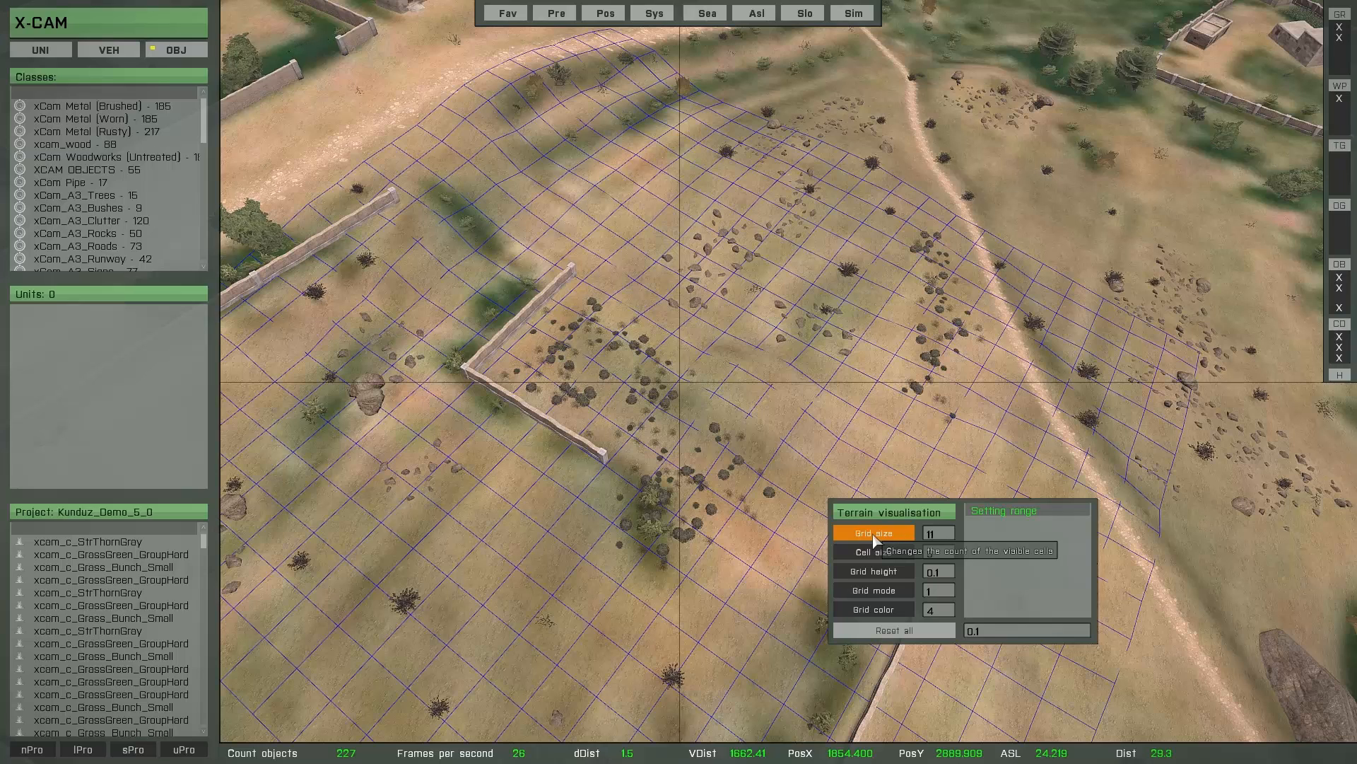
right_click(875, 539)
right_click(875, 539)
right_click(875, 539)
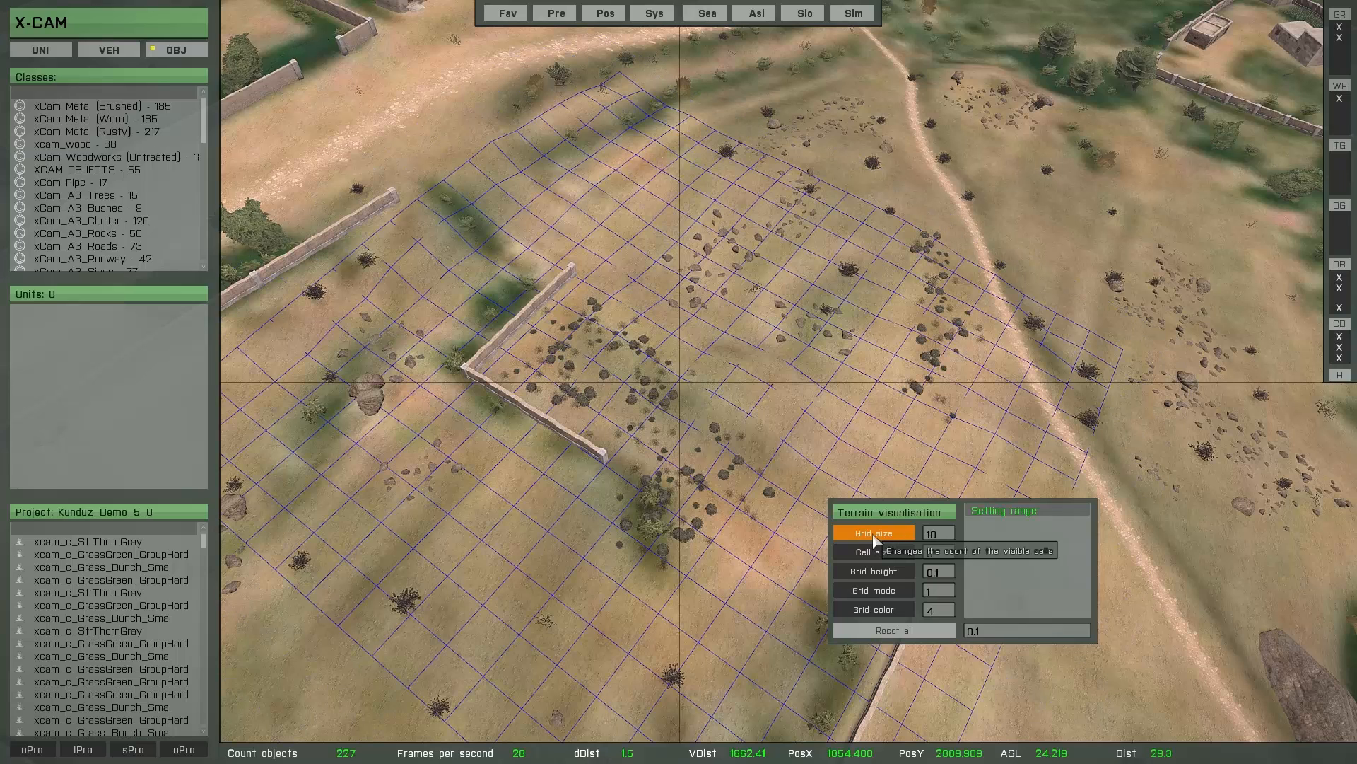
click(875, 540)
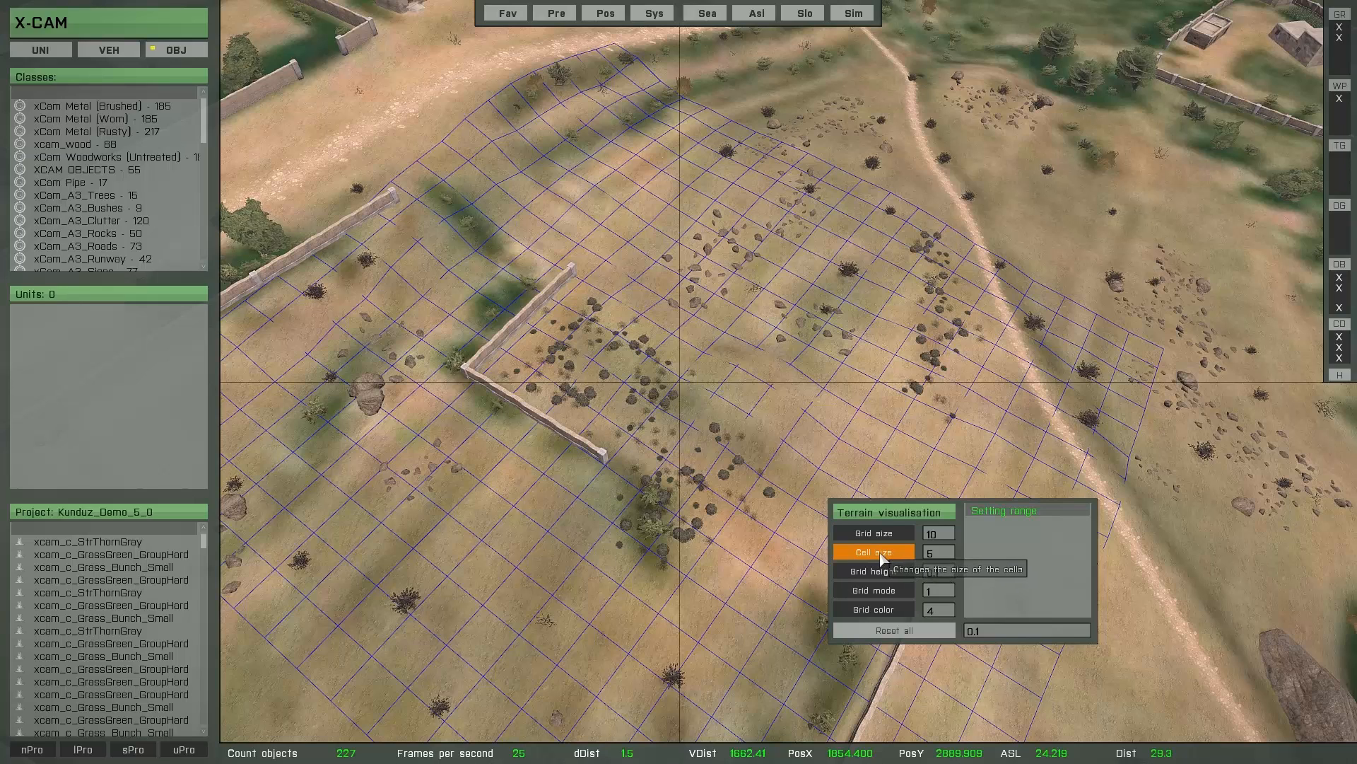
scroll(881, 559, down, 10)
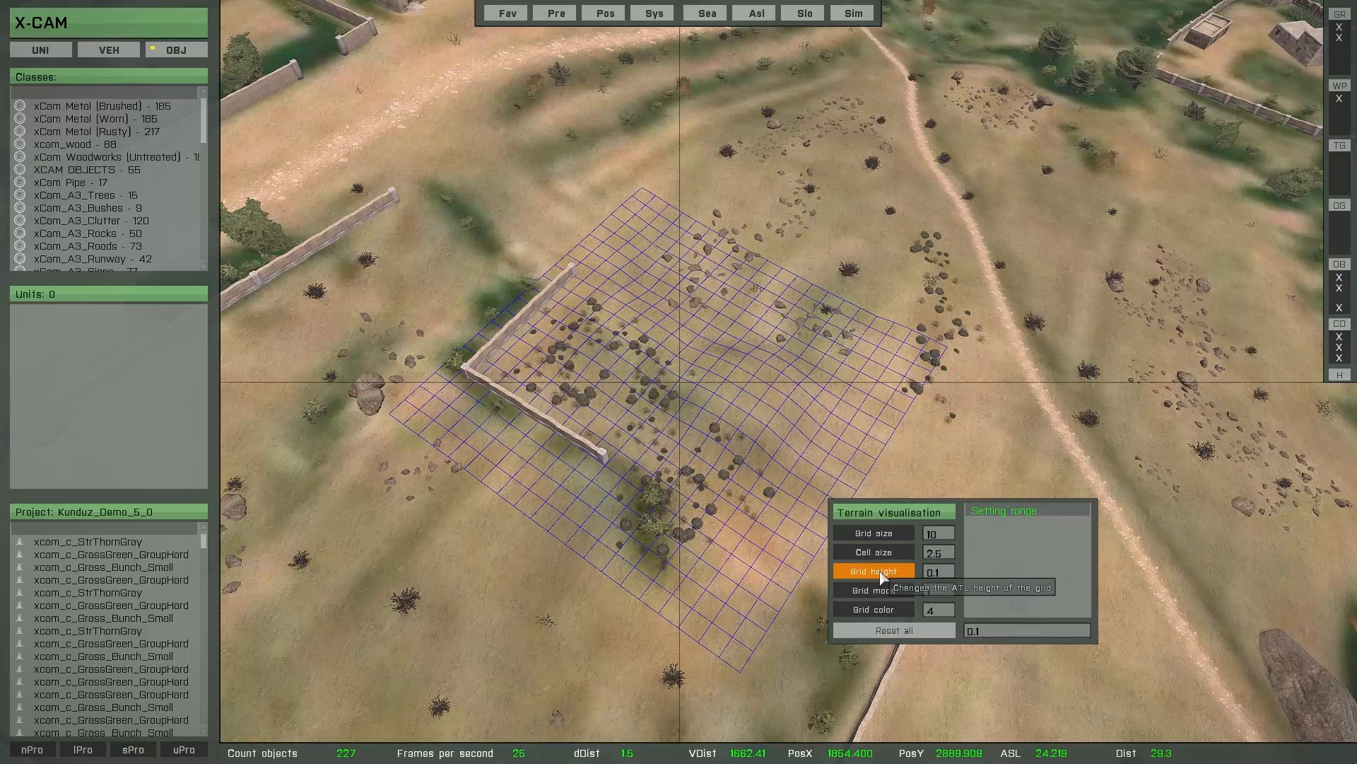
- Try raising the terrain visualisation's grid height to 5.2 and lowering it back to 3
scroll(882, 578, up, 11)
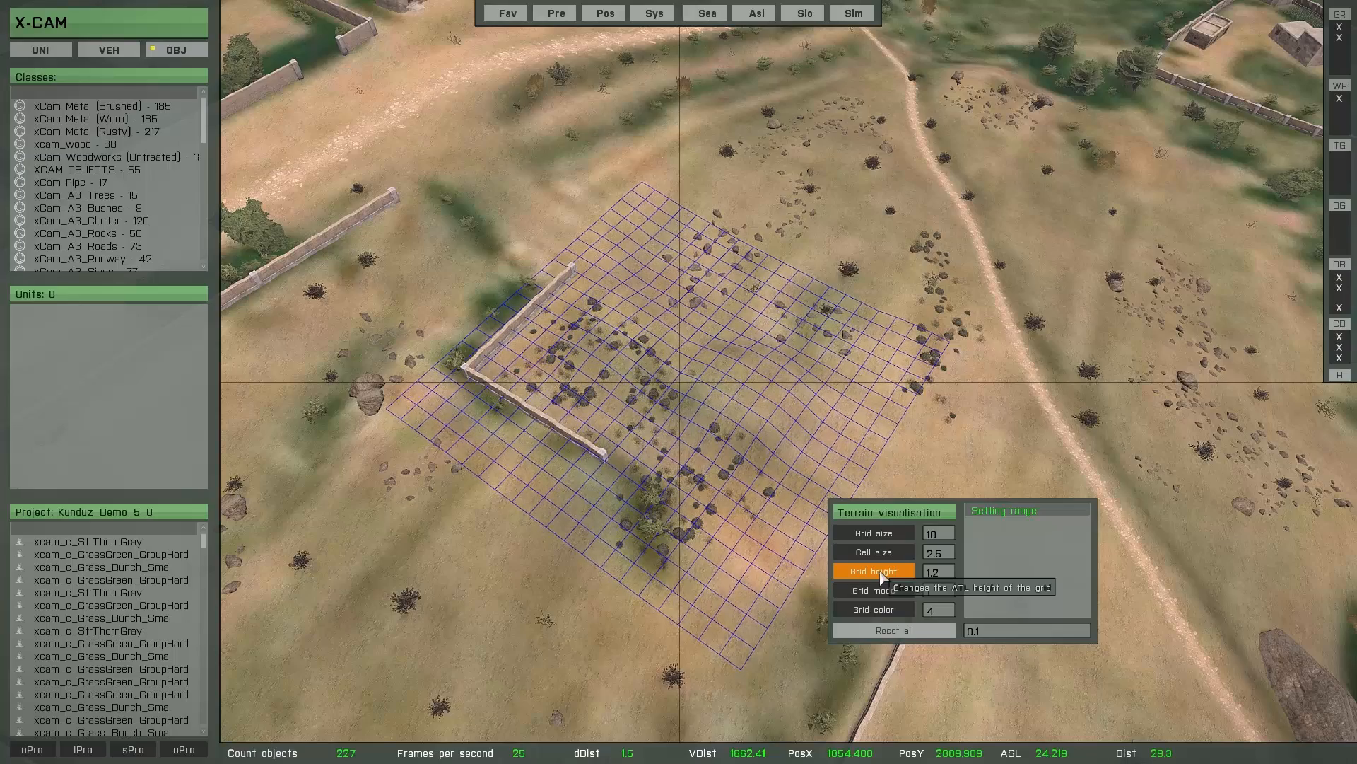
scroll(883, 578, up, 20)
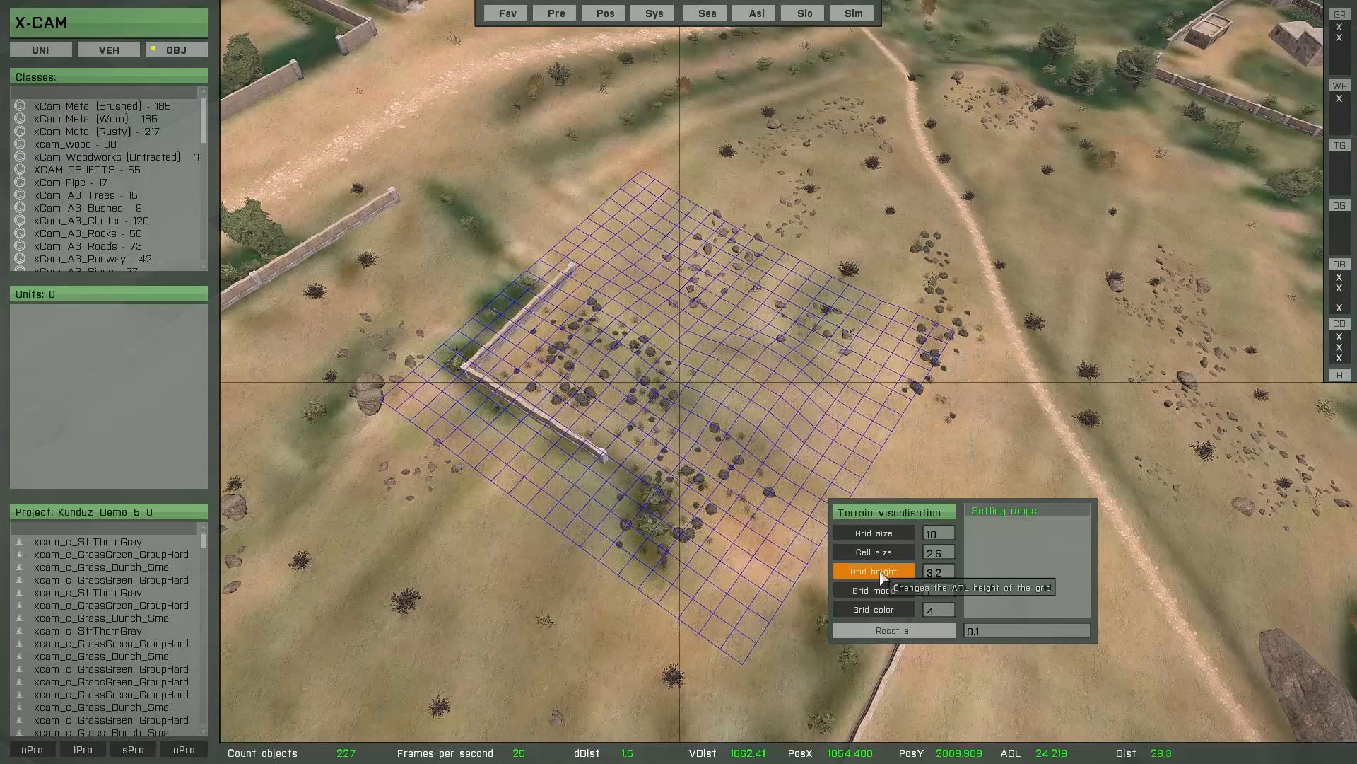
scroll(882, 579, up, 20)
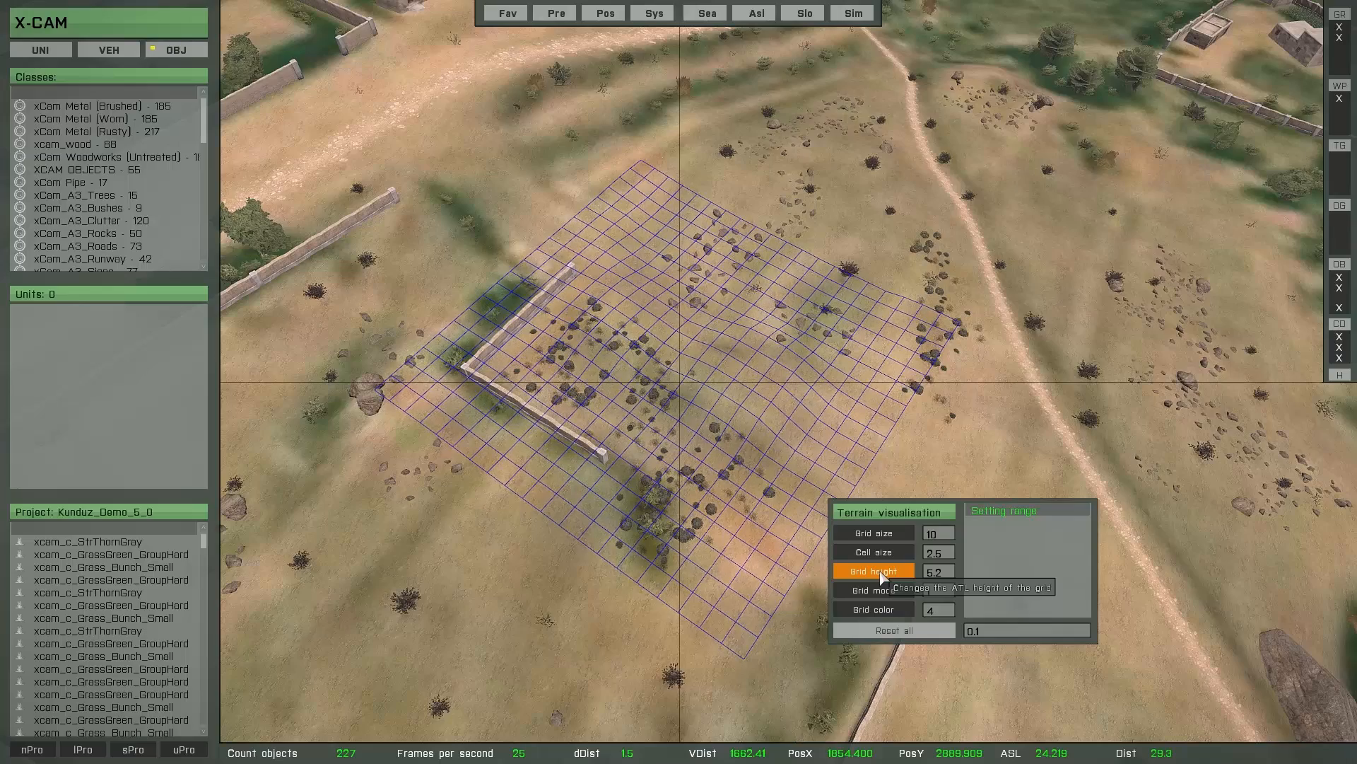
scroll(883, 578, down, 17)
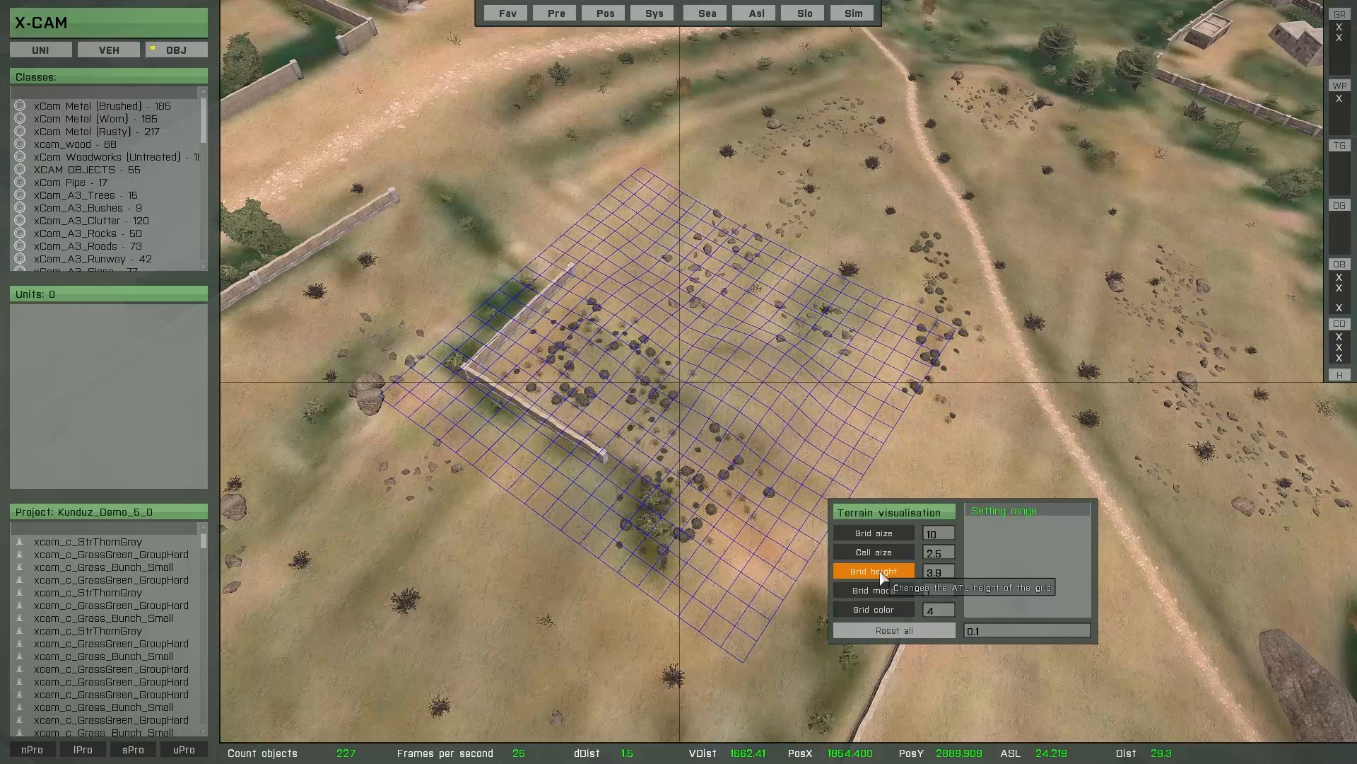
scroll(882, 578, down, 5)
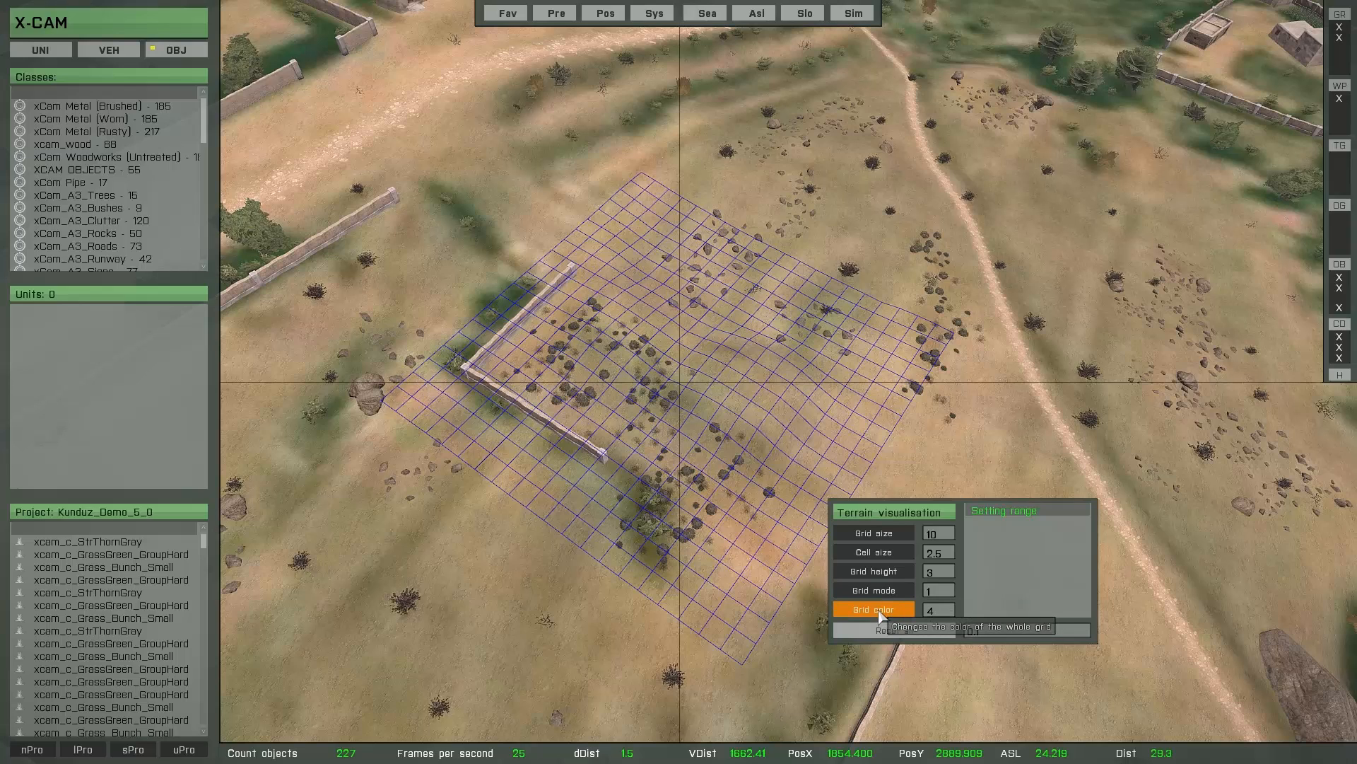
- Try out different grid colours down to 0, and reset the terrain visualisation's grid height and colour to their defaults
click(881, 617)
click(882, 617)
click(881, 617)
click(882, 617)
right_click(878, 611)
right_click(879, 611)
right_click(879, 612)
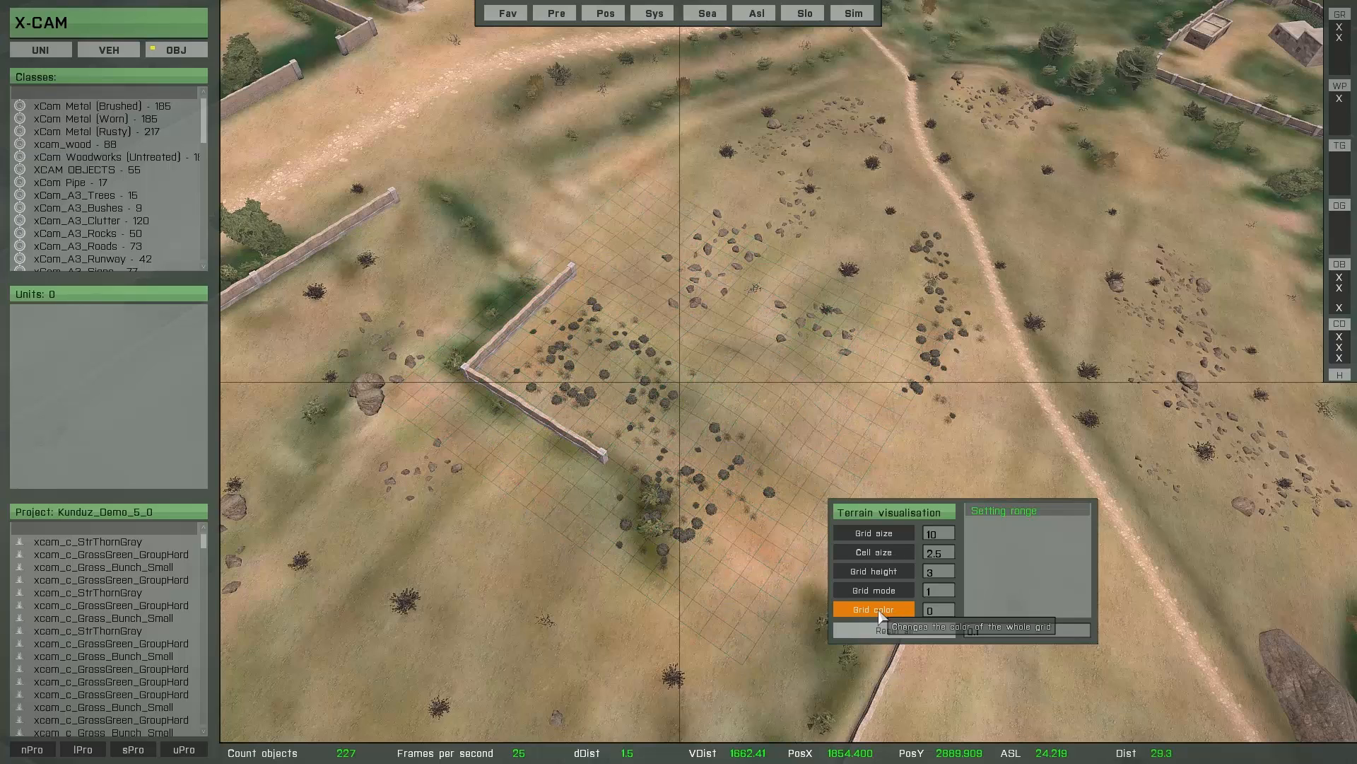
click(881, 618)
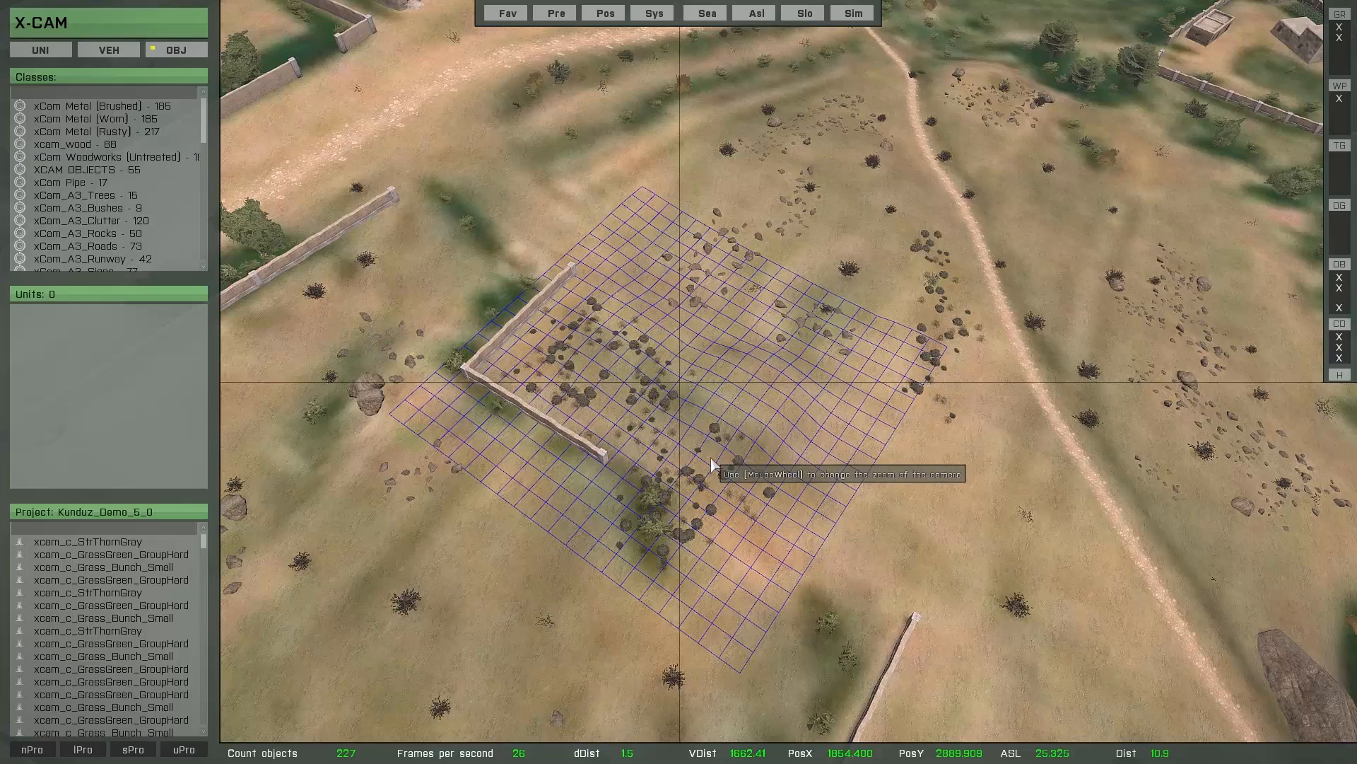
- On the slope facing the fortress, try raising the grid height to 15.1 in increments of 1 and return it to 0.1
key(w)
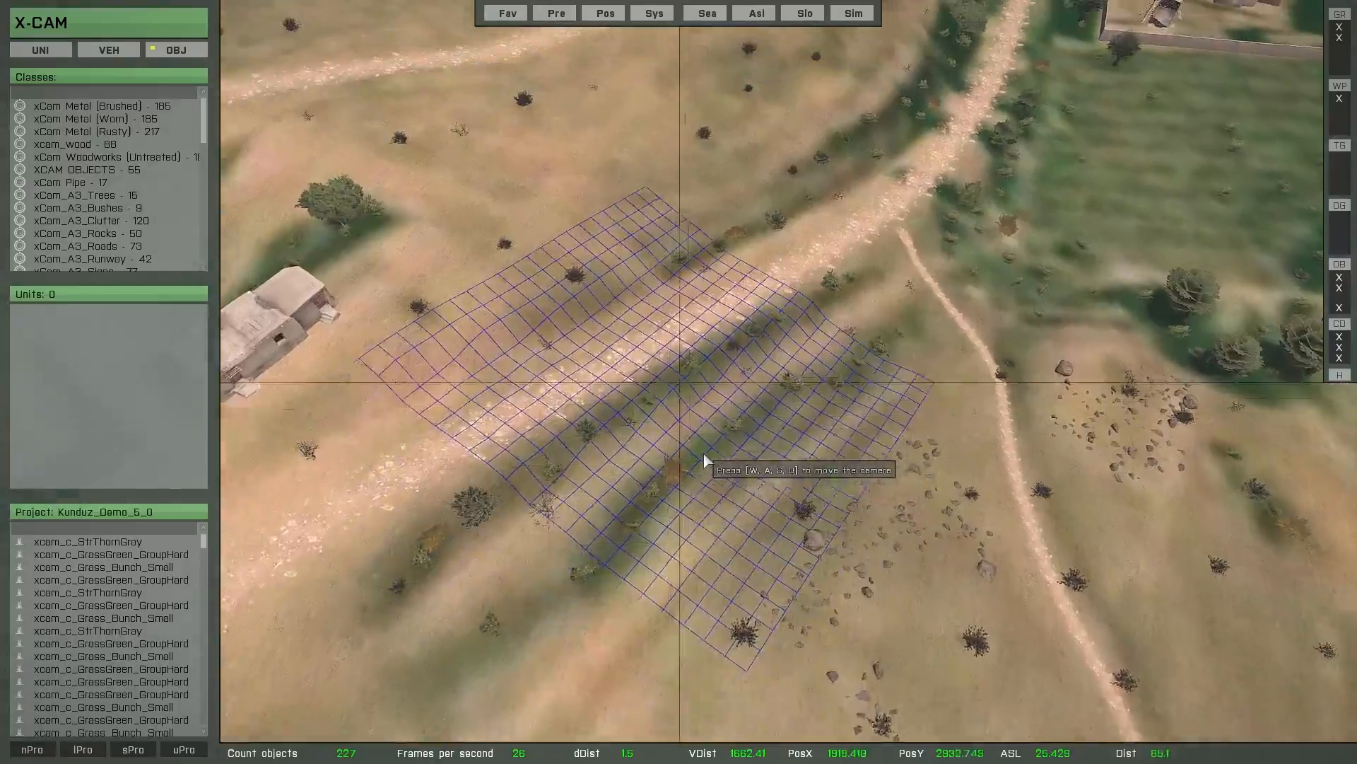
key(w)
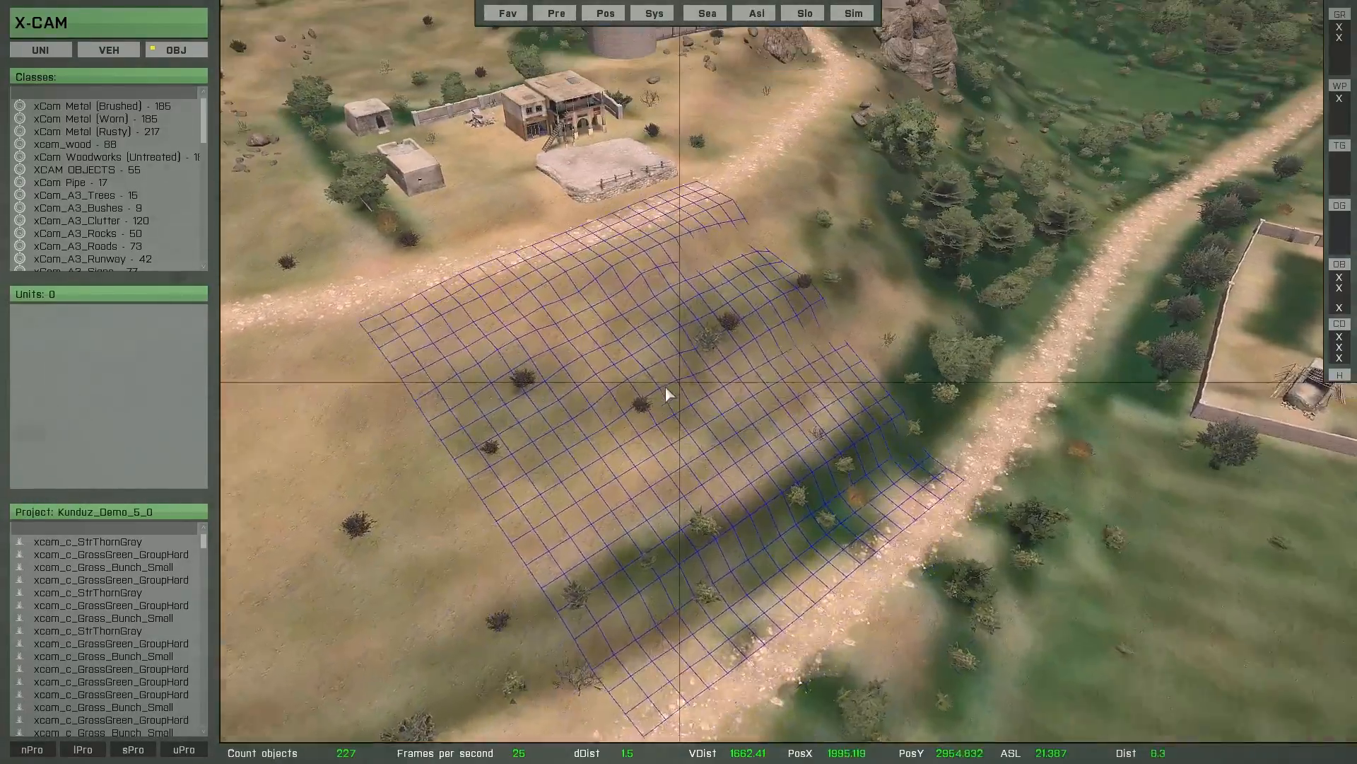
key(w)
scroll(697, 456, up, 5)
right_drag(700, 448, 719, 326)
key(t)
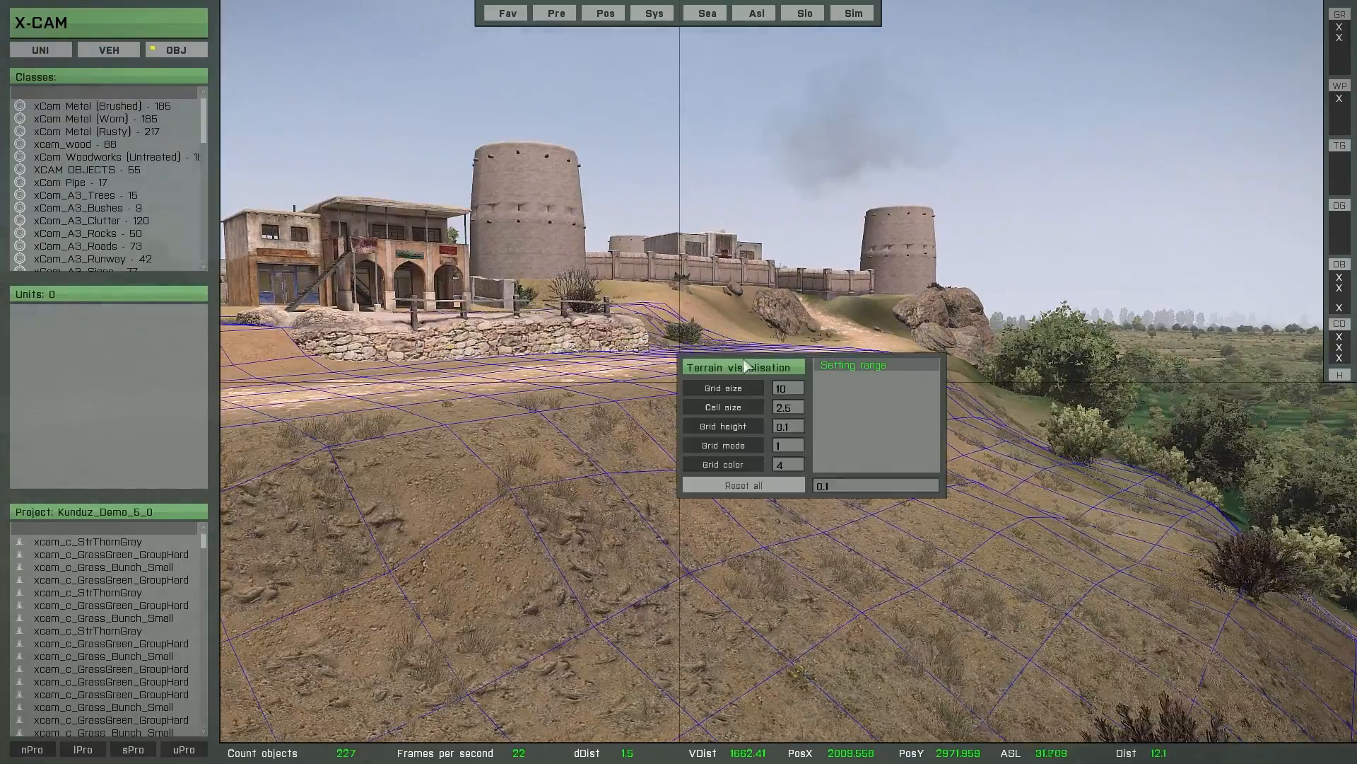
scroll(838, 488, up, 1)
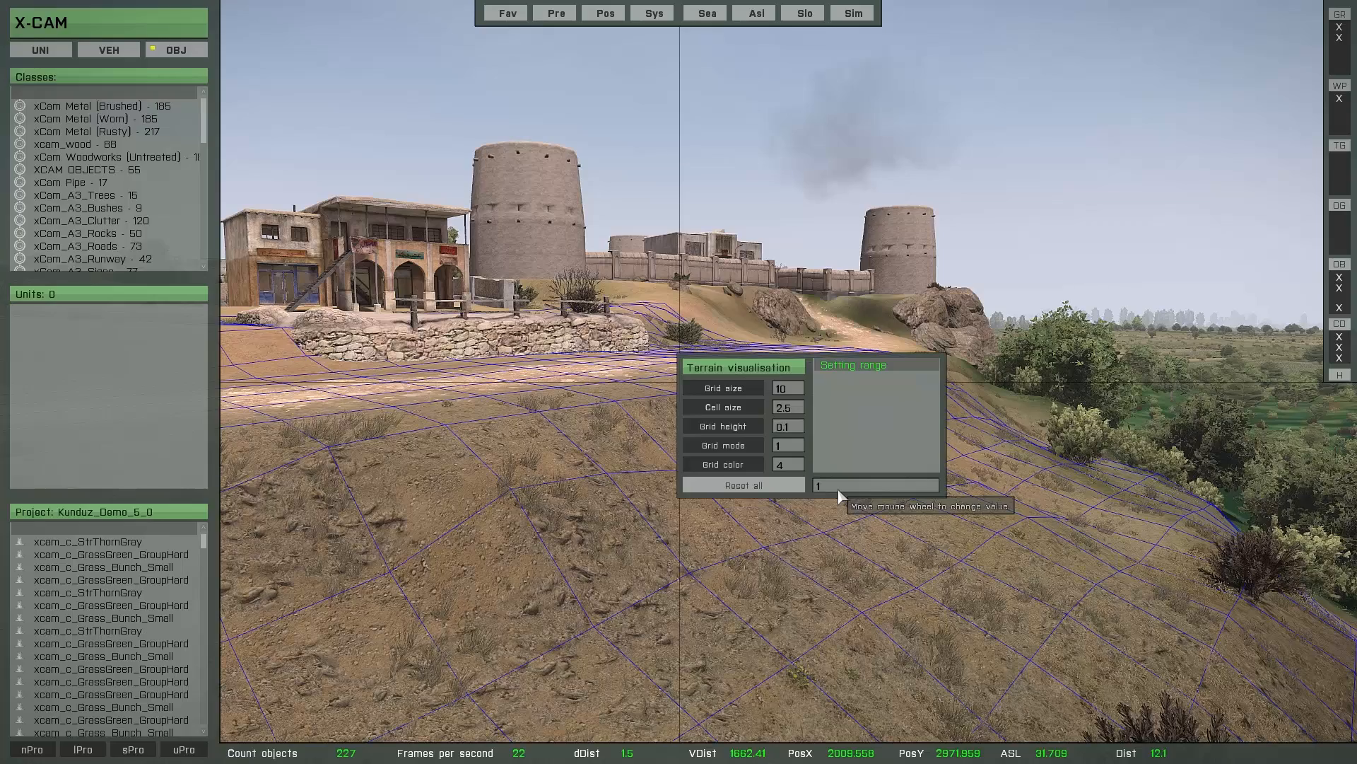
scroll(735, 429, up, 3)
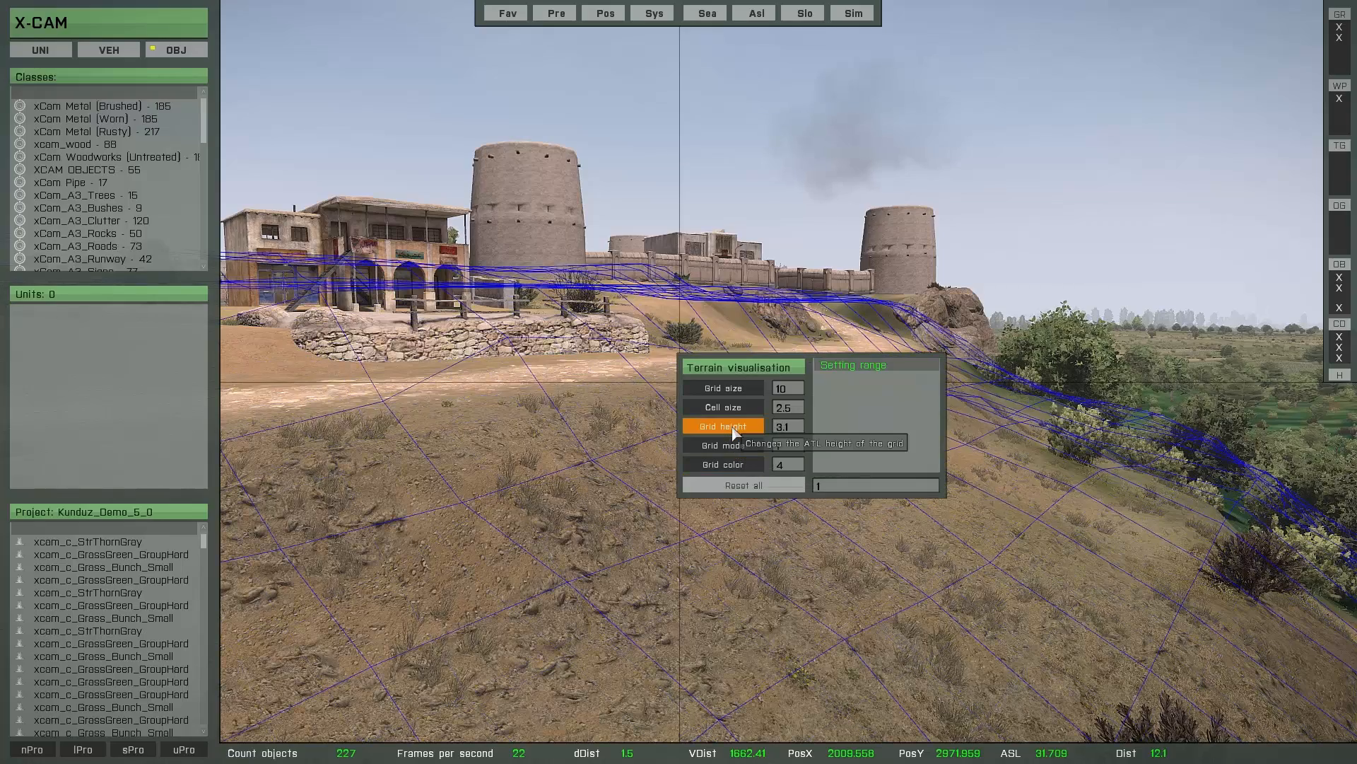
scroll(734, 428, up, 12)
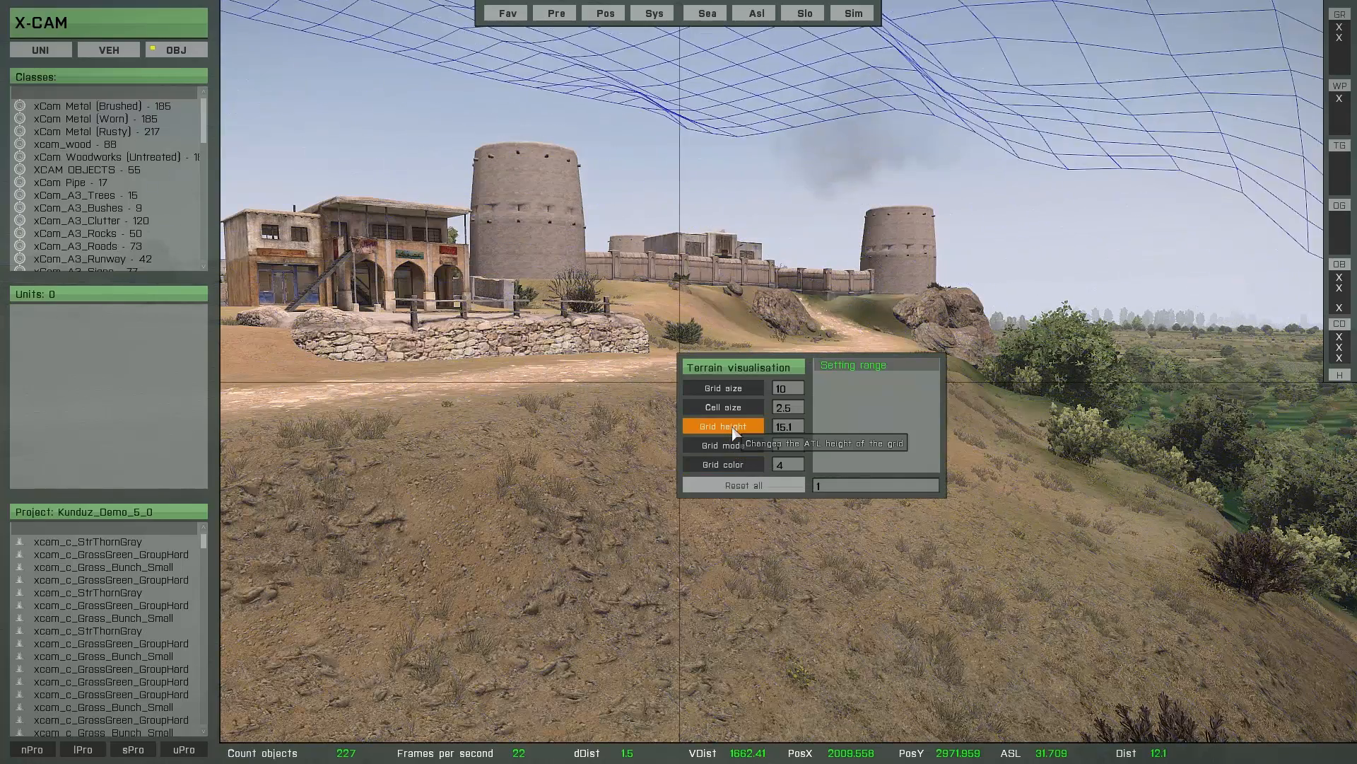
scroll(734, 428, down, 13)
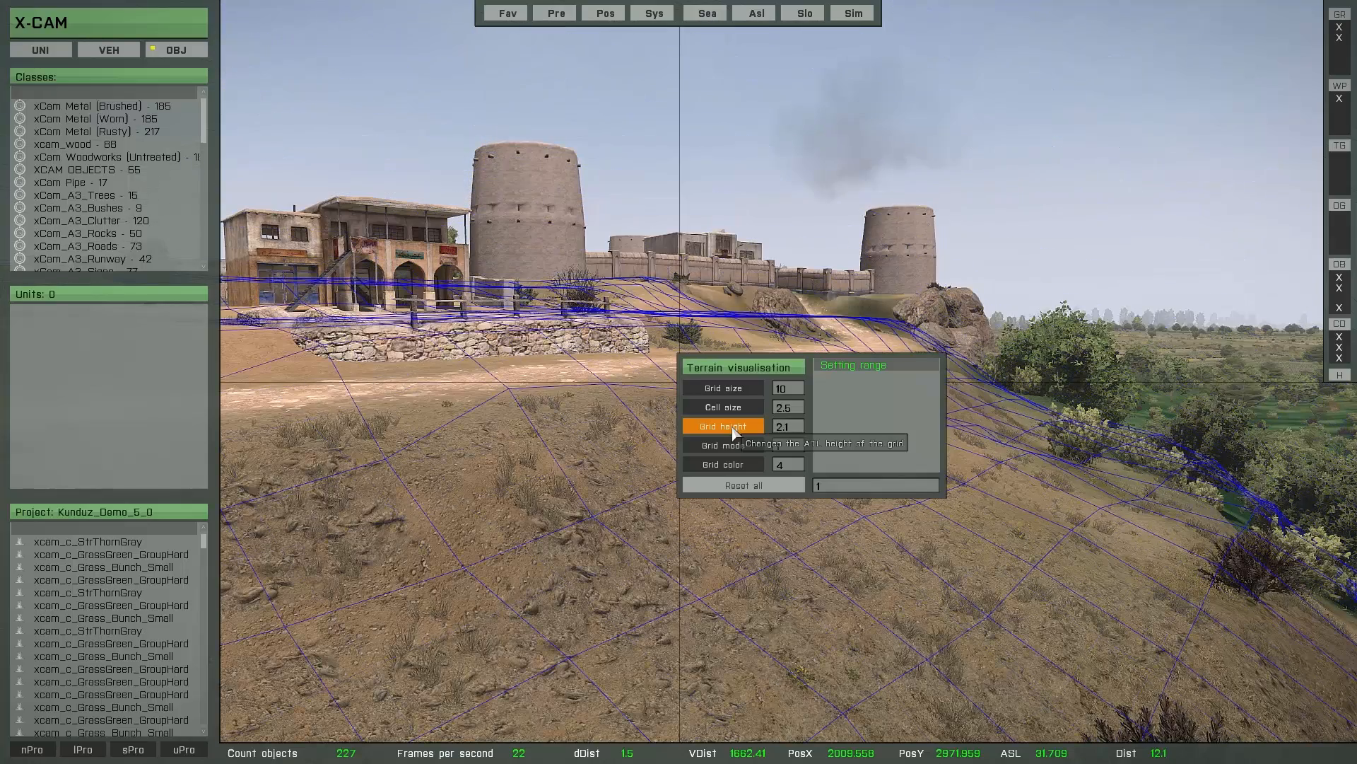
scroll(735, 432, down, 2)
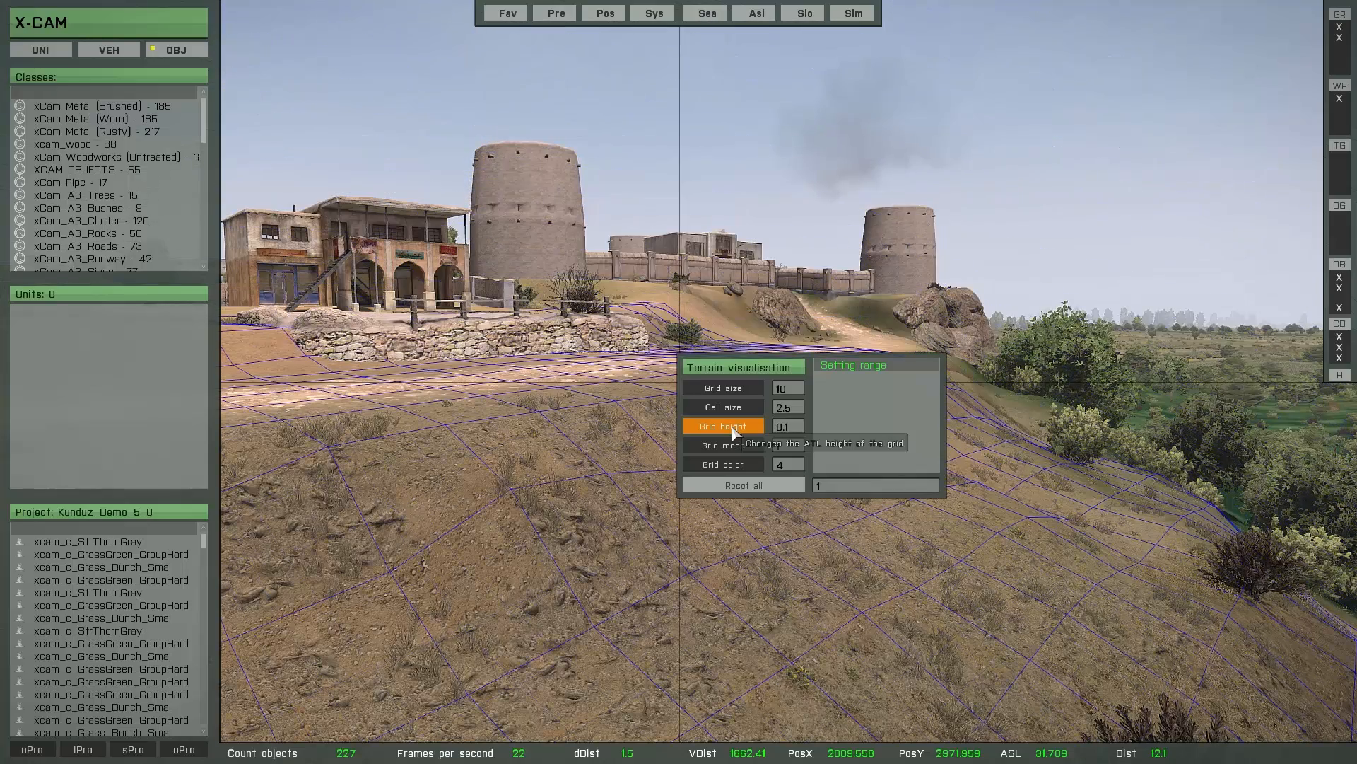
- Set the terrain visualisation's grid colour to 0 and close its settings
key(Escape)
key(t)
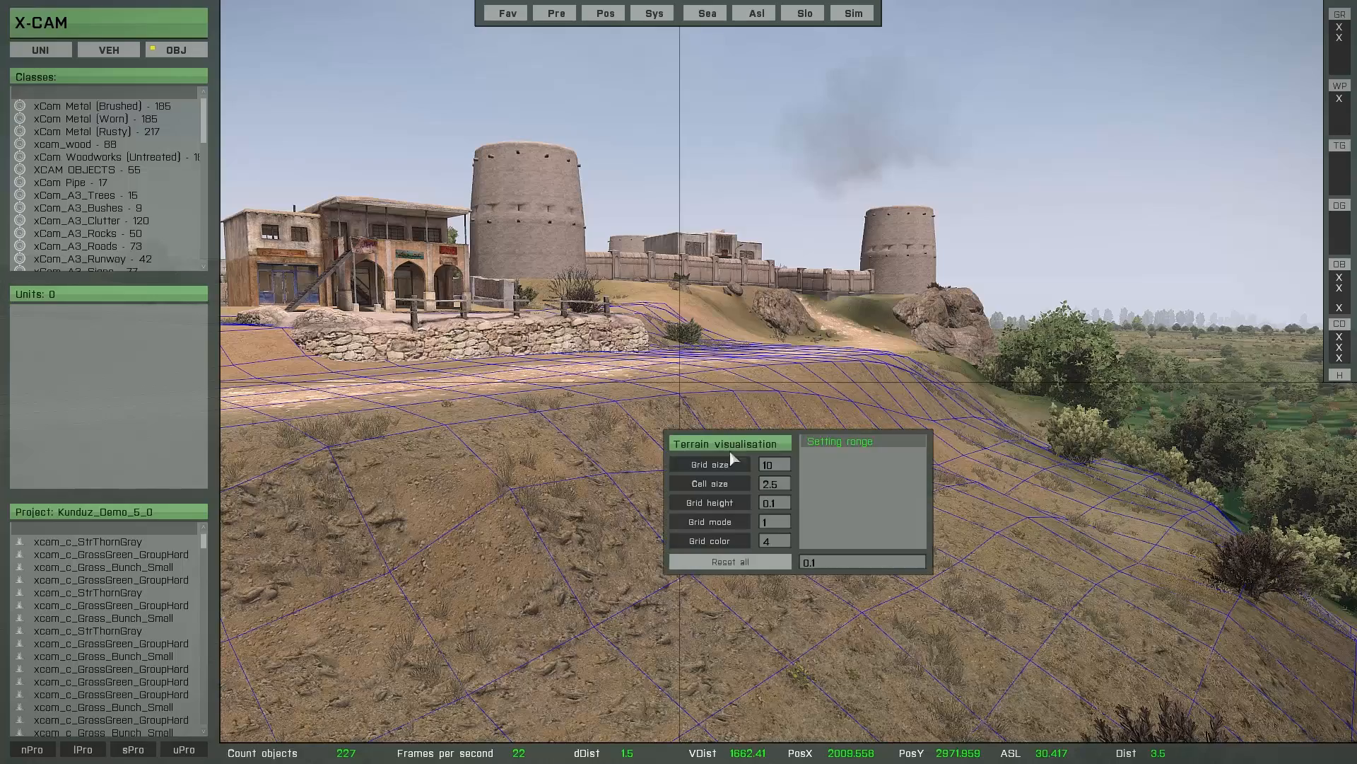
scroll(726, 542, up, 2)
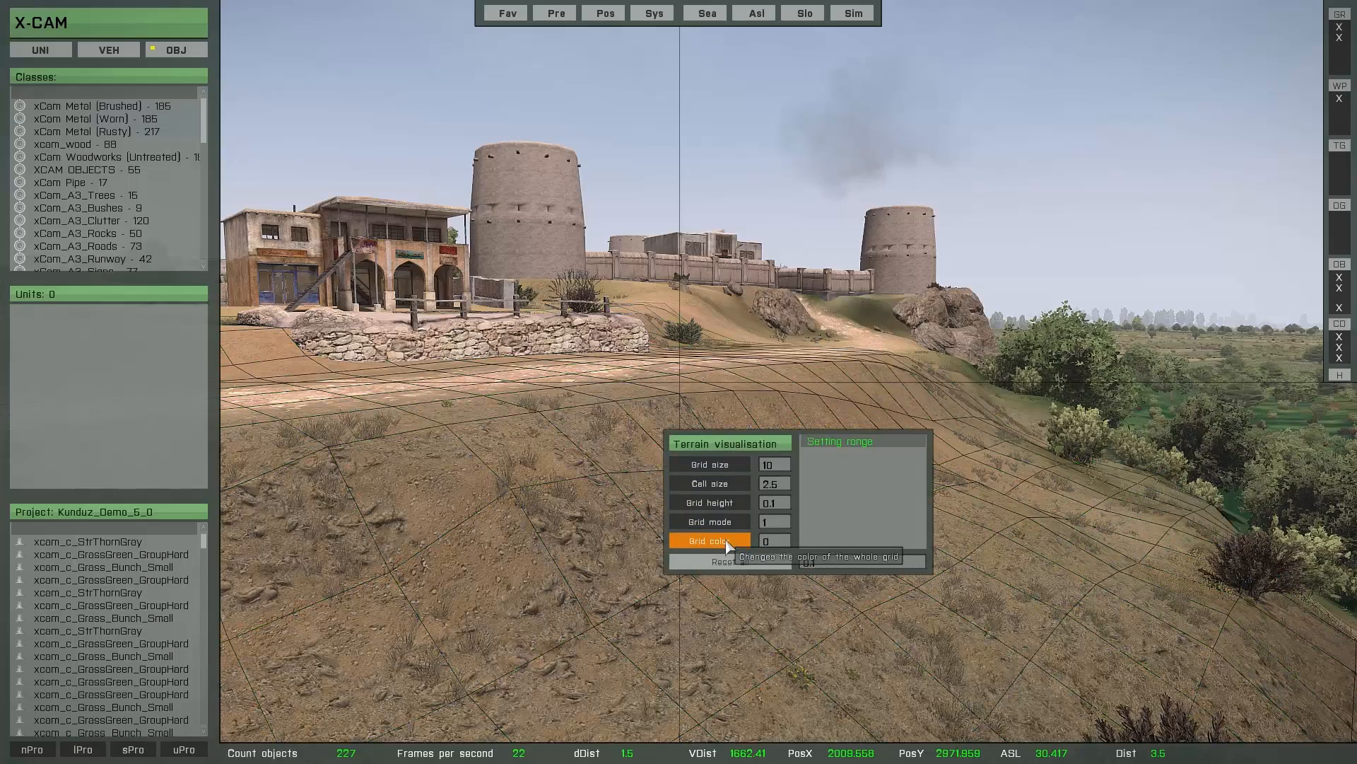
key(Escape)
- Examine how the black grid follows the terrain along the dirt road, past the fortress towers and down to the grassy hillside
key(w)
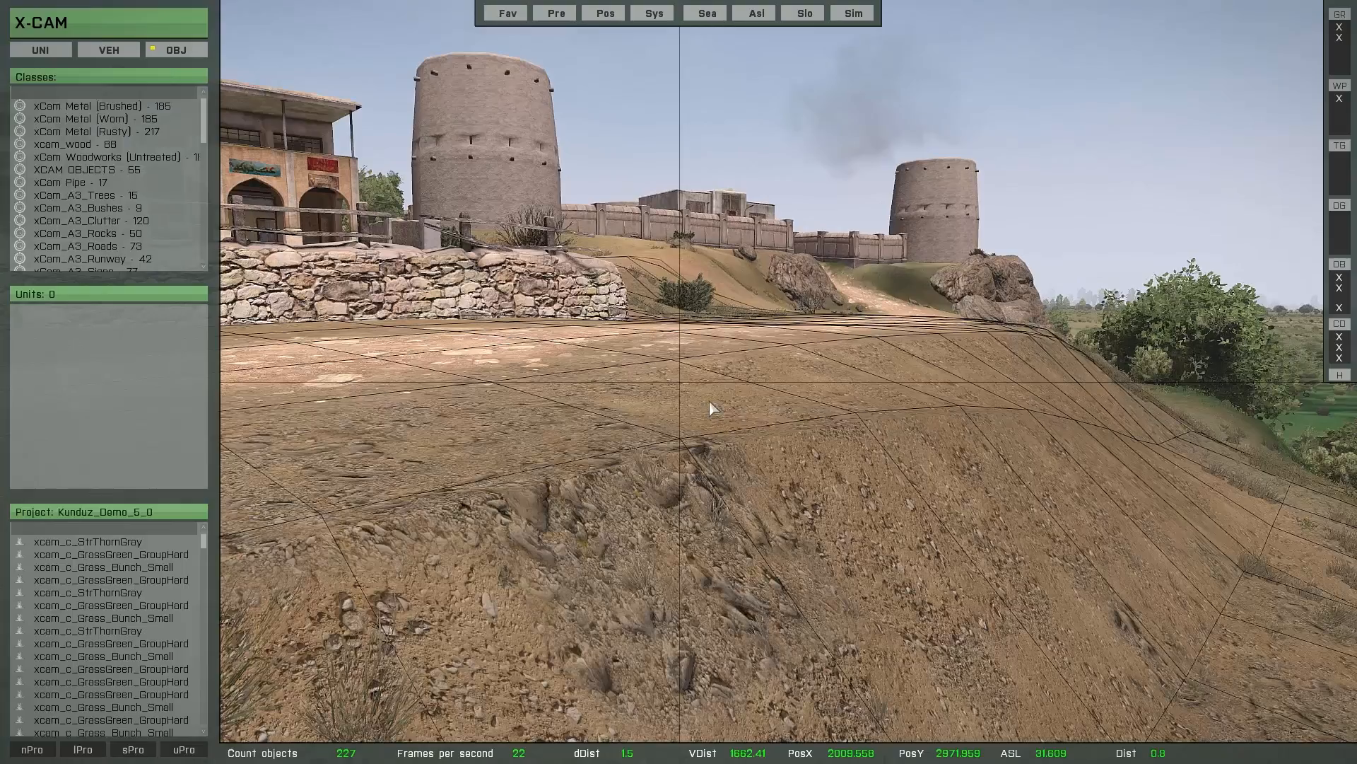
right_drag(710, 401, 736, 415)
key(d)
key(q)
key(s)
key(q)
key(w)
key(d)
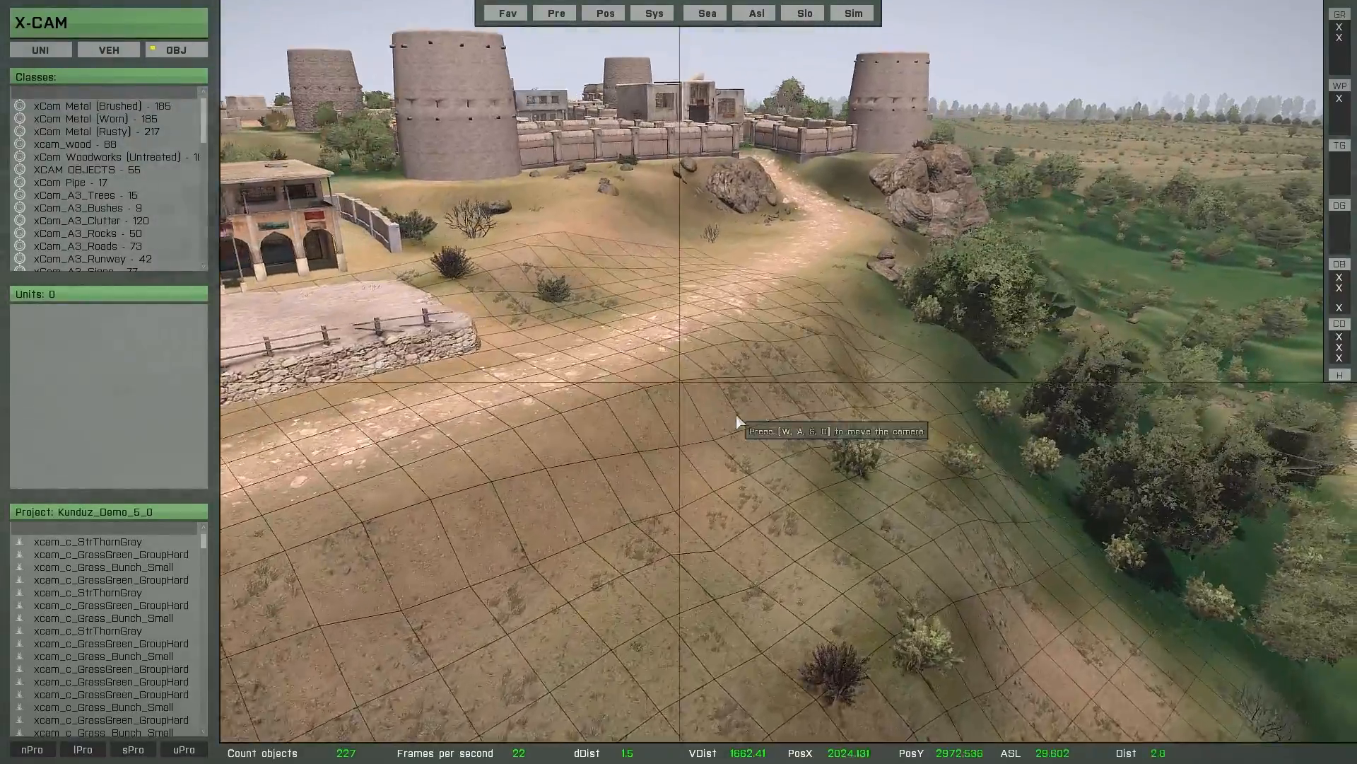
key(w)
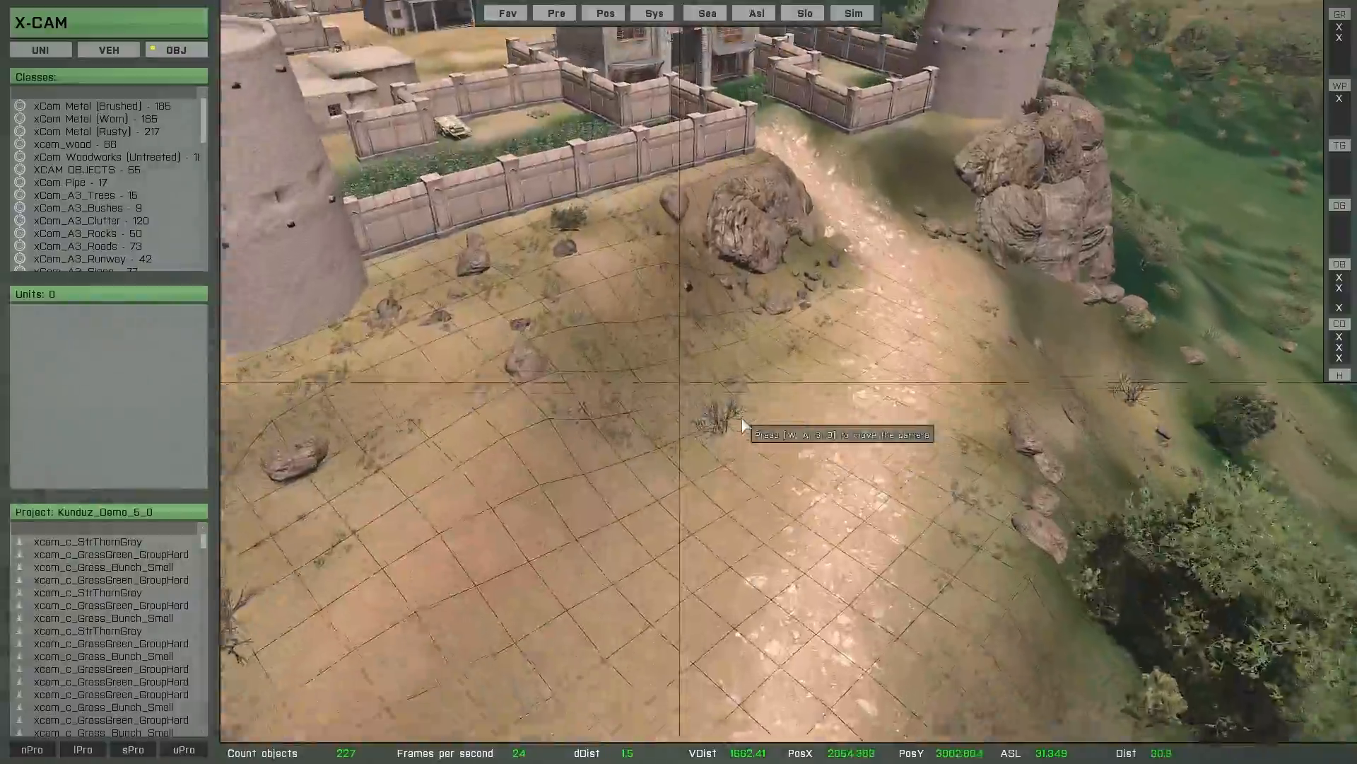
key(w)
key(d)
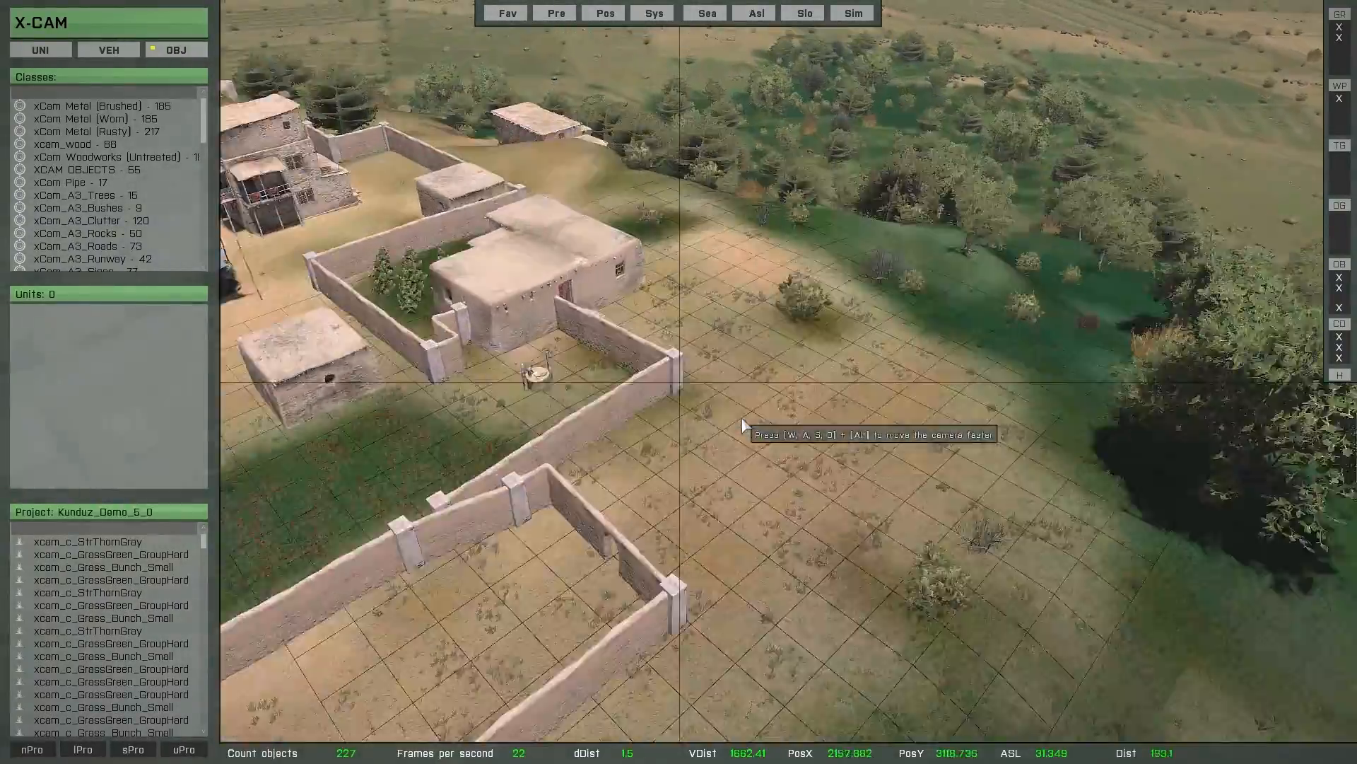
key(w)
right_drag(741, 418, 486, 440)
right_drag(731, 455, 627, 329)
- Change the terrain visualisation's grid colour to white and close its settings
key(t)
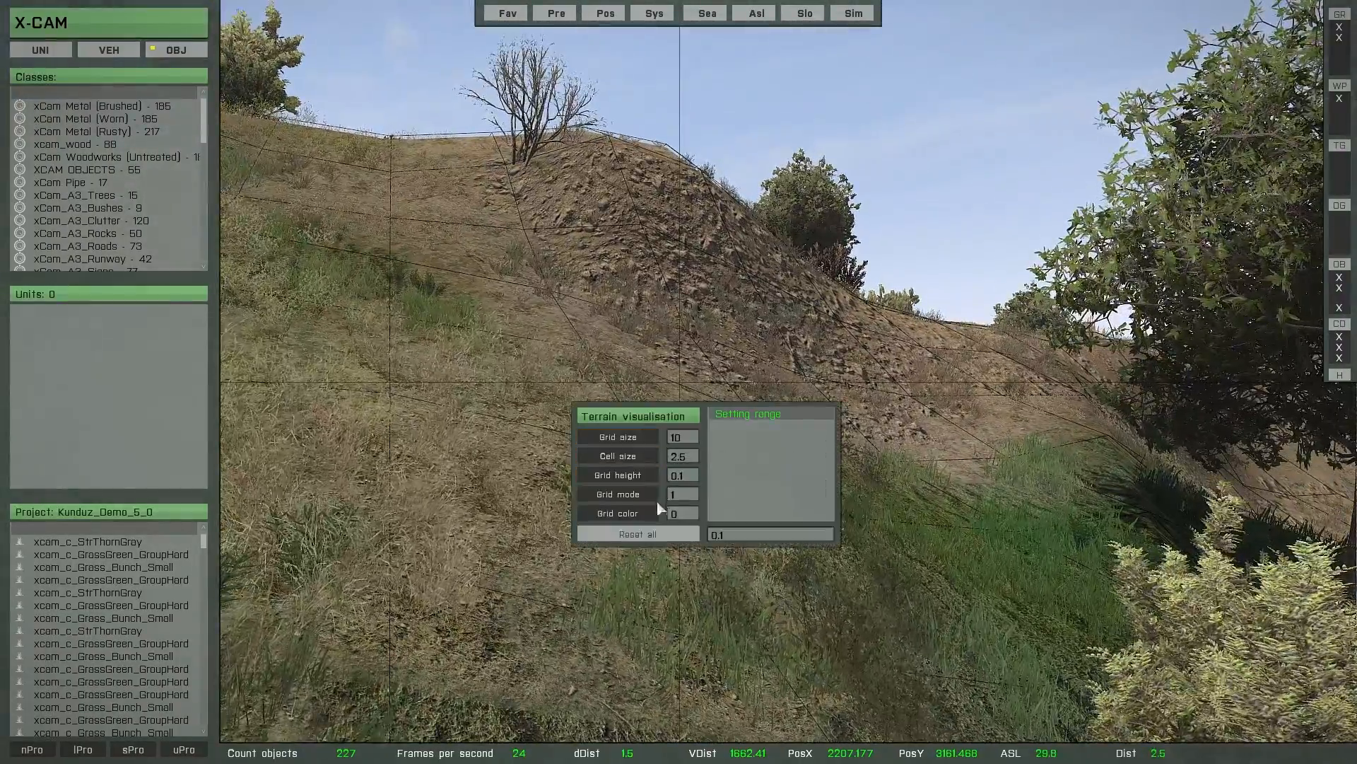
click(643, 516)
key(Escape)
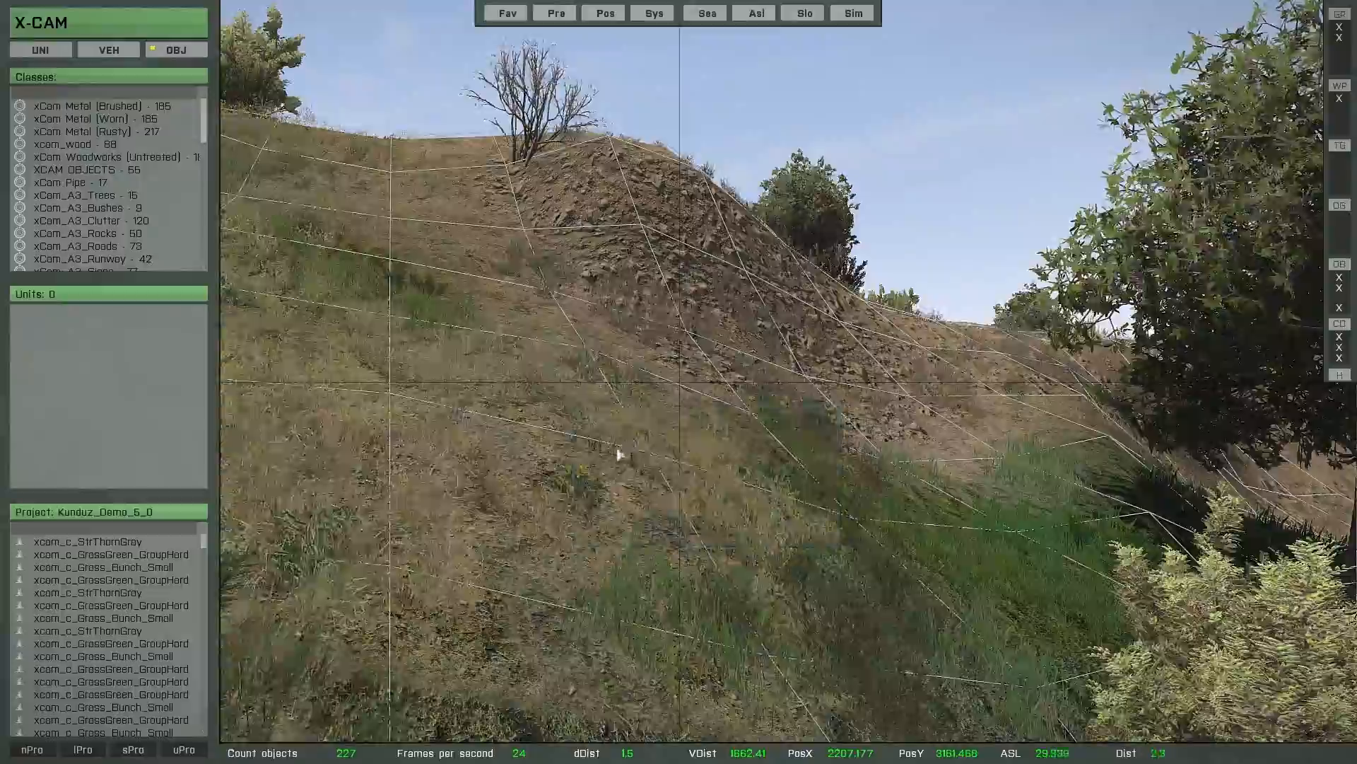
- Examine the white grid over the terrain around the large rock formation beside the walled compound
key(w)
right_drag(617, 454, 739, 521)
key(a)
key(q)
key(q)
key(d)
key(w)
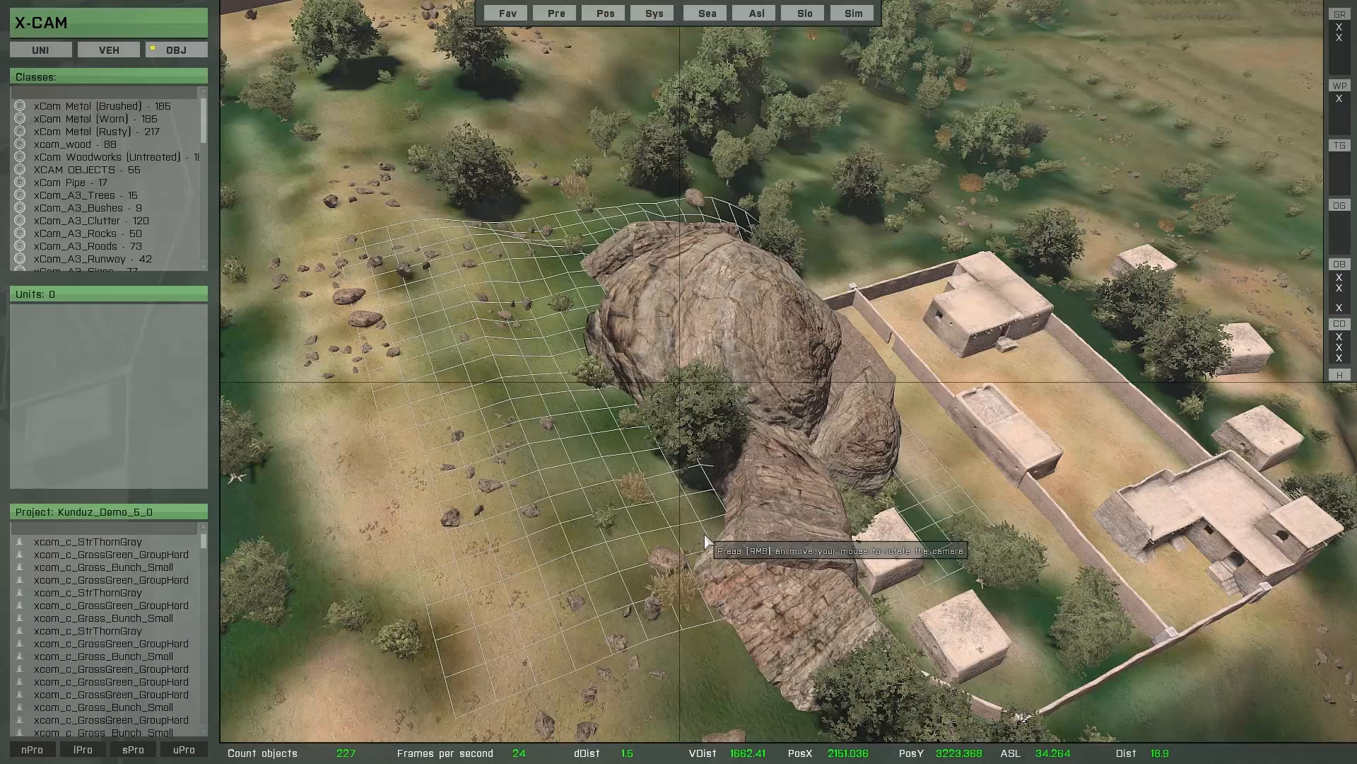
- Turn off the terrain visualisation and look around the area without the grid
click(1340, 357)
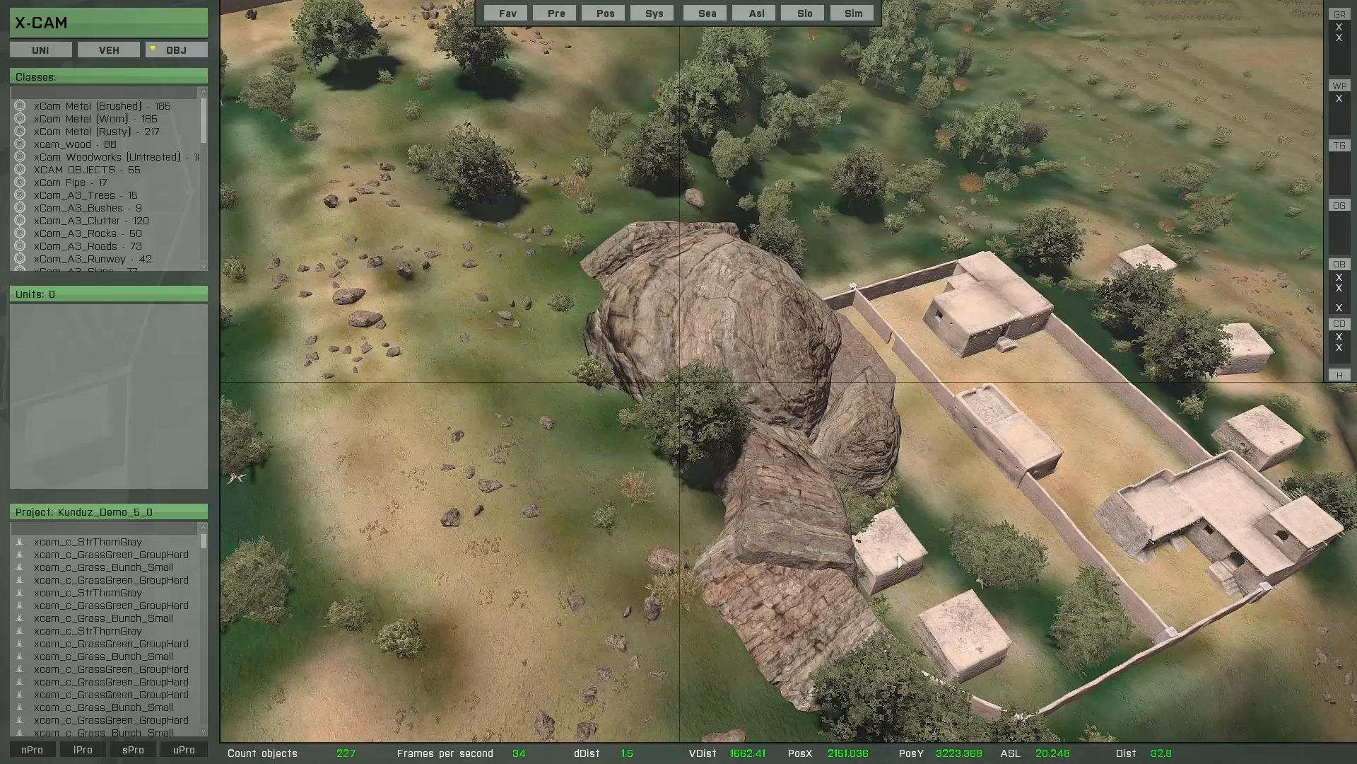
key(w)
right_drag(876, 480, 792, 506)
key(w)
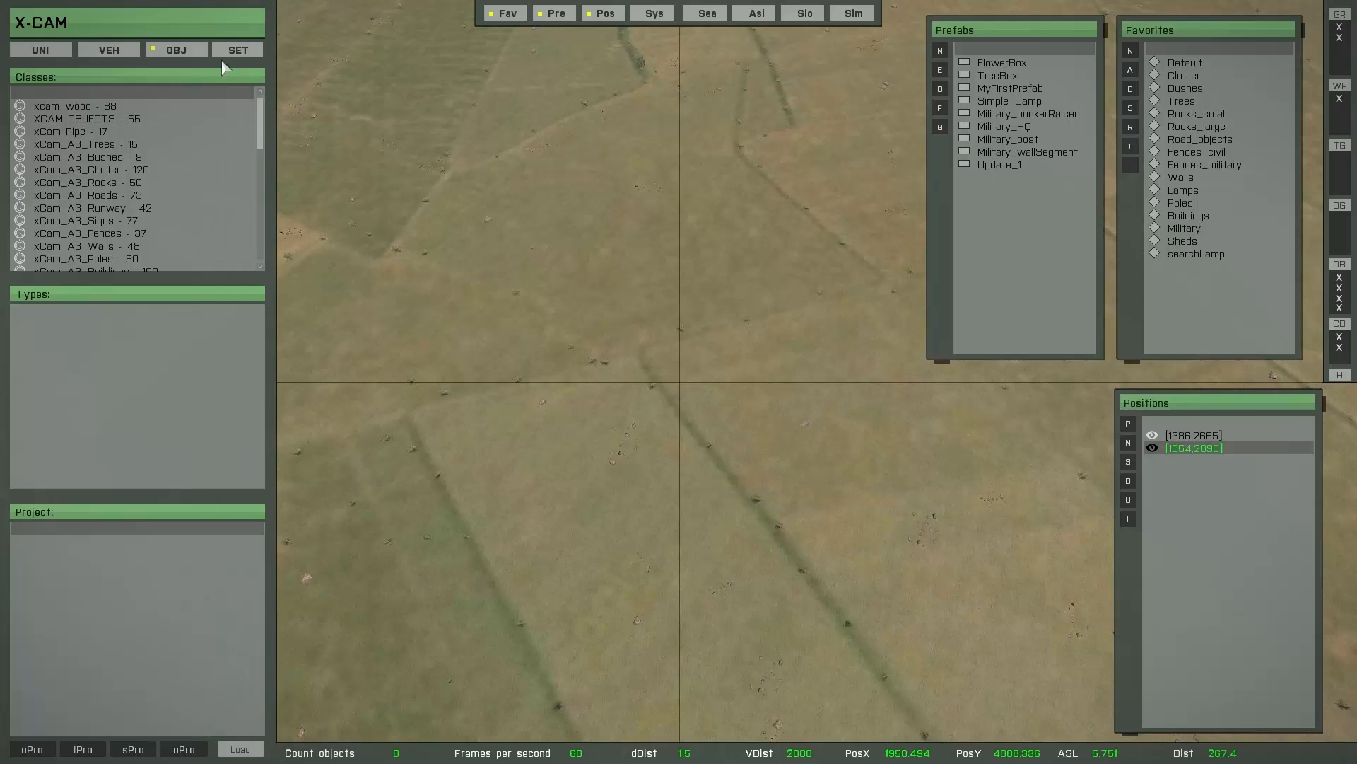
- In the camera settings' CameraControl parameter, set Invert camera moving to 1 and test the camera movement
click(236, 51)
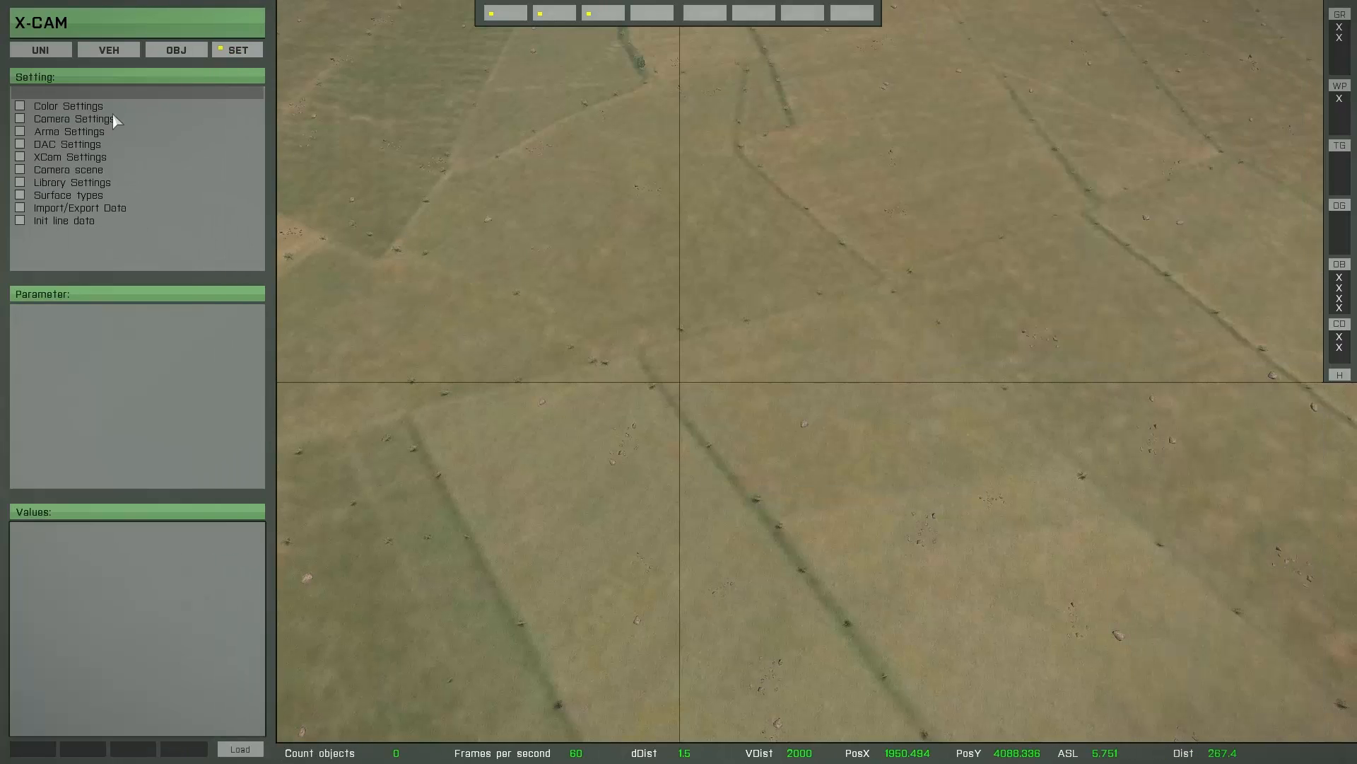
click(89, 120)
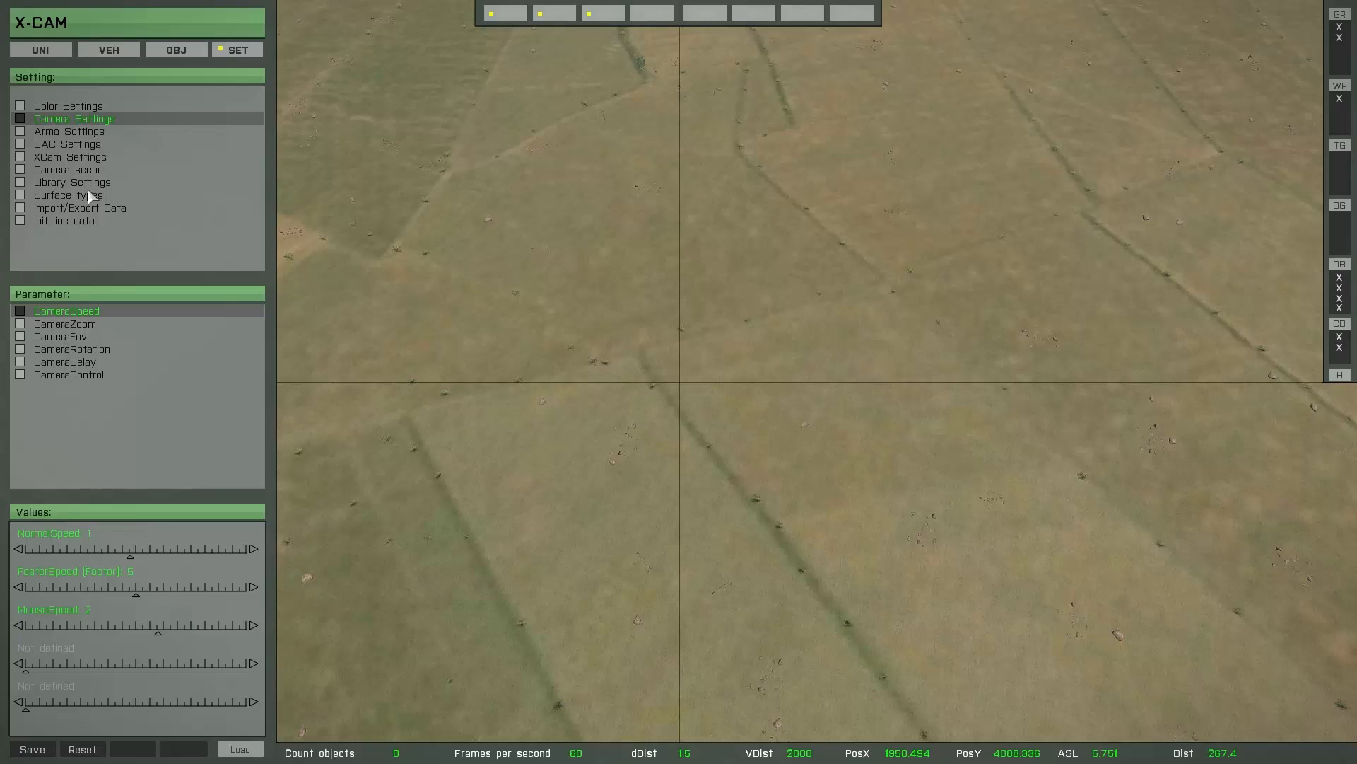
click(73, 375)
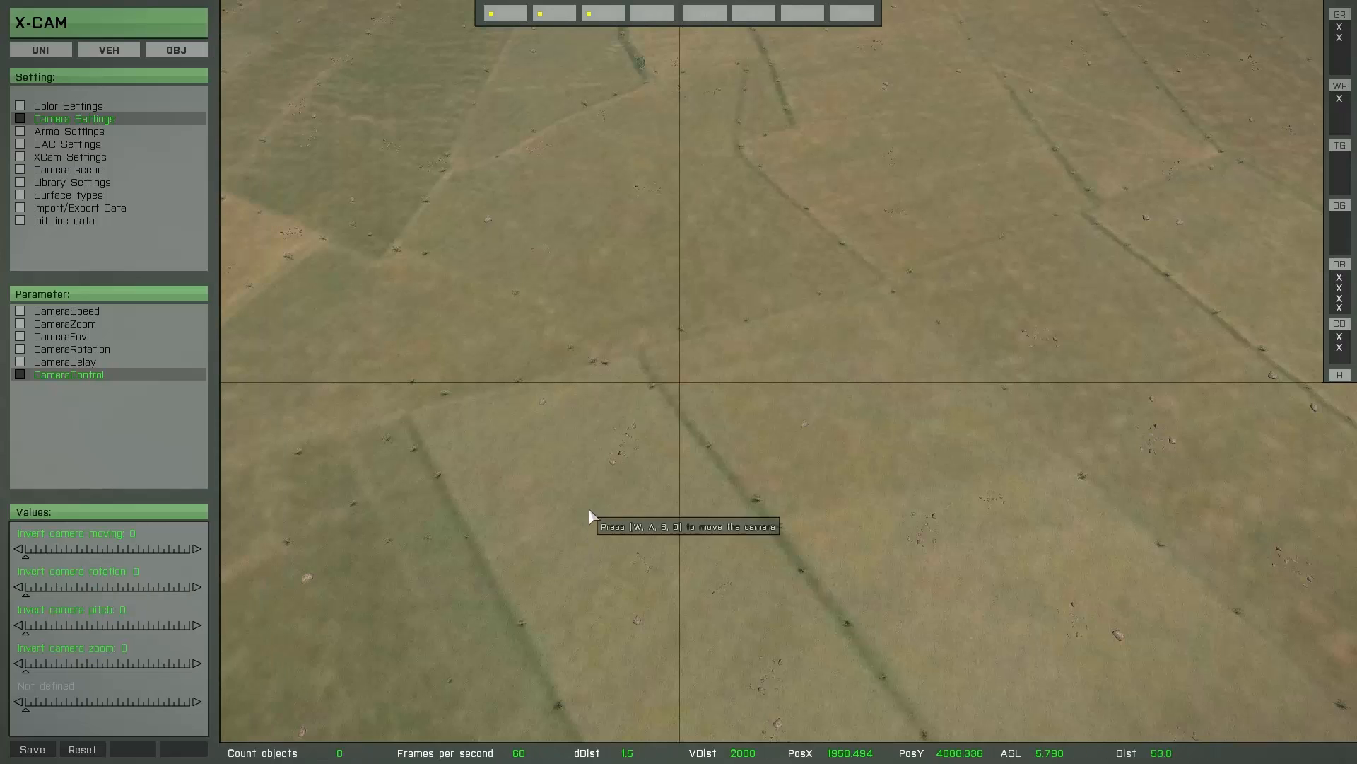
drag(589, 510, 549, 457)
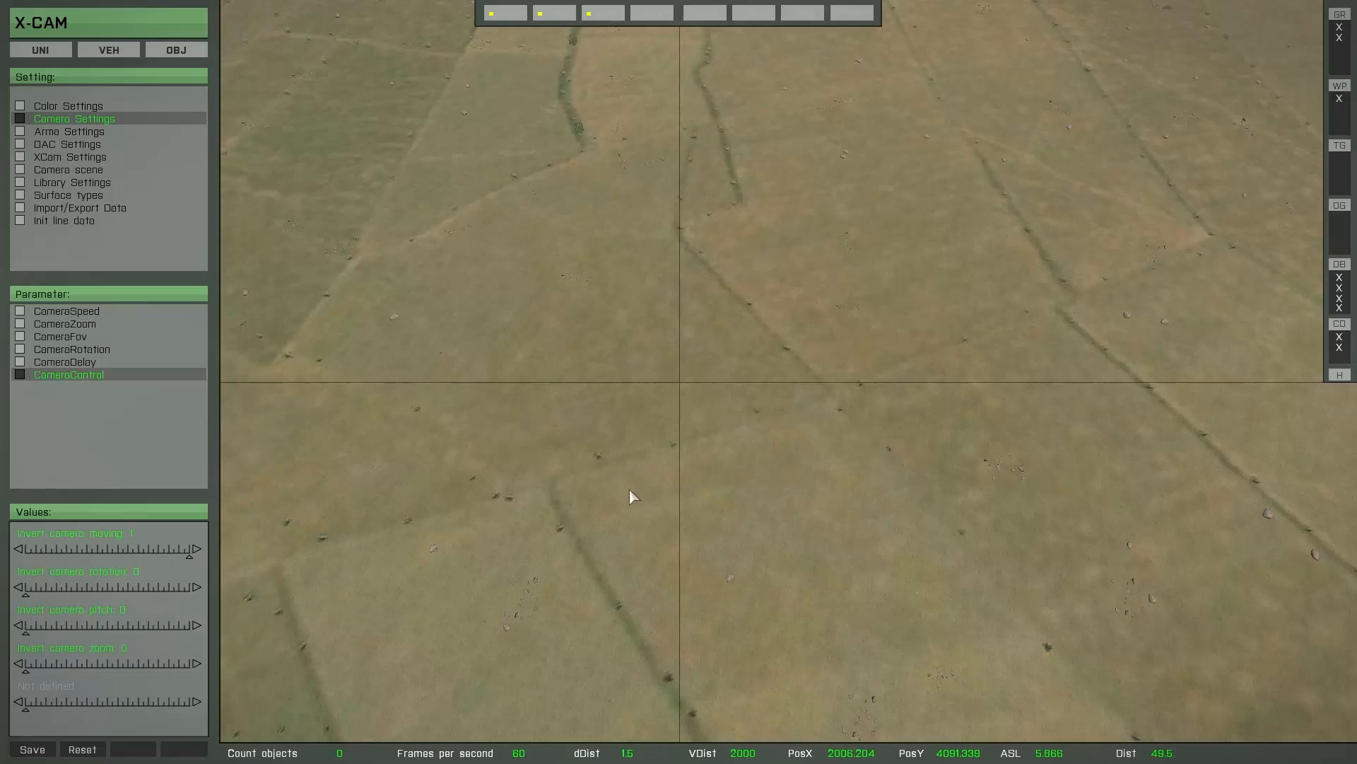
right_drag(629, 490, 592, 393)
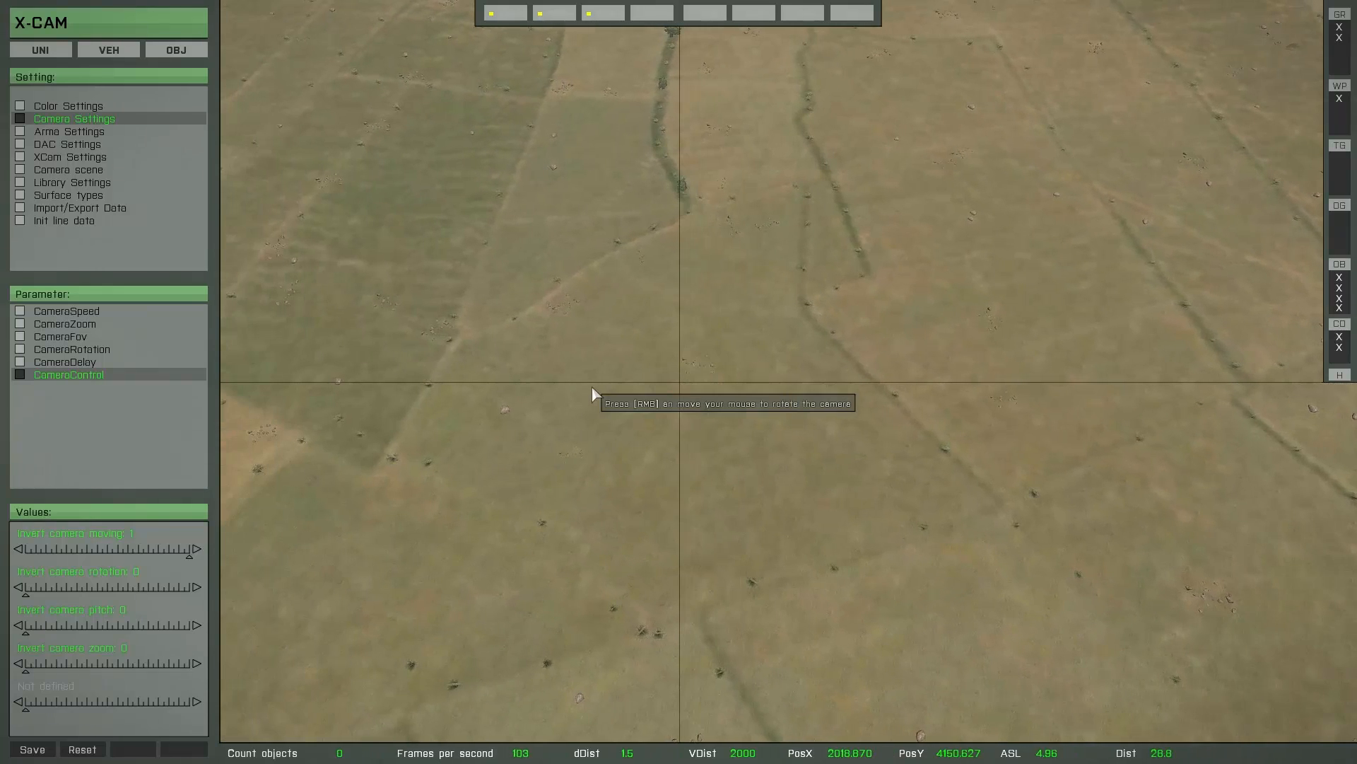
- Set Invert camera rotation to 1, testing the camera's rotation before and after the change
mouse_move(176, 548)
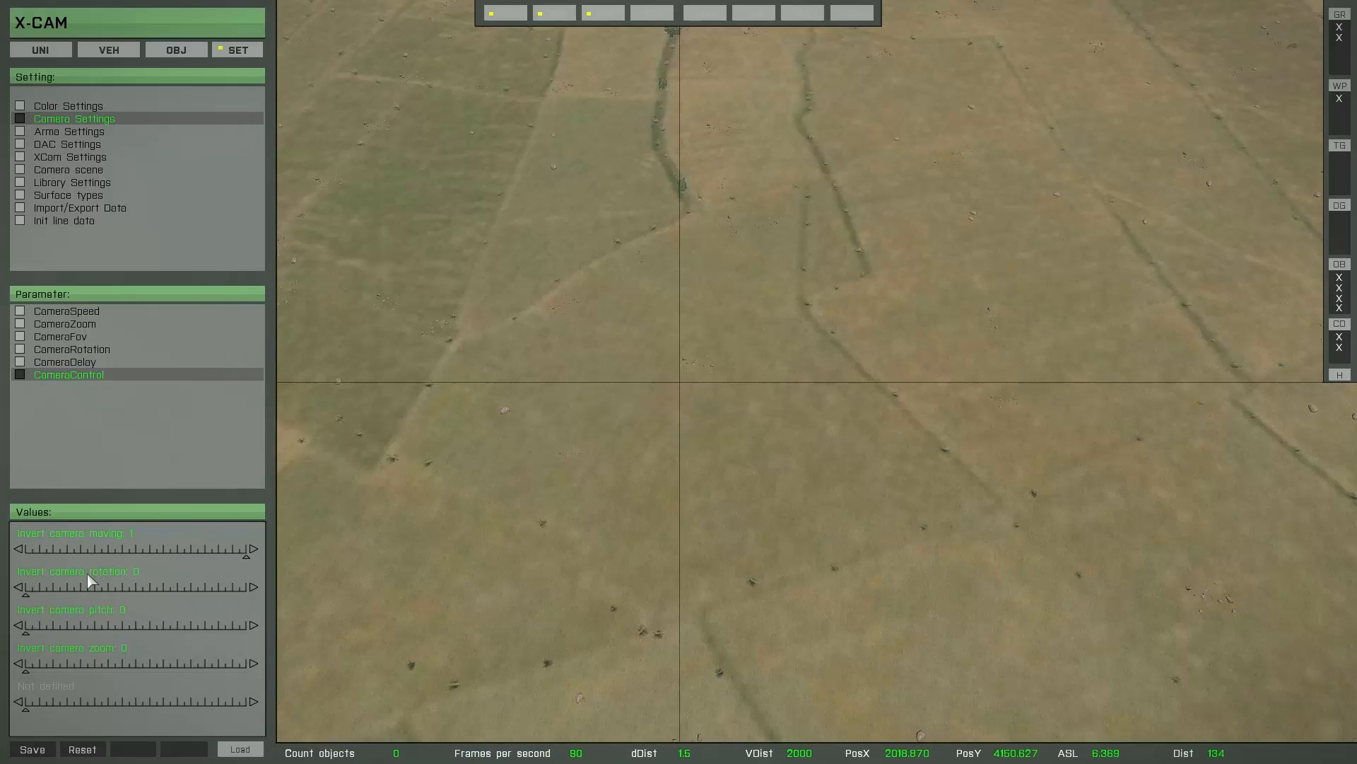
right_drag(753, 516, 719, 454)
right_drag(963, 469, 864, 535)
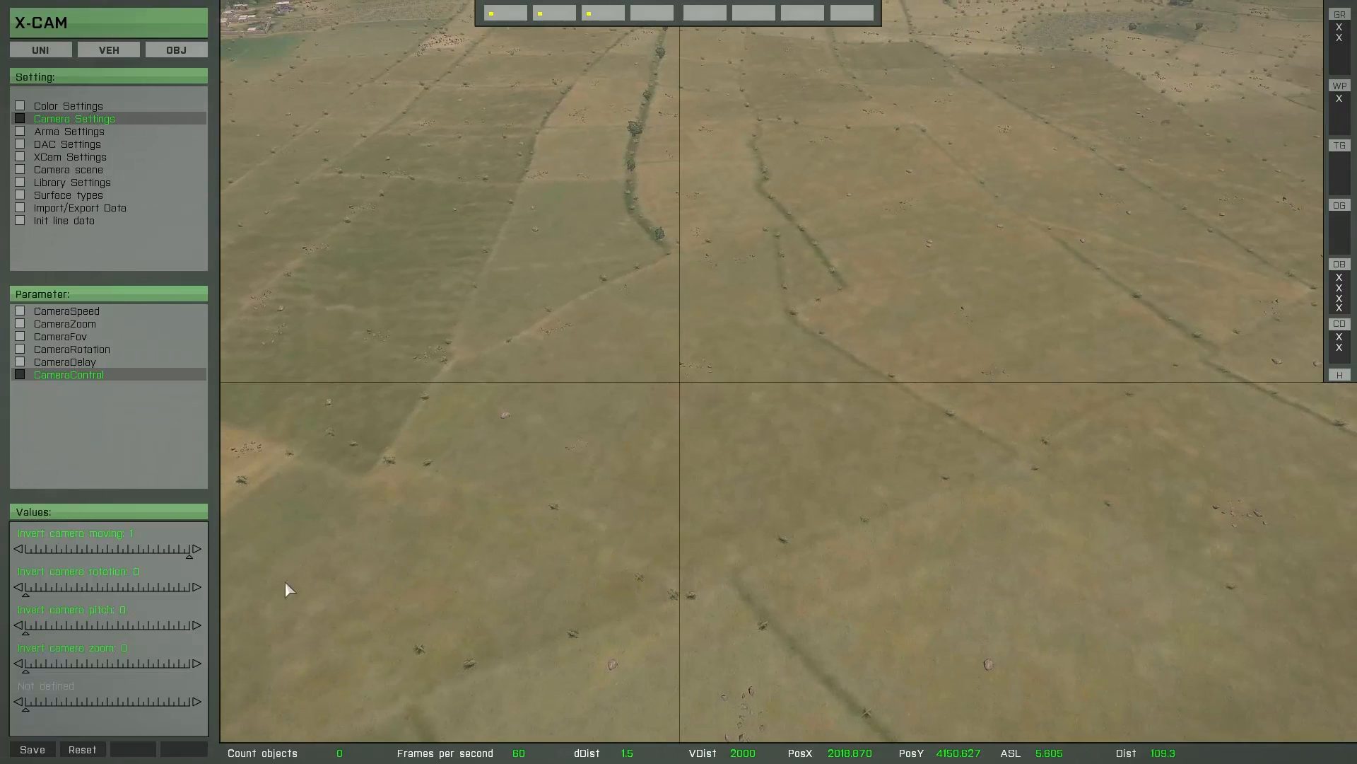
mouse_move(149, 591)
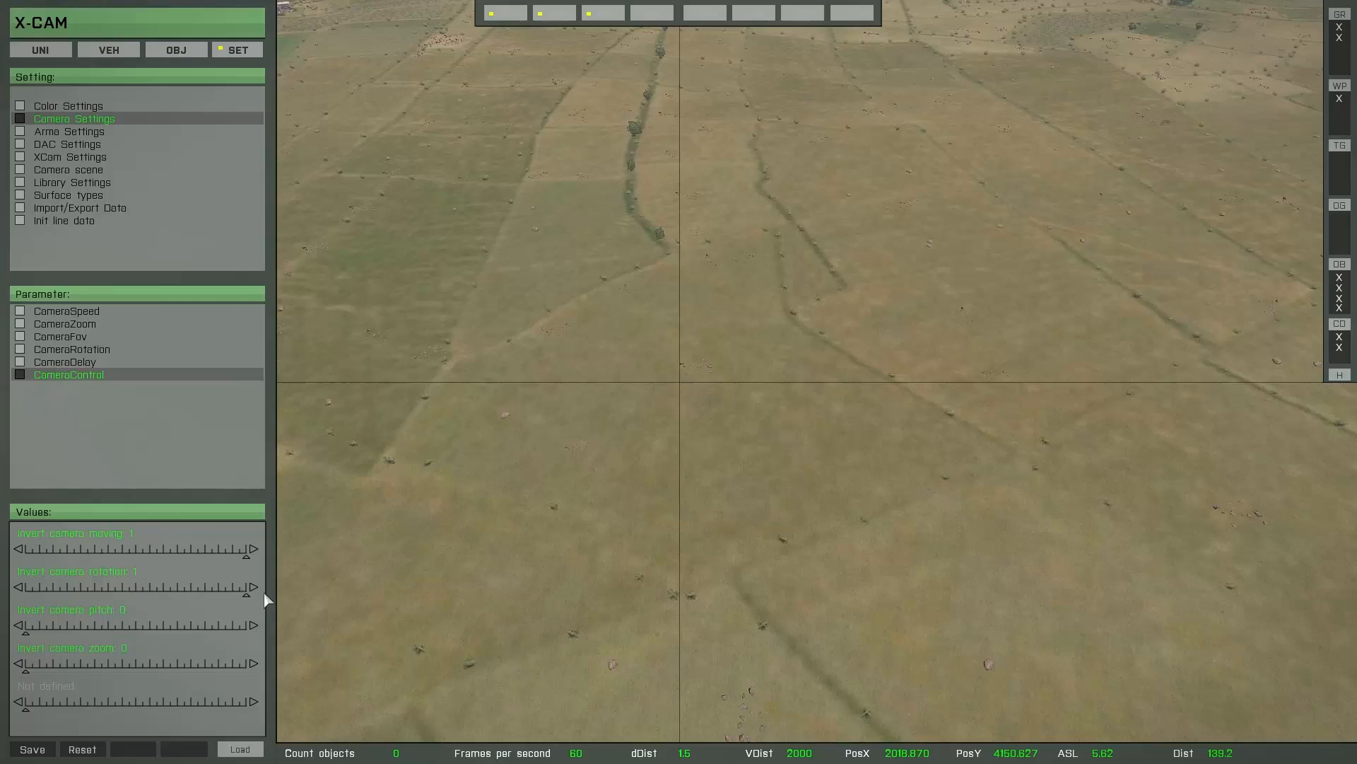
right_drag(817, 466, 680, 451)
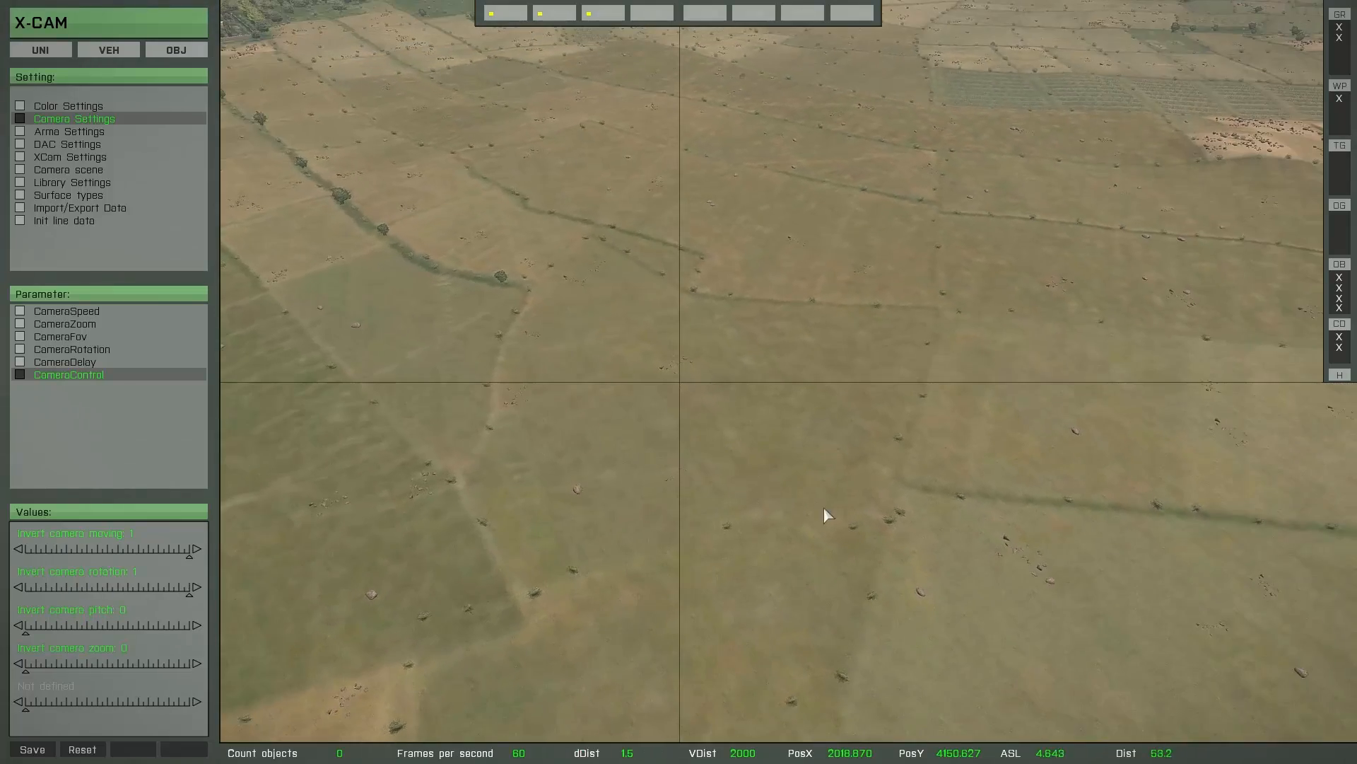
- Set Invert camera pitch to 1, testing how the camera rotates and tilts over the fields
right_drag(825, 508, 742, 524)
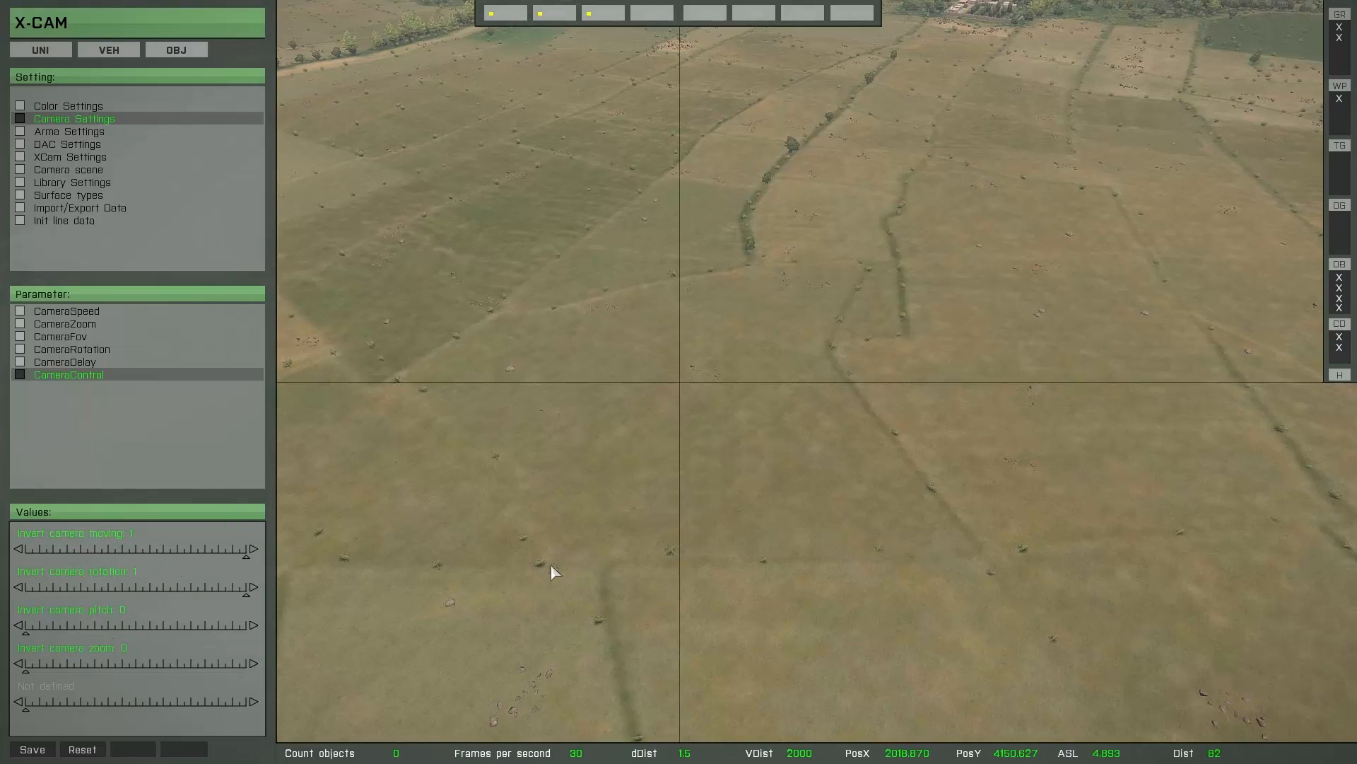
right_drag(549, 566, 711, 500)
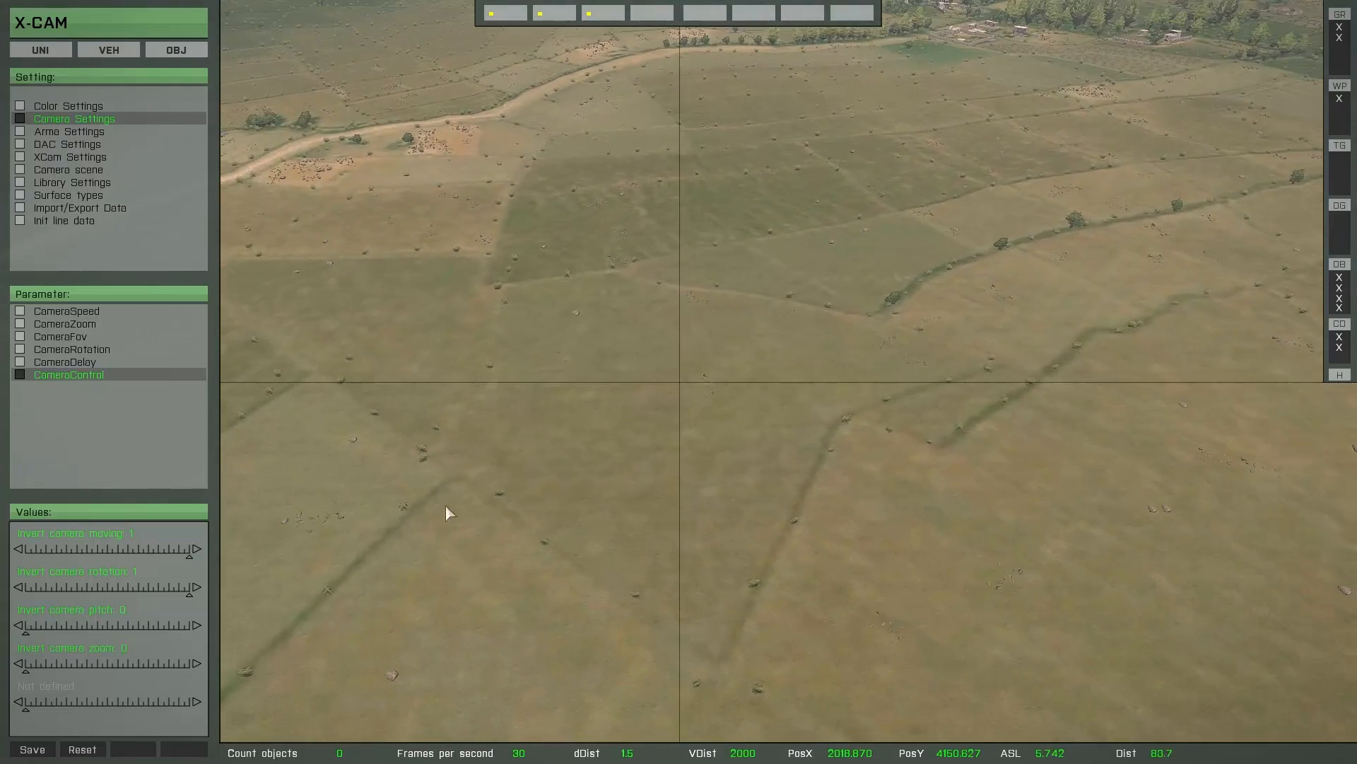
mouse_move(125, 629)
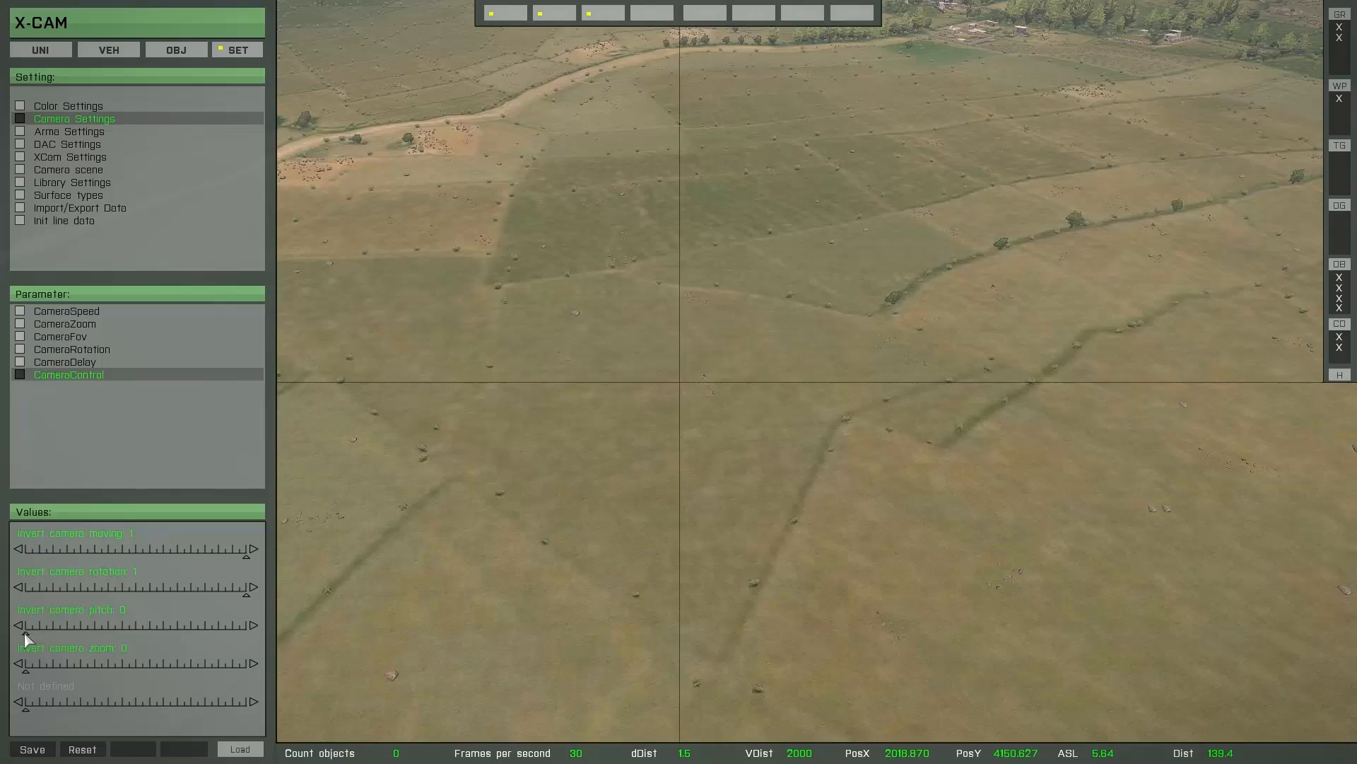
right_drag(584, 524, 617, 312)
mouse_move(138, 637)
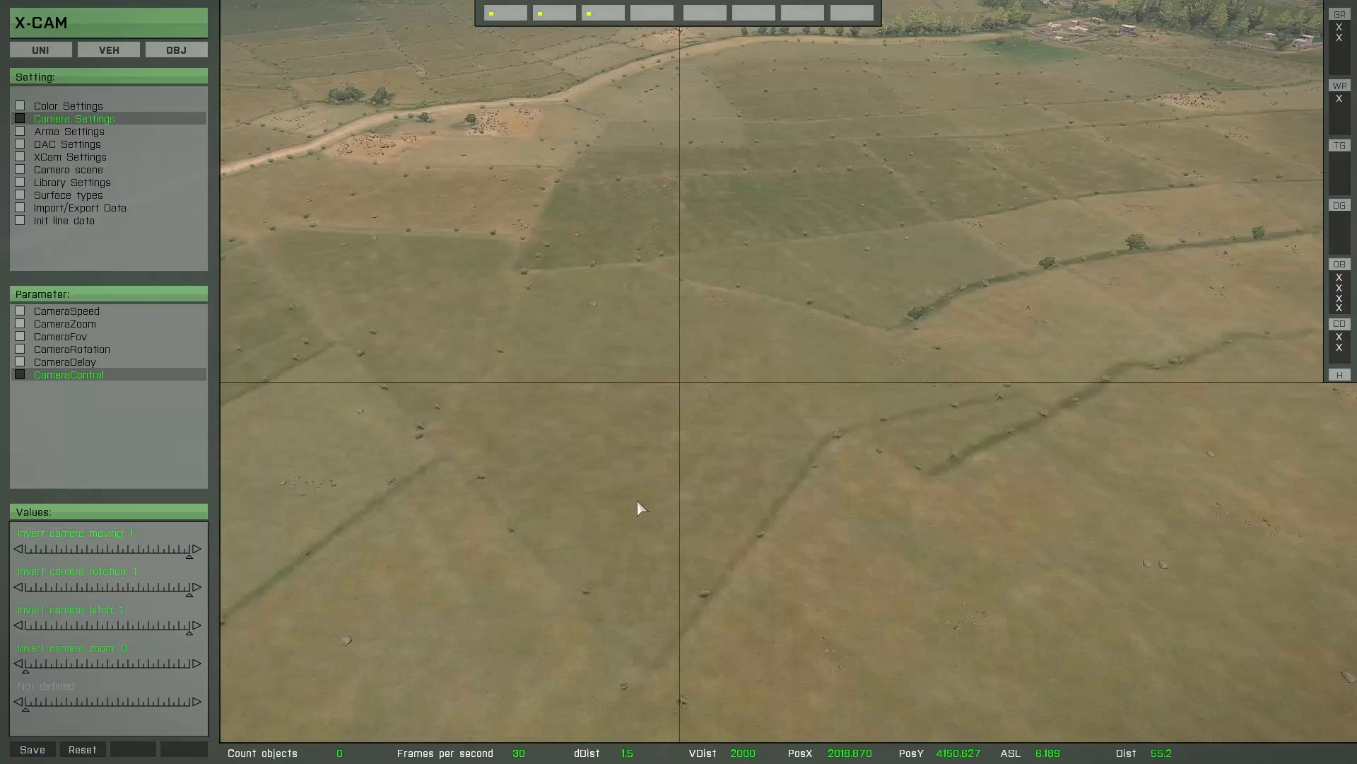
- Set Invert camera zoom to 1, test zooming before and after the change, and save the camera settings
scroll(638, 500, up, 2)
scroll(638, 504, down, 2)
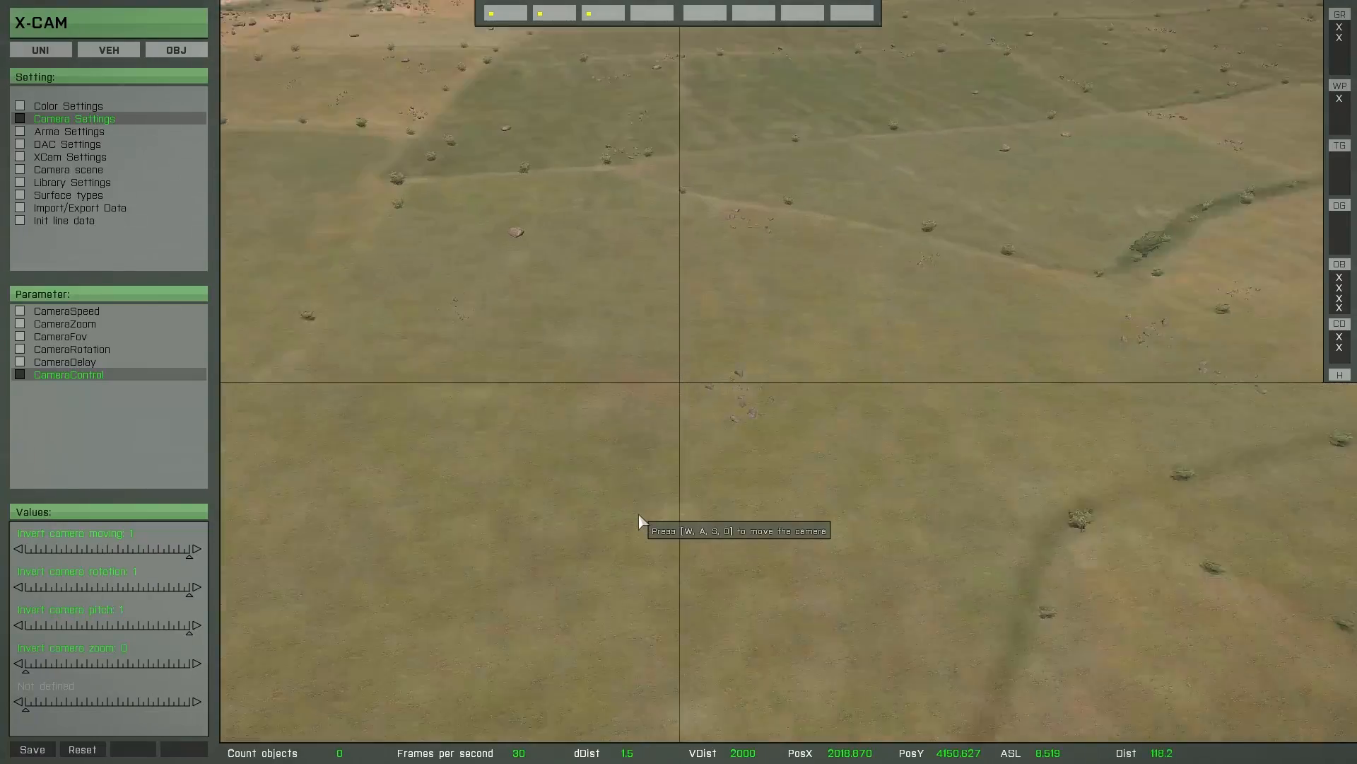
scroll(639, 520, up, 2)
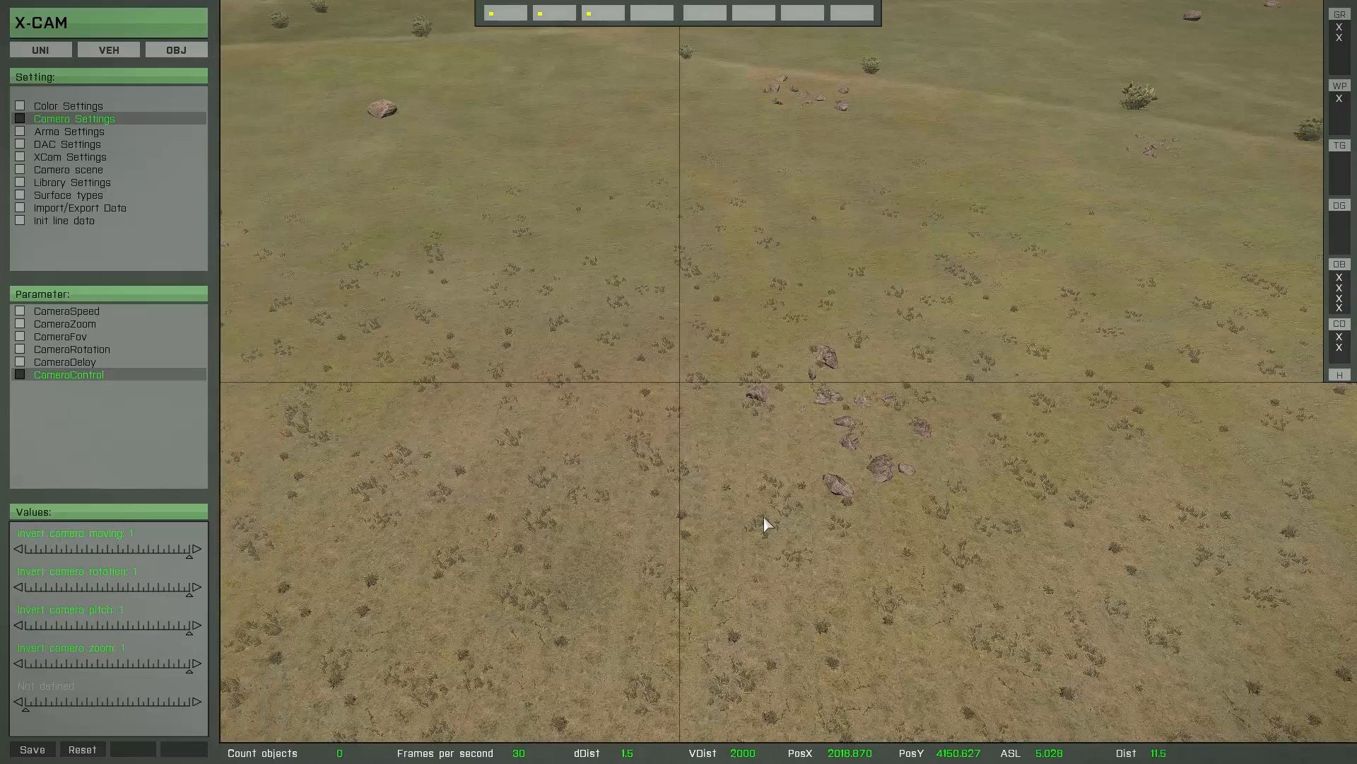
scroll(761, 518, up, 1)
scroll(761, 519, down, 1)
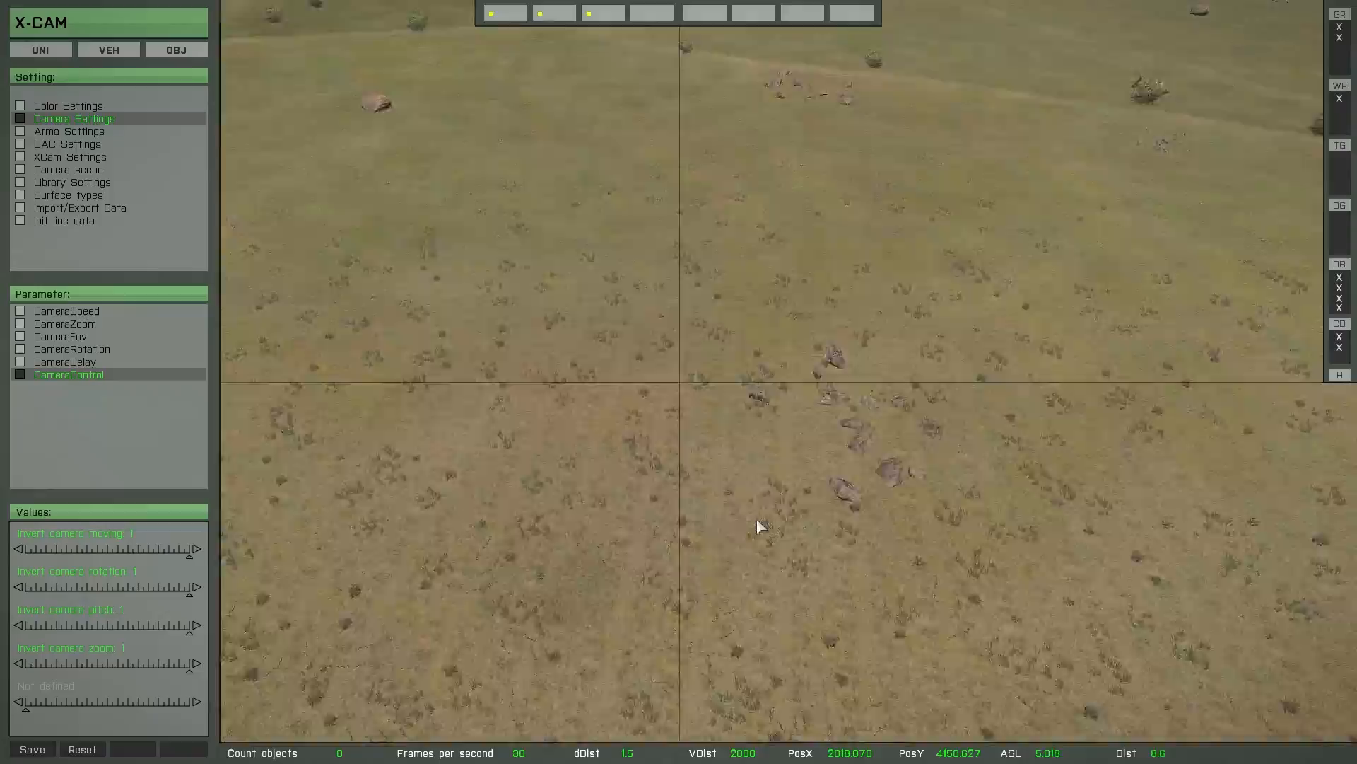
scroll(758, 523, down, 2)
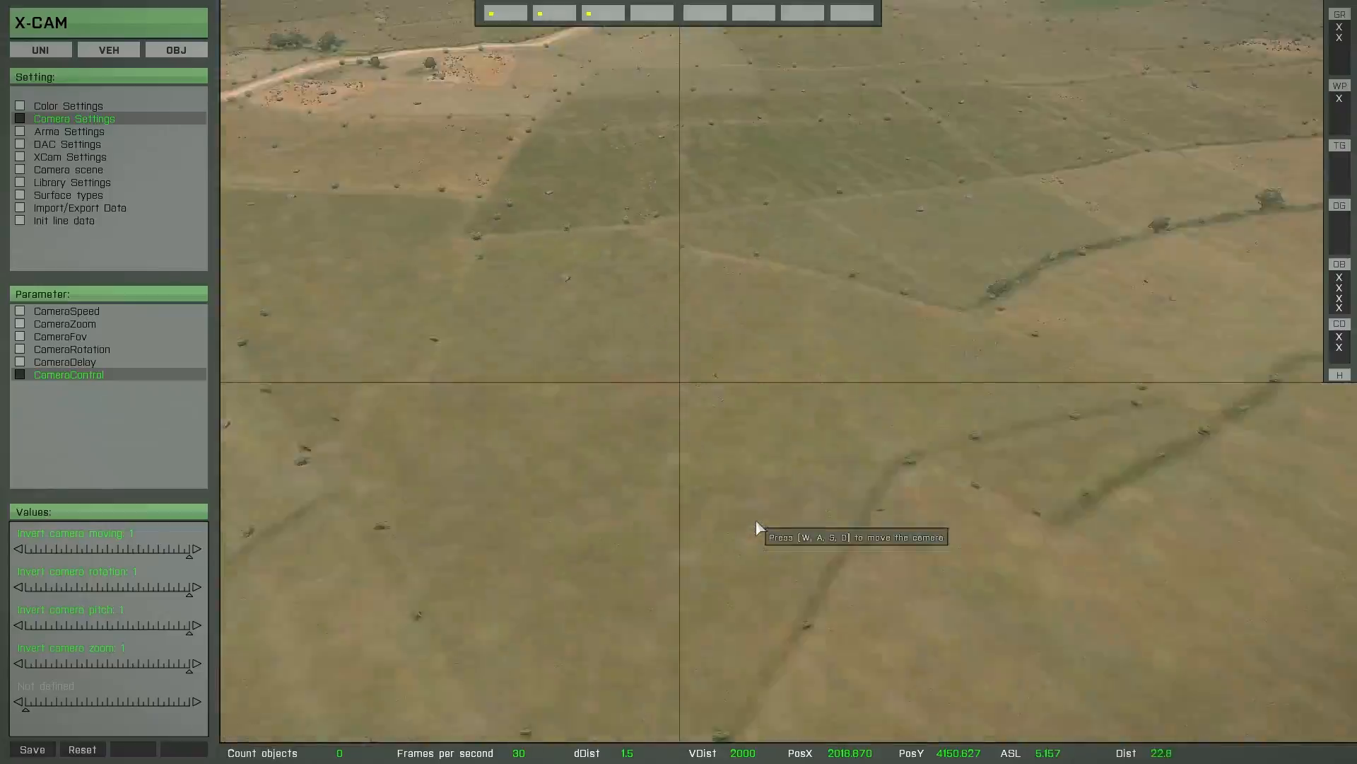
scroll(755, 524, up, 2)
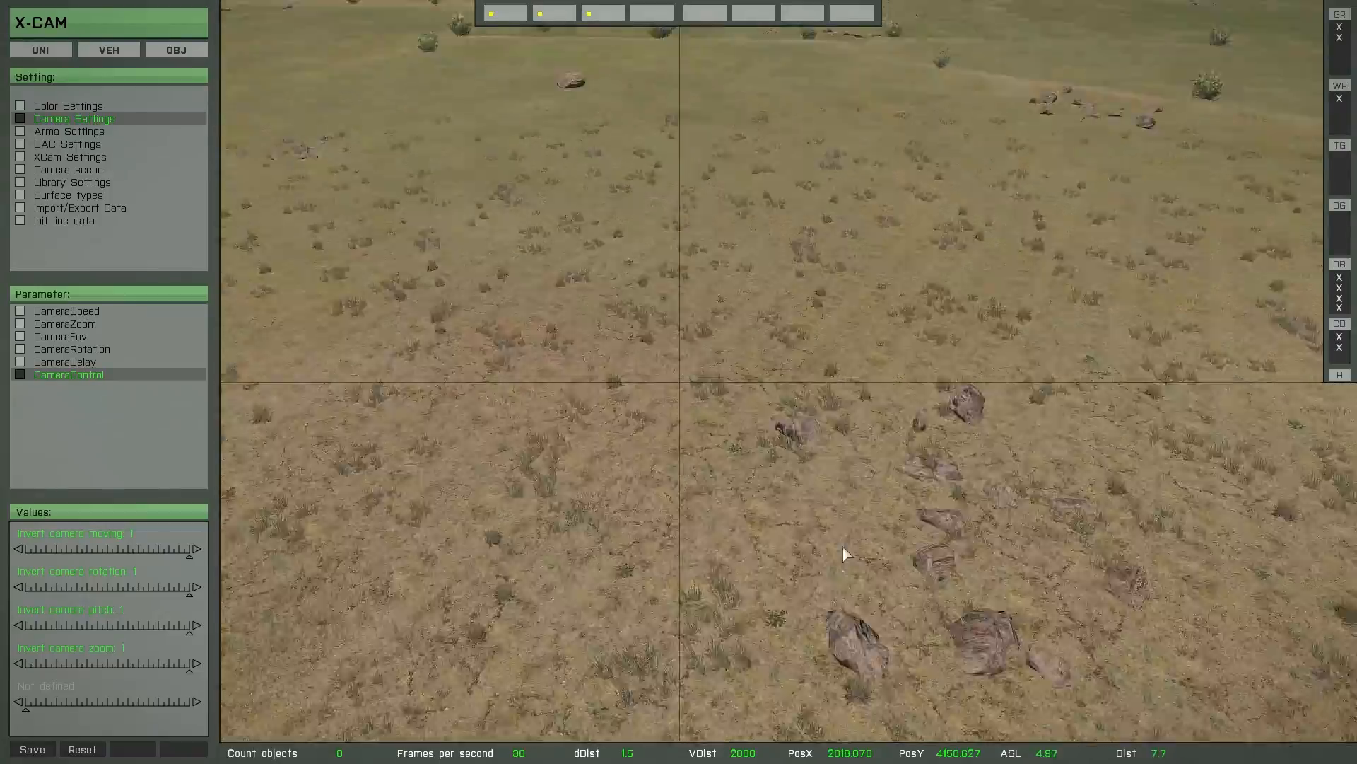
right_drag(842, 547, 892, 474)
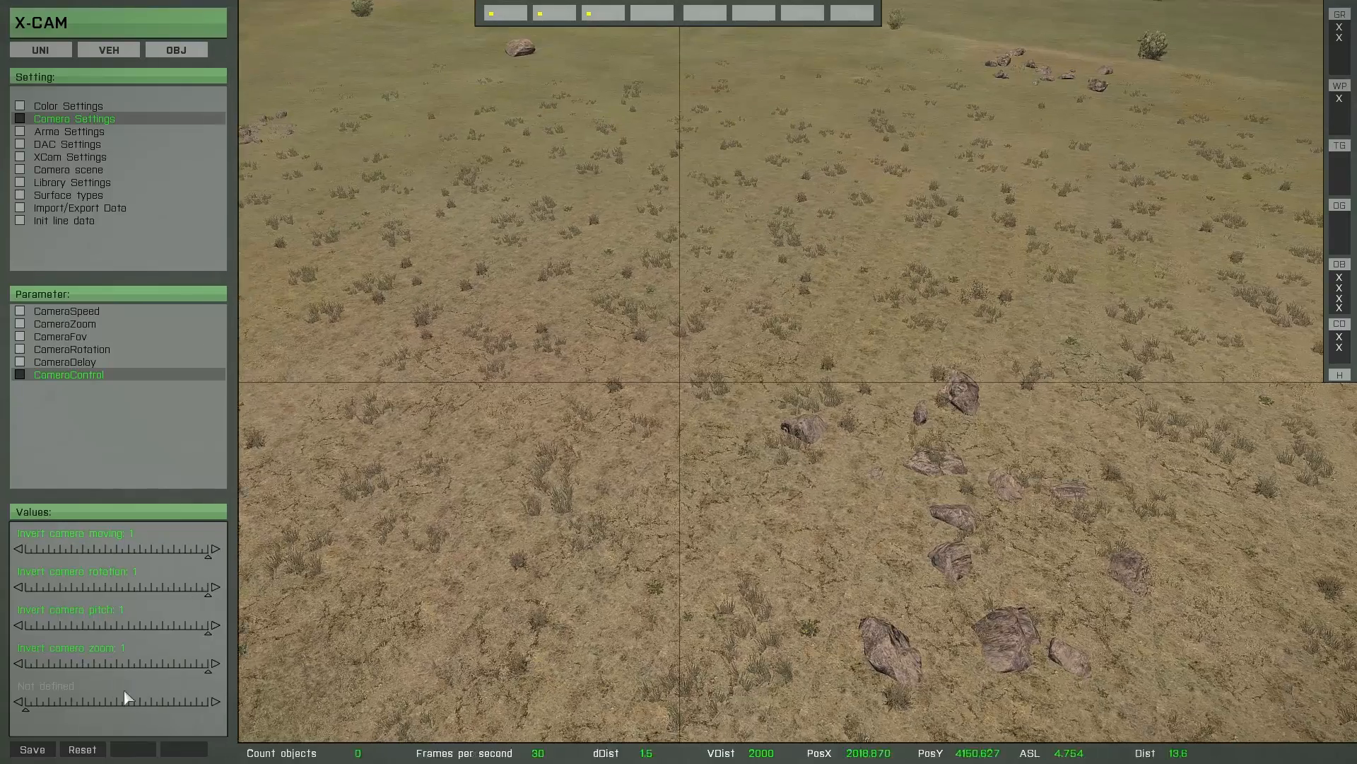
click(39, 750)
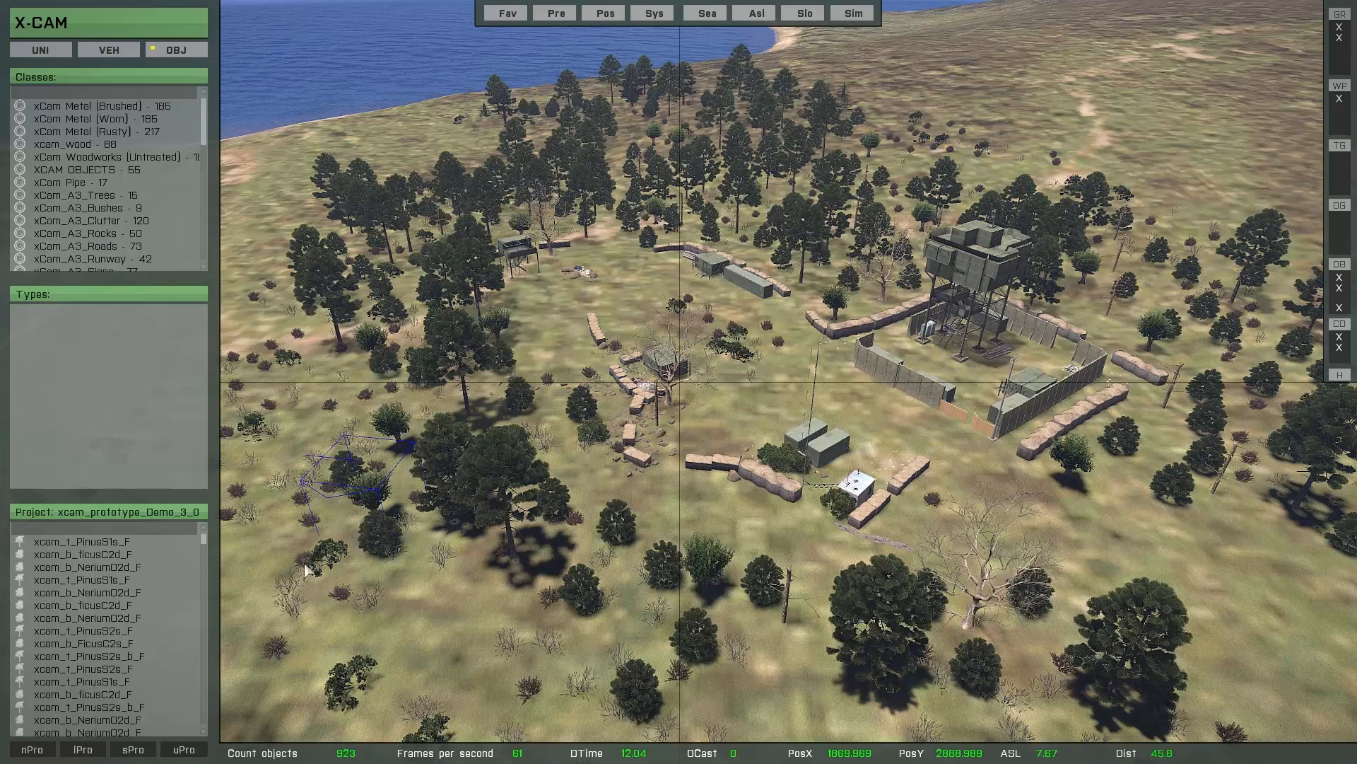
- Switch the object project's buttons to Definition File and run CBF to export the current project as a single text file
click(239, 752)
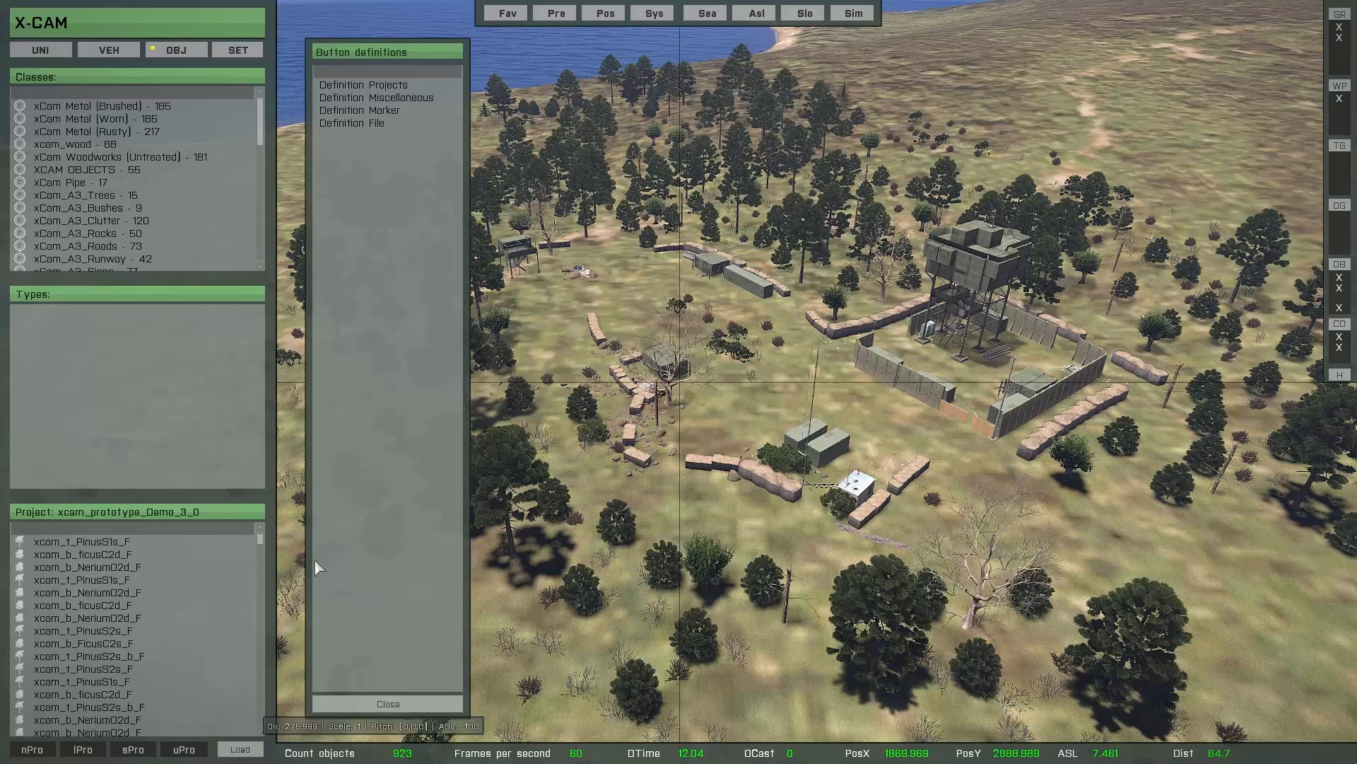
click(352, 124)
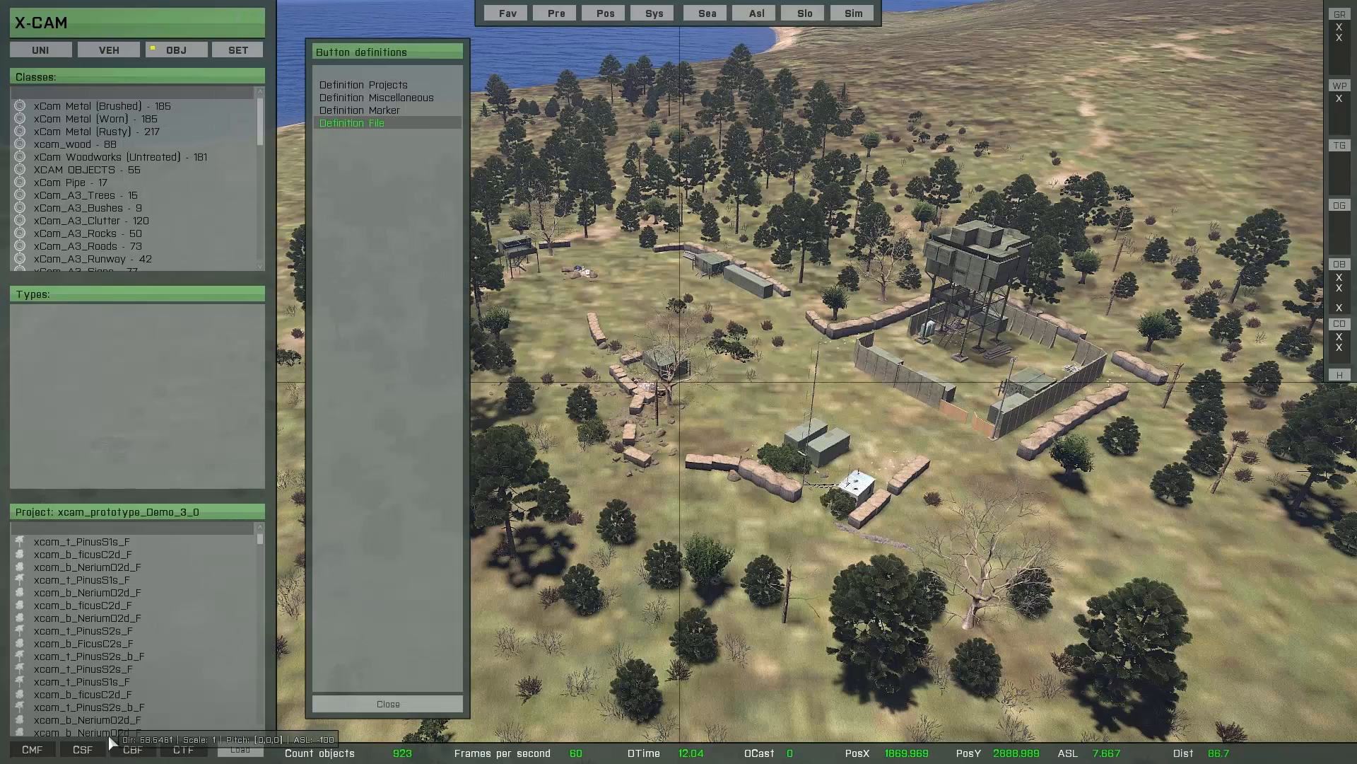
click(133, 749)
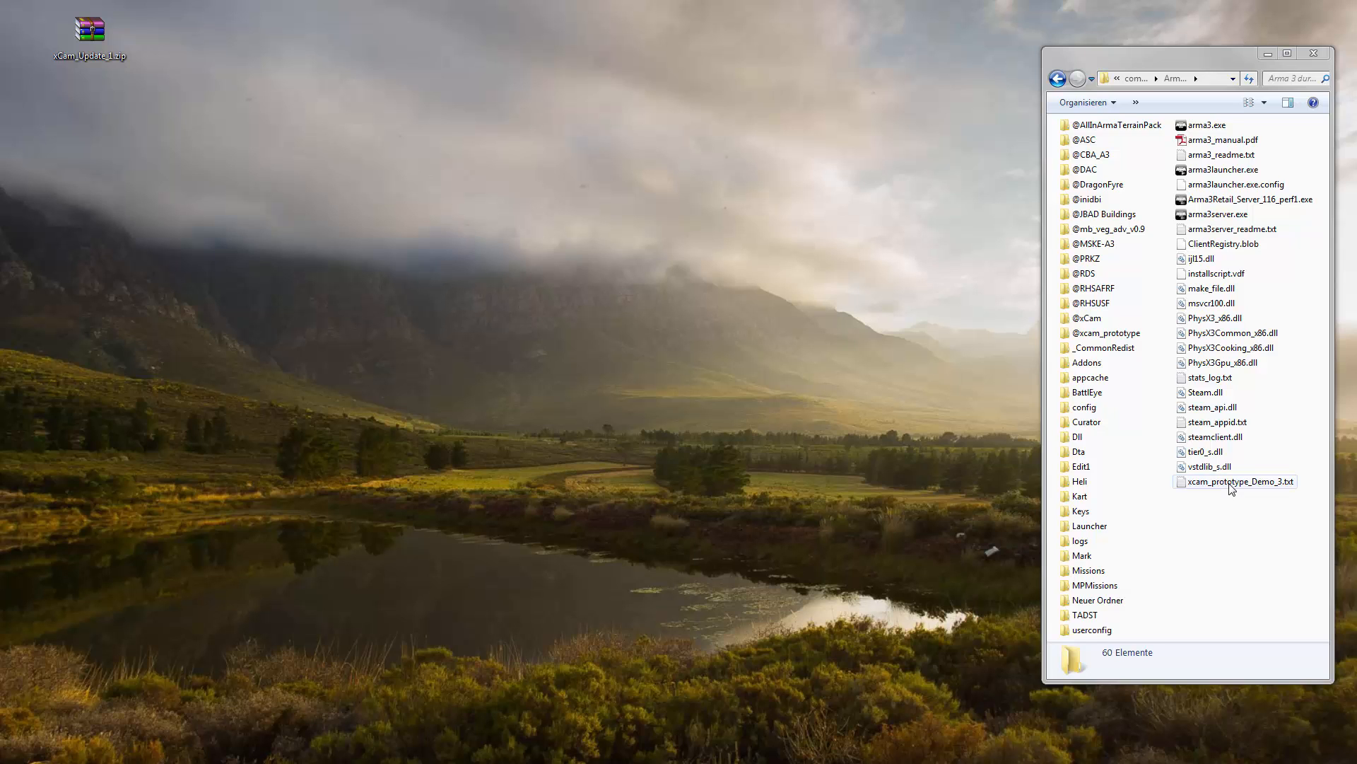
- Open xcam_prototype_Demo_3.txt from the Arma 3 folder, look through its object entries and close it
double_click(1230, 482)
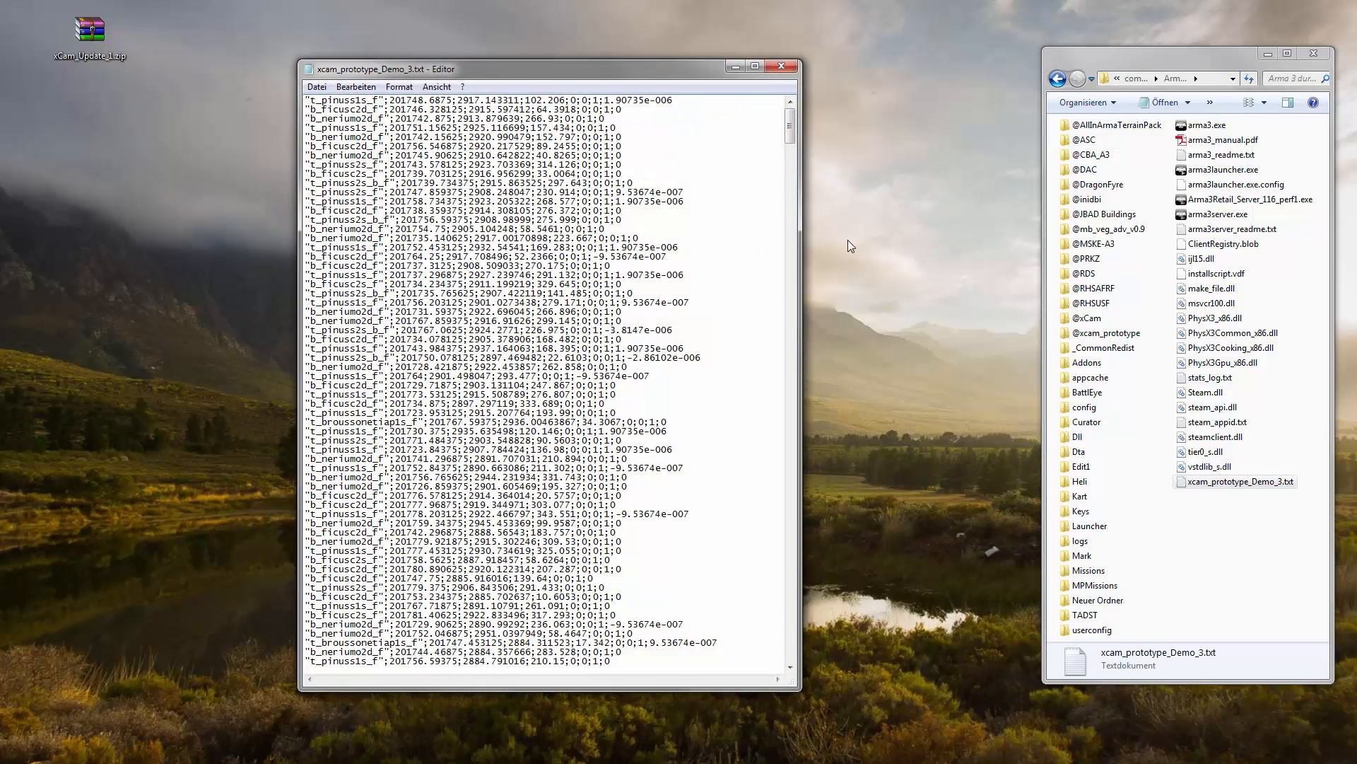
drag(791, 122, 792, 356)
drag(797, 295, 797, 119)
click(782, 67)
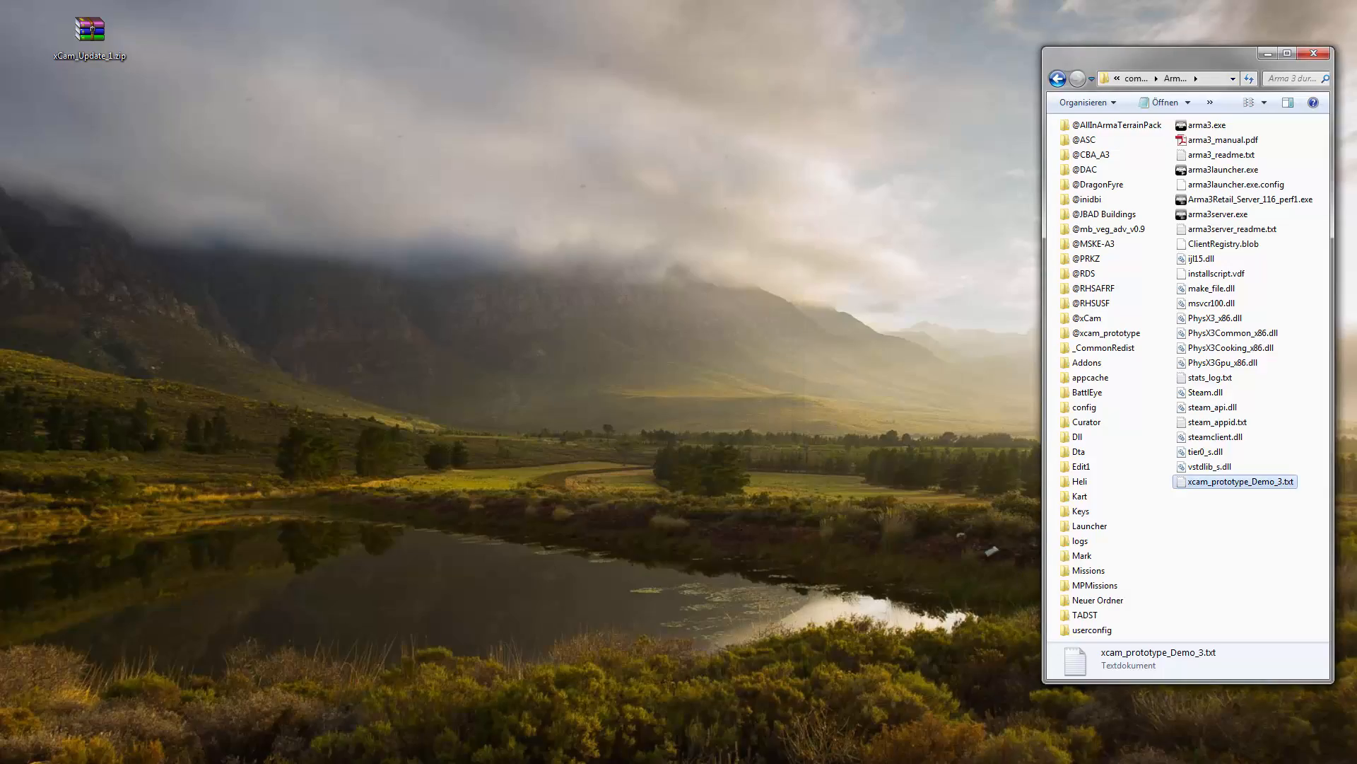
- Switch to Terrain Builder, try to import xcam_prototype_Demo_3.txt as Objects, and dismiss the error dialog
click(671, 763)
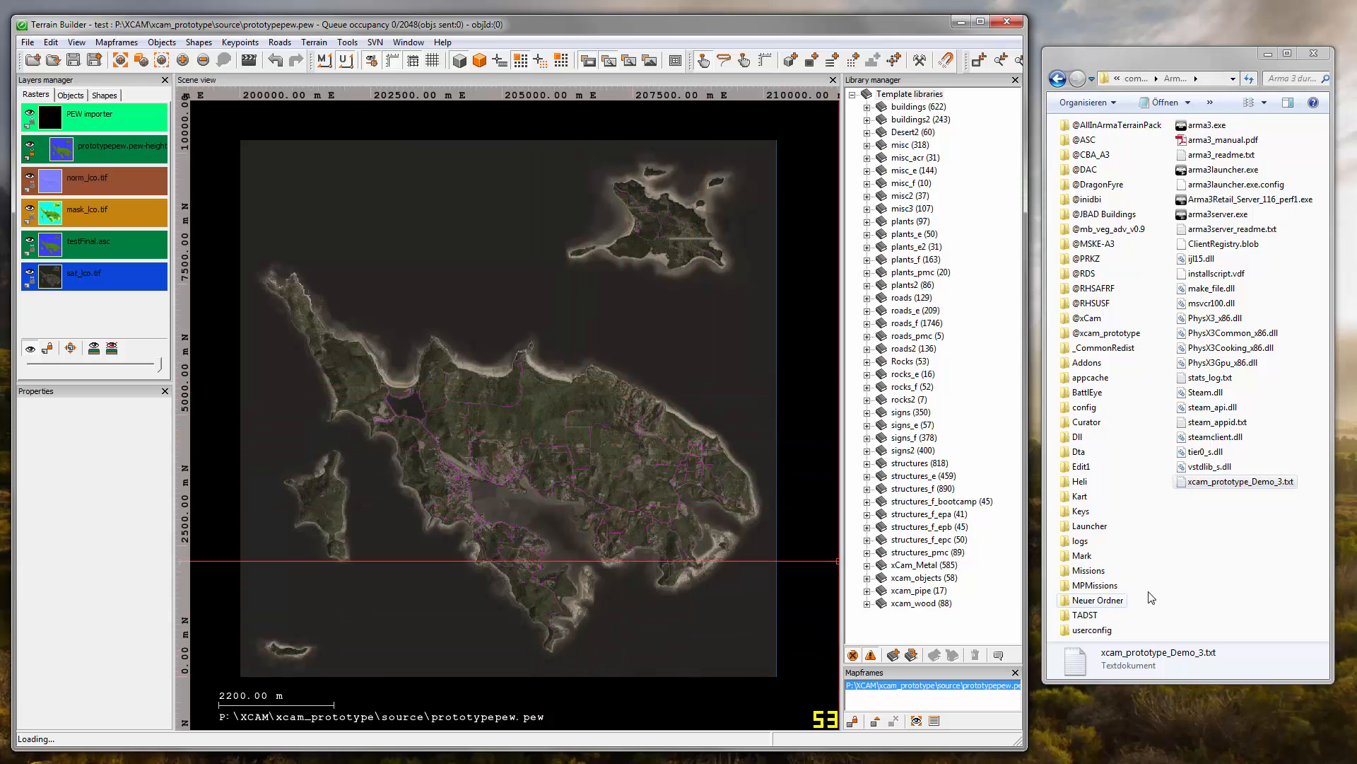
click(1227, 487)
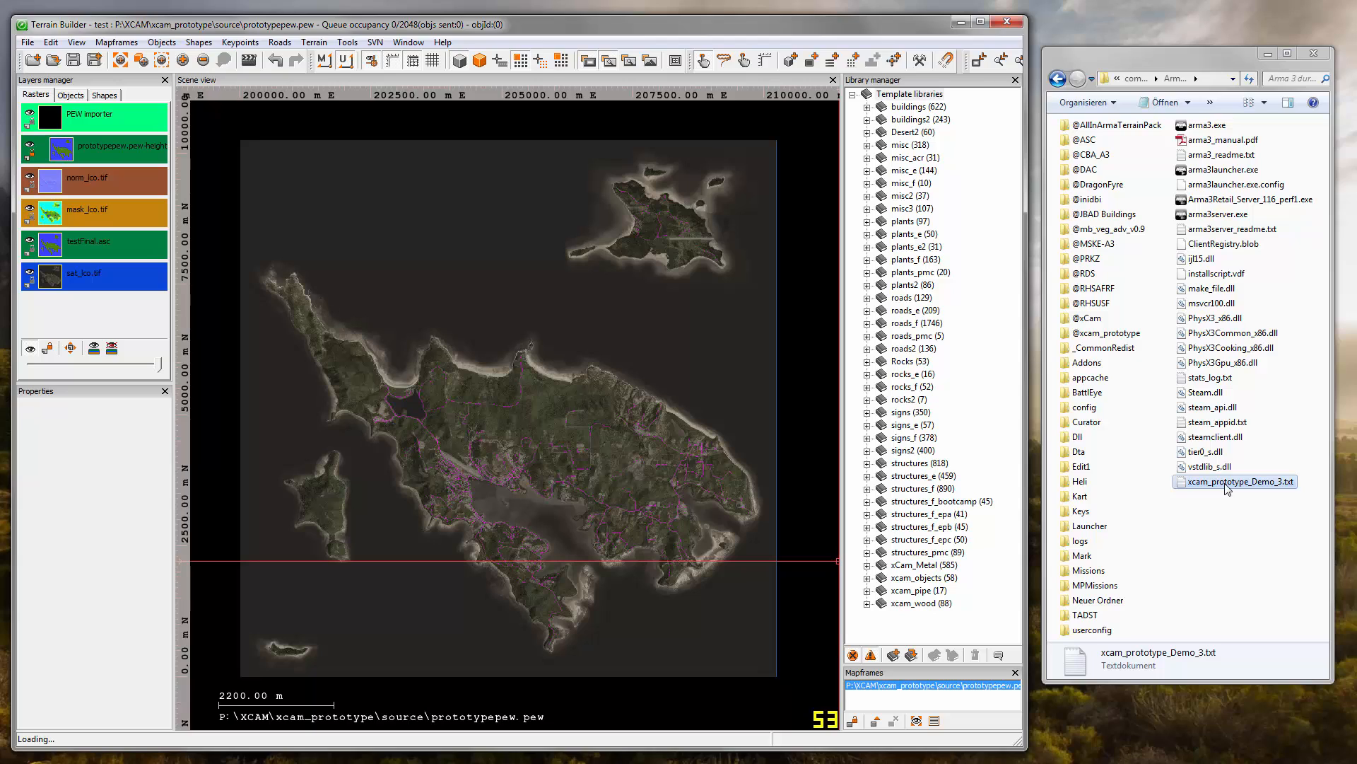
drag(1227, 488, 529, 399)
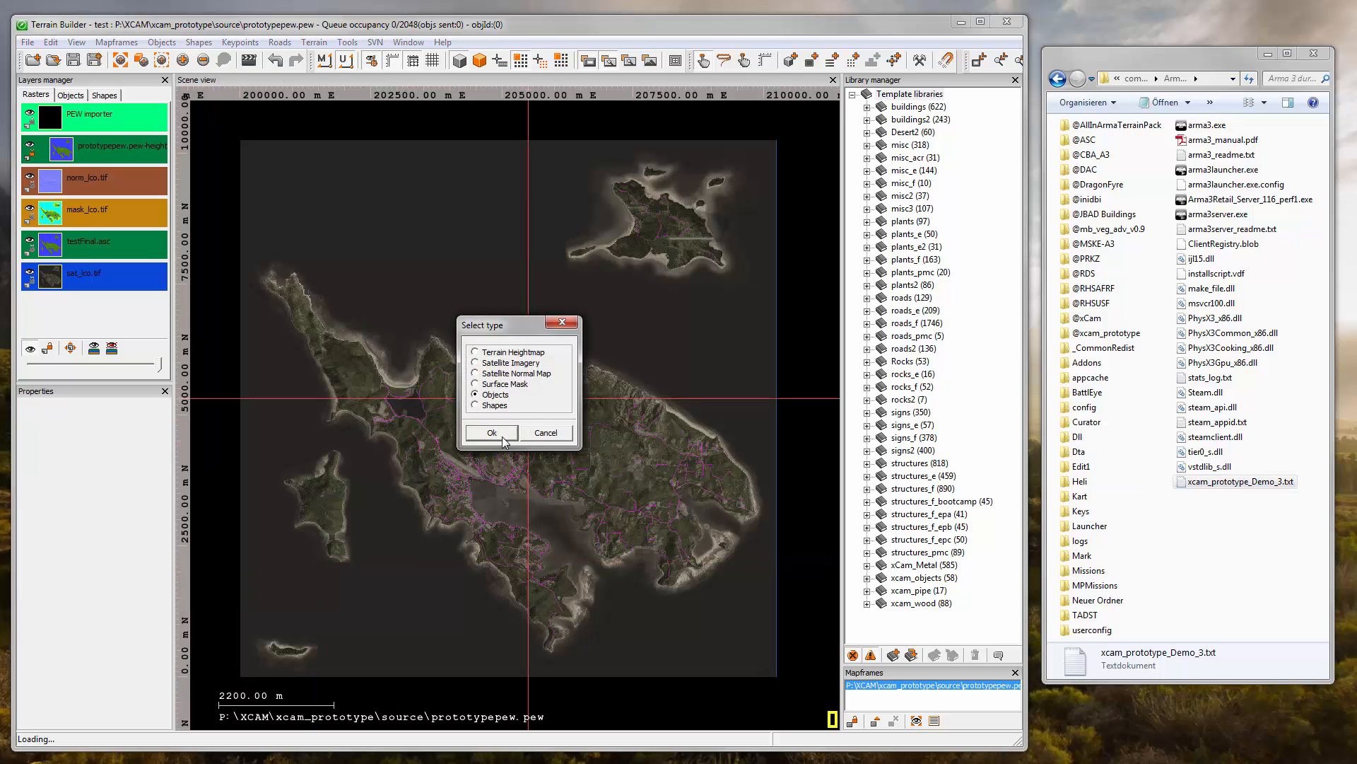
click(491, 433)
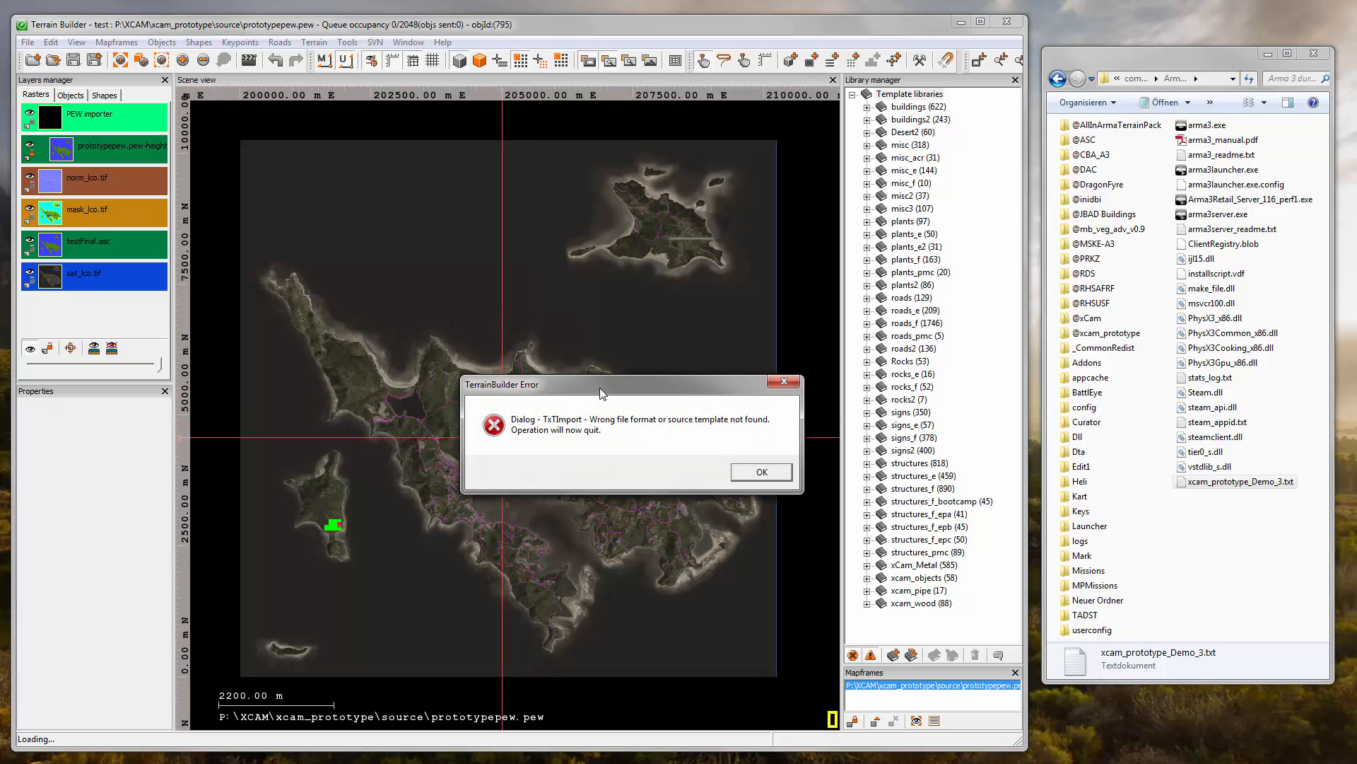
drag(608, 391, 499, 290)
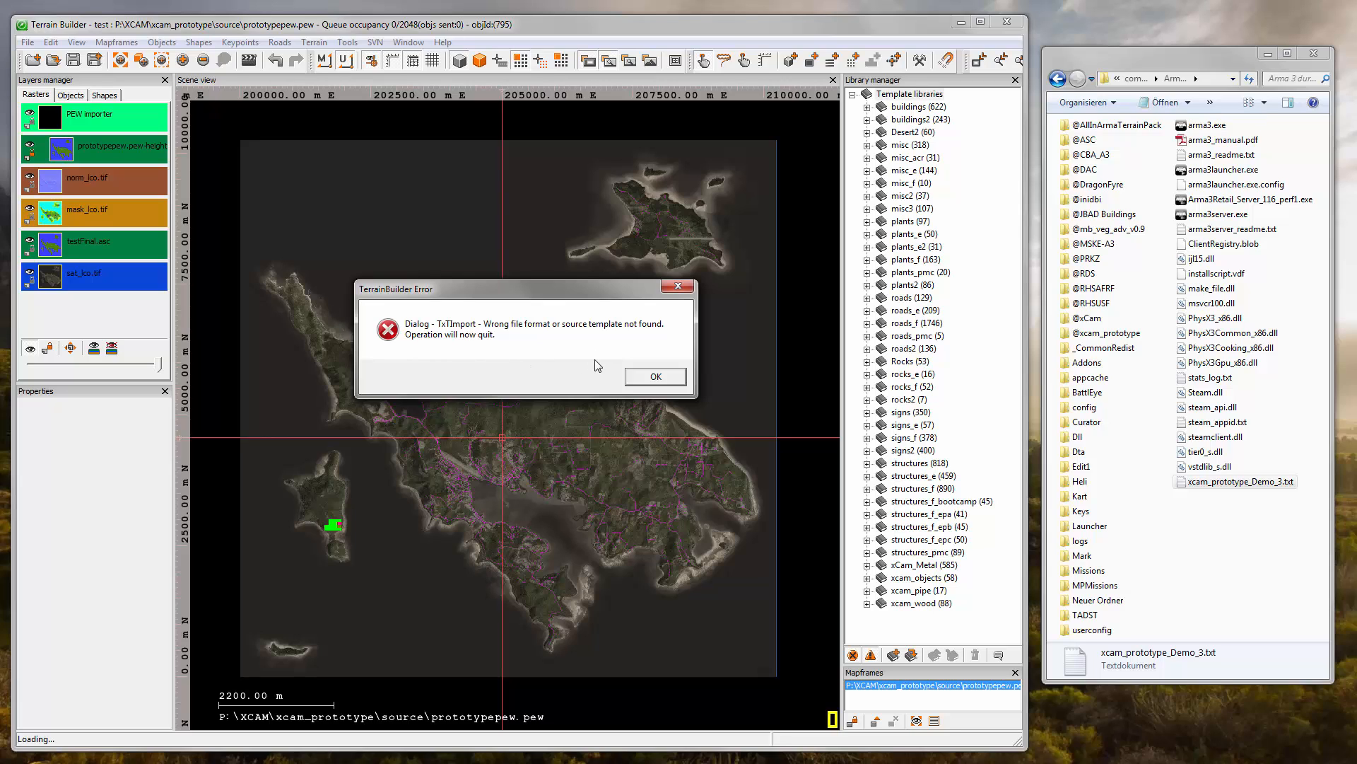
click(648, 379)
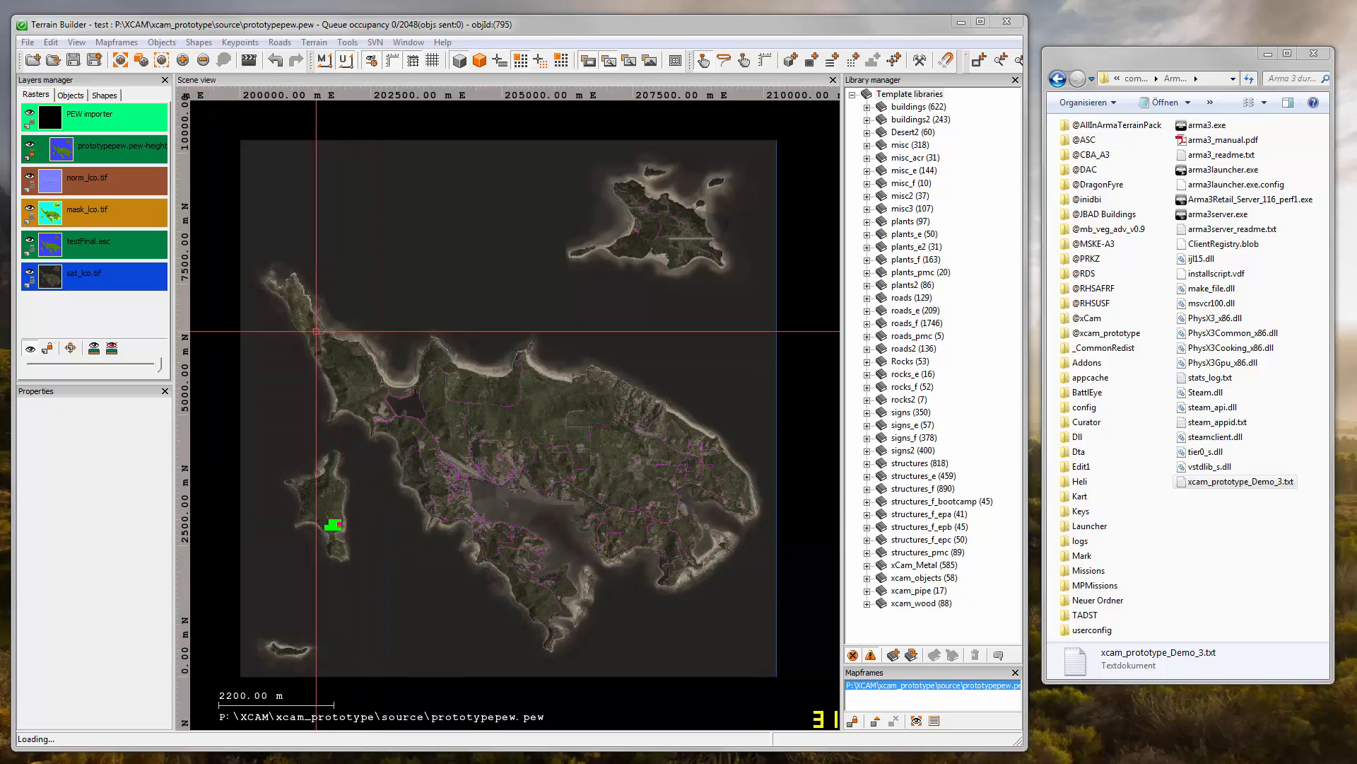
- Clear all objects from the xcam_update layer and confirm the operation
click(70, 96)
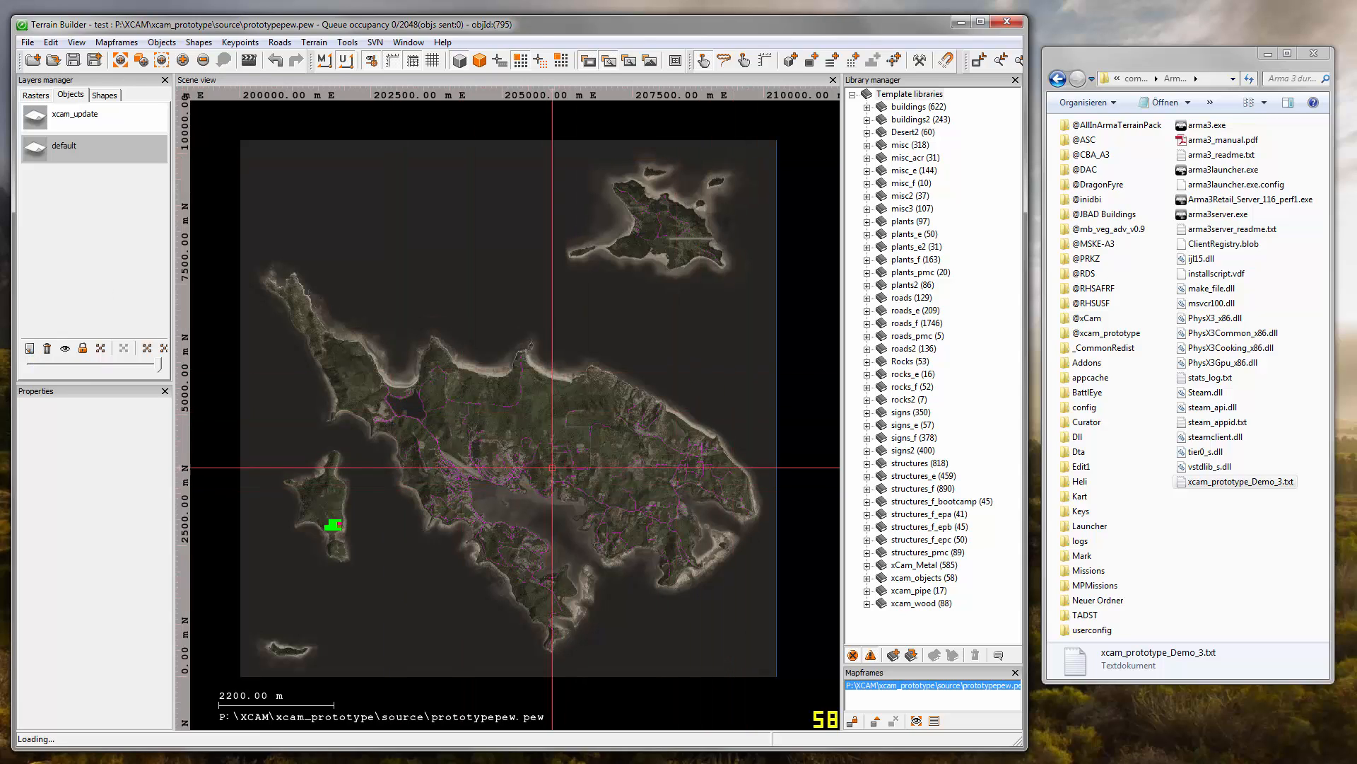
right_click(71, 126)
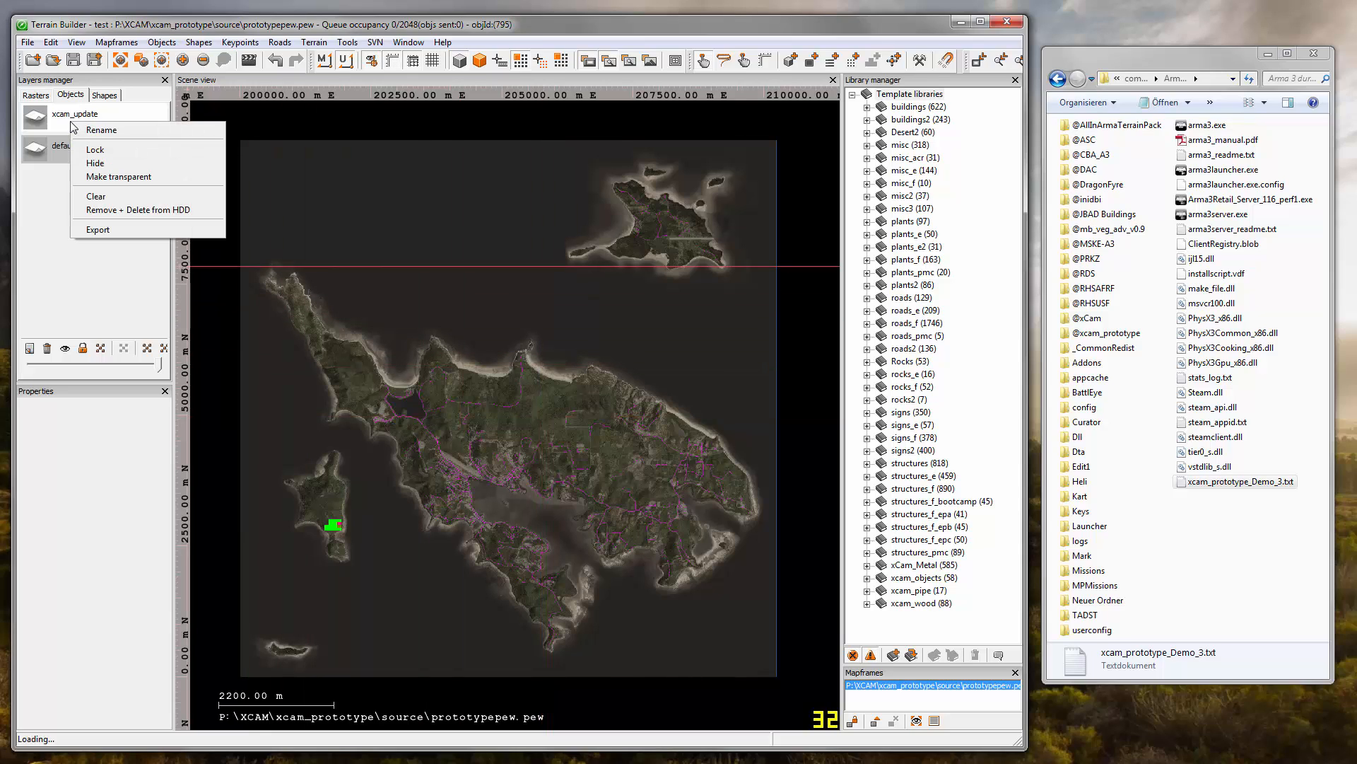
click(98, 196)
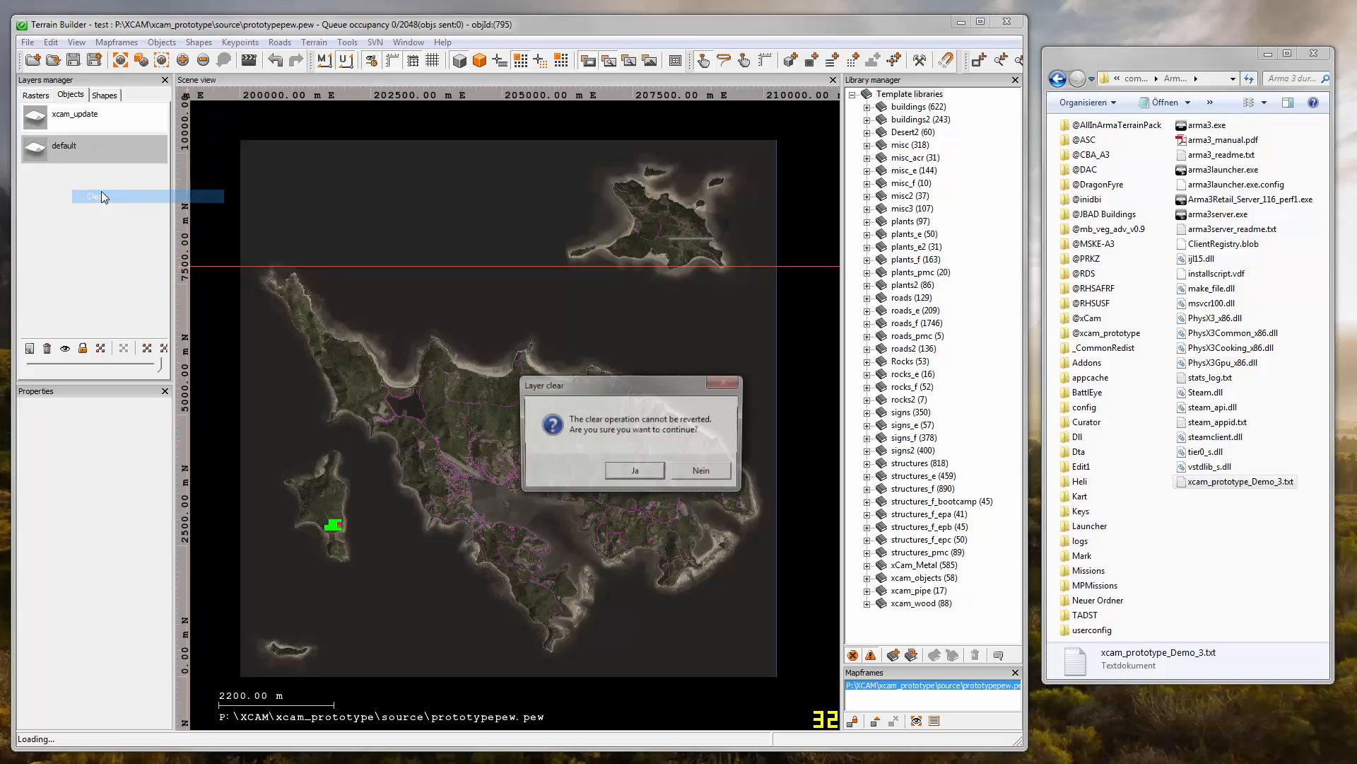
click(635, 473)
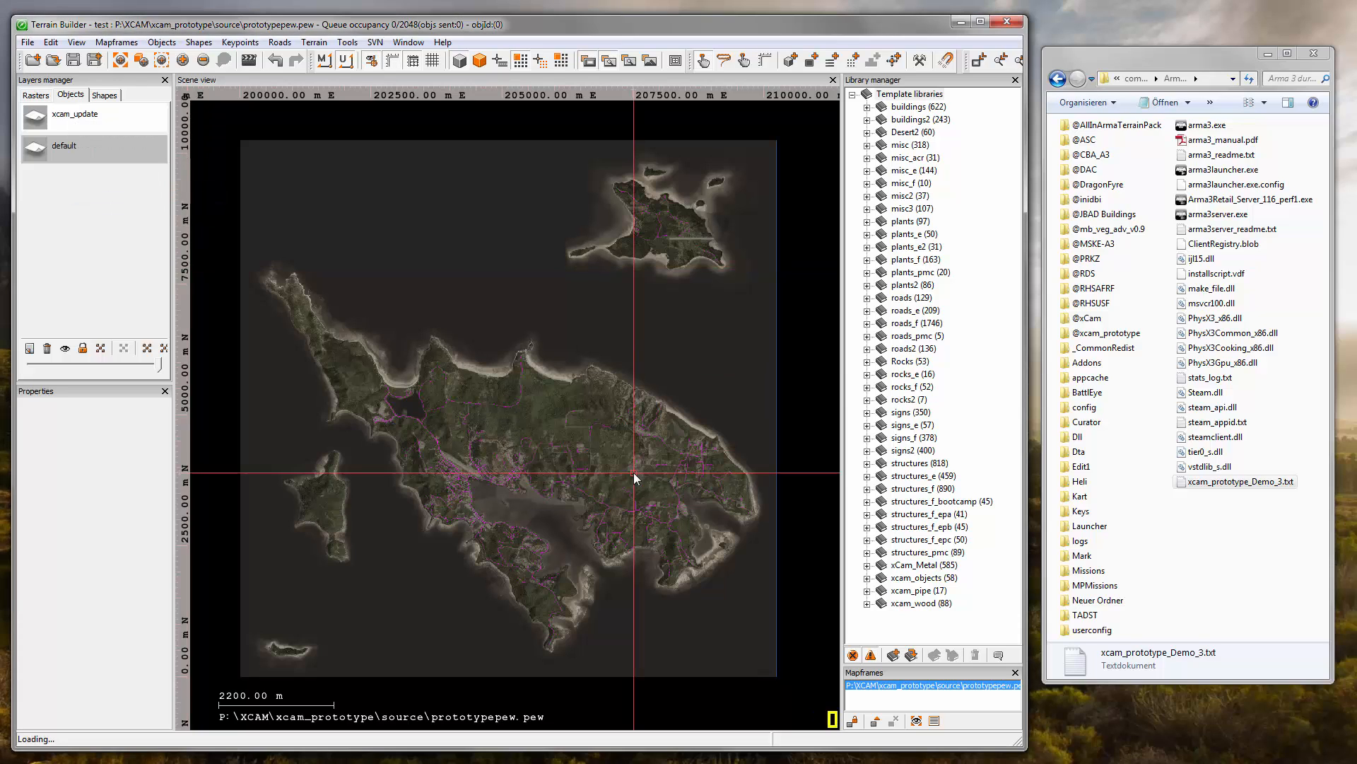
- Delete xcam_prototype_Demo_3.txt from the Arma 3 folder
click(1192, 560)
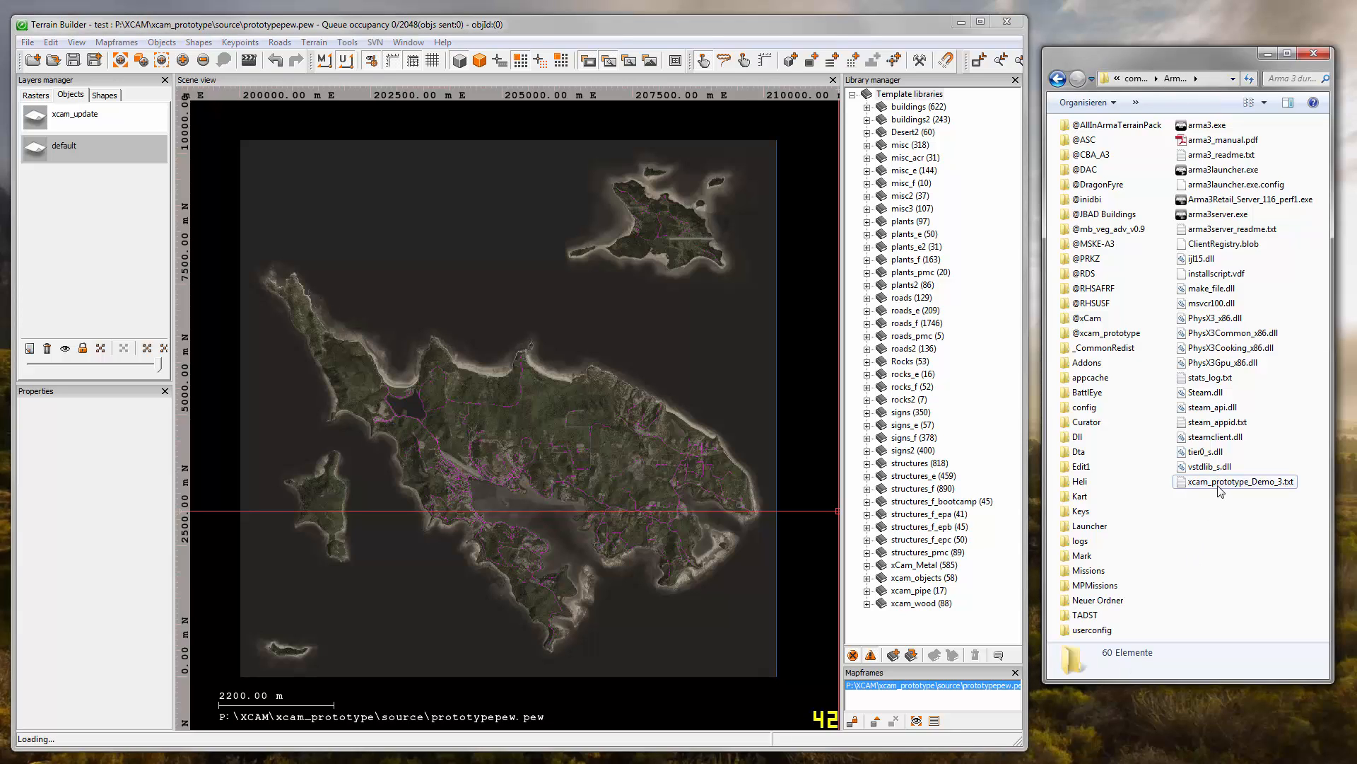
click(1221, 488)
key(Delete)
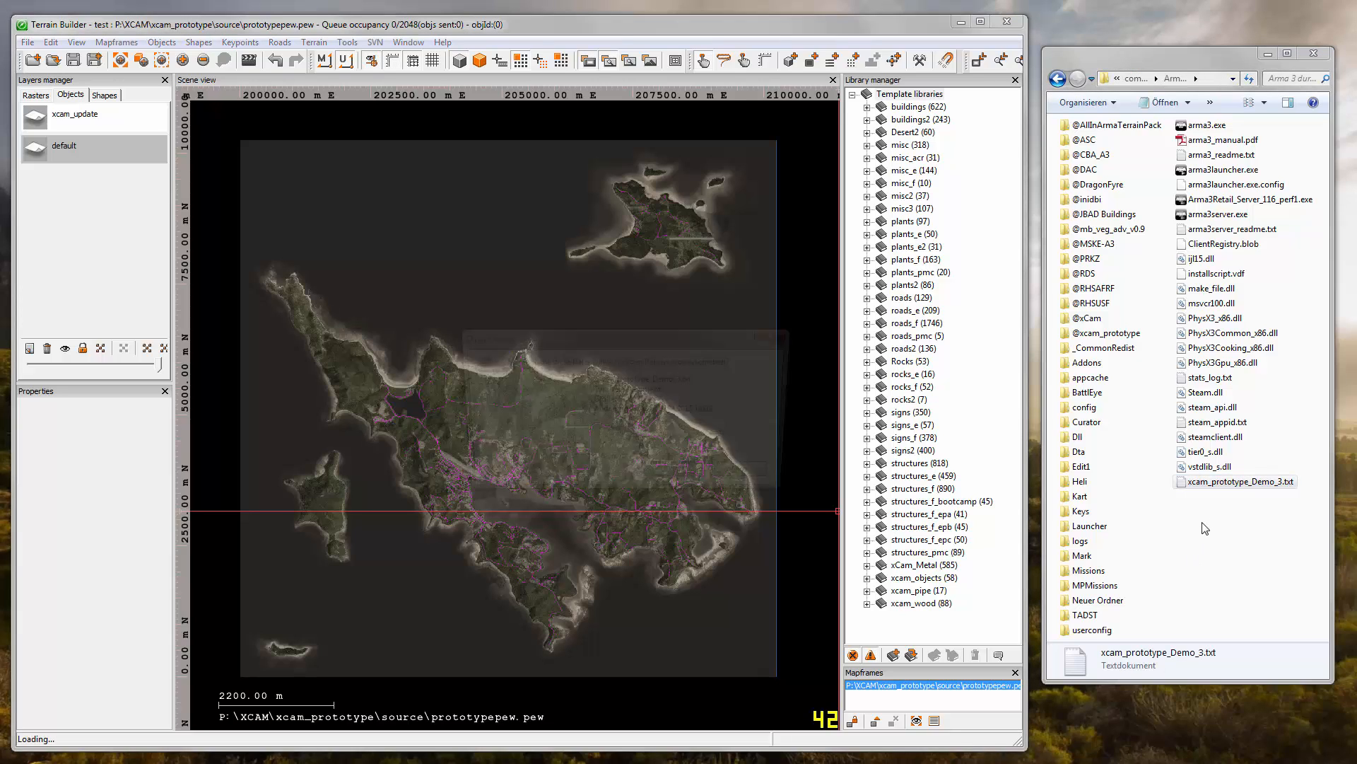
key(Return)
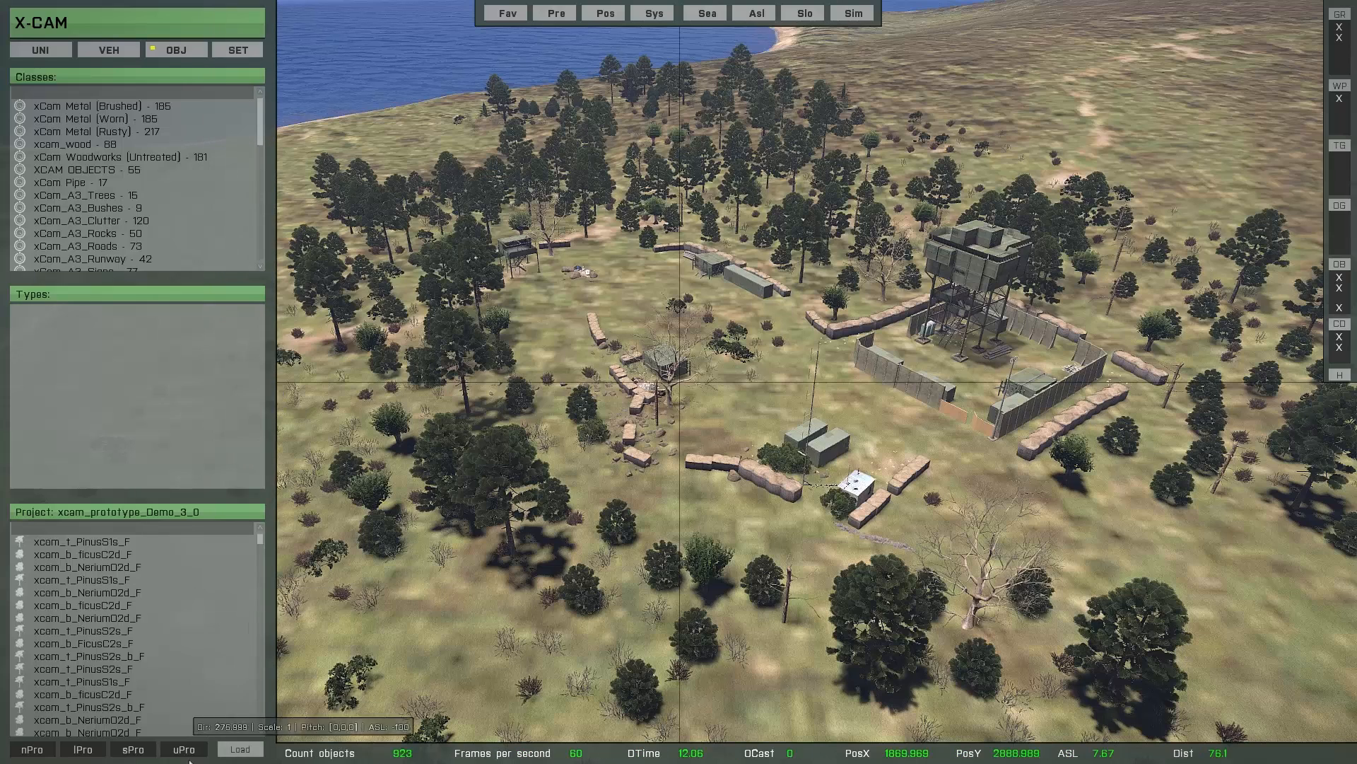
- Back in X-Cam, use Definition File's CTF to create per-type files from the current project, with relative height 'true' for each object
click(241, 751)
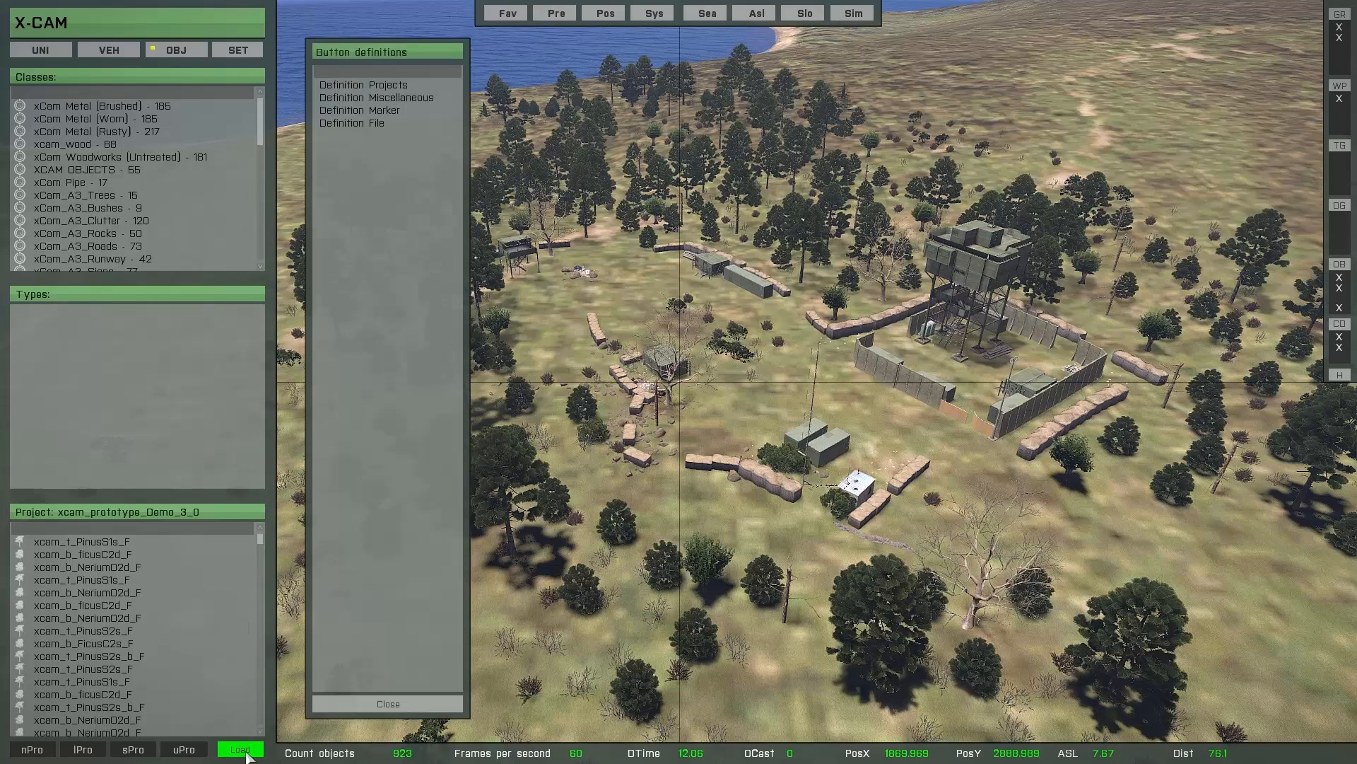
click(353, 124)
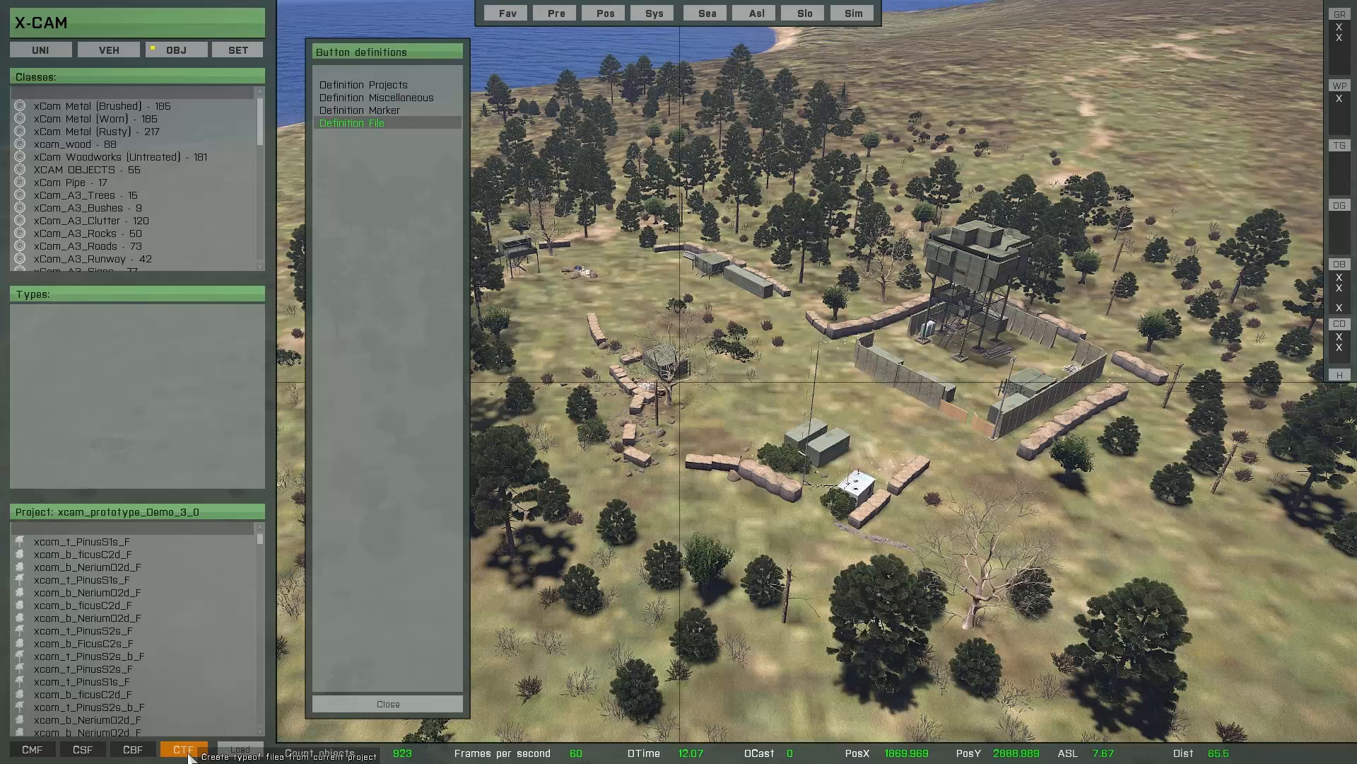
click(186, 750)
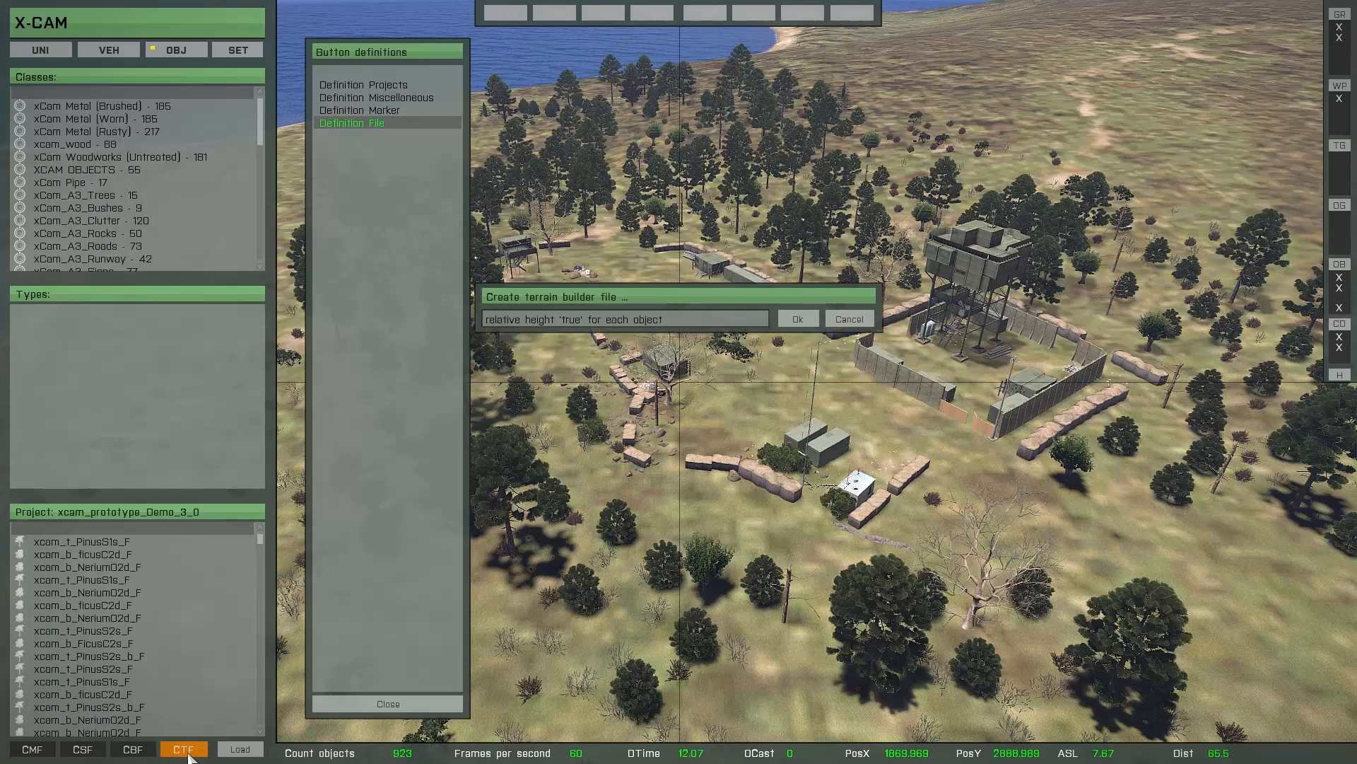
click(797, 321)
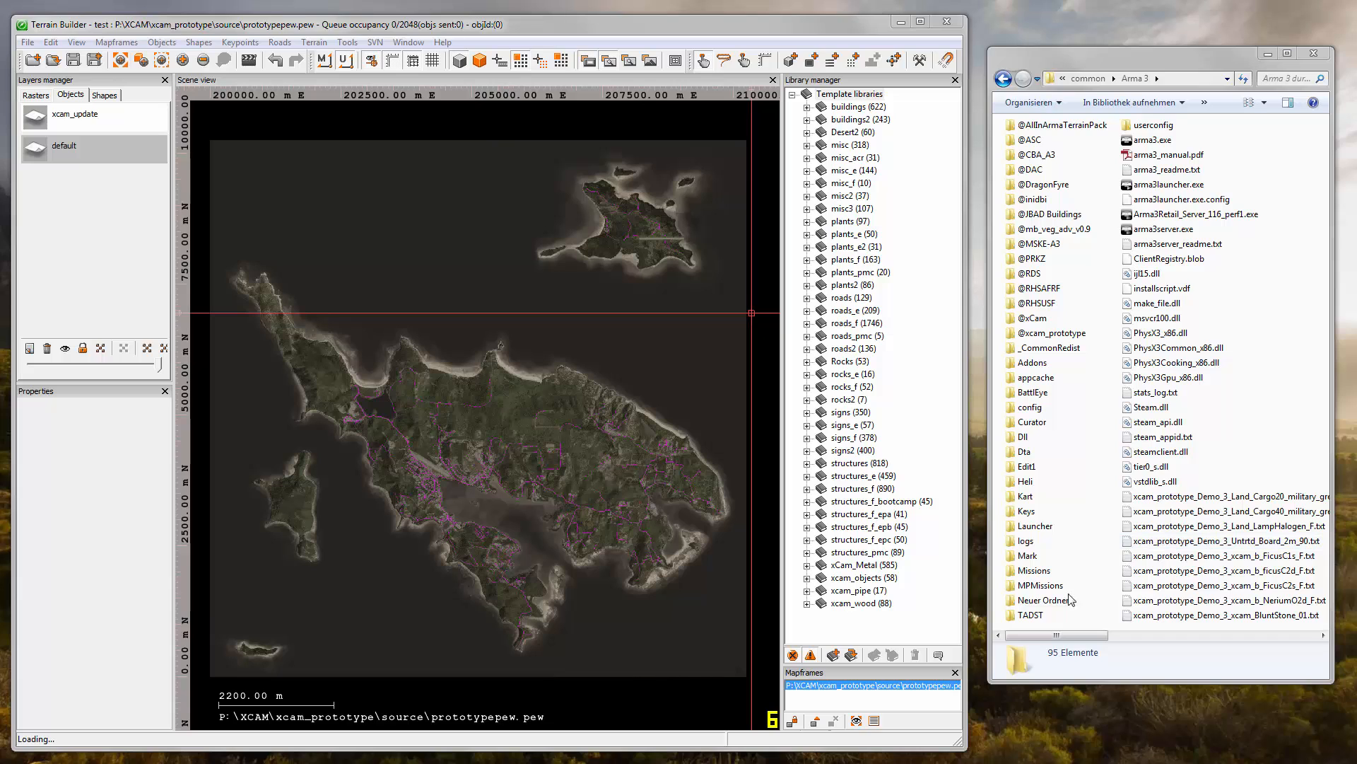
- Widen the Arma 3 folder window and highlight the object-type part of the name xcam_prototype_Demo_3_Untrtd_Board_2m_90.txt
drag(990, 596, 534, 597)
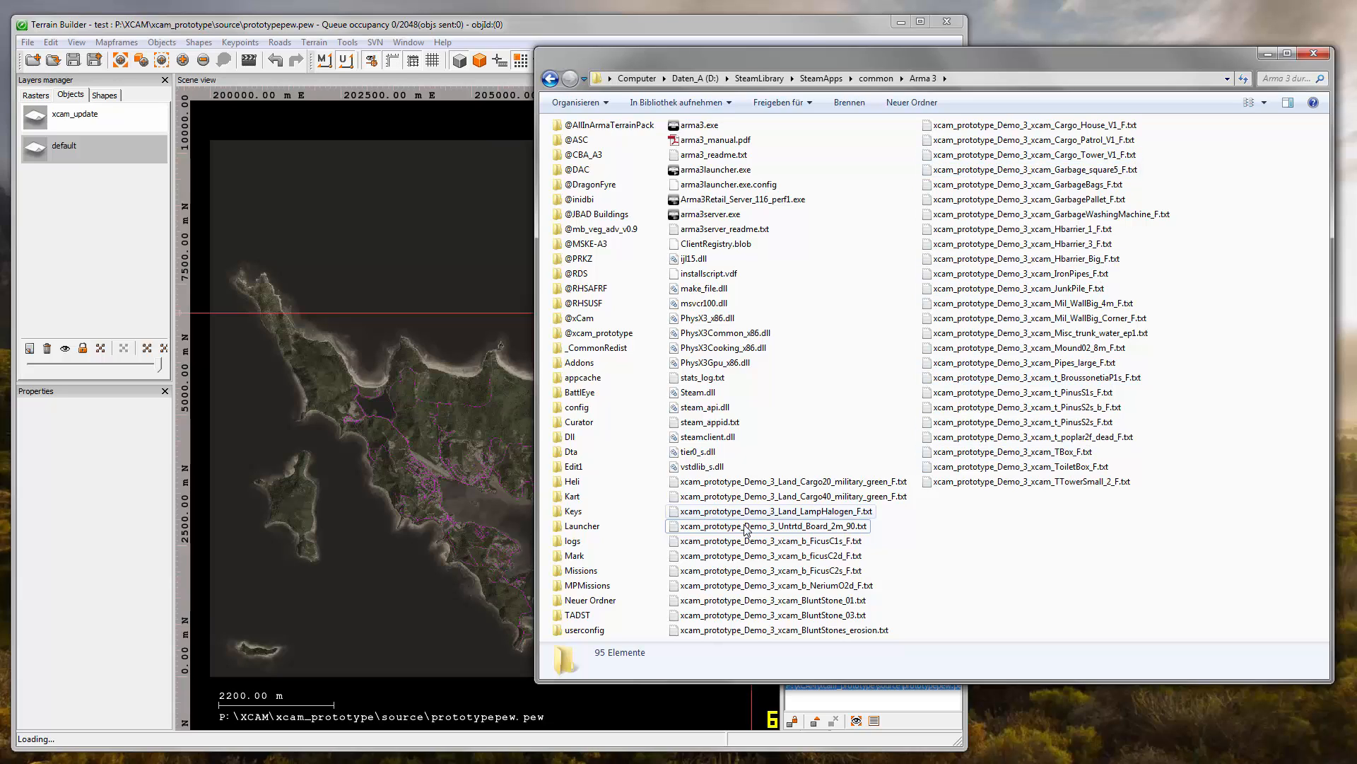
click(717, 530)
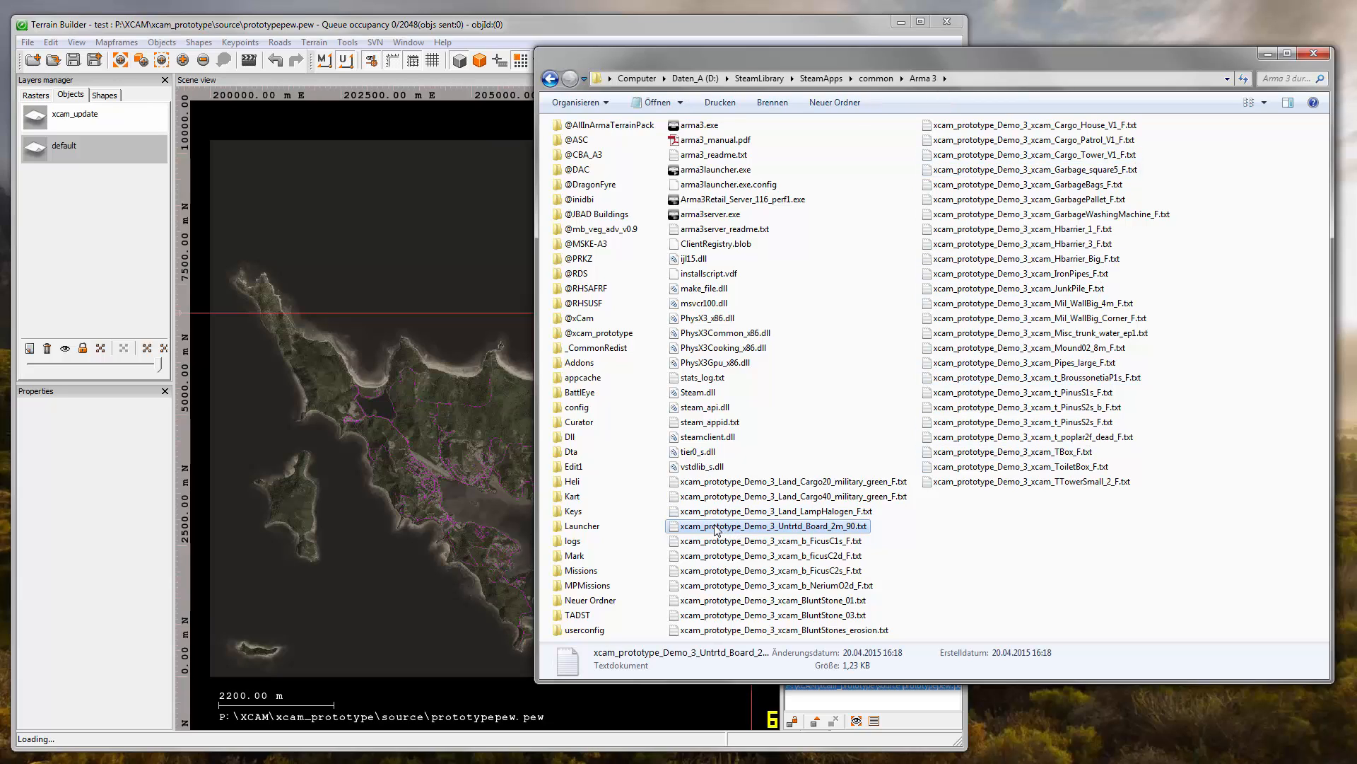
click(717, 530)
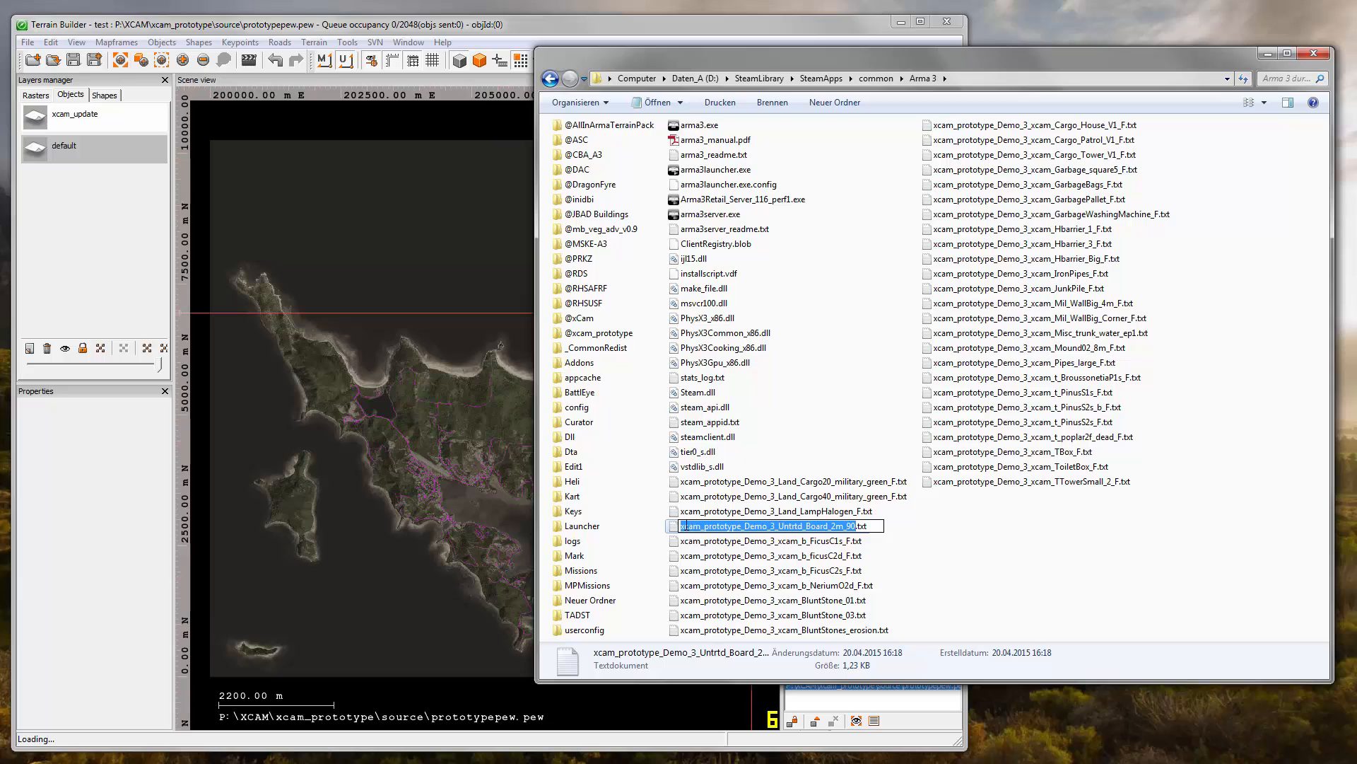
drag(680, 527, 848, 526)
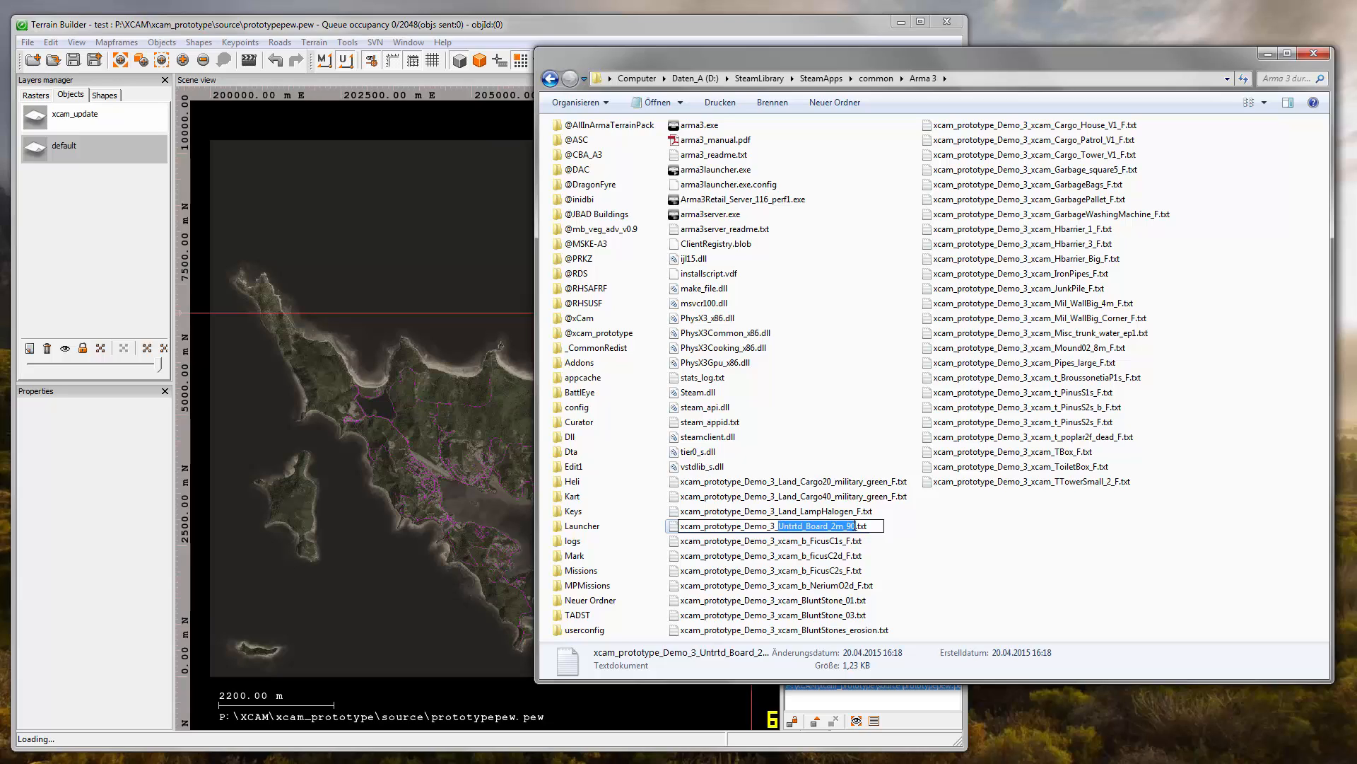
- Place the Arma 3 folder window and Terrain Builder side by side, moving the folder aside and narrowing Terrain Builder
click(824, 540)
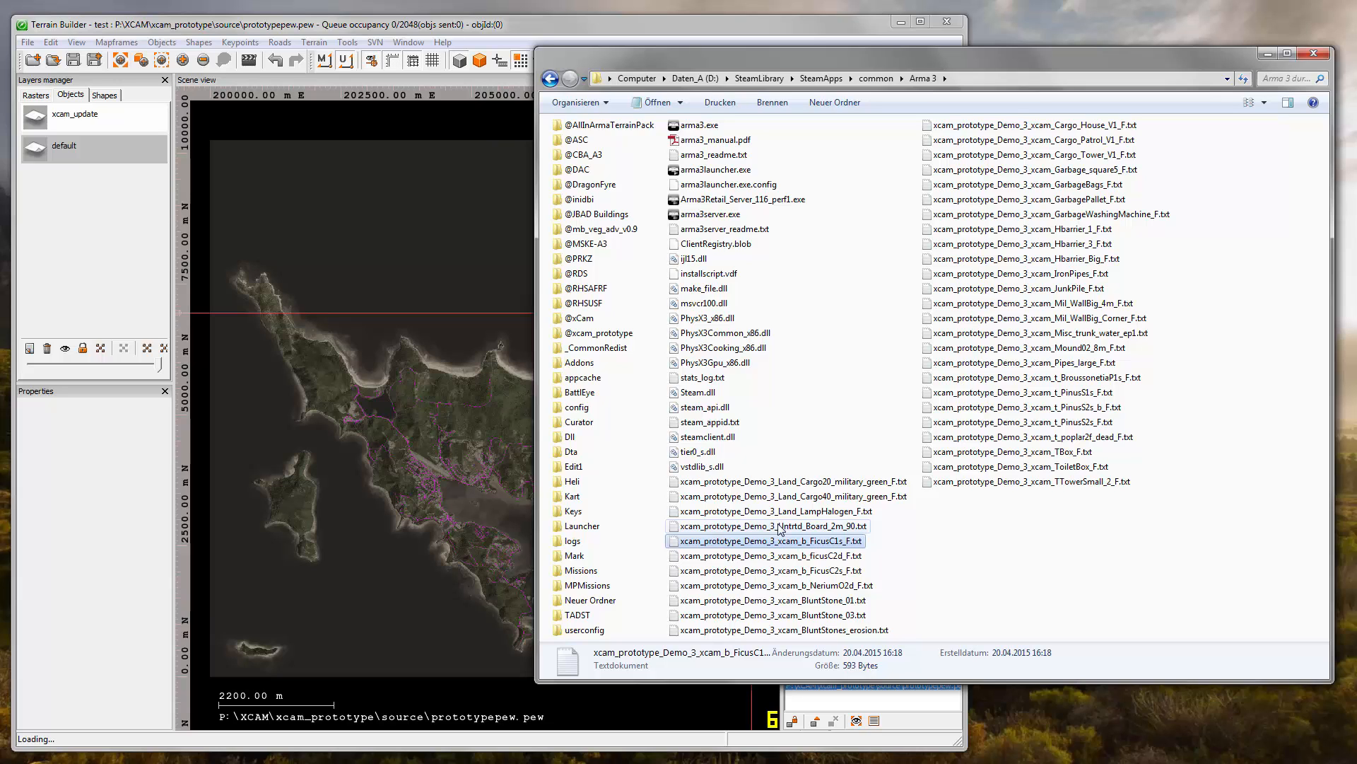
drag(537, 440, 669, 438)
click(574, 30)
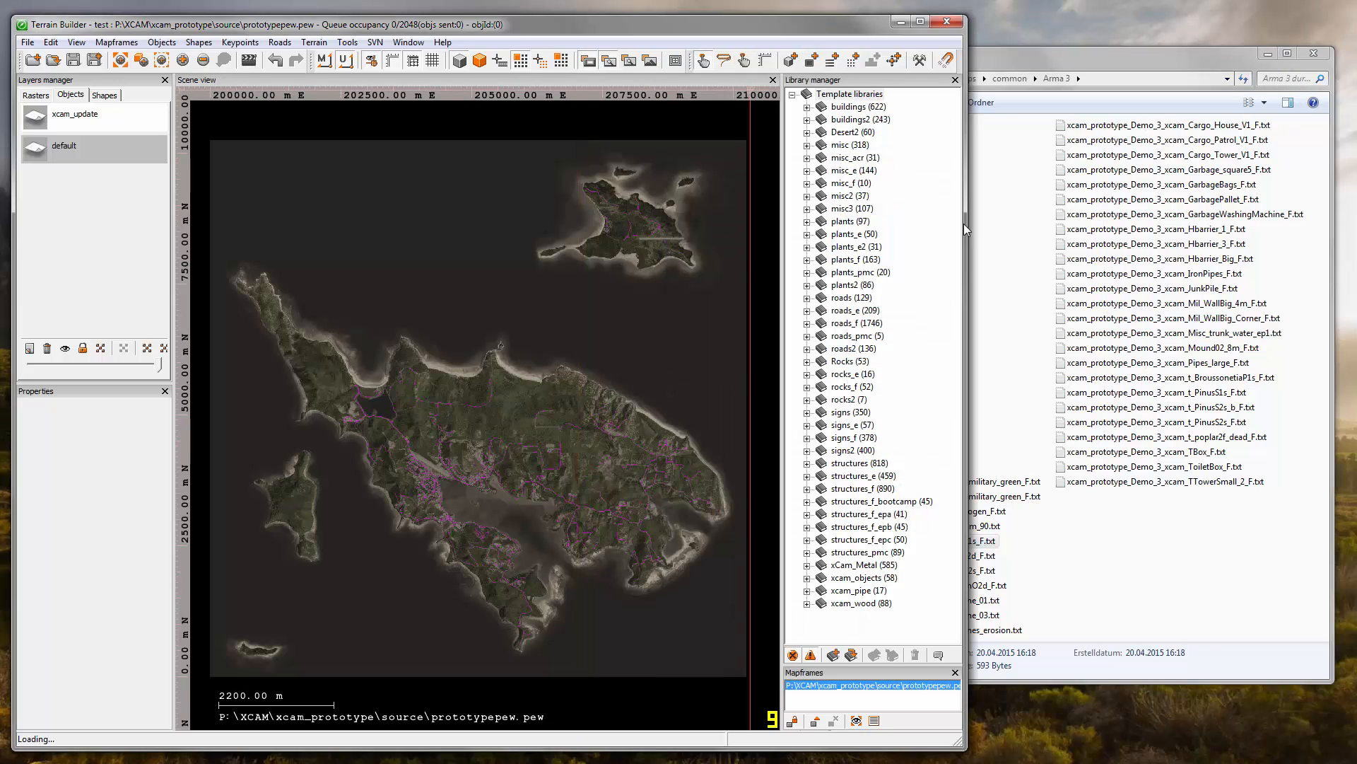
drag(964, 224, 655, 243)
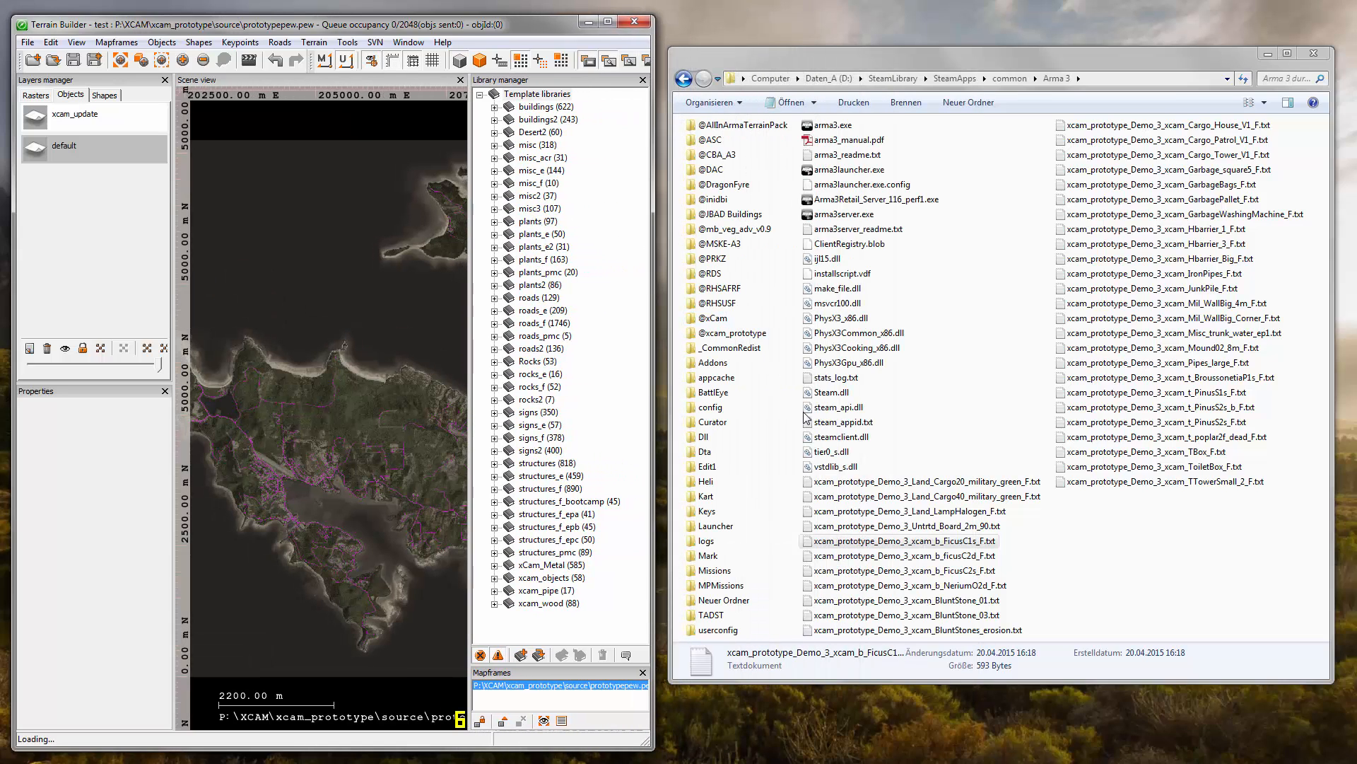
- Import the Demo_3 files for Land_Cargo20_military_green_F, Land_Cargo40_military_green_F and Land_LampHalogen_F into Terrain Builder's default layer as Objects
click(871, 540)
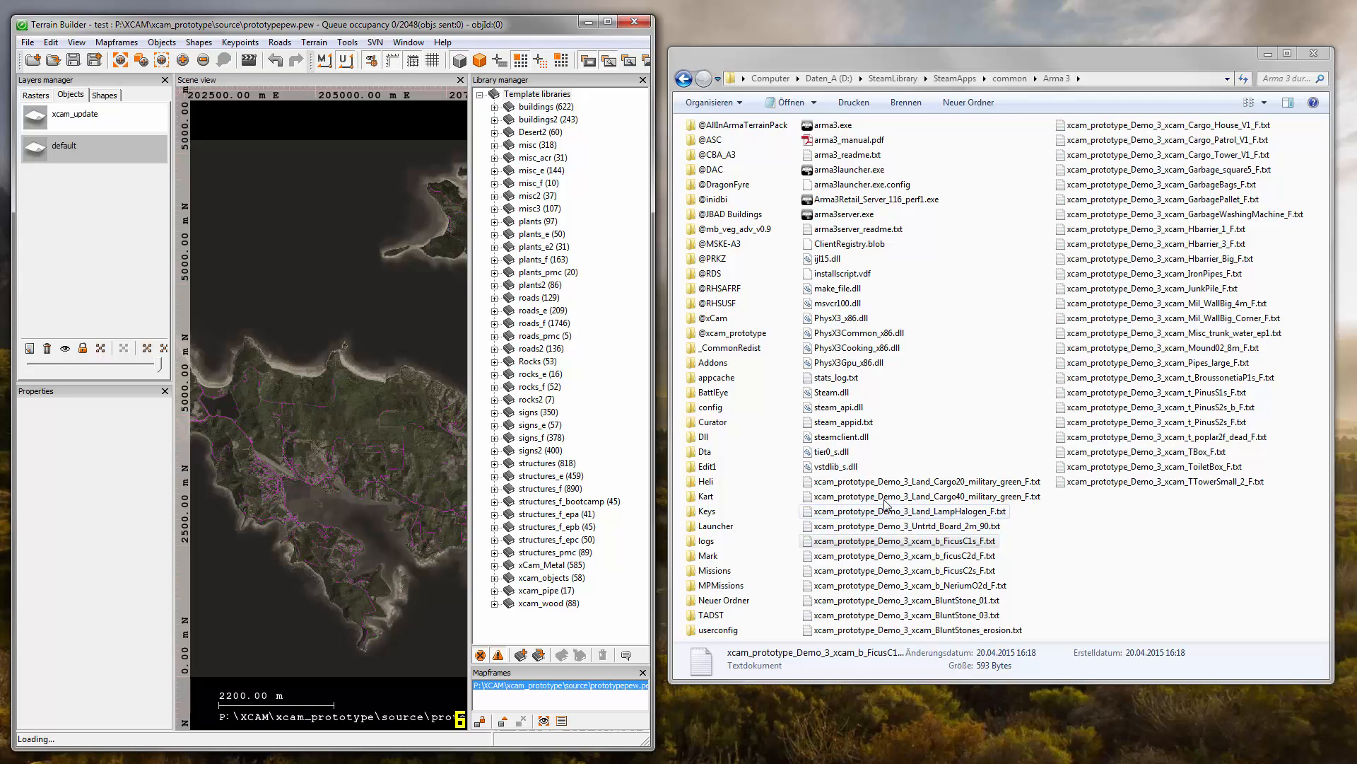
drag(875, 483, 363, 453)
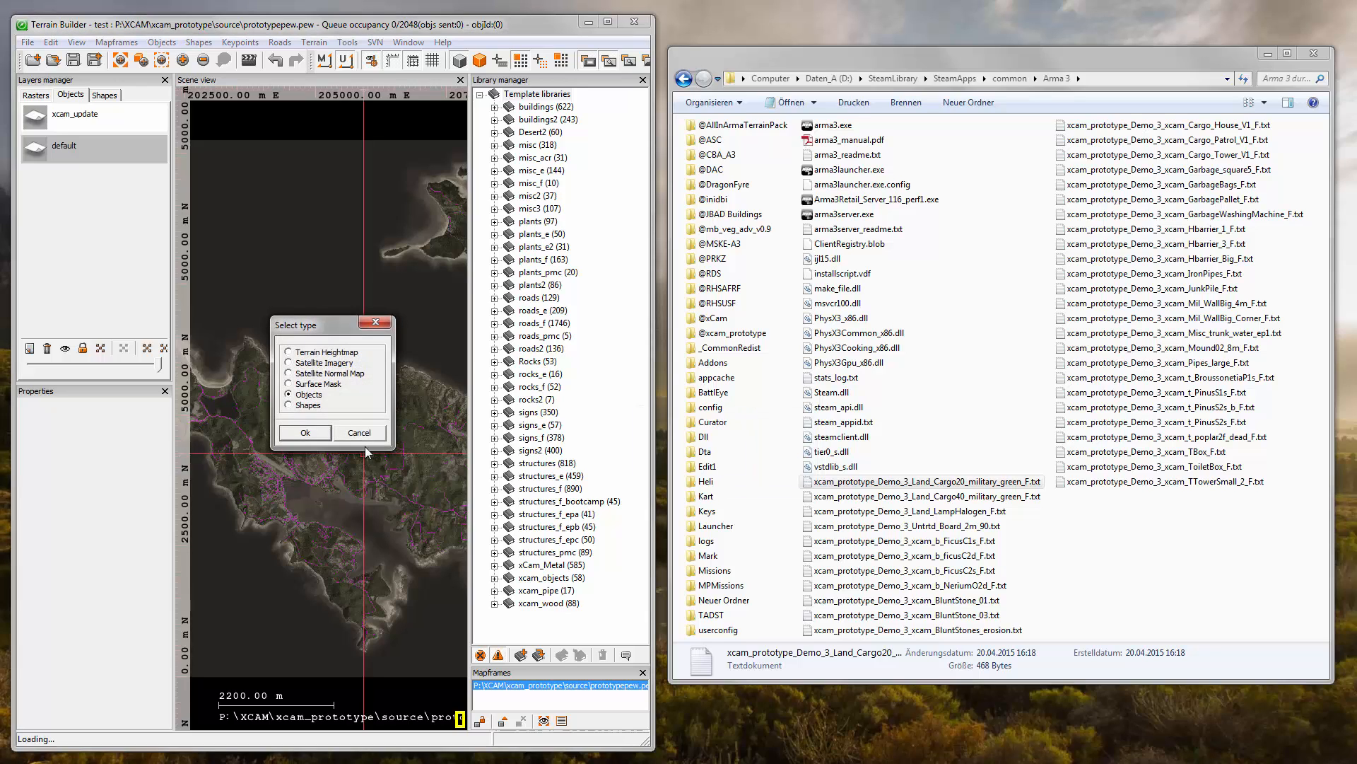
drag(865, 493, 383, 478)
click(309, 428)
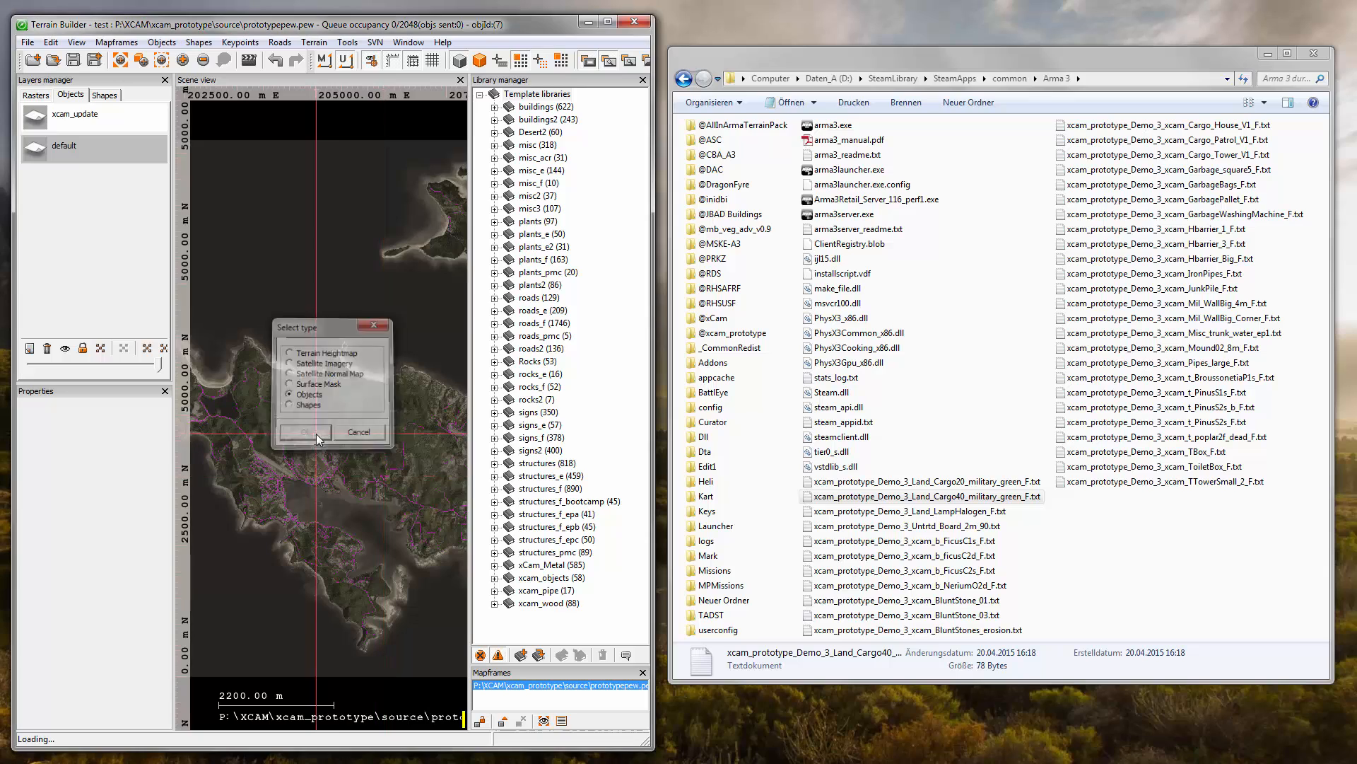
drag(849, 510, 342, 494)
click(304, 432)
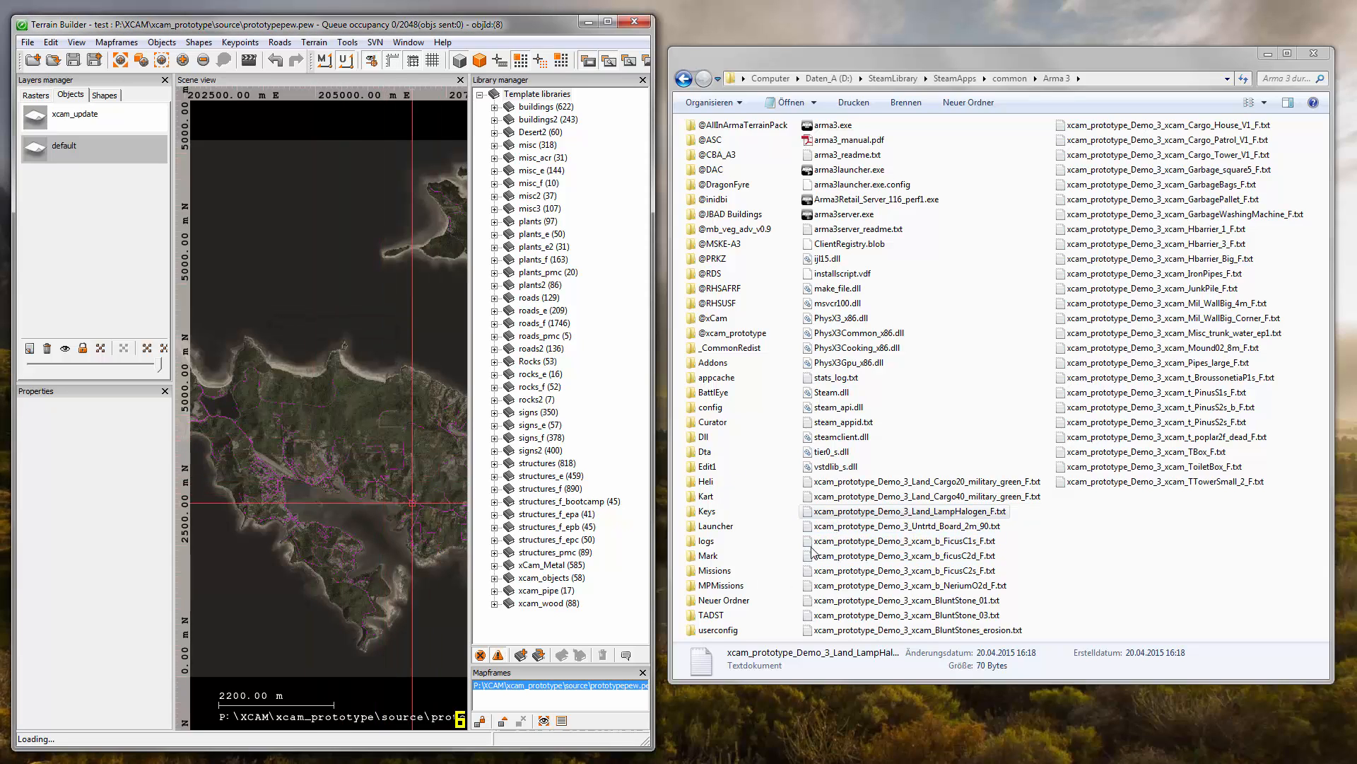
- Try to import xcam_prototype_Demo_3_Untrtd_Board_2m_90.txt into Terrain Builder as Objects, moving the error dialog aside
drag(827, 527, 295, 524)
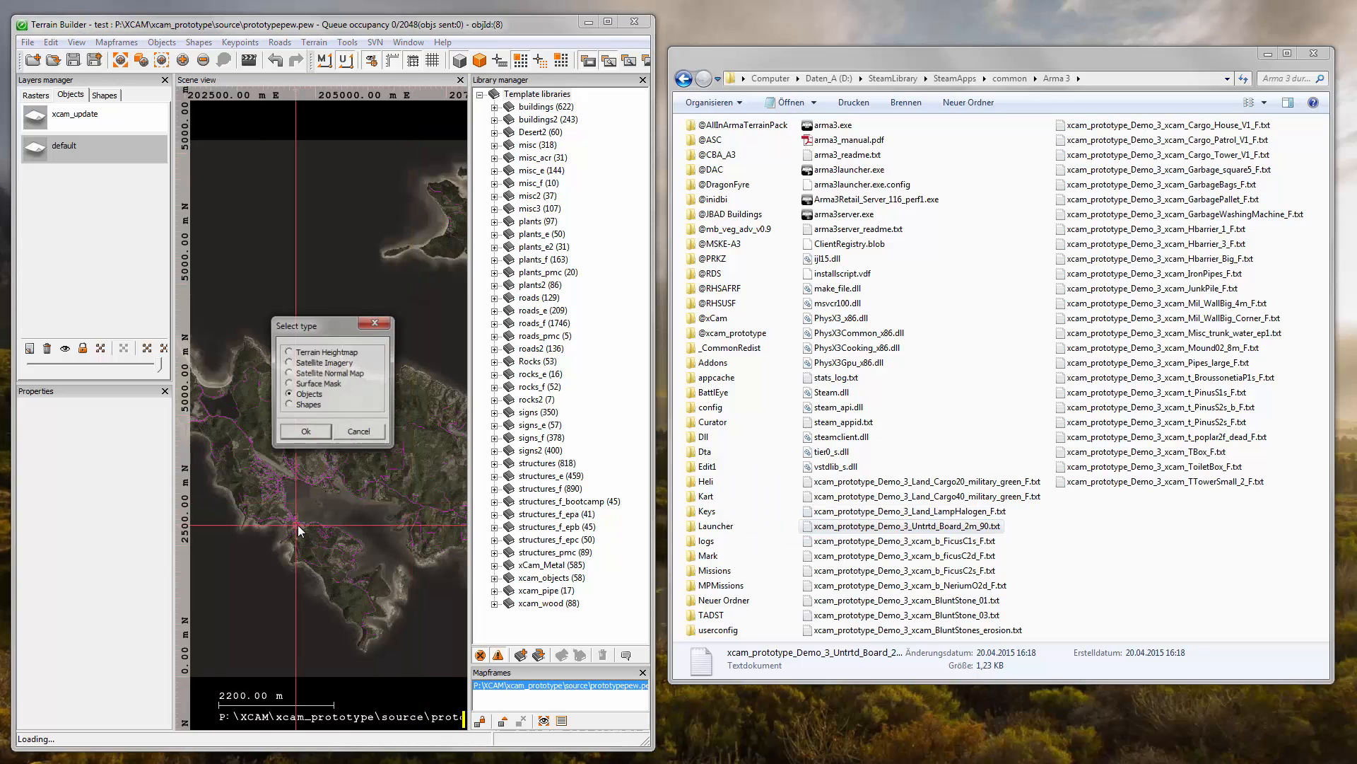
click(306, 430)
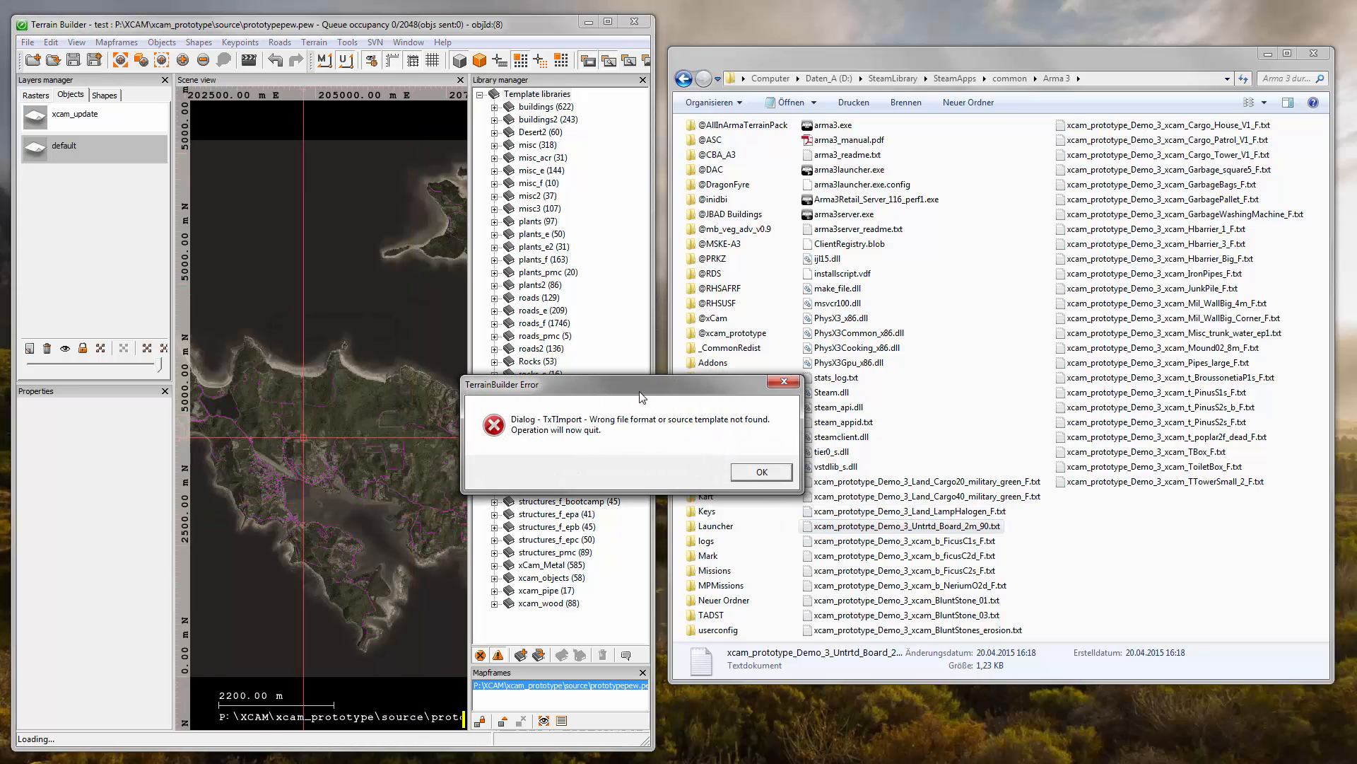
drag(642, 395, 426, 343)
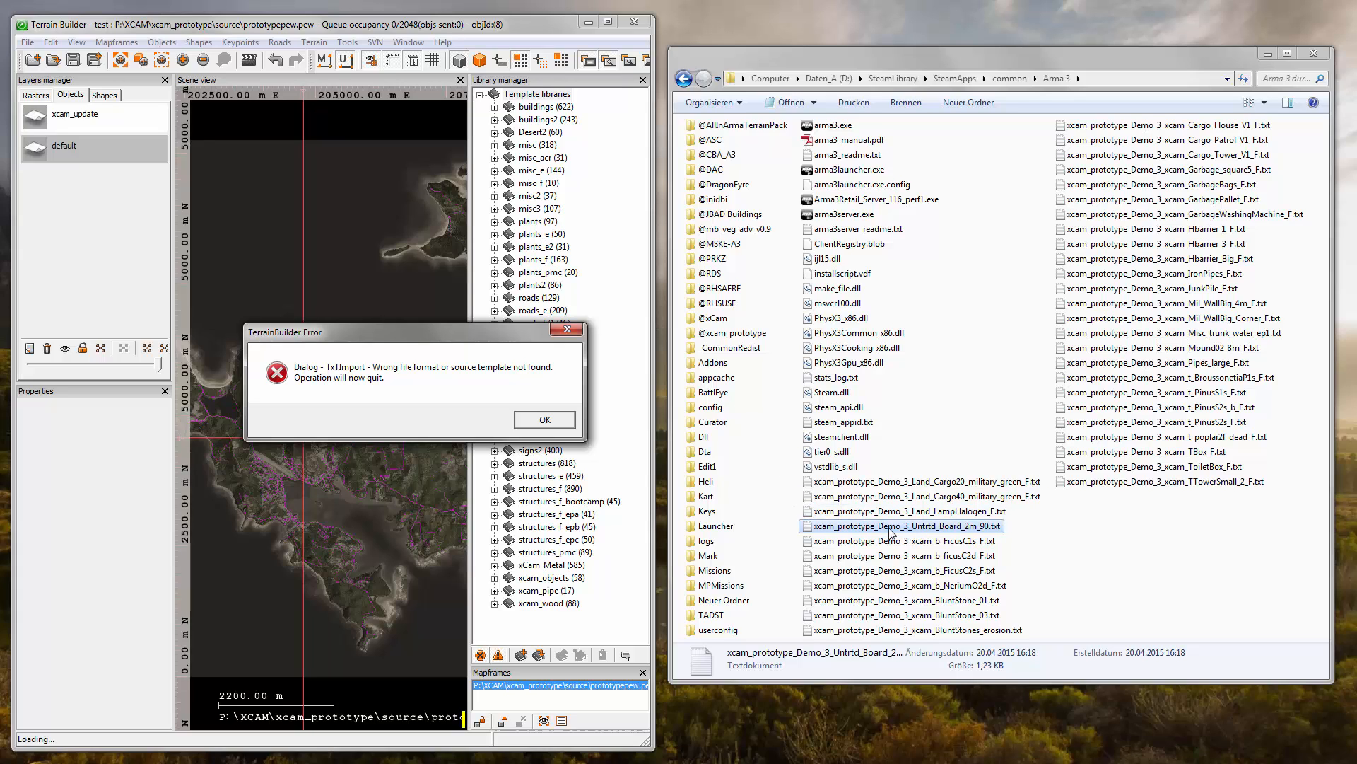
- Highlight the object type Untrtd_Board_2m_90 in the name of the file that was just tried, and dismiss the import error
click(919, 532)
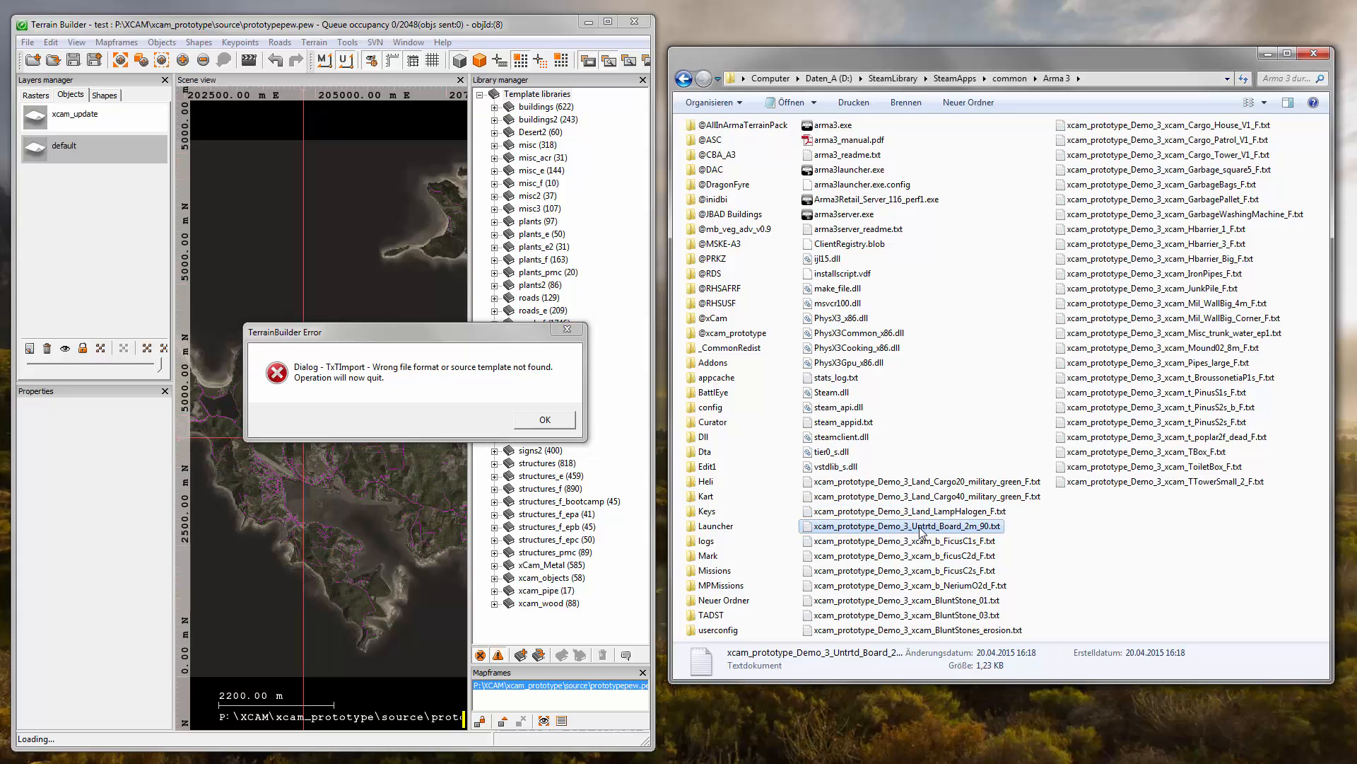
click(921, 531)
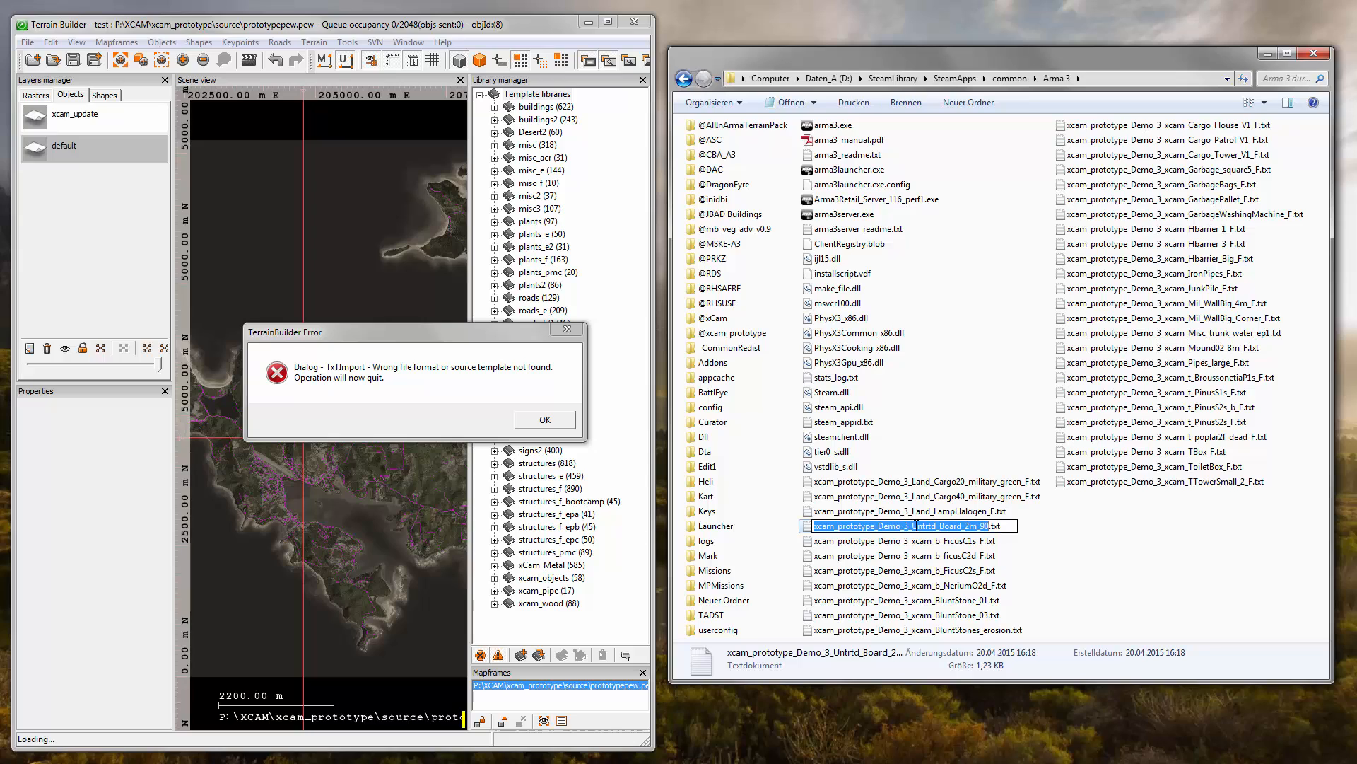
click(913, 526)
drag(913, 526, 983, 527)
key(ctrl+c)
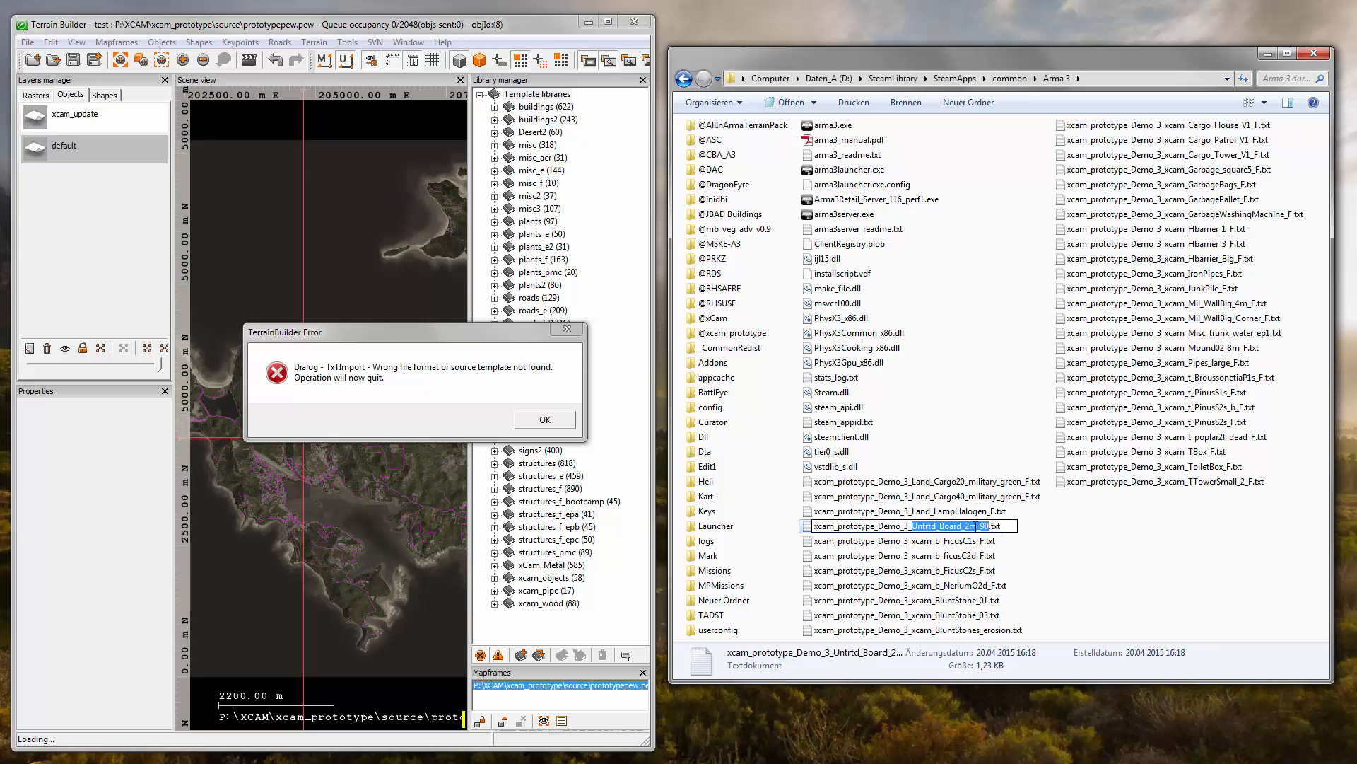
click(1037, 709)
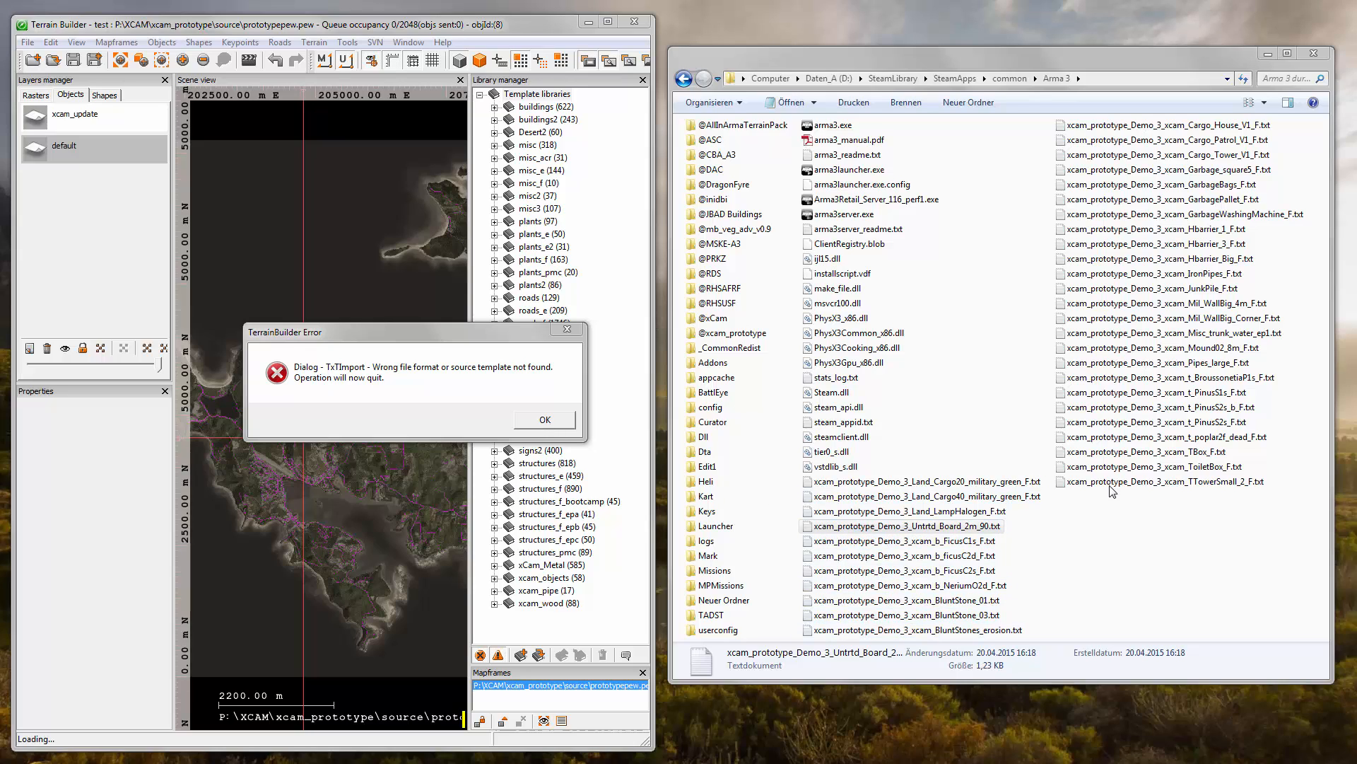
click(527, 422)
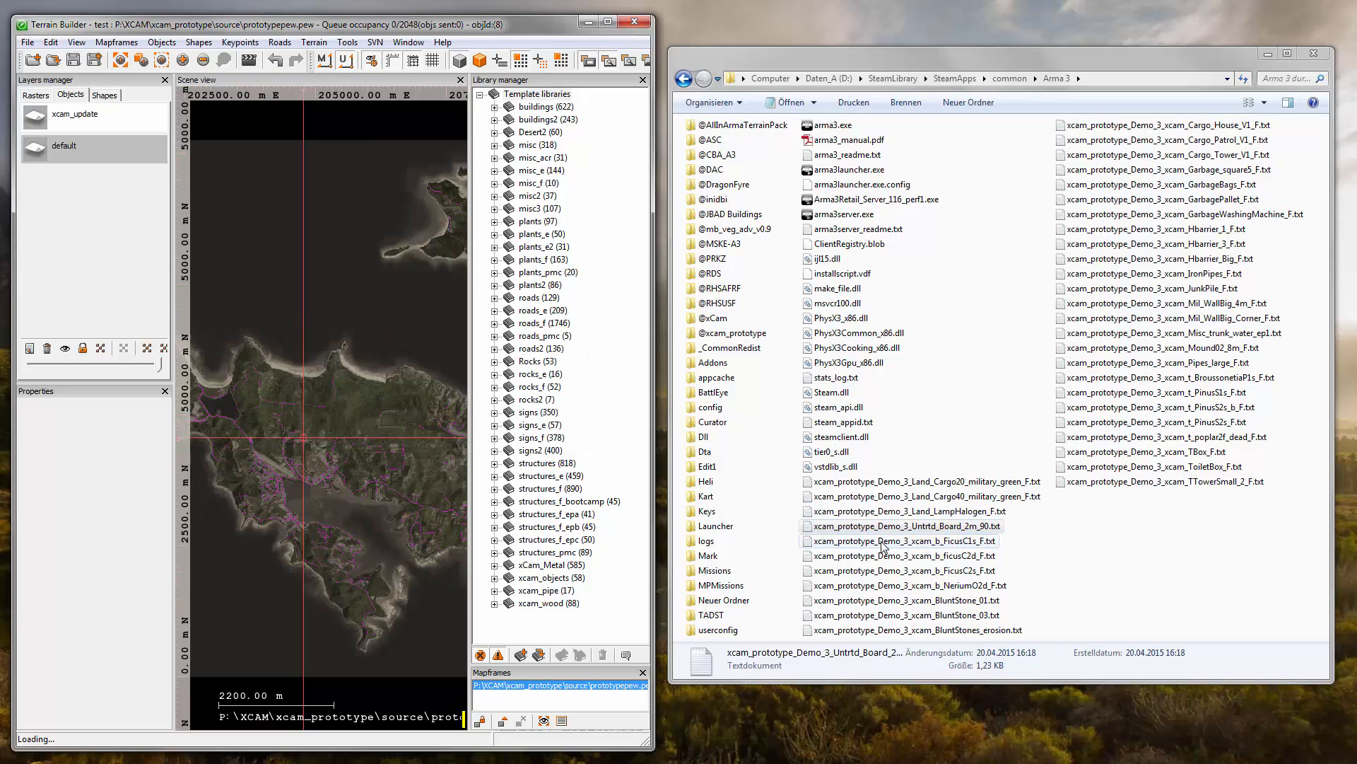
- Import the Demo_3 files for xcam_b_FicusC1s_F, xcam_b_ficusC2d_F and xcam_b_FicusC2s_F into the default layer as Objects
drag(882, 541, 417, 420)
click(305, 431)
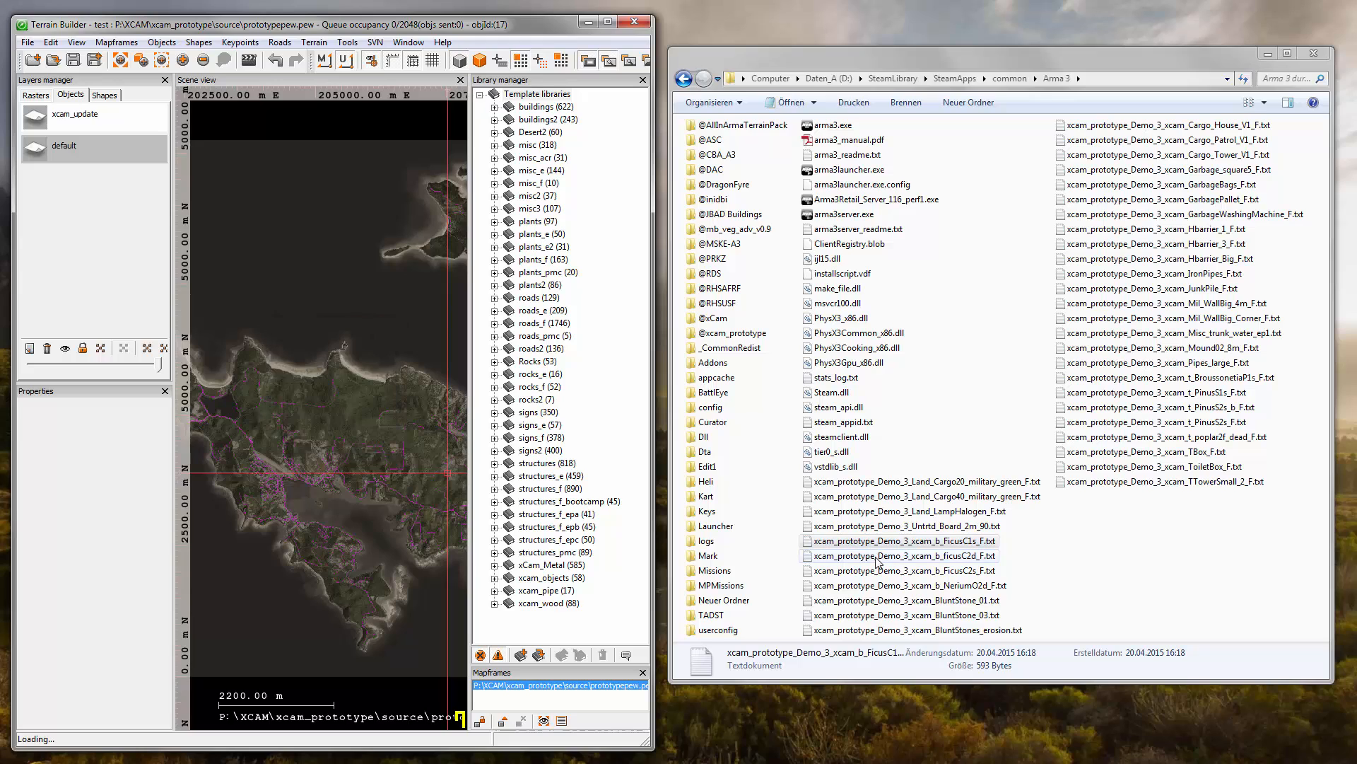
drag(878, 561, 312, 434)
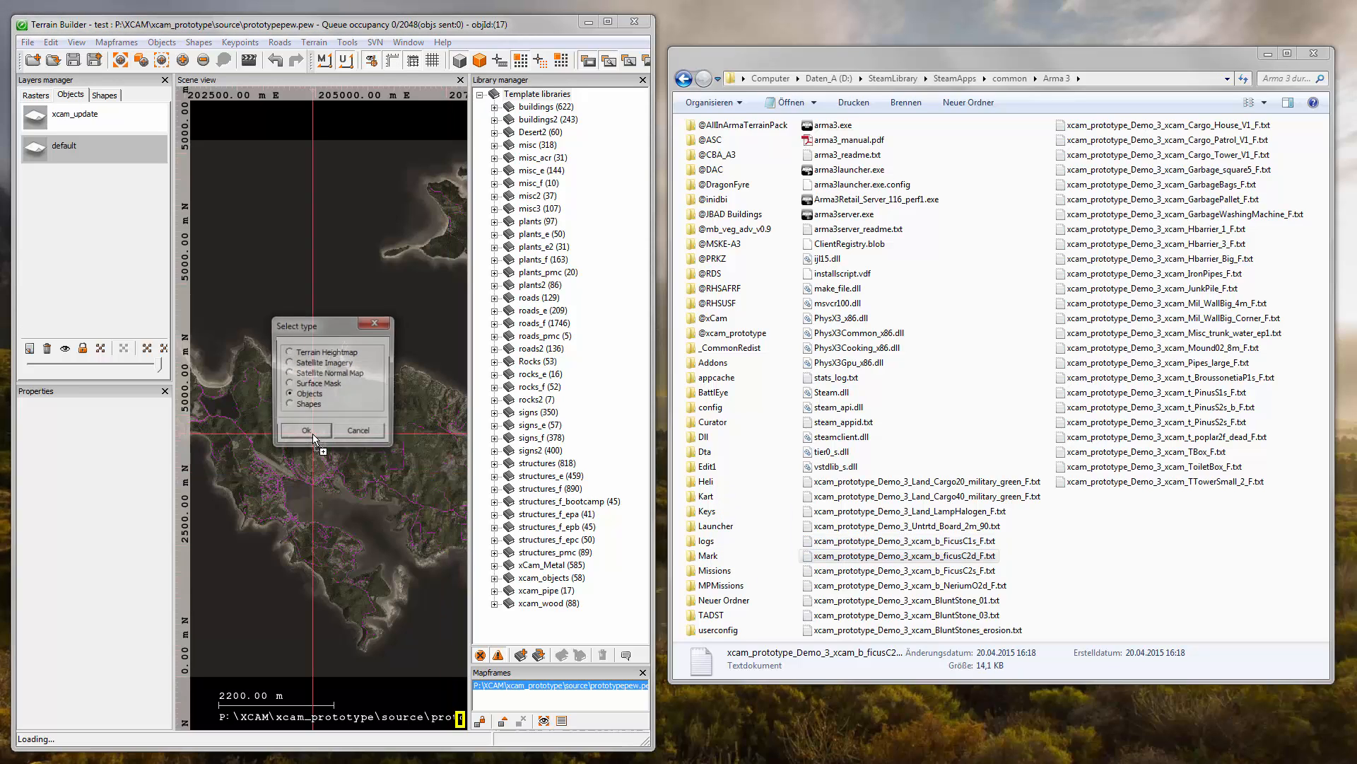
click(306, 433)
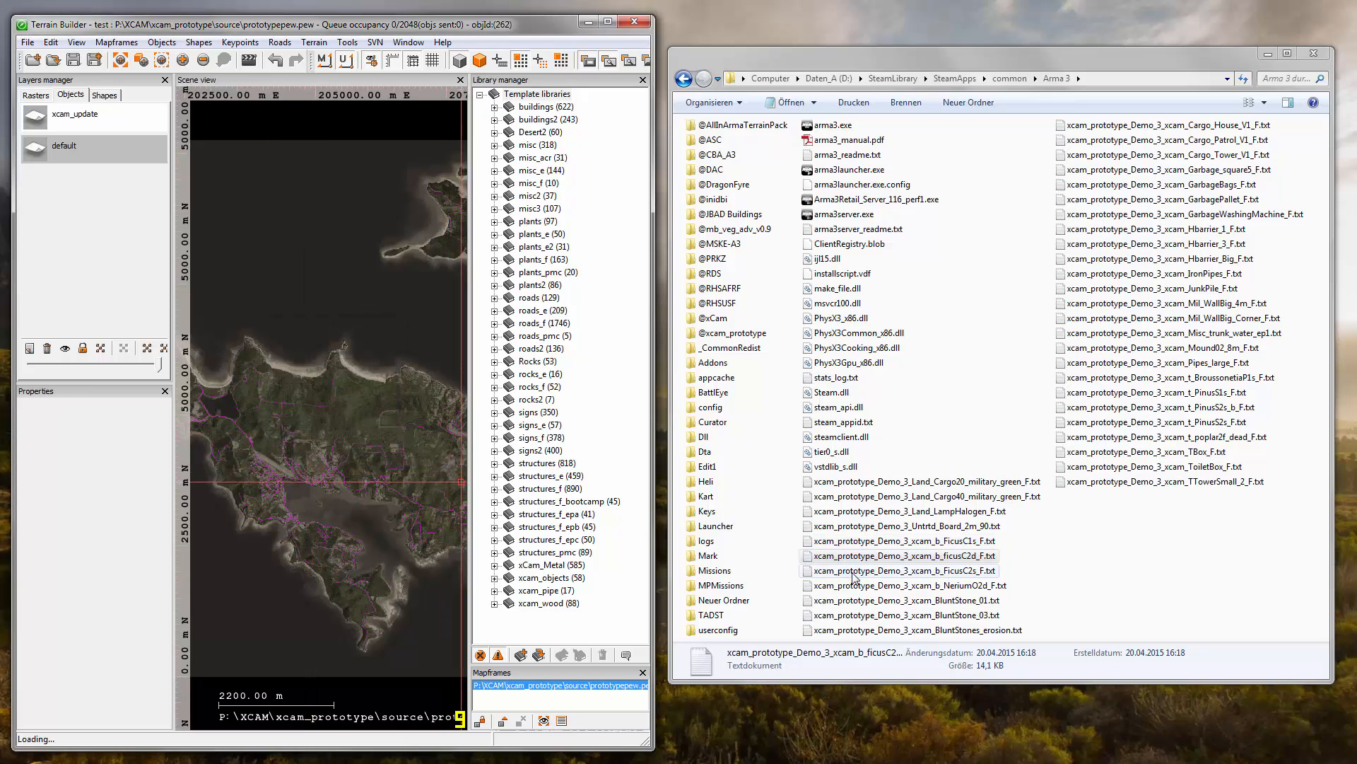
drag(854, 576, 341, 498)
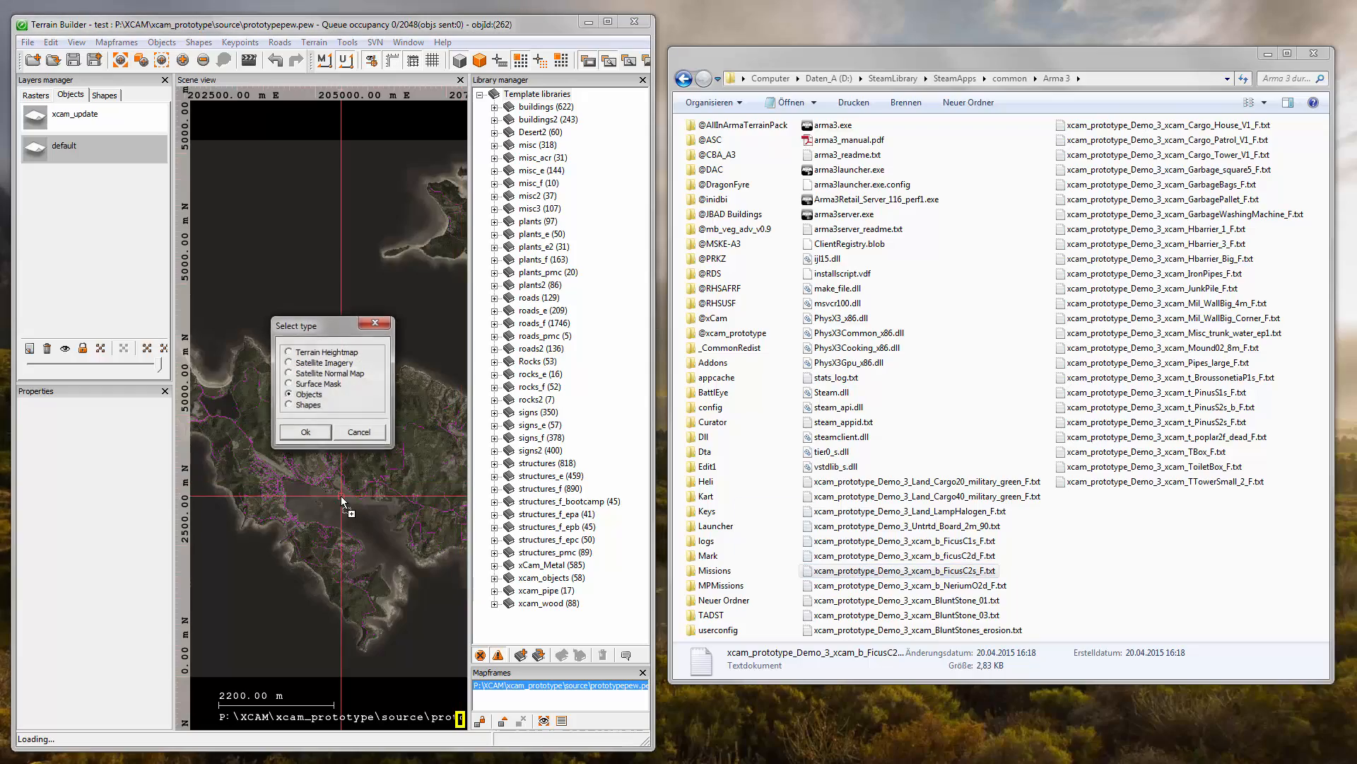
click(306, 434)
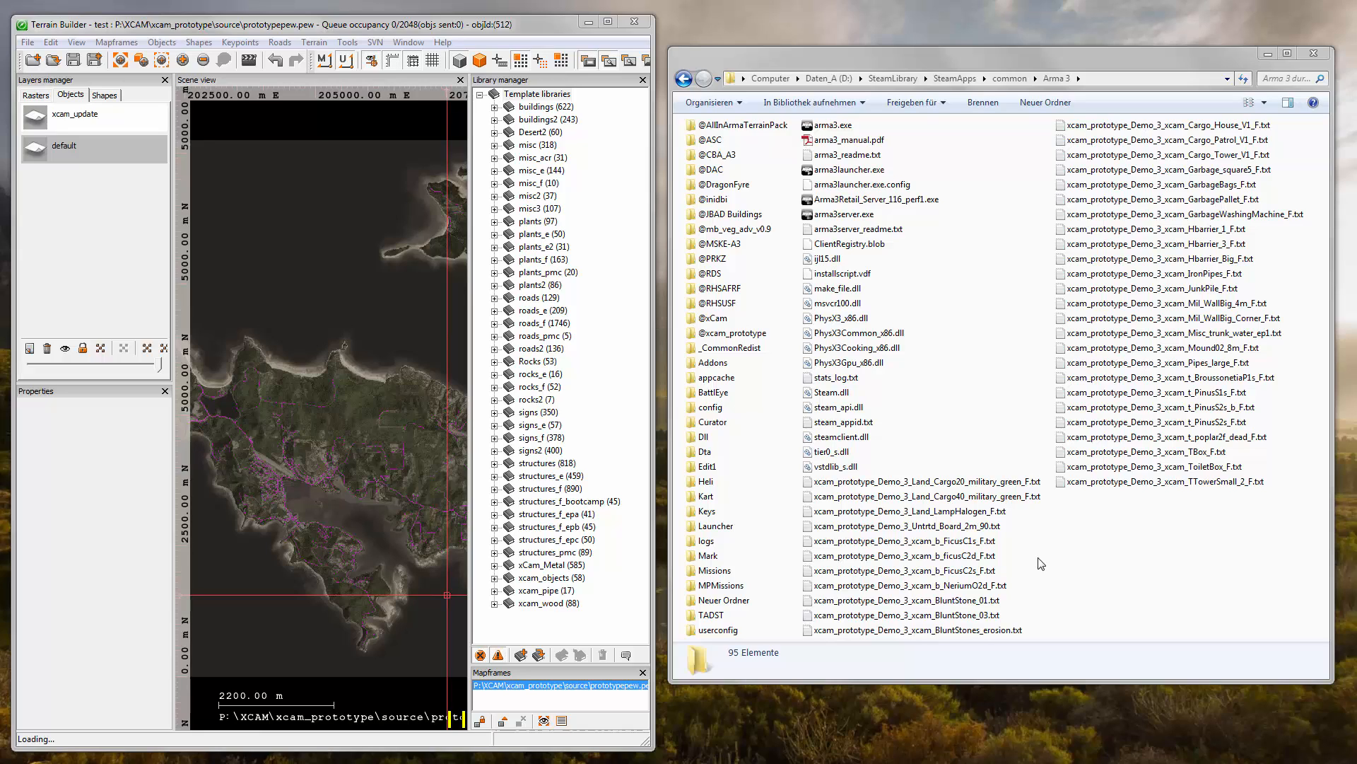
- Copy the model name Untrtd_Board_2m_90 from the file name xcam_prototype_Demo_3_Untrtd_Board_2m_90.txt
click(944, 526)
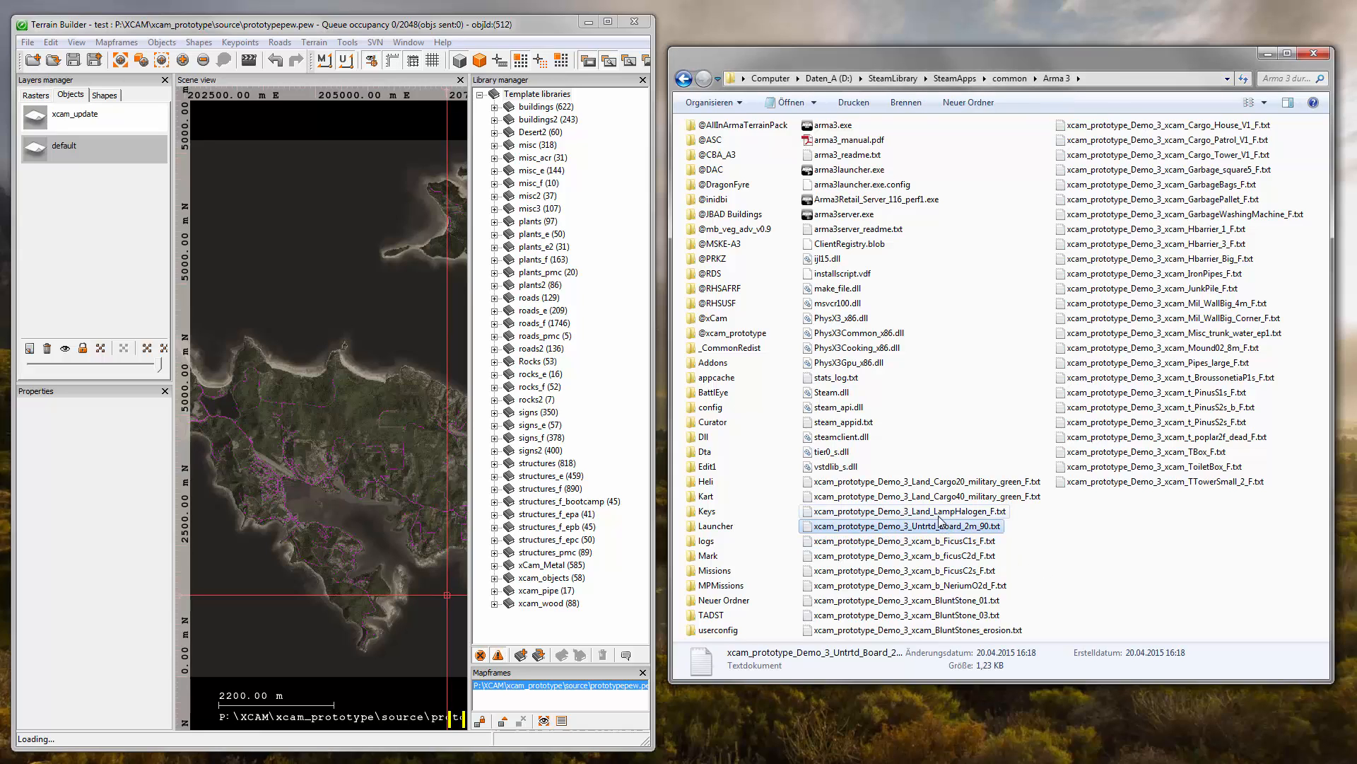
click(939, 512)
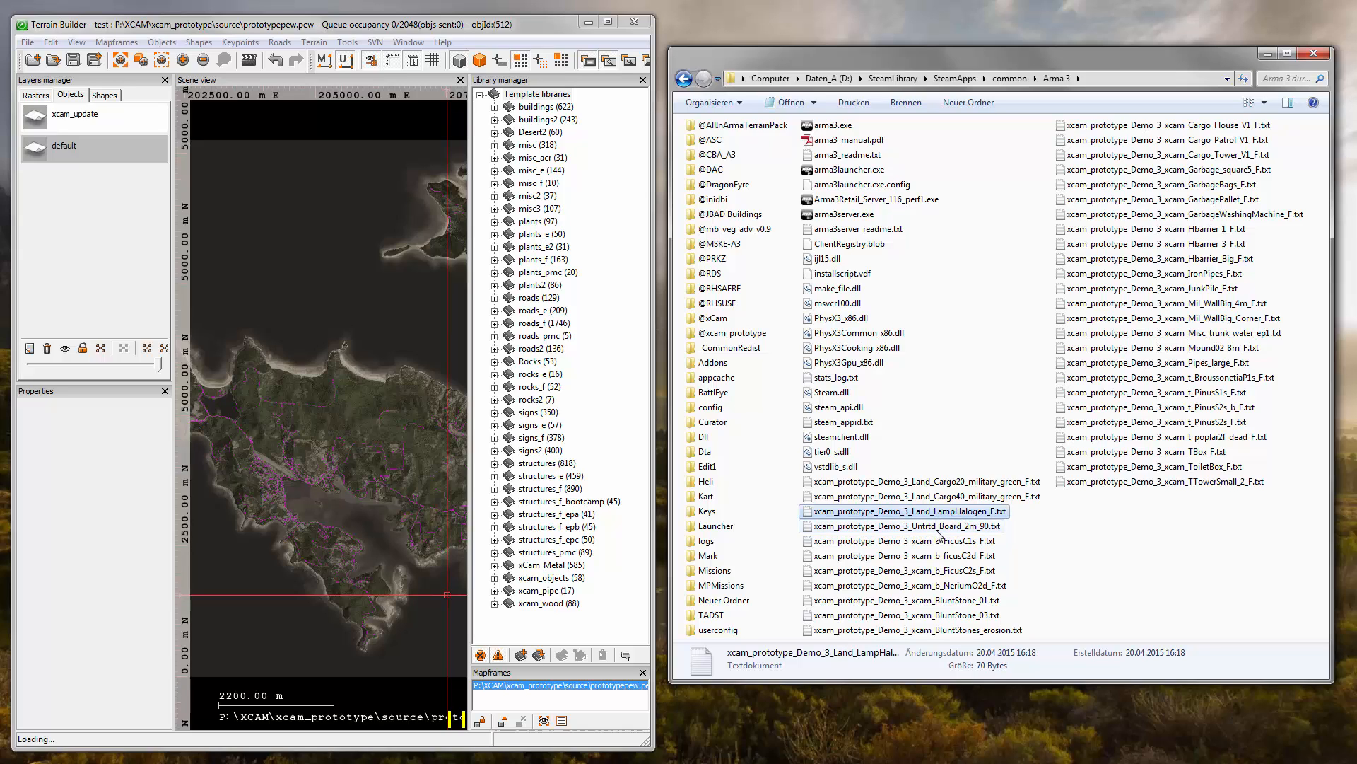
click(932, 529)
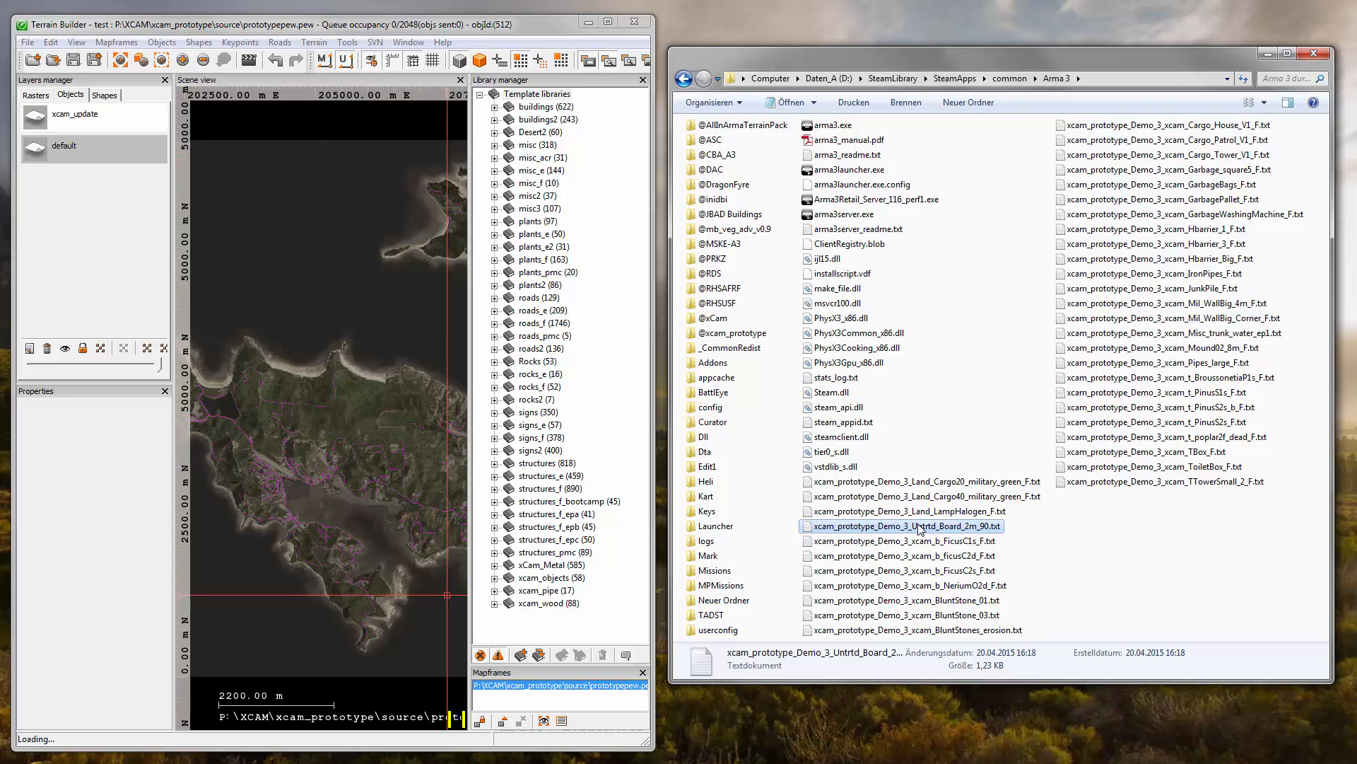
click(918, 527)
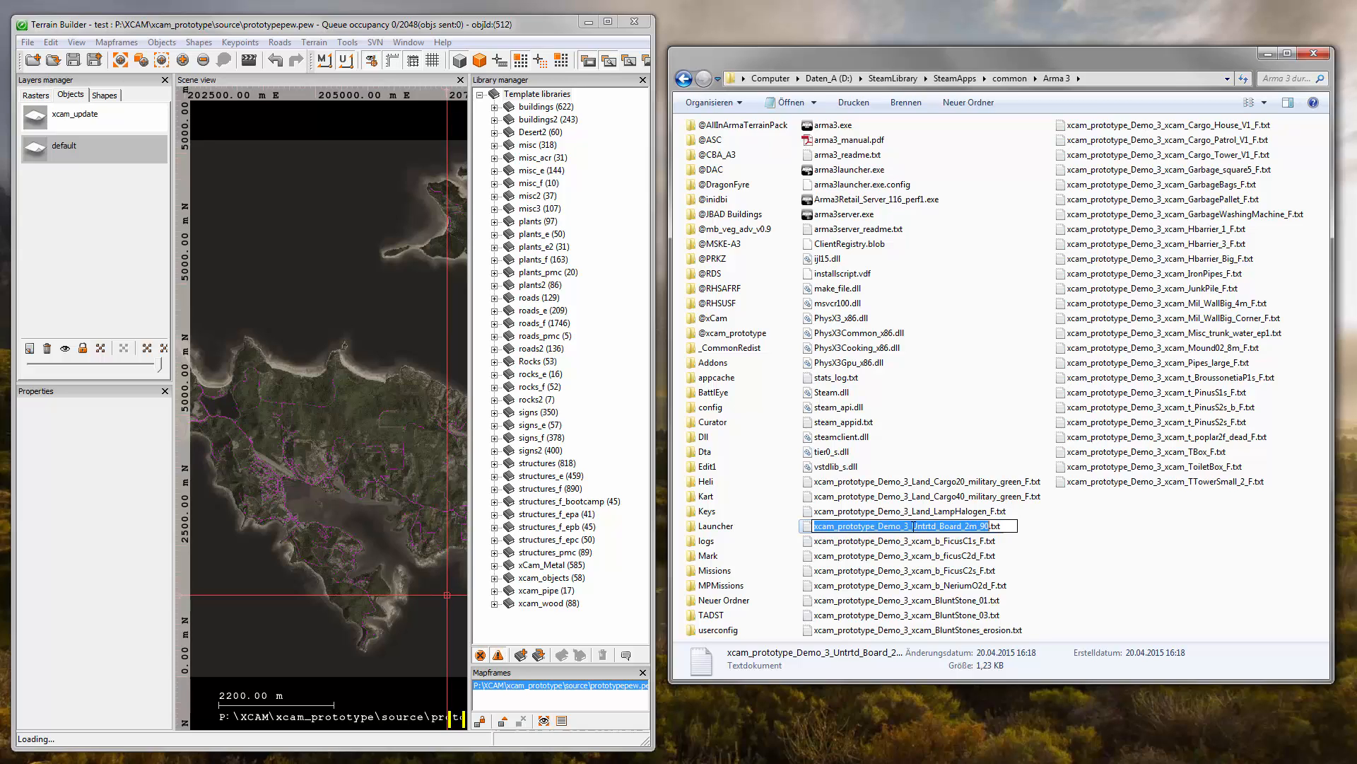
drag(914, 527, 981, 527)
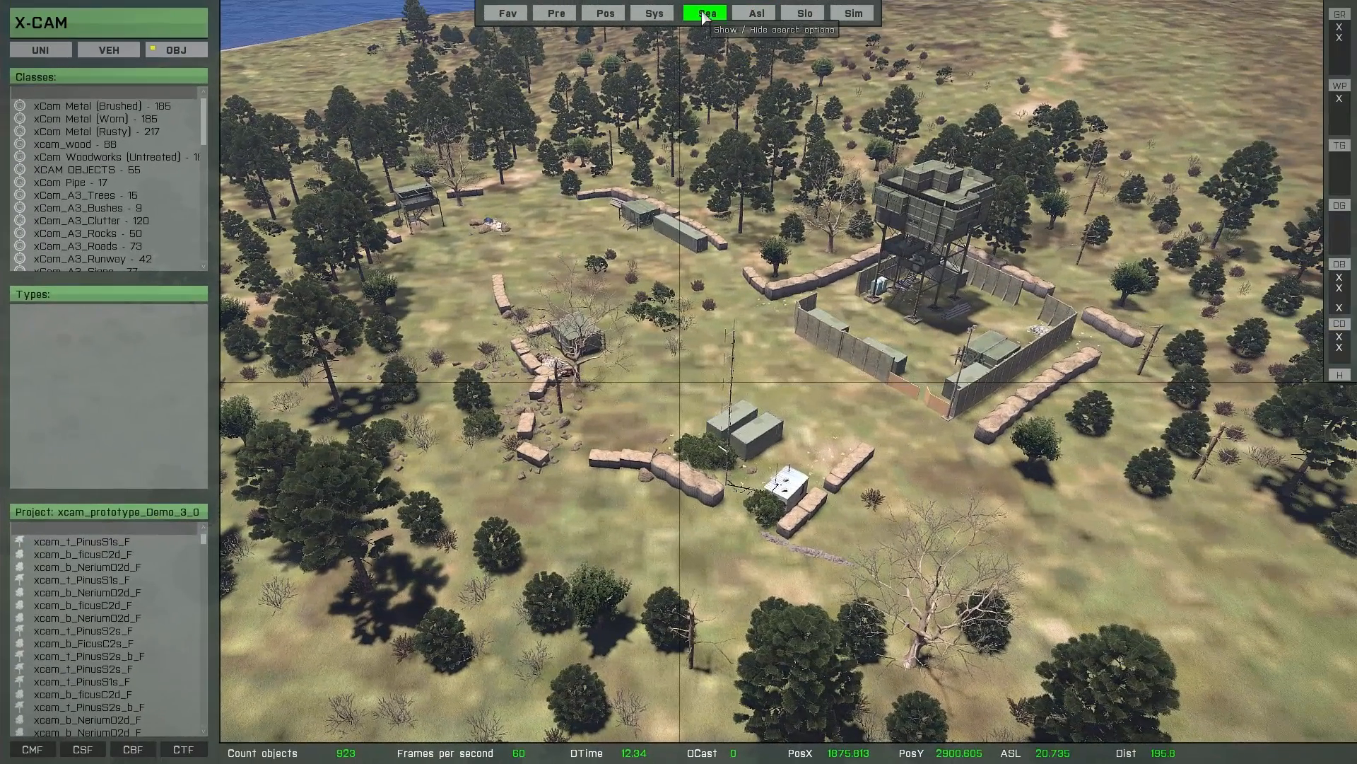
- Switch to X-Cam and search by model name for Untrtd_Board_2m_90 within the X-Cam library
click(703, 14)
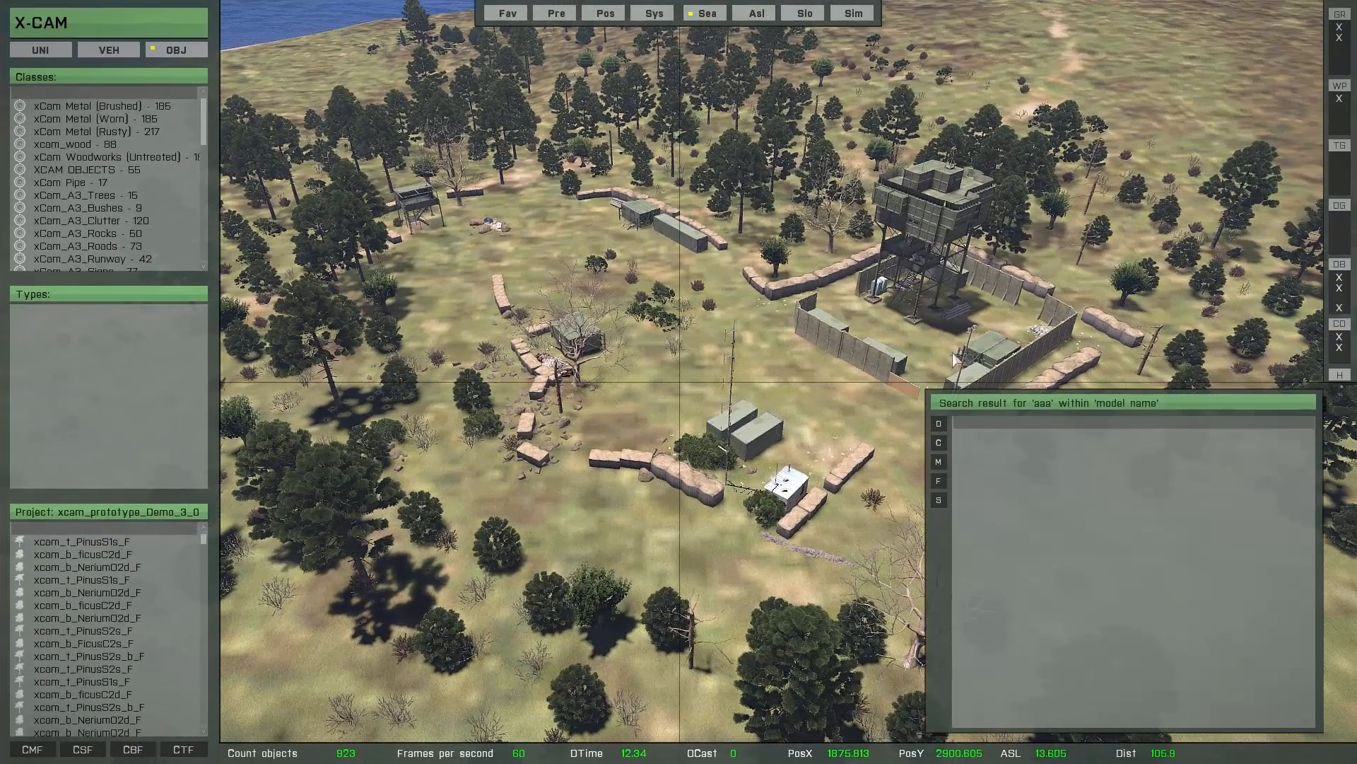
click(939, 464)
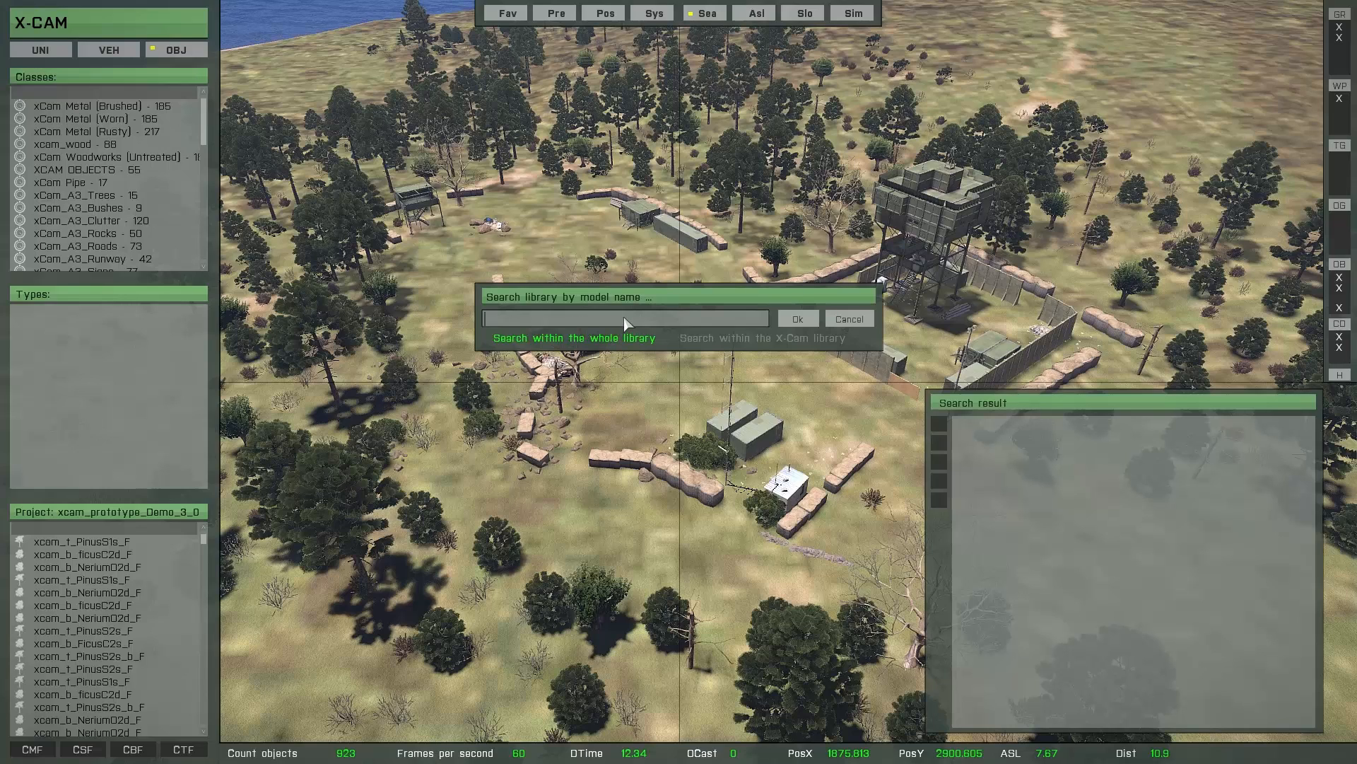
key(ctrl+v)
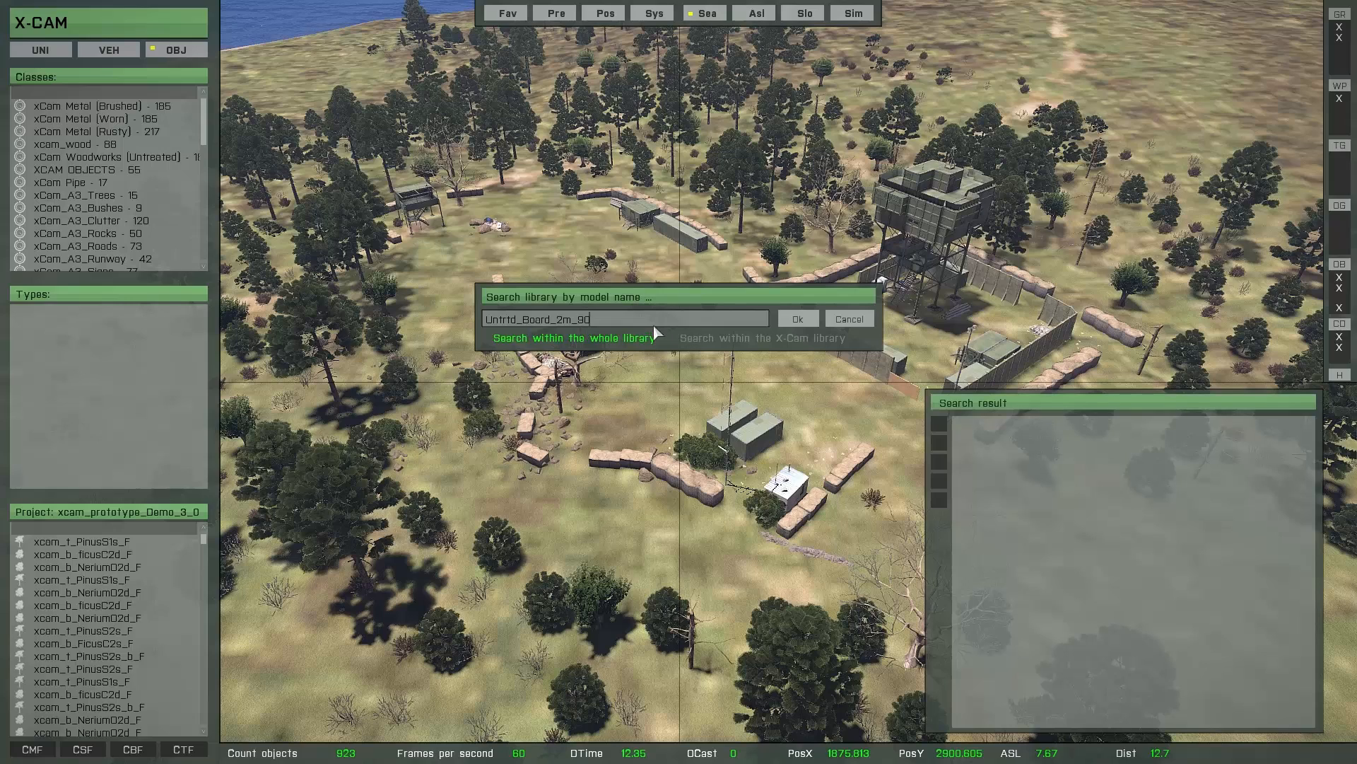
click(743, 339)
click(798, 319)
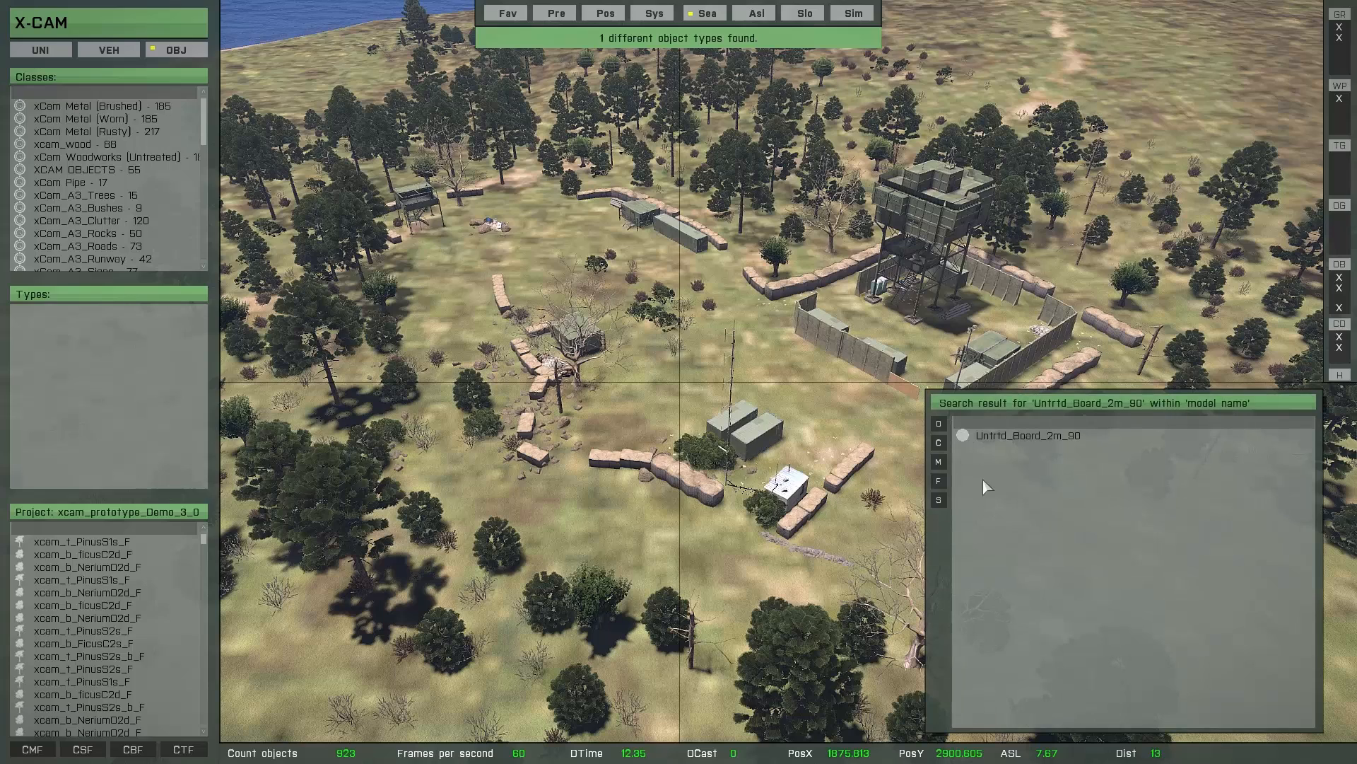
- Spawn the found Untrtd_Board_2m_90 as a temporary object and inspect it from several distances and angles
click(1031, 438)
scroll(710, 369, up, 10)
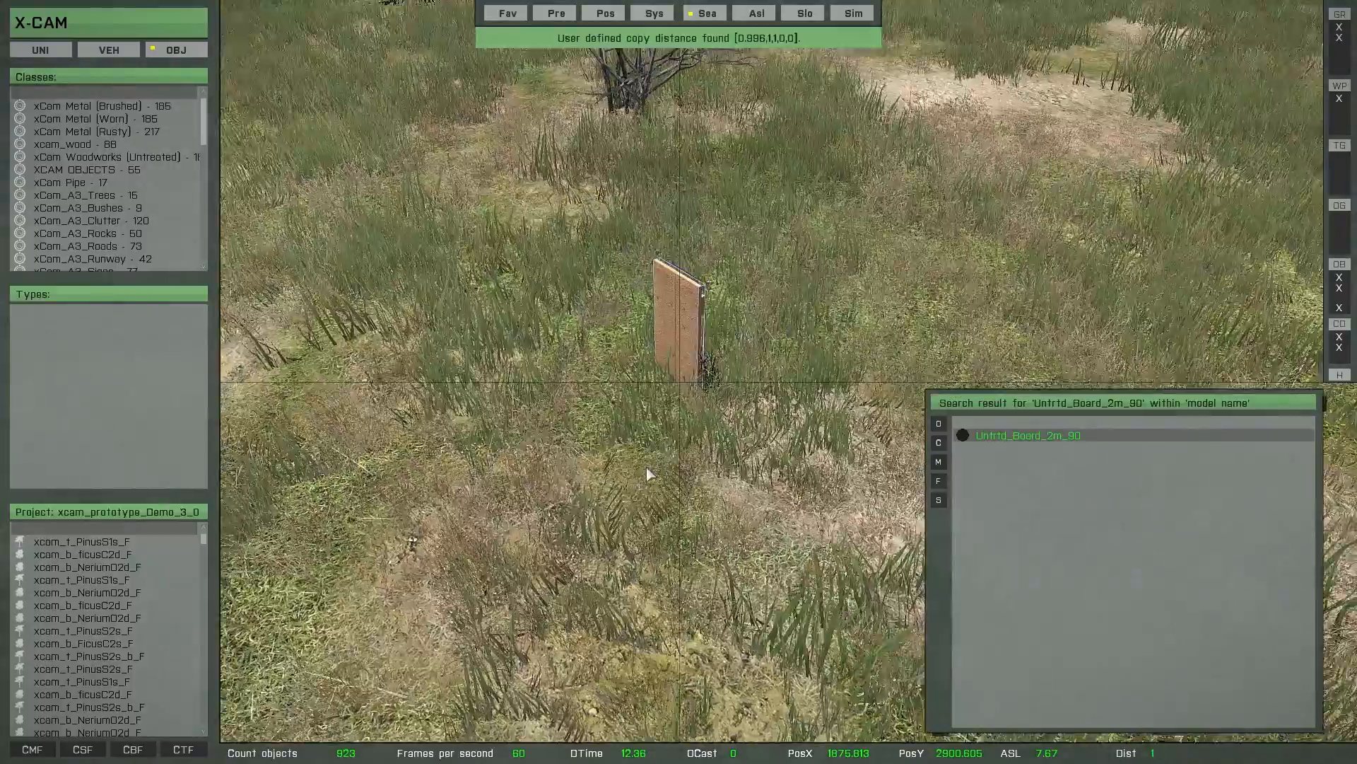
right_drag(646, 467, 709, 462)
scroll(712, 463, down, 2)
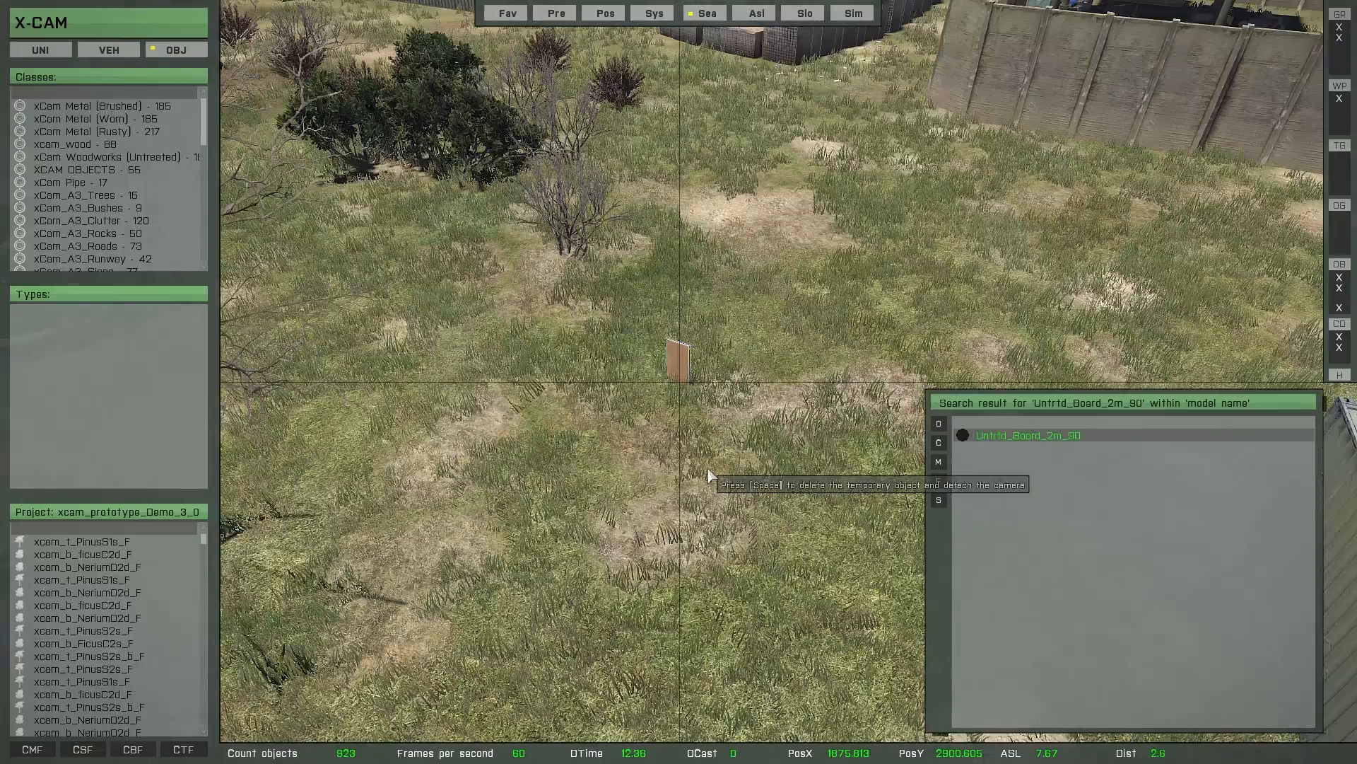
scroll(710, 476, down, 2)
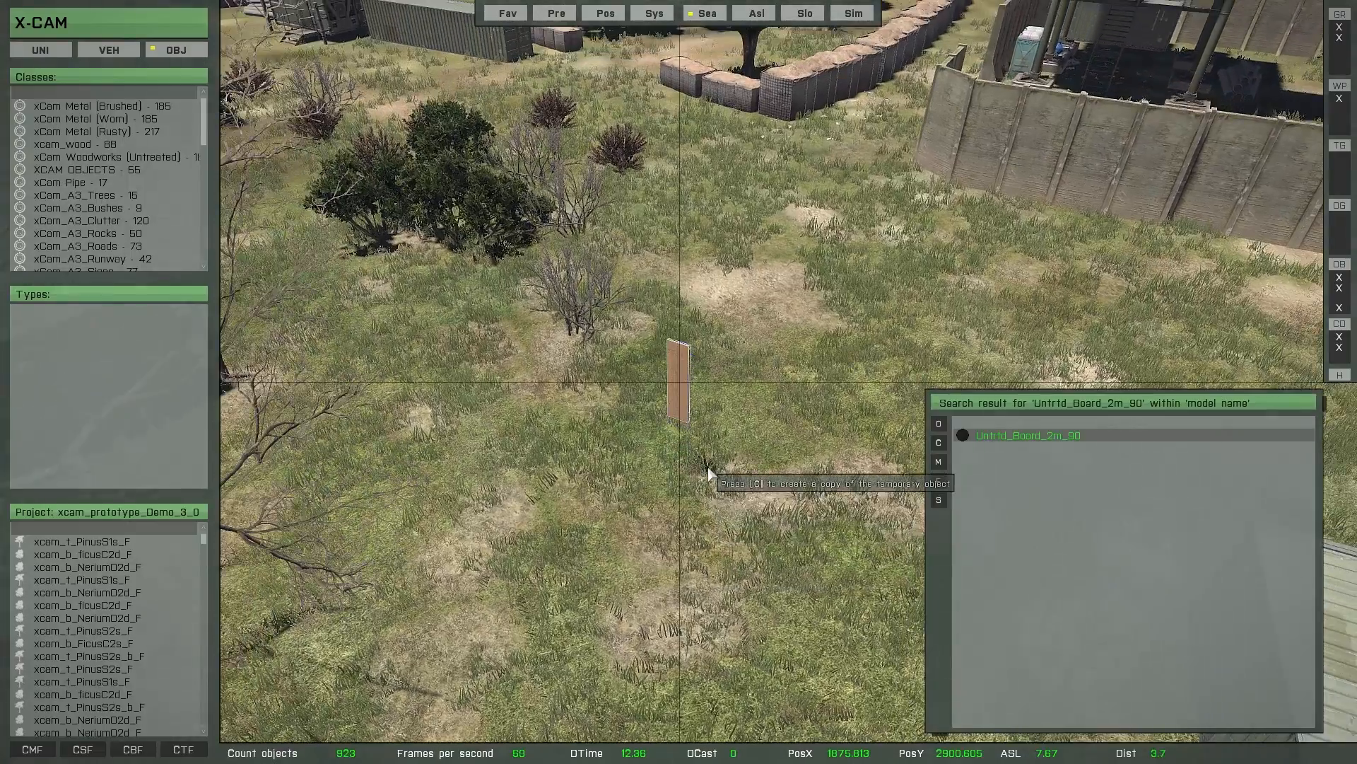
scroll(709, 472, up, 2)
mouse_move(709, 472)
right_down()
mouse_move(885, 469)
mouse_move(805, 420)
mouse_move(705, 466)
mouse_move(719, 470)
right_up()
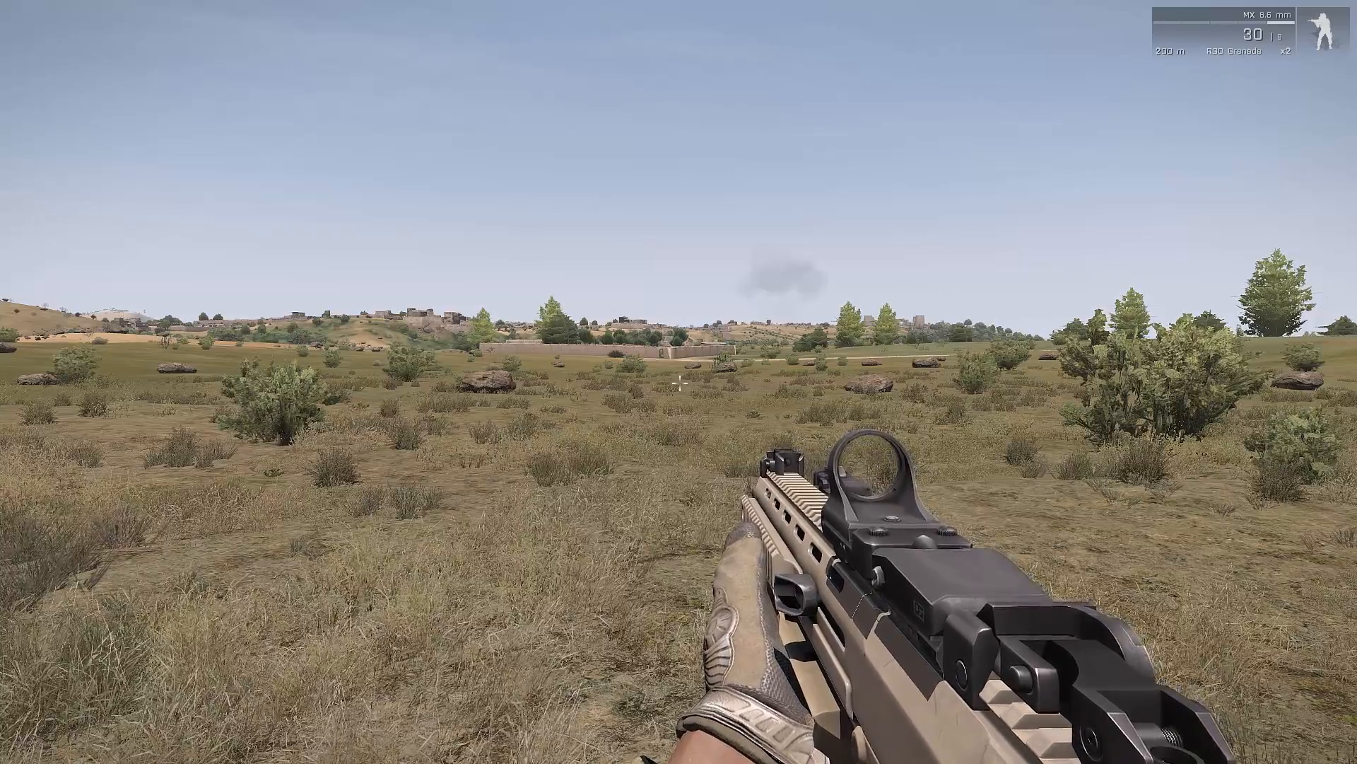
- Leave the mission preview with Save & Exit and return to the xcam_update mission in the editor
key(Escape)
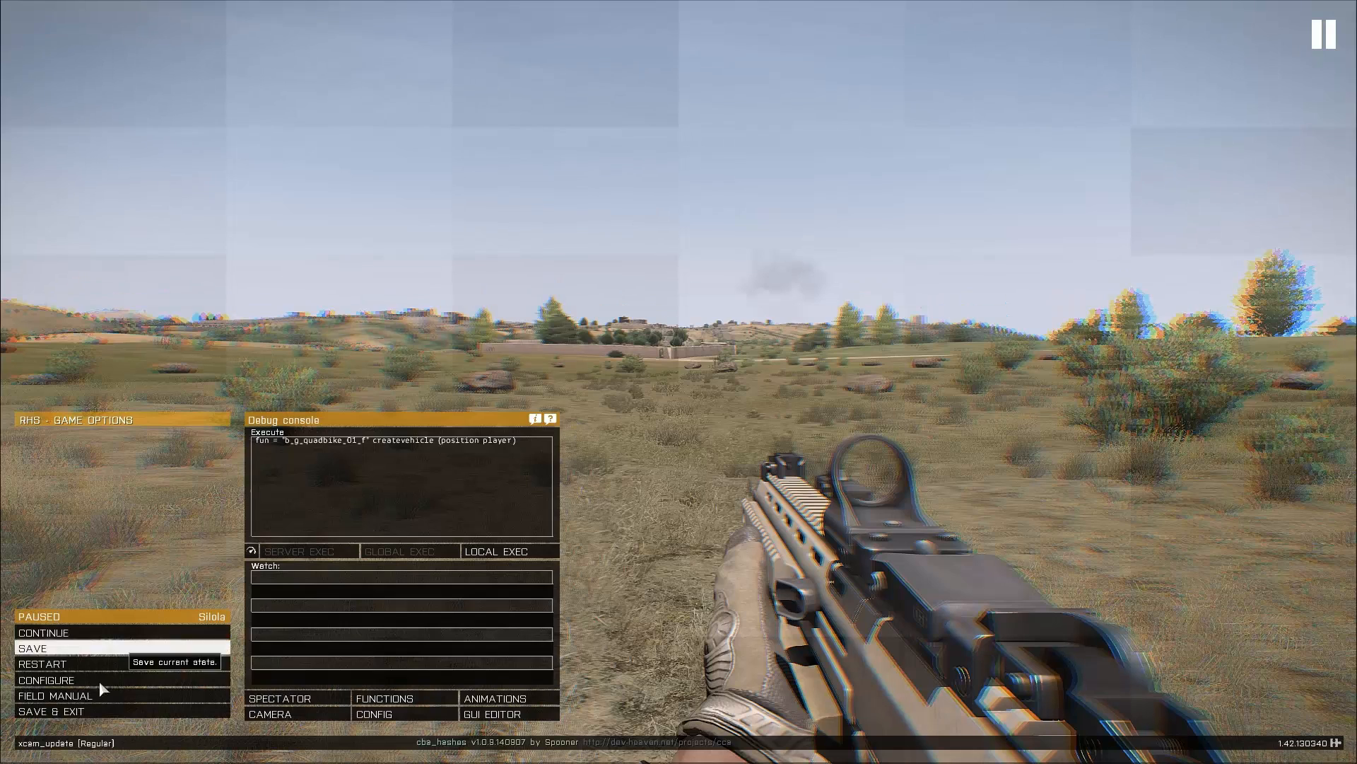
click(73, 711)
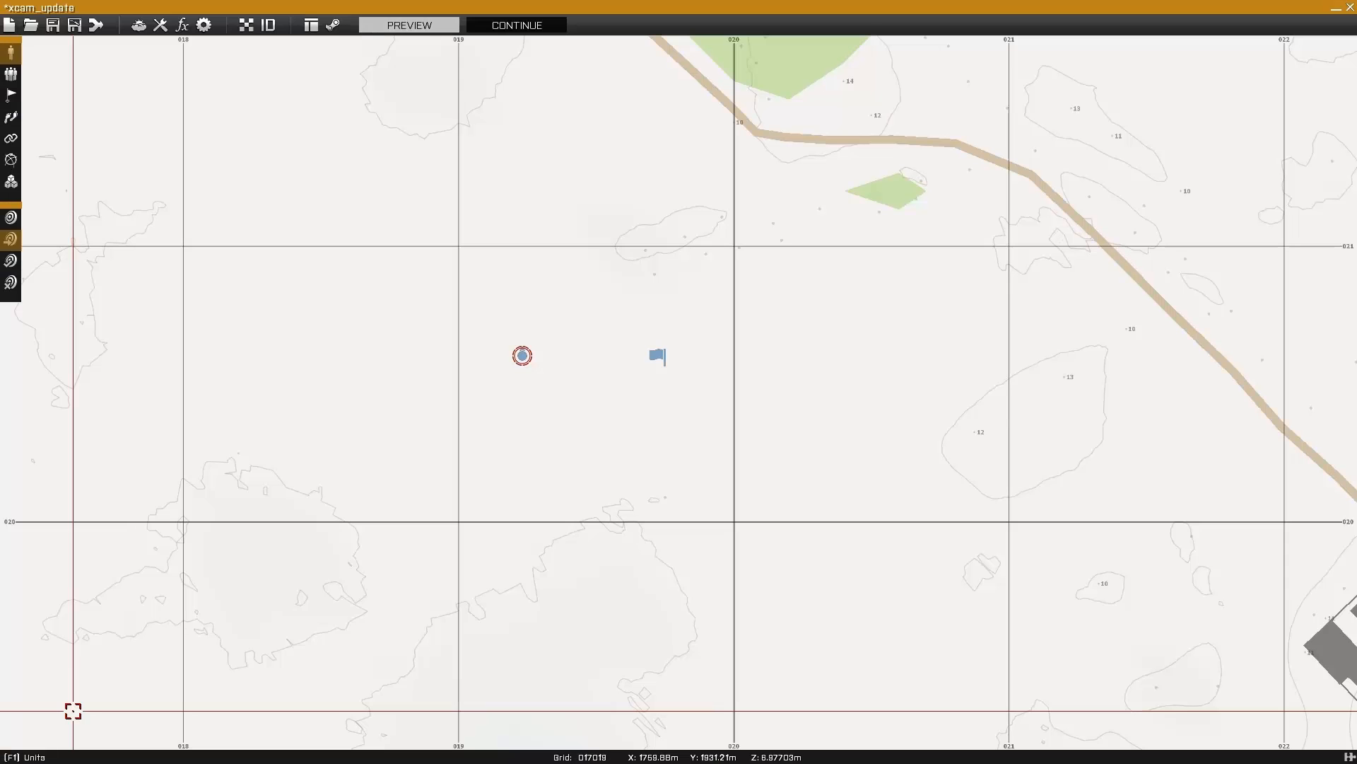
- Set the xCam_Init unit's initialization to an xcam_allowed array containing the permitted player's name and confirm the unit settings
double_click(657, 355)
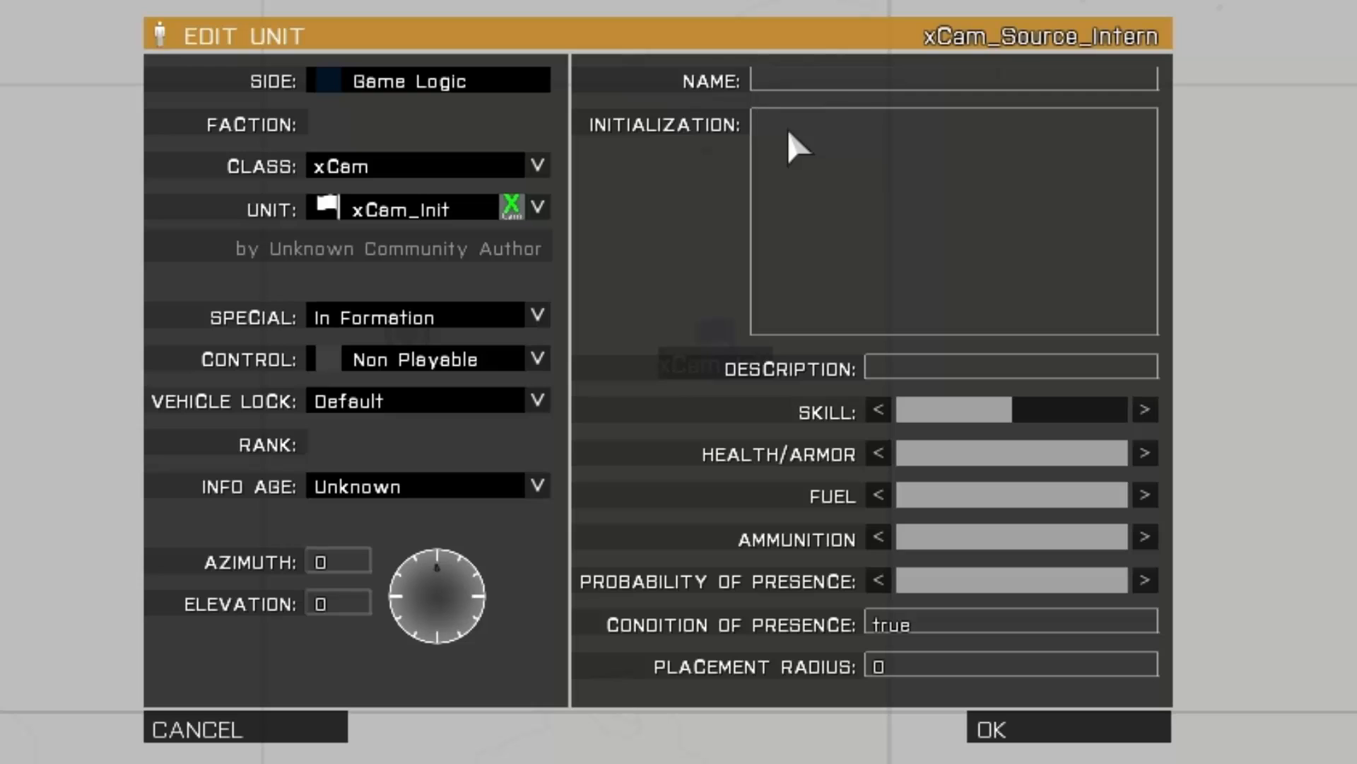
click(797, 146)
text(xcam_)
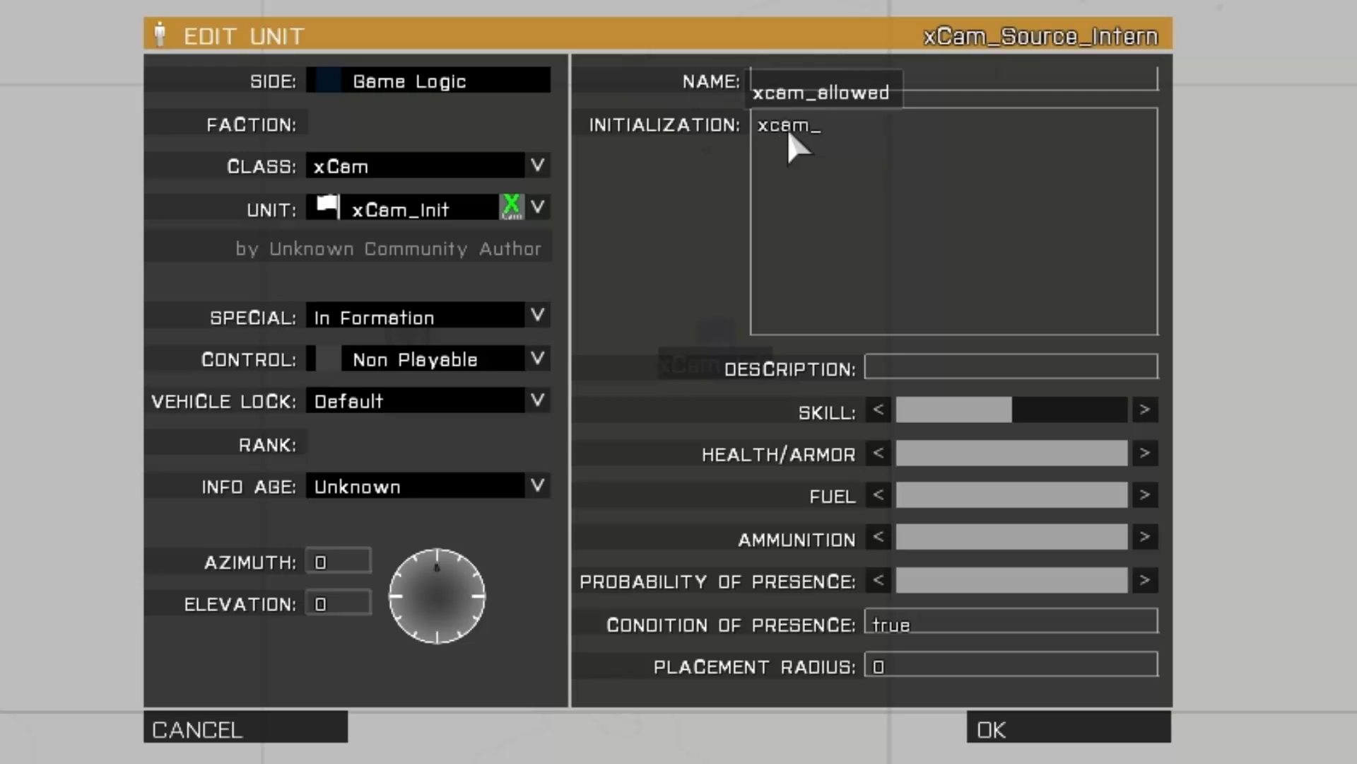
text(allo)
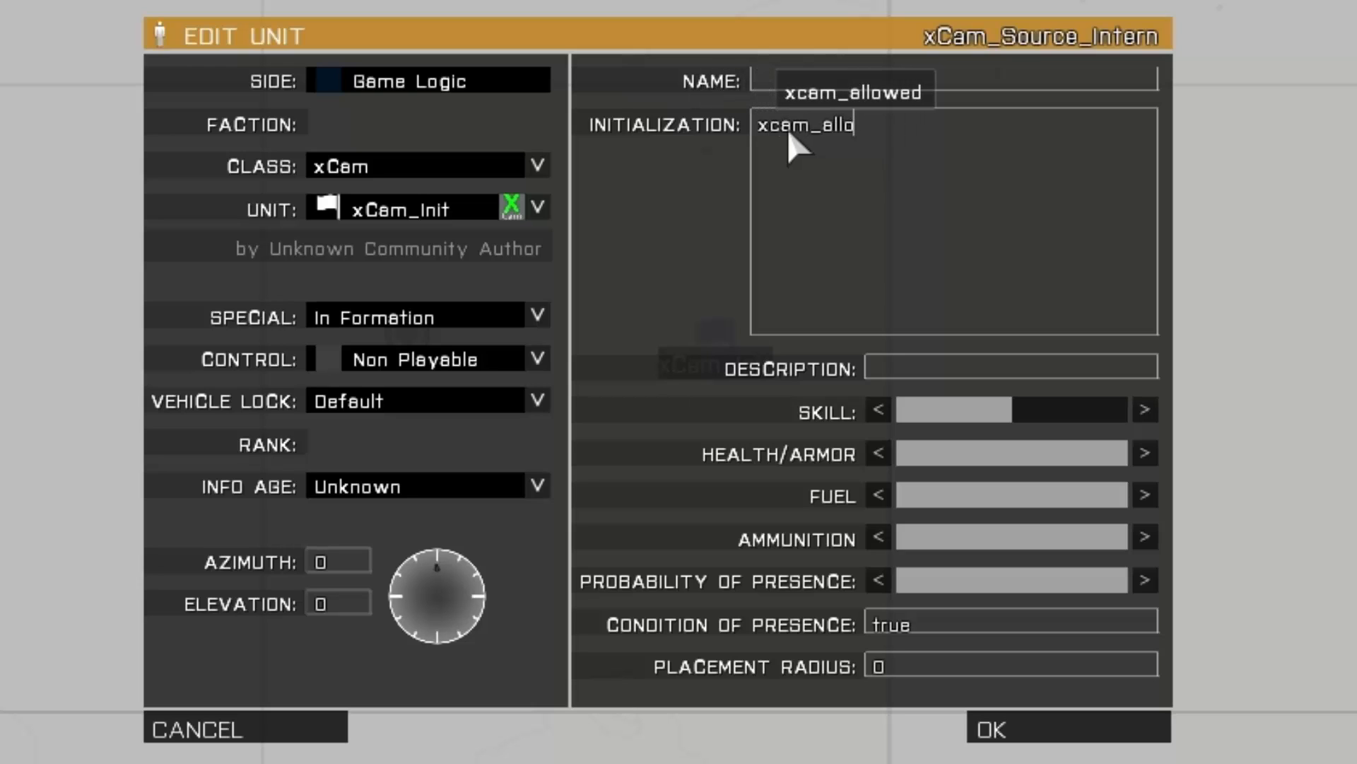
text(wed =)
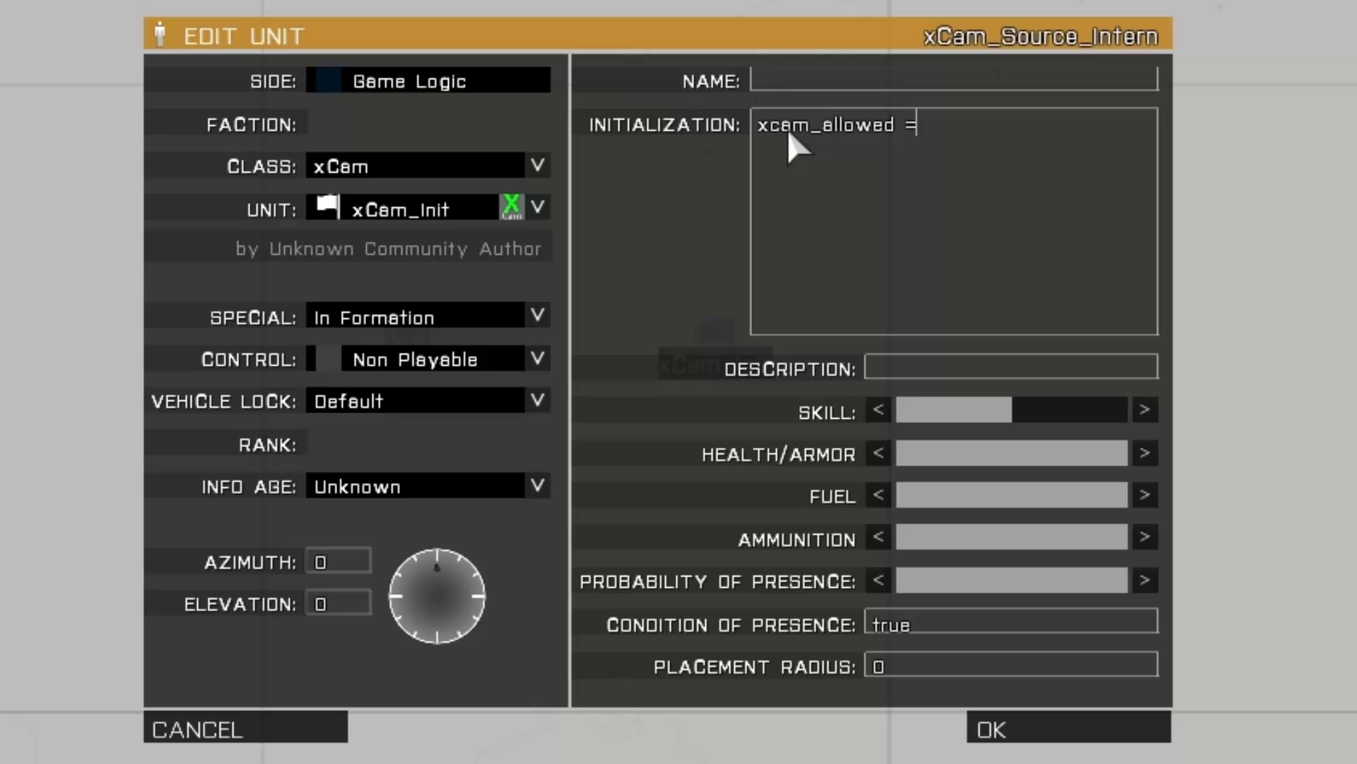
text( [])
key(Left)
text("Maru)
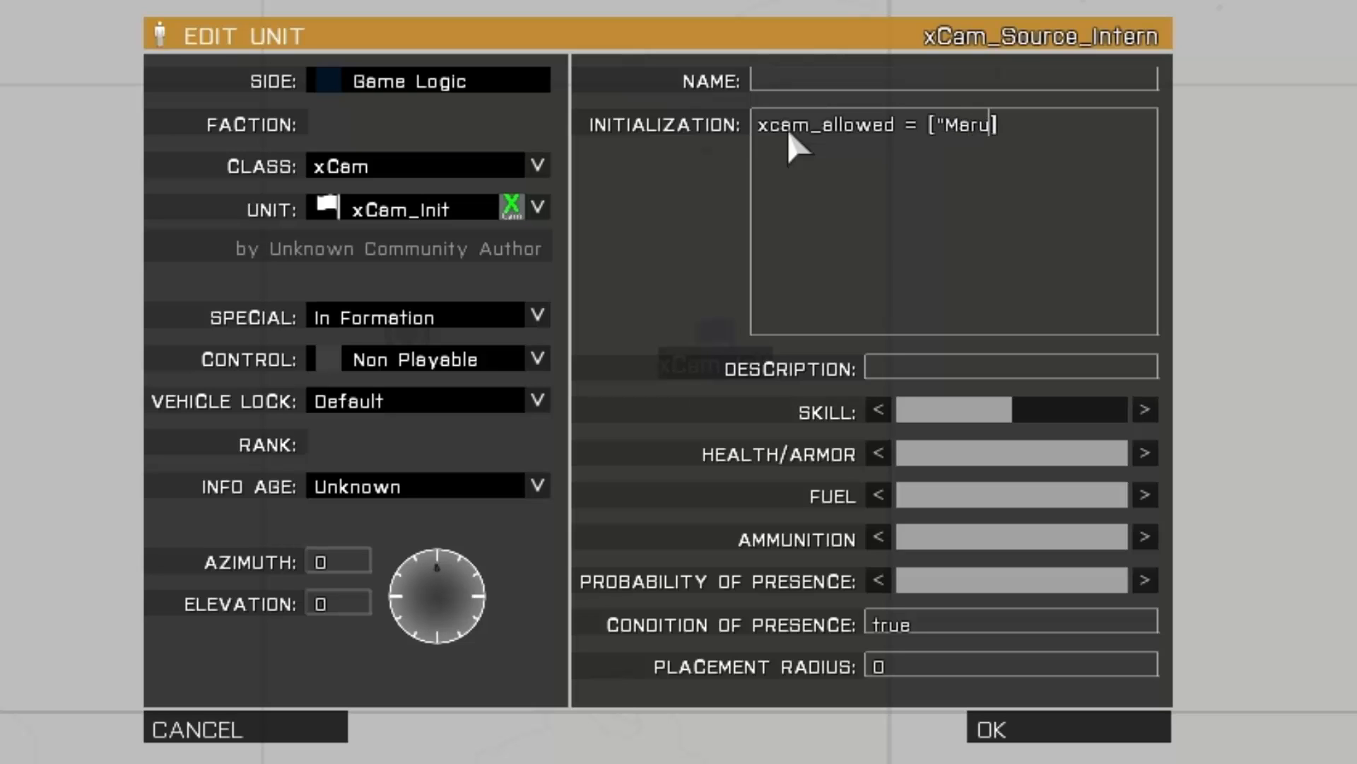
text(k")
click(1009, 740)
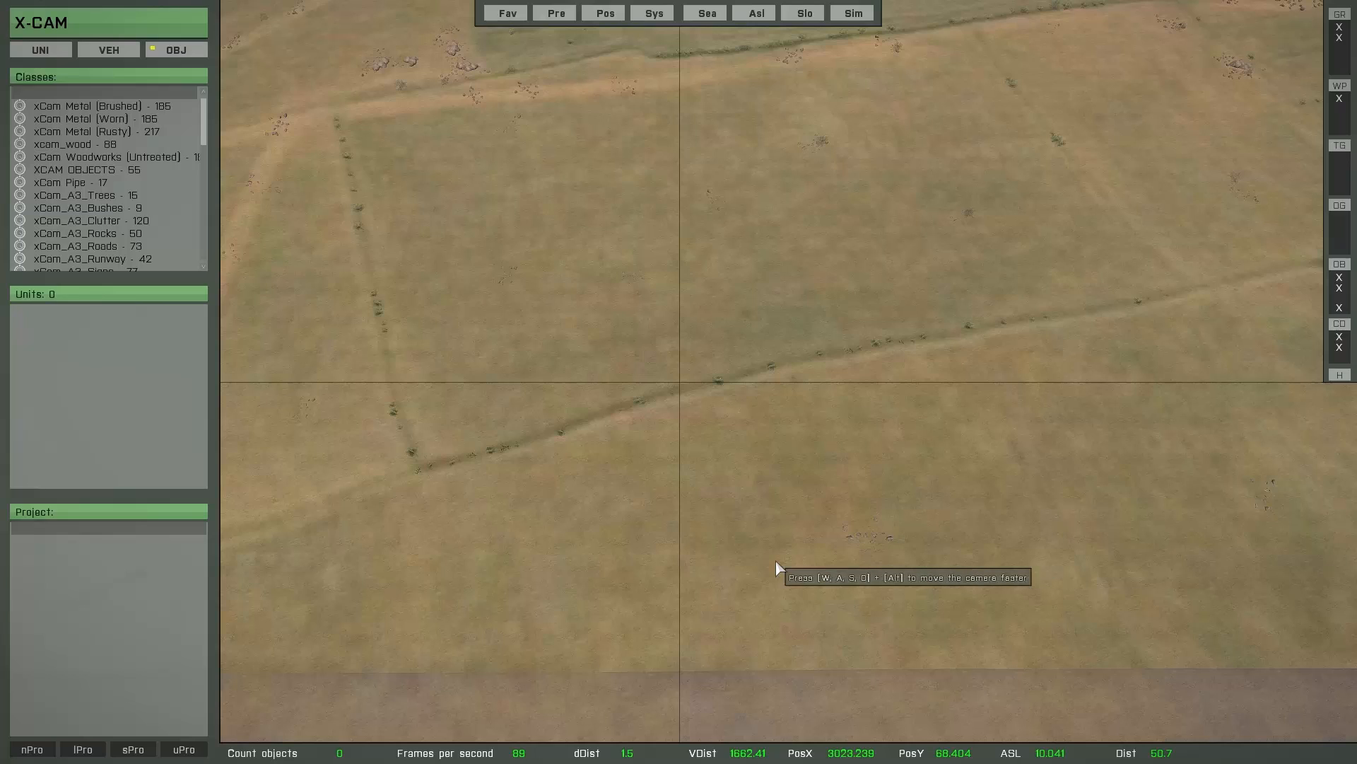
- Load the saved projects Demo_1, Demo_2 and Demo_3 in X-Cam one after another
mouse_move(250, 677)
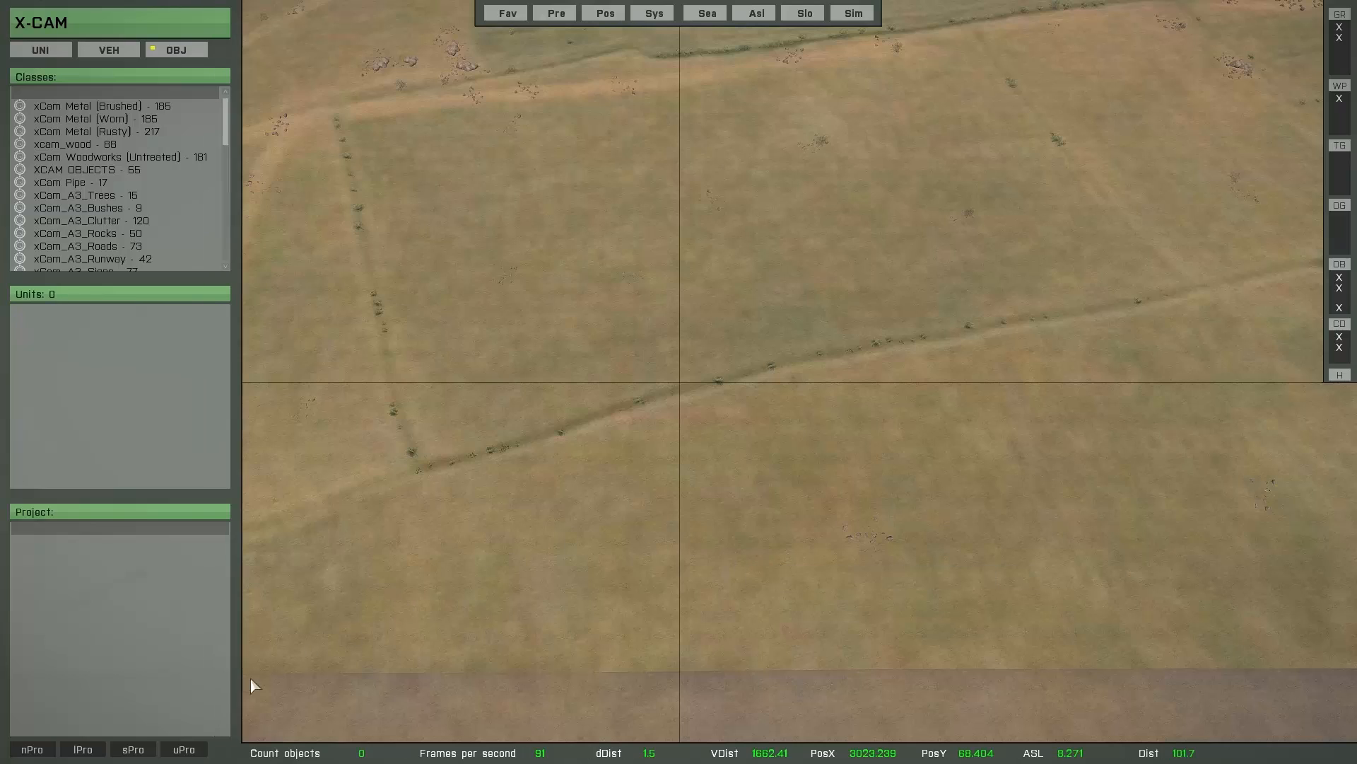
click(82, 749)
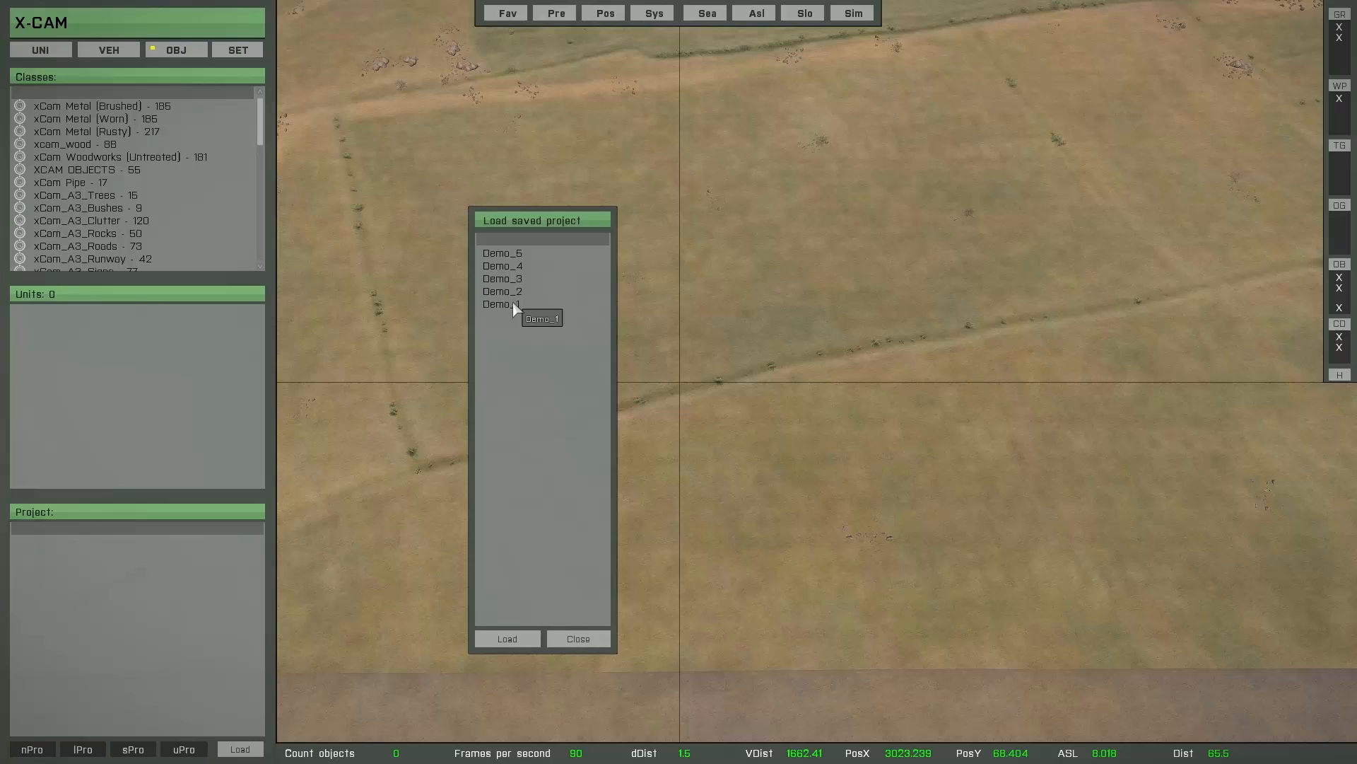
click(514, 306)
click(503, 639)
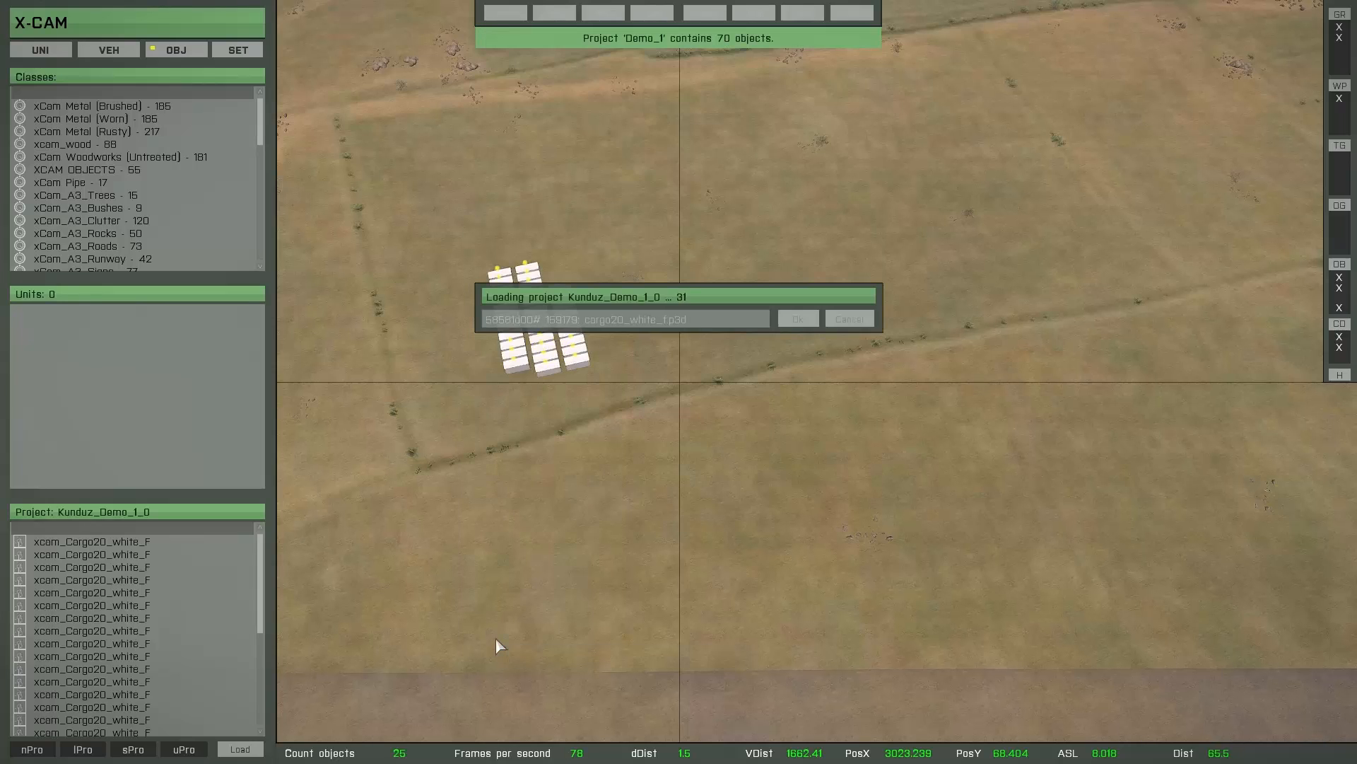
click(83, 749)
click(519, 291)
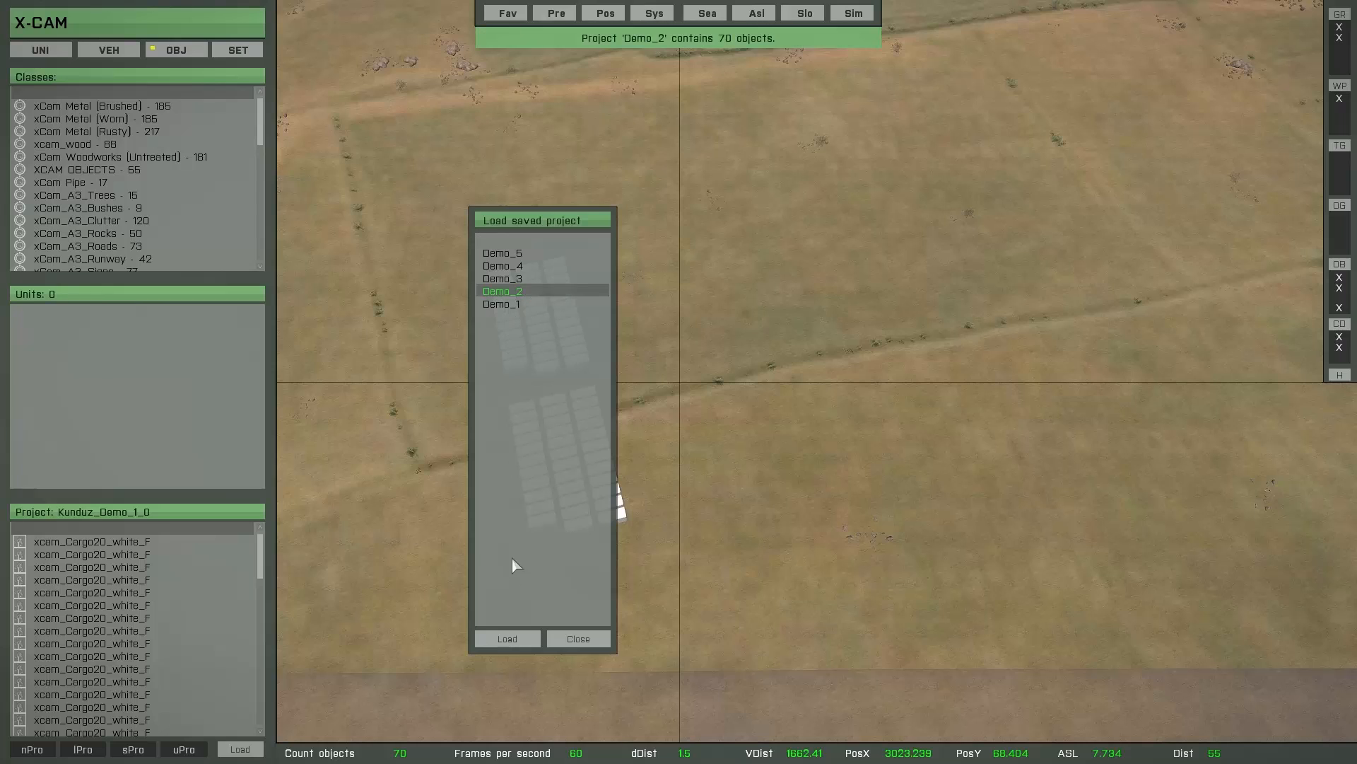
click(508, 638)
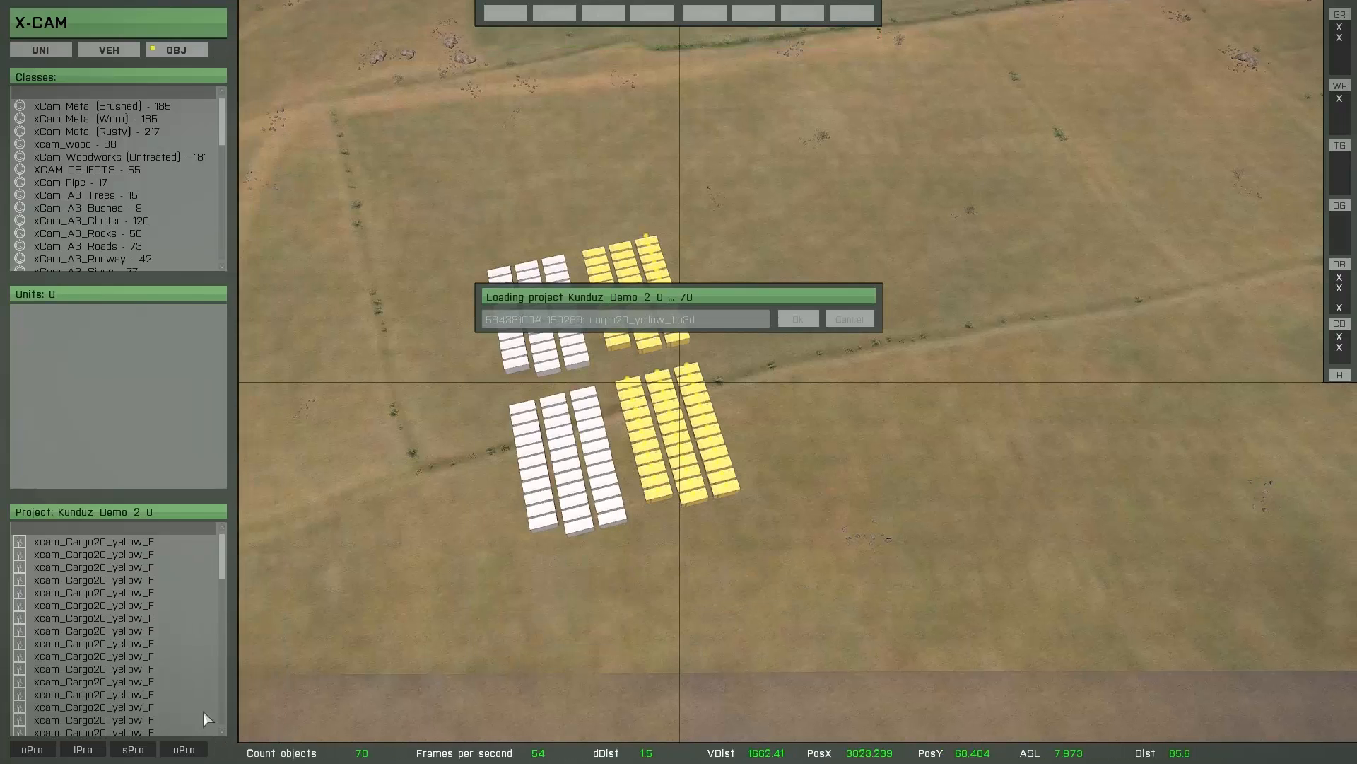
click(87, 751)
click(512, 278)
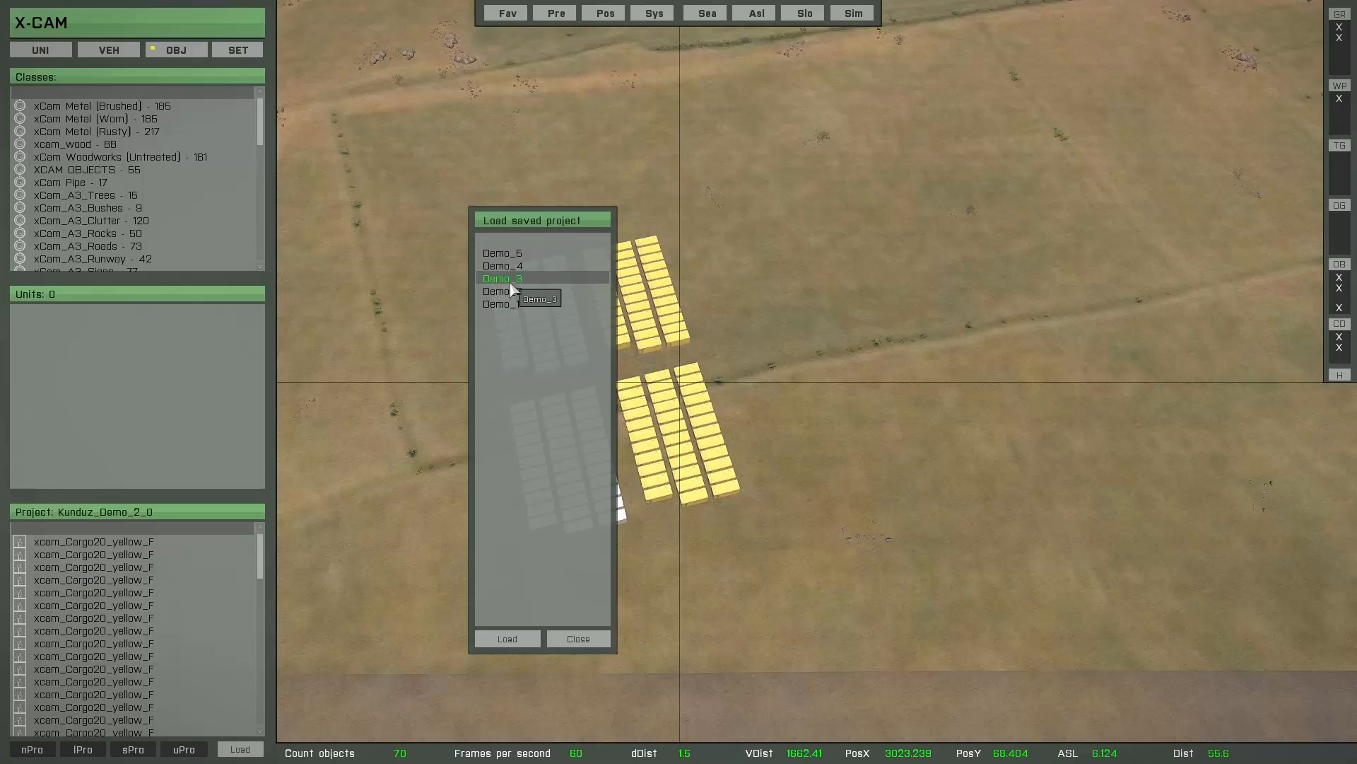
click(524, 636)
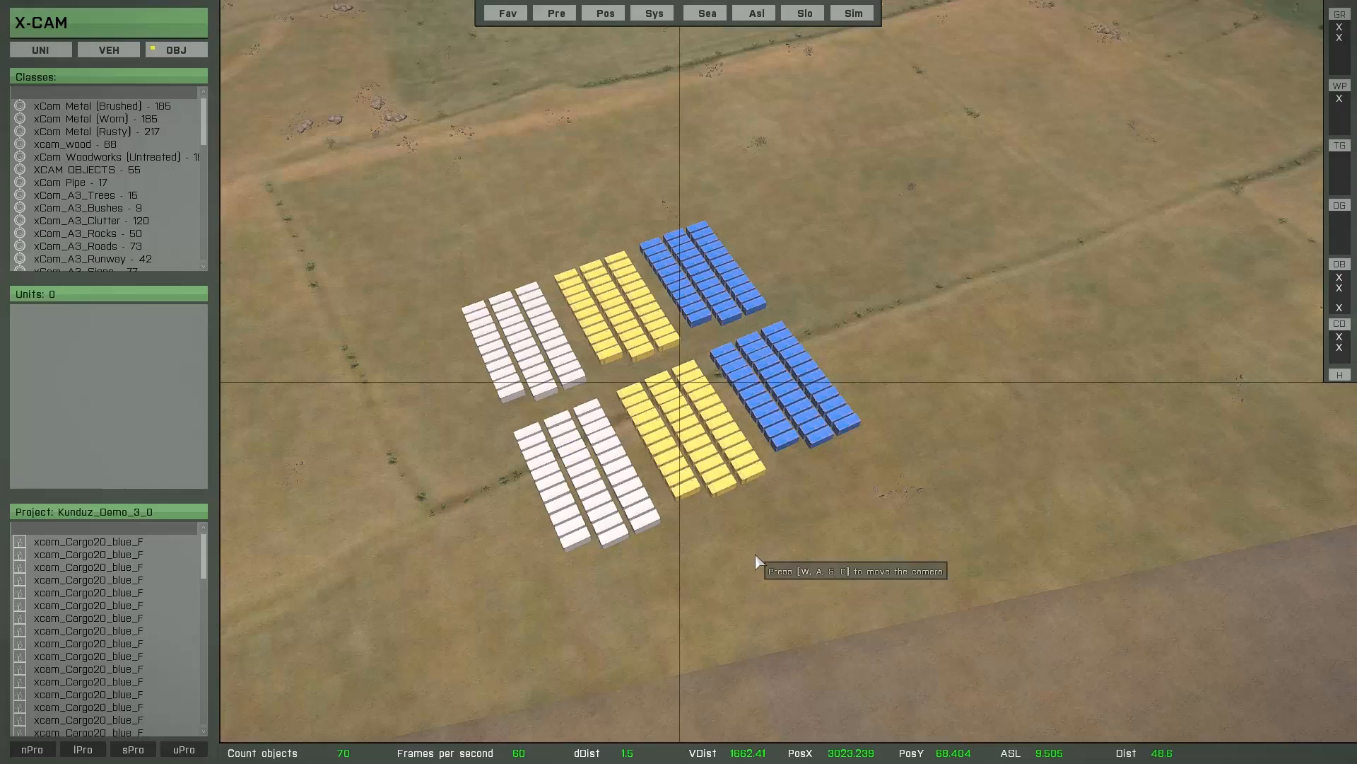
- Unload all active projects at once using the blank entry instead of a single project
click(196, 751)
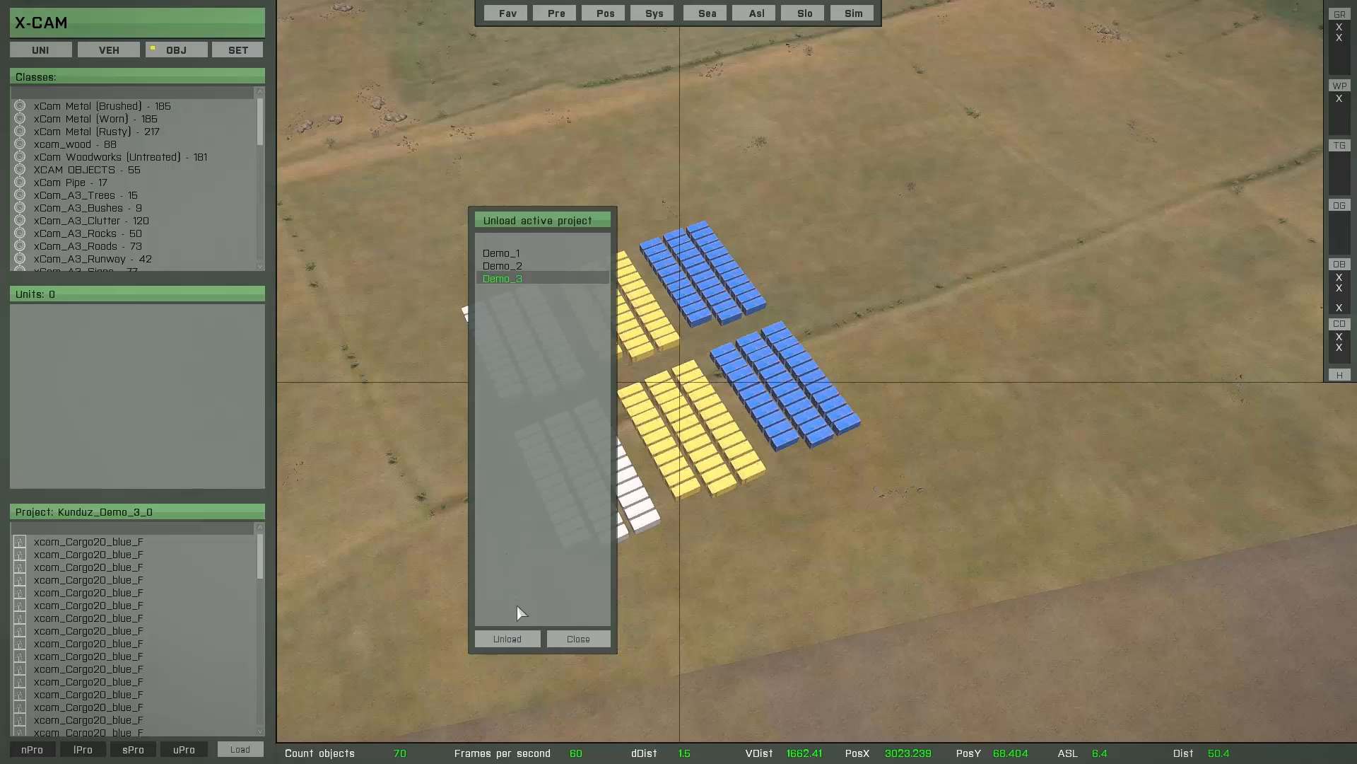
click(510, 241)
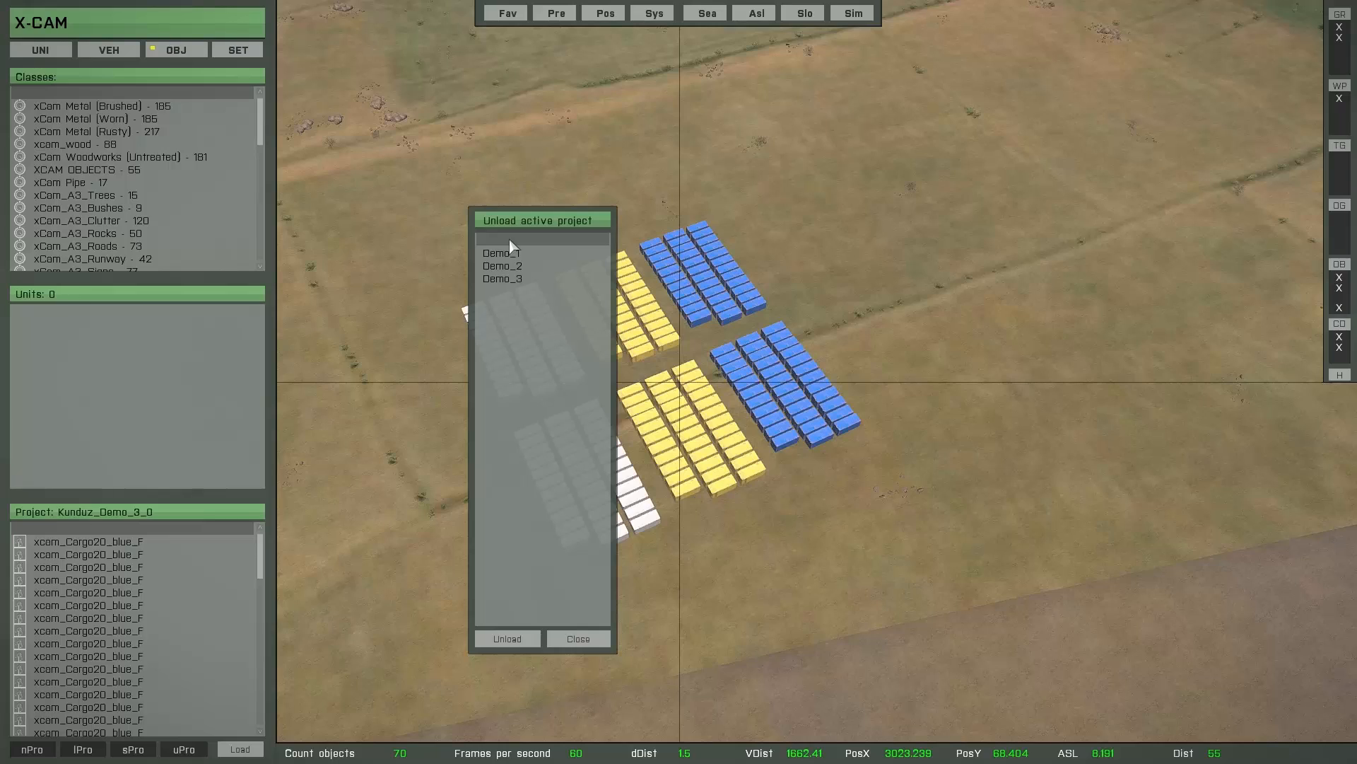
click(507, 638)
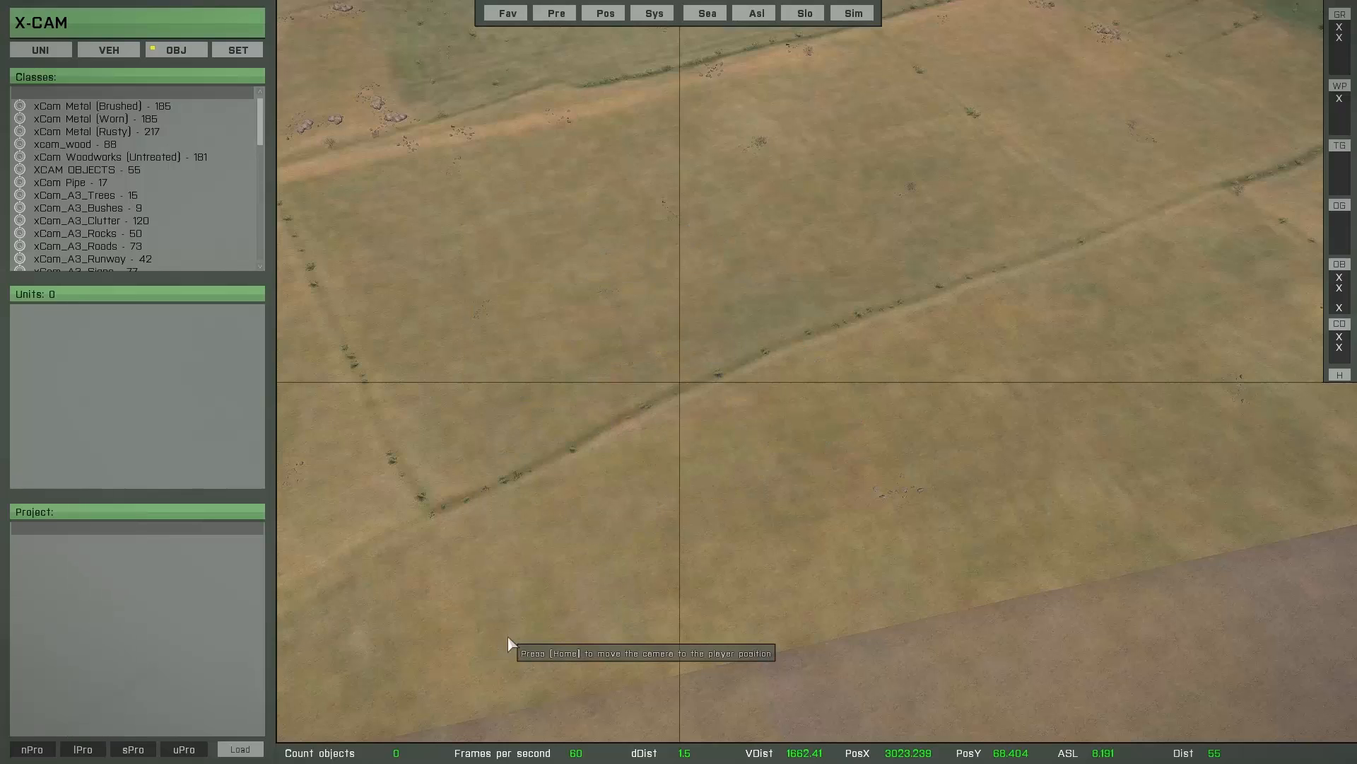
- Mark the saved projects Demo_1, Demo_2 and Demo_3 and load them together in a single operation
click(83, 749)
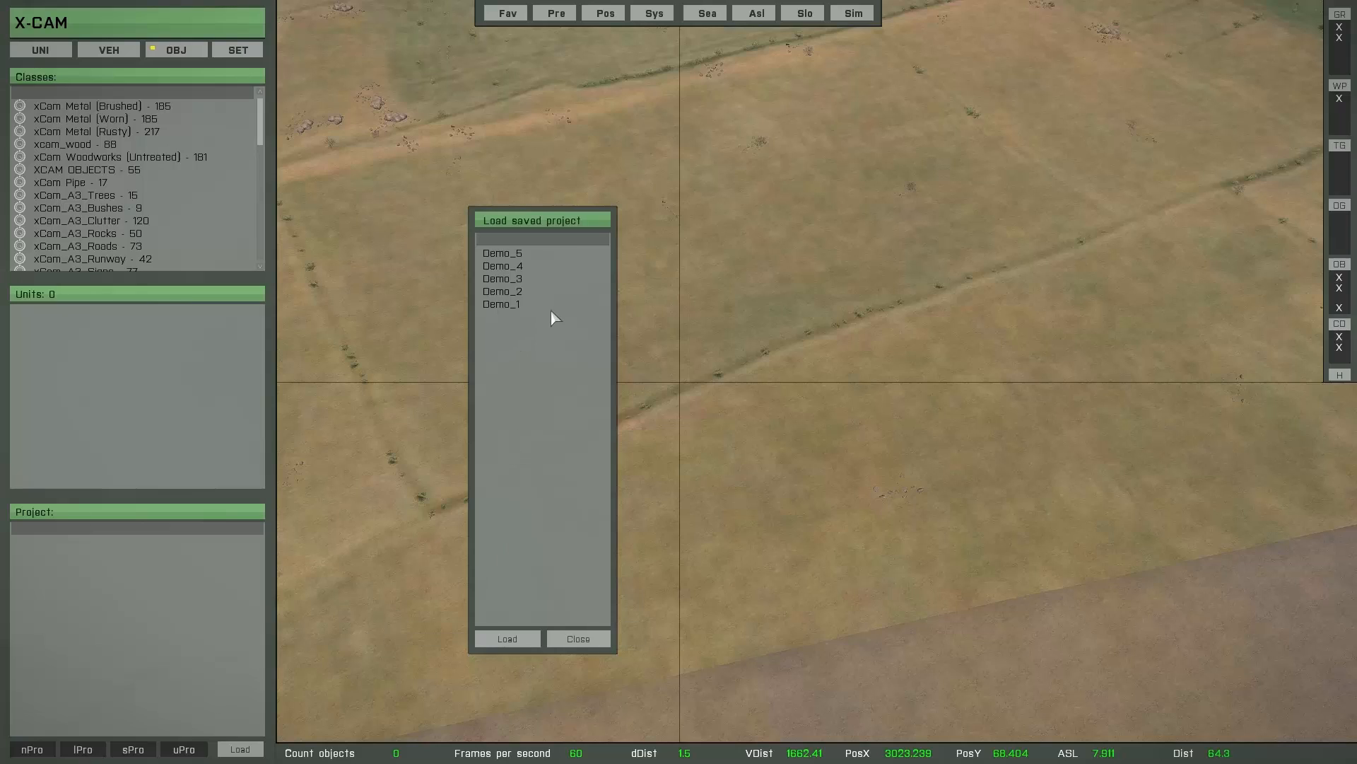
click(511, 306)
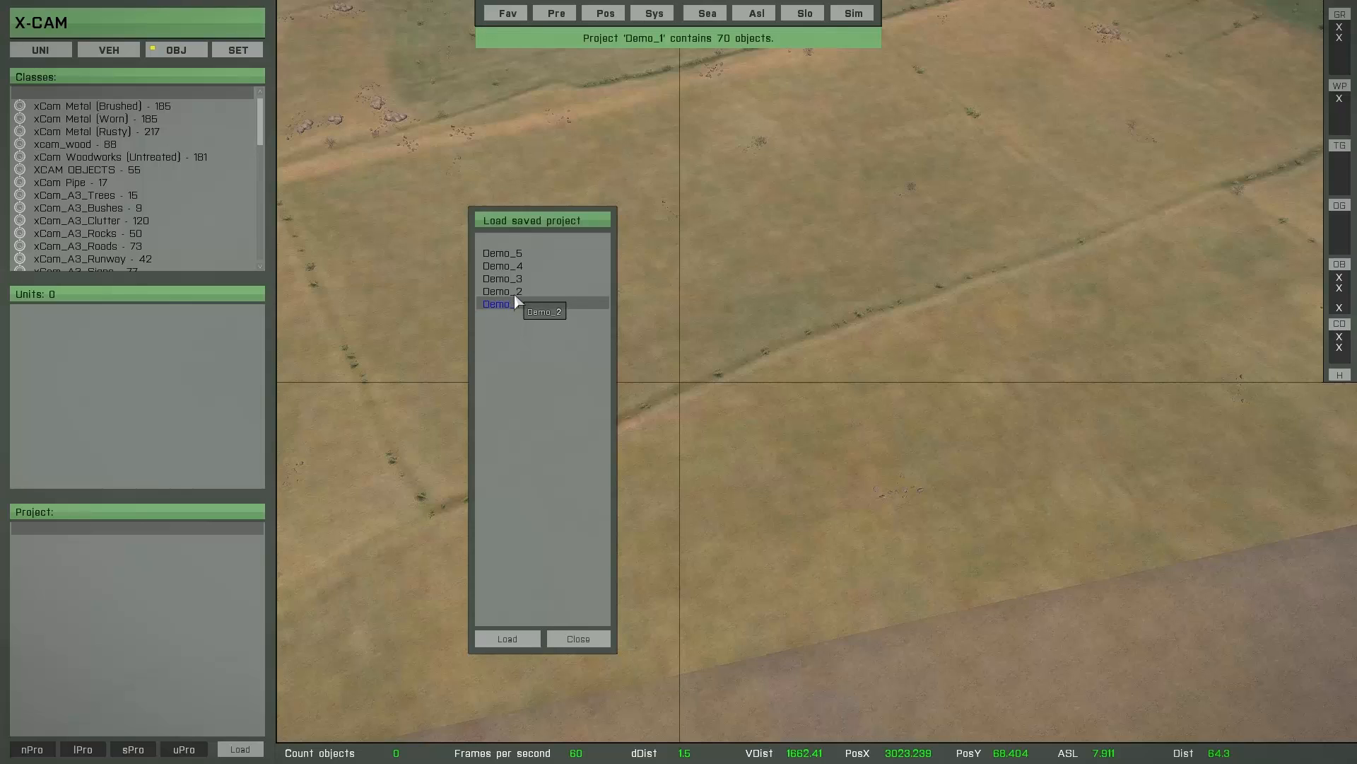
click(514, 293)
click(514, 280)
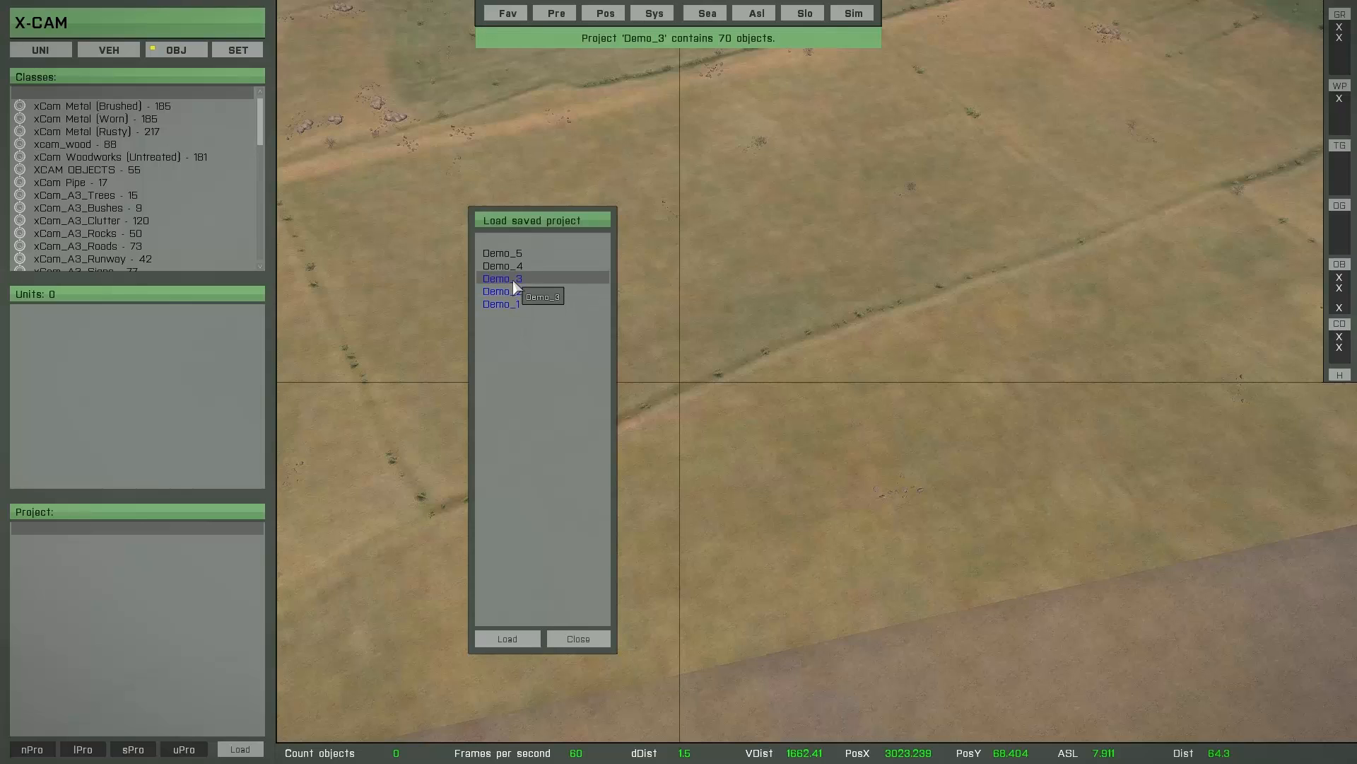
click(512, 242)
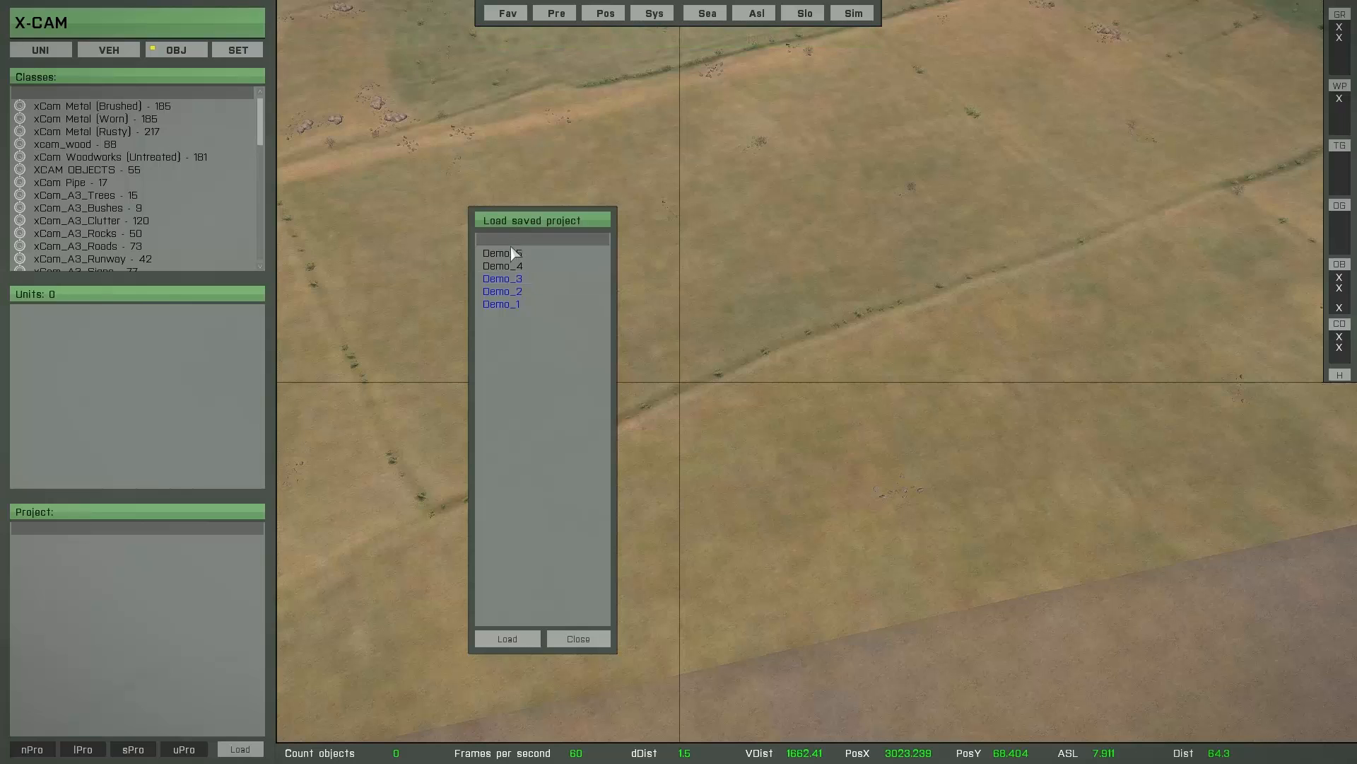
click(507, 639)
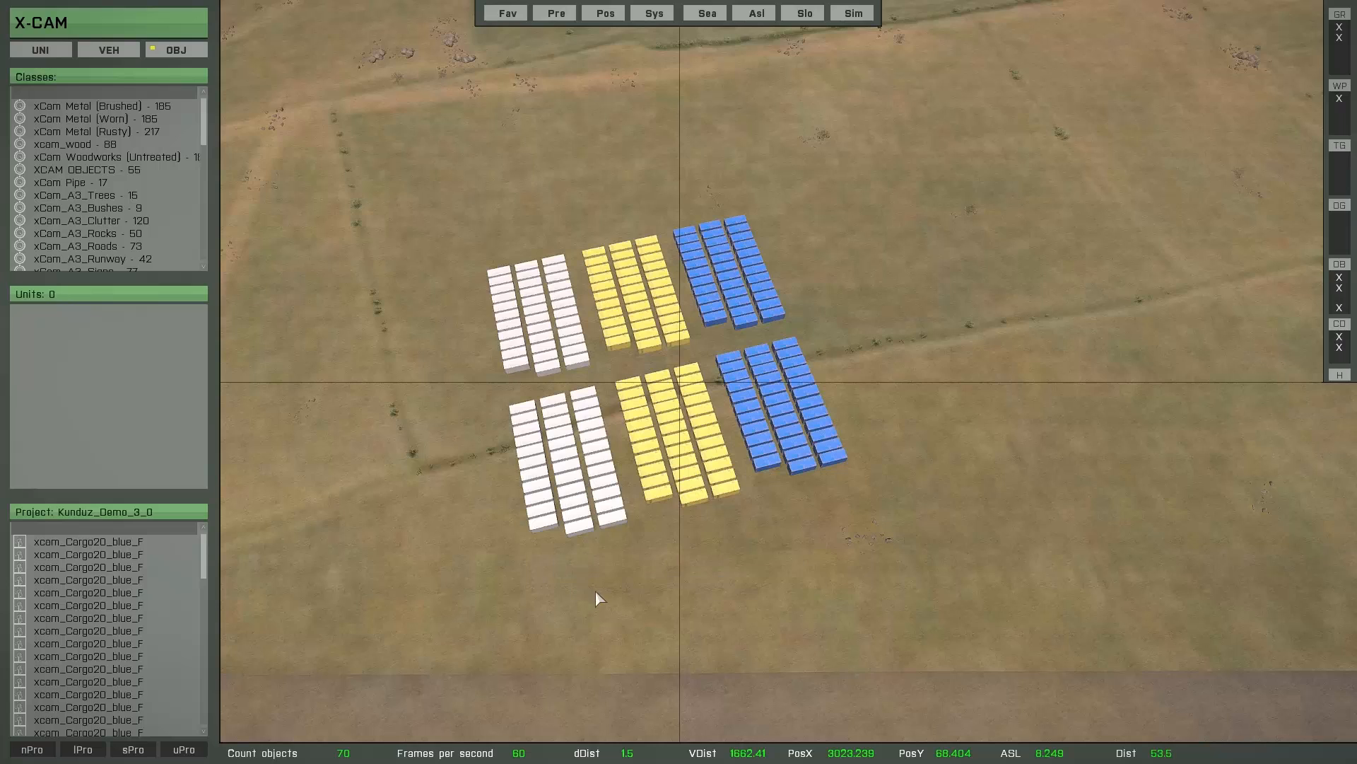
- Save all loaded projects at once using the blank entry instead of a single project
mouse_move(596, 592)
right_down()
mouse_move(621, 595)
mouse_move(606, 596)
right_up()
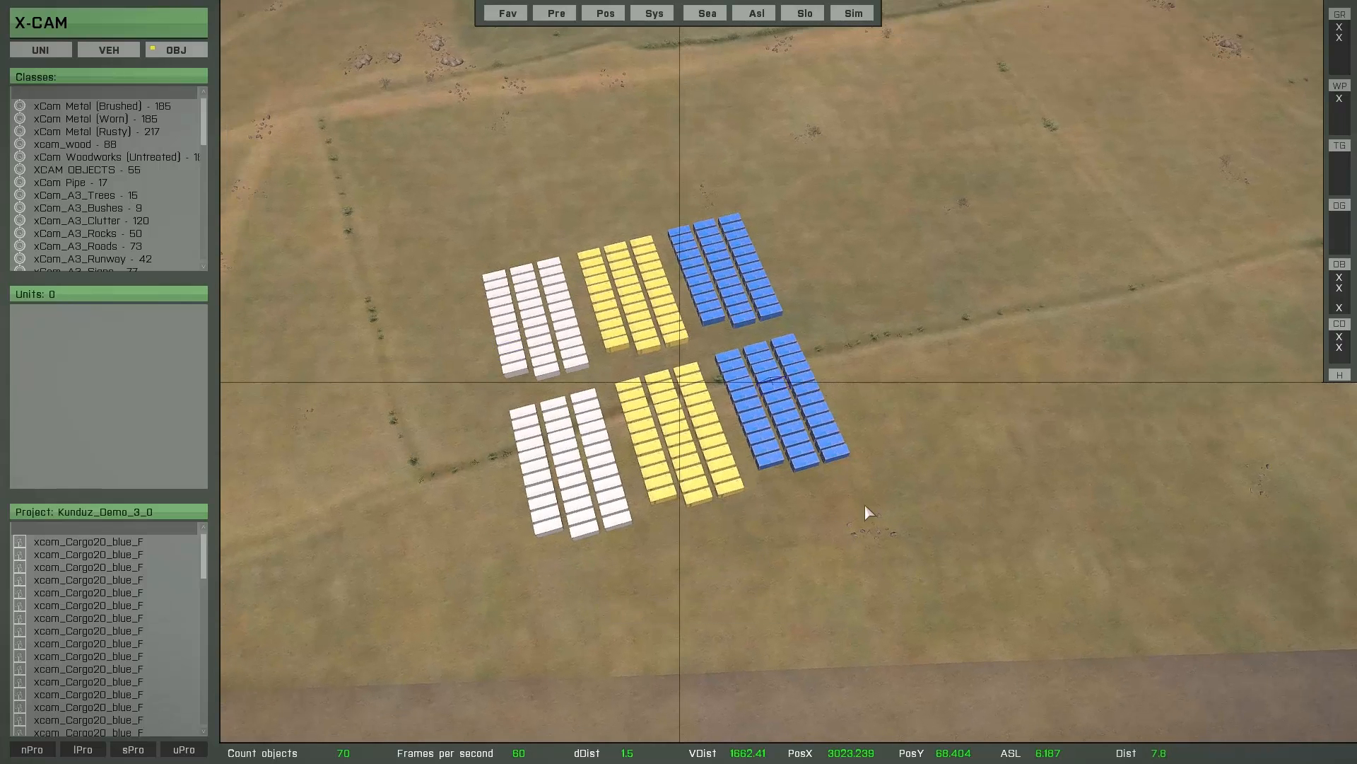
mouse_move(199, 711)
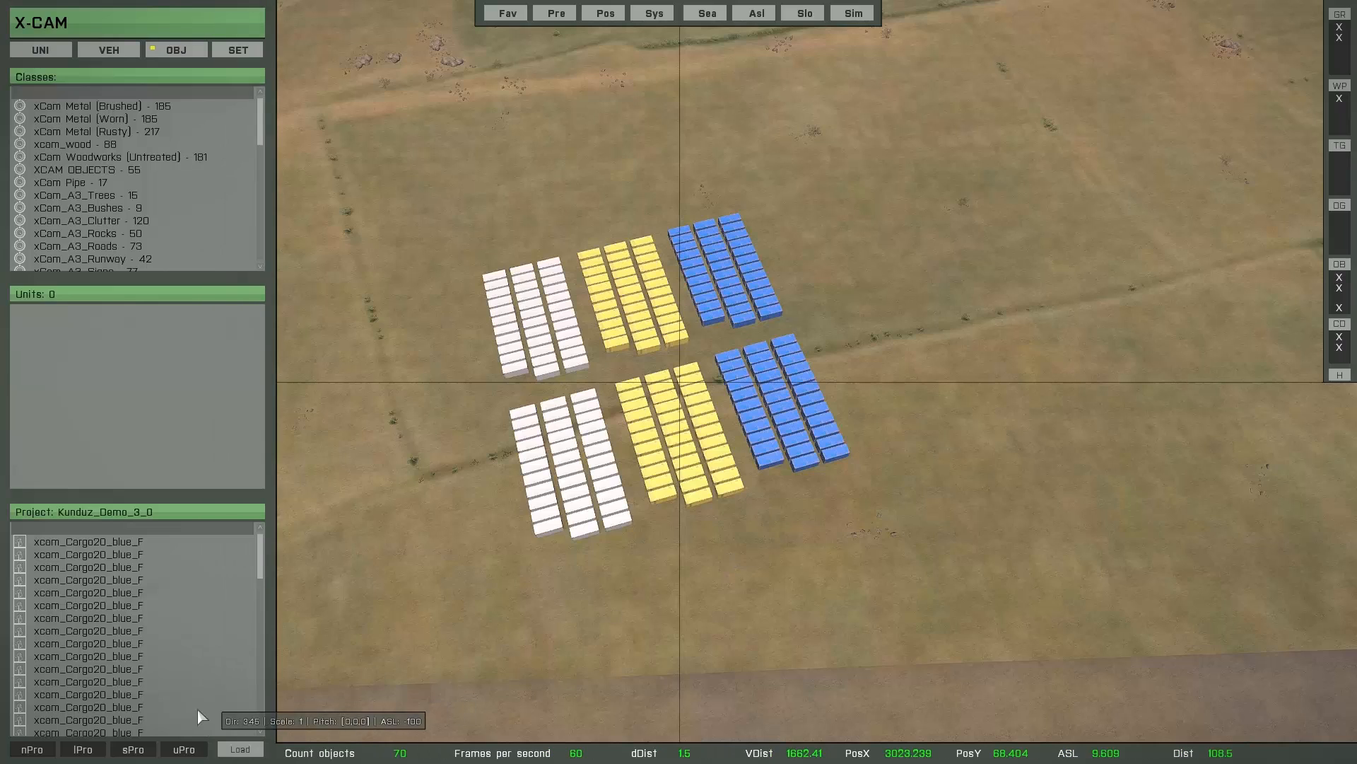
click(133, 750)
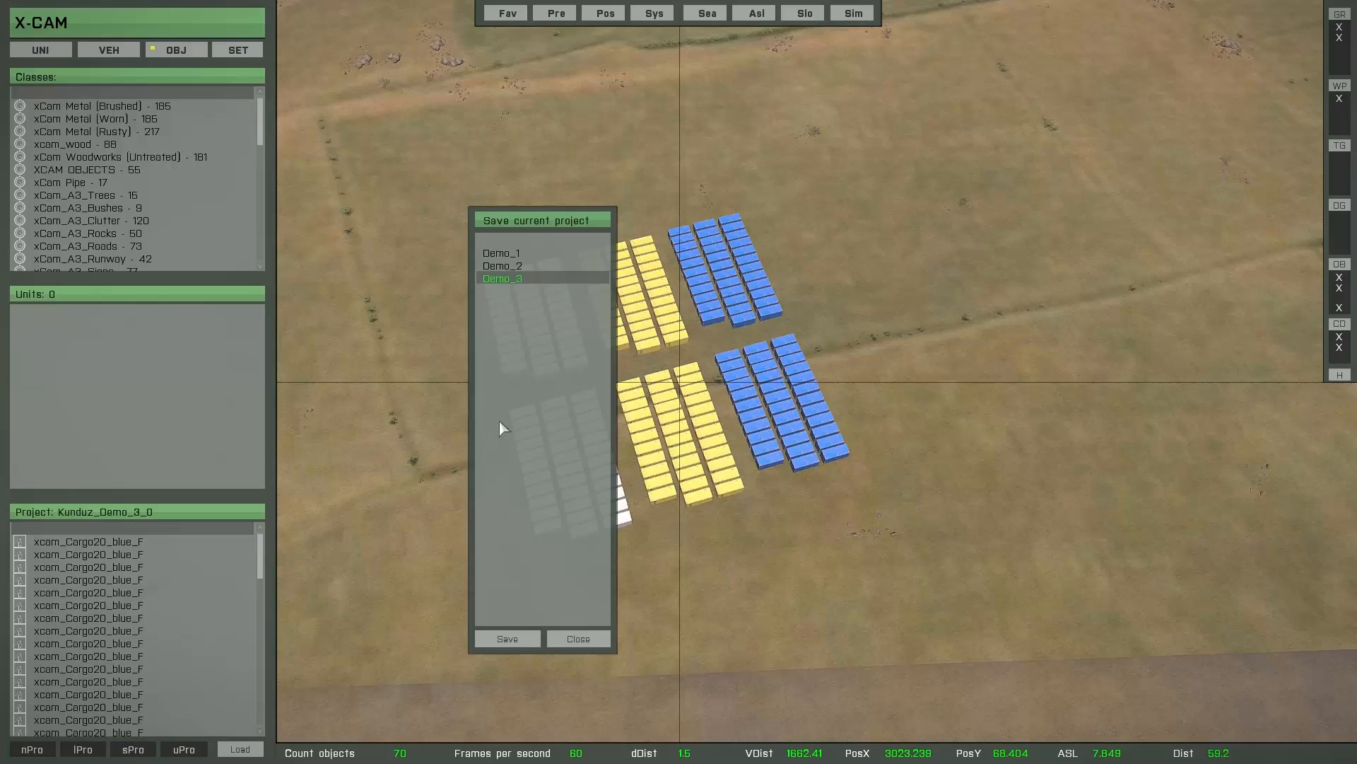
click(505, 241)
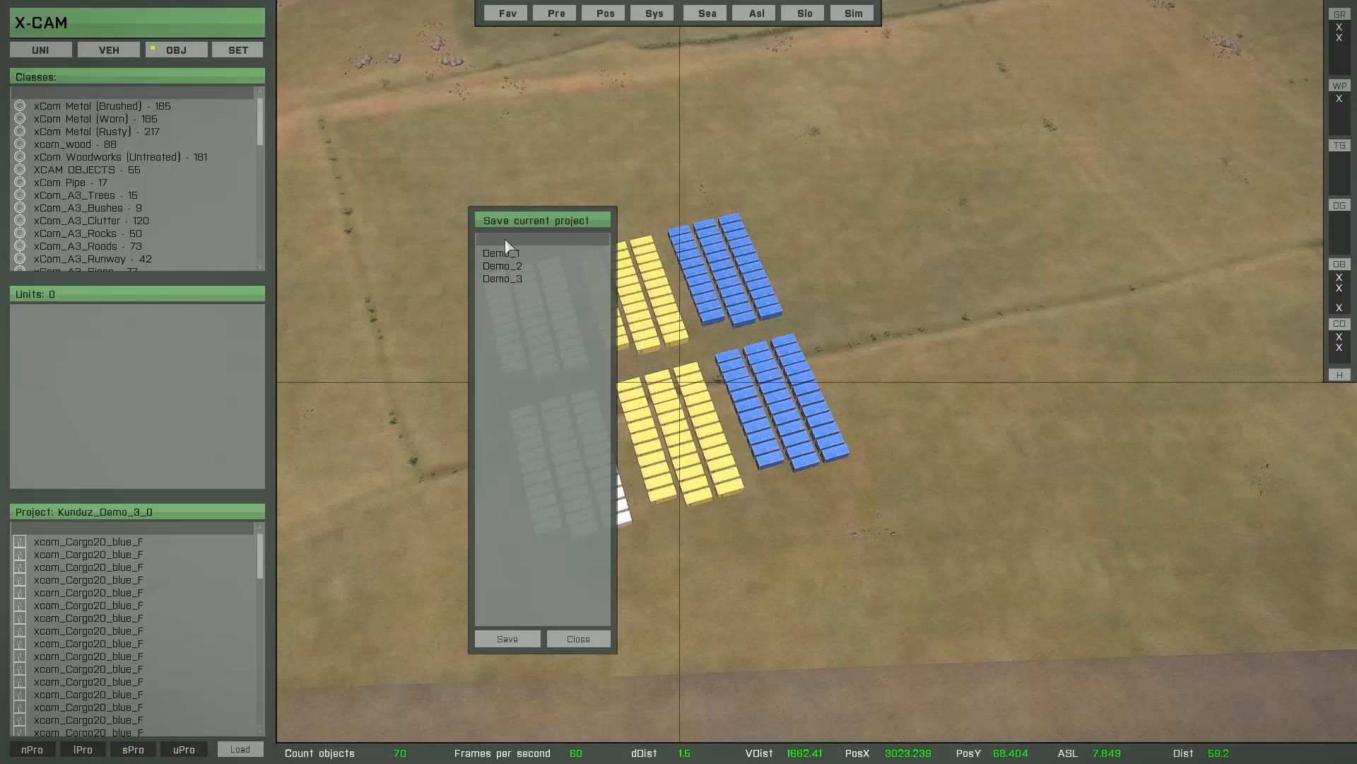
click(504, 640)
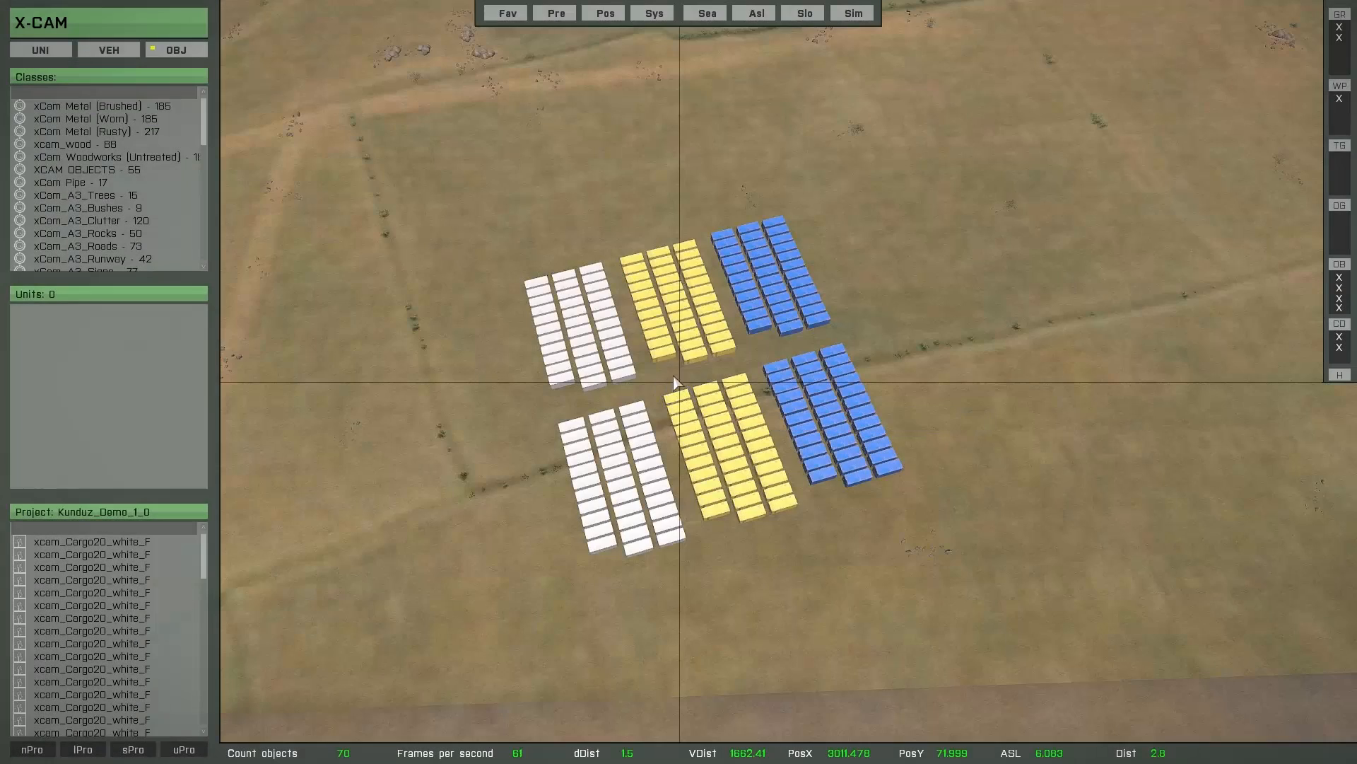
- Switch the active project by selecting a white, a yellow and a blue container in turn, and deselect the last one
click(560, 385)
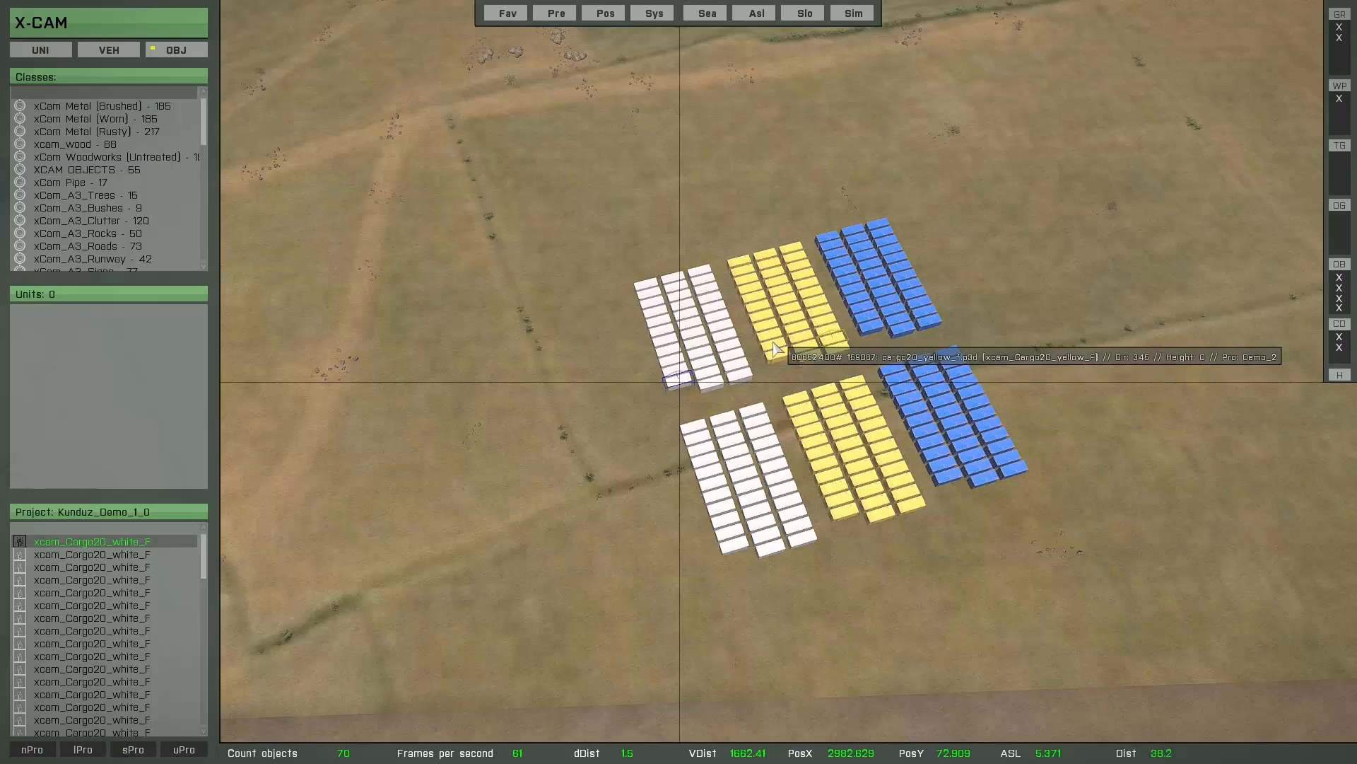
click(770, 278)
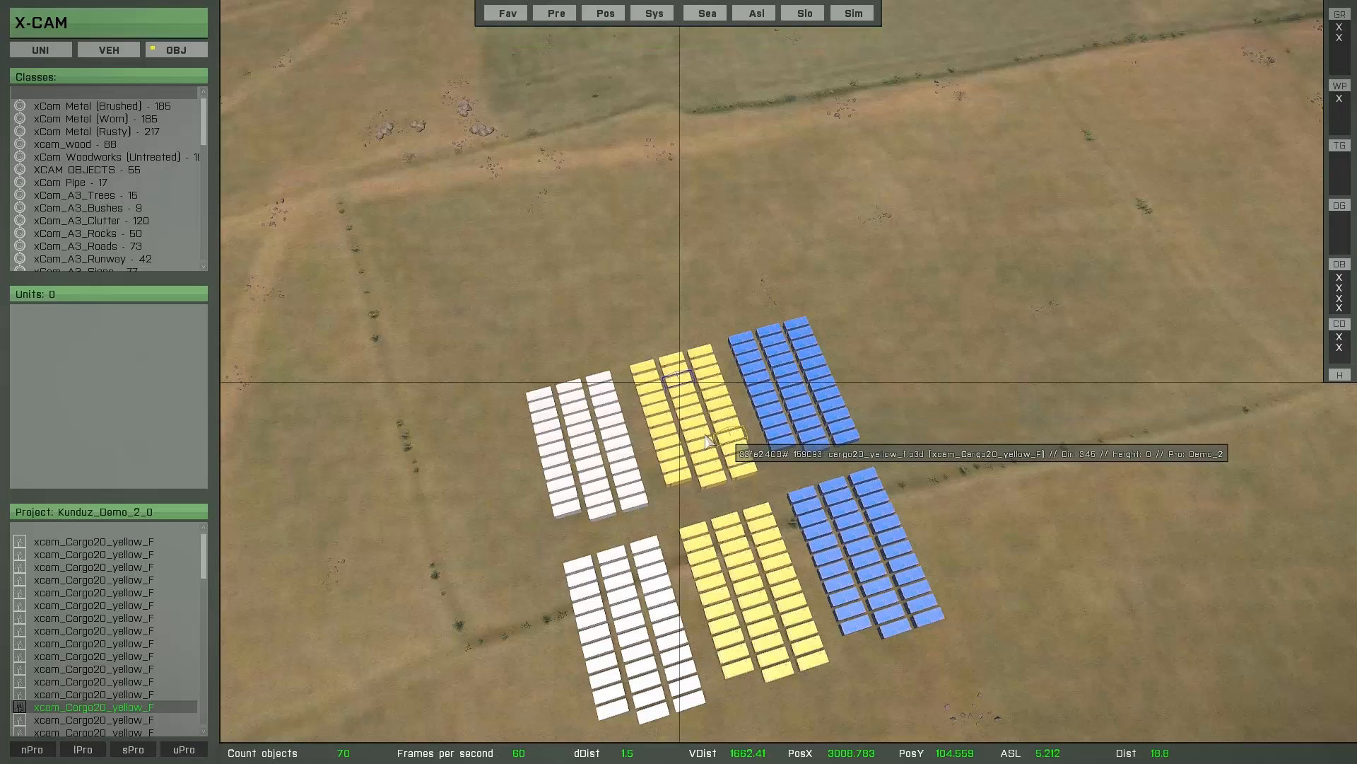
click(846, 438)
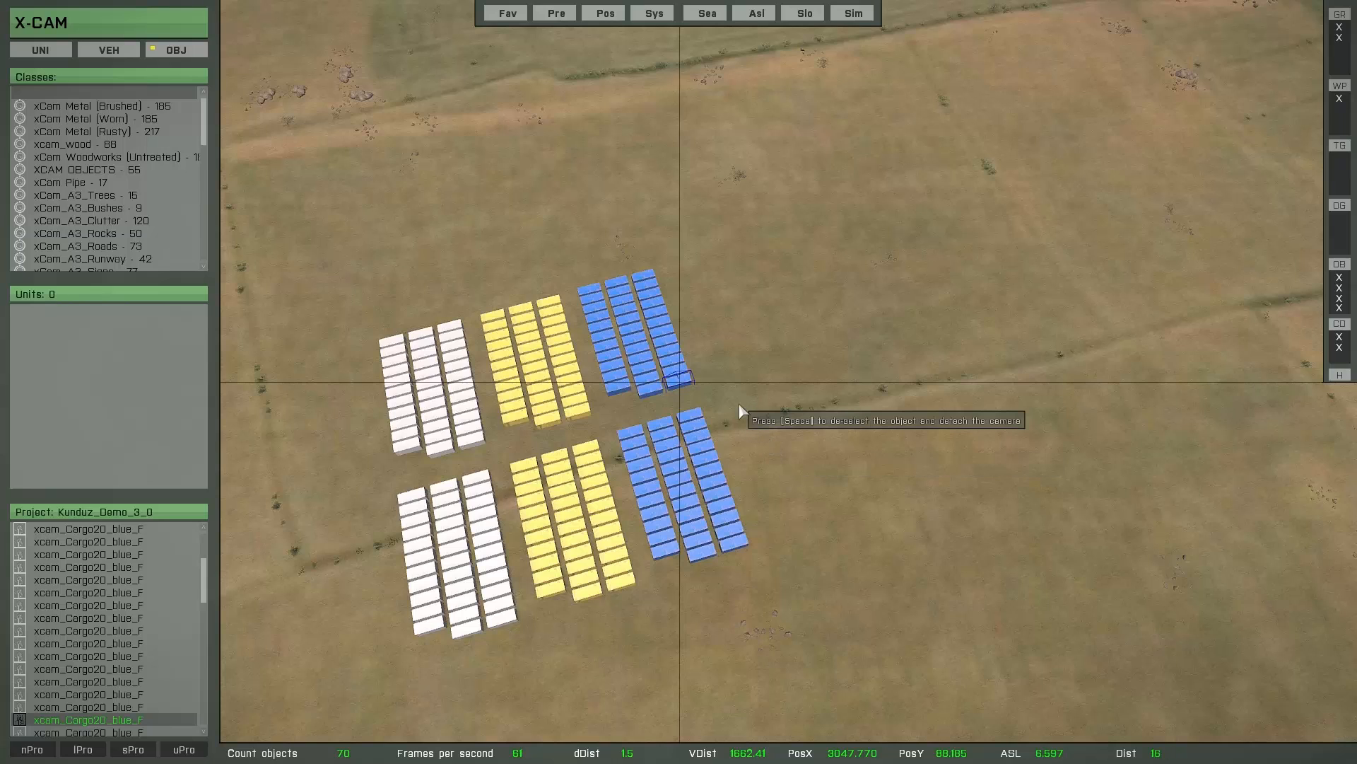
key(space)
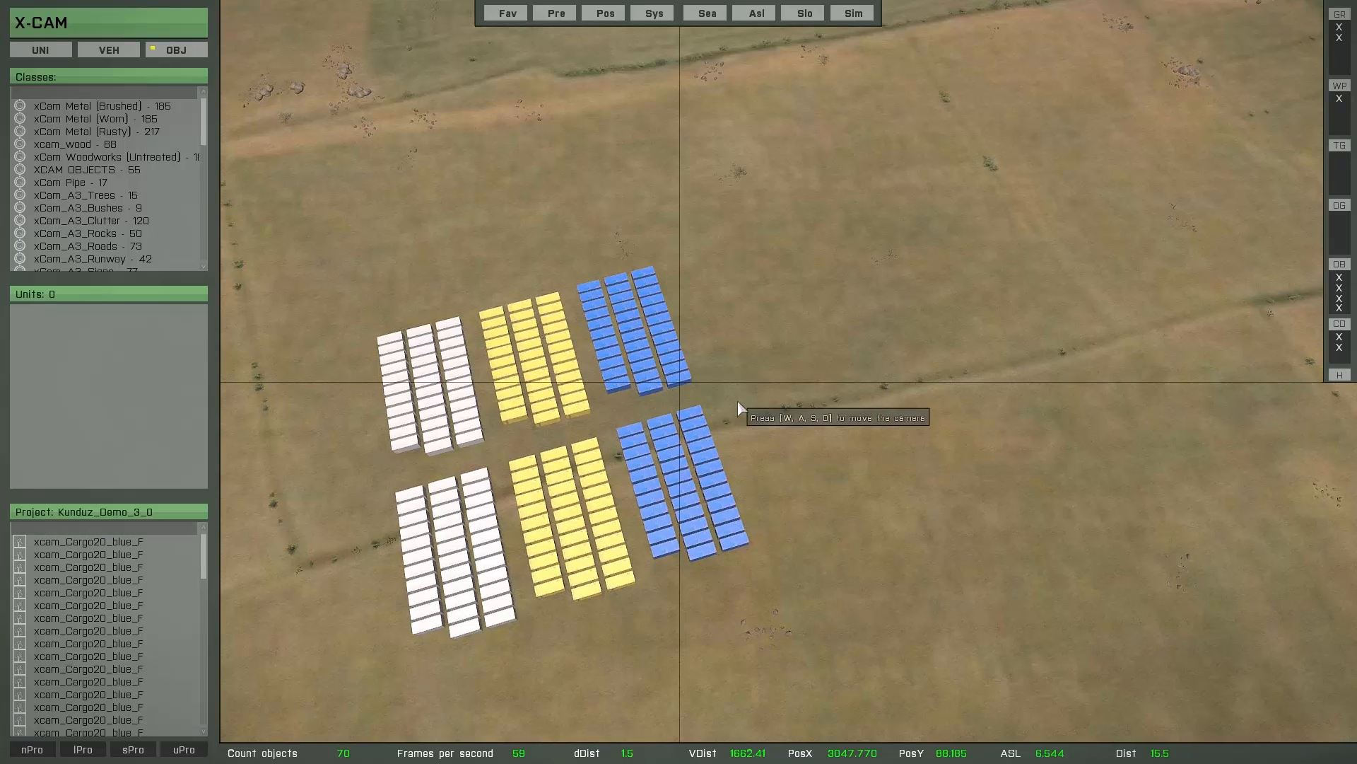
key(a)
key(a)
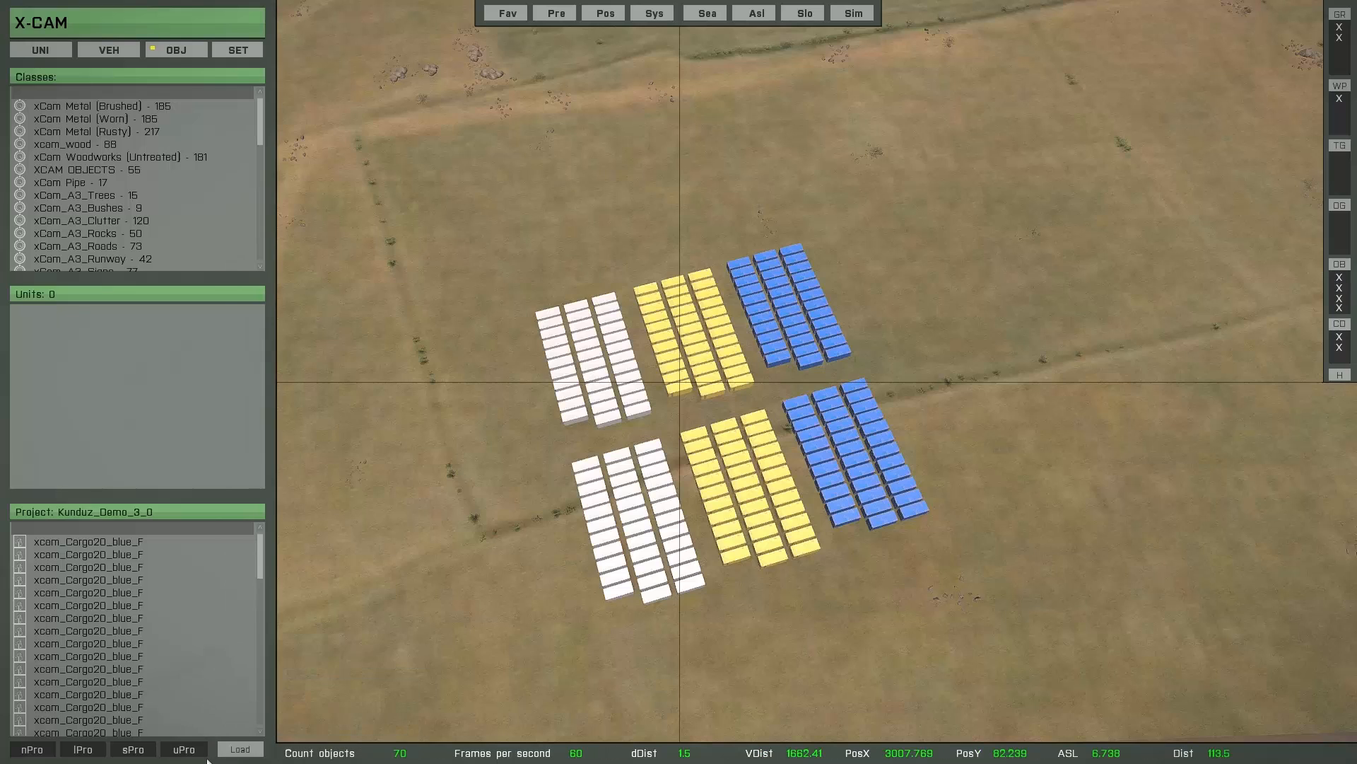
- Browse the active projects Demo_3, Demo_2 and Demo_1 back and forth in the unload list, ending on Demo_3, and close it without unloading
click(184, 750)
click(502, 279)
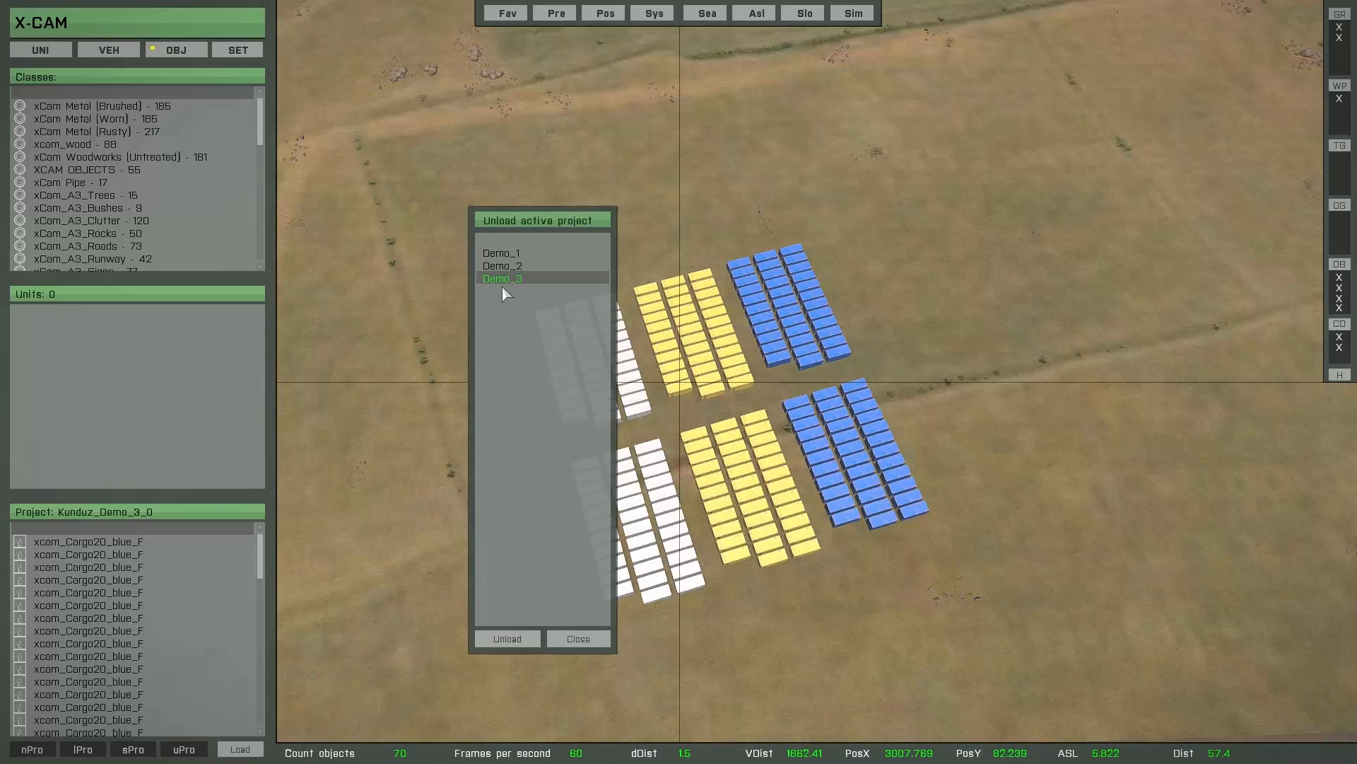
click(509, 266)
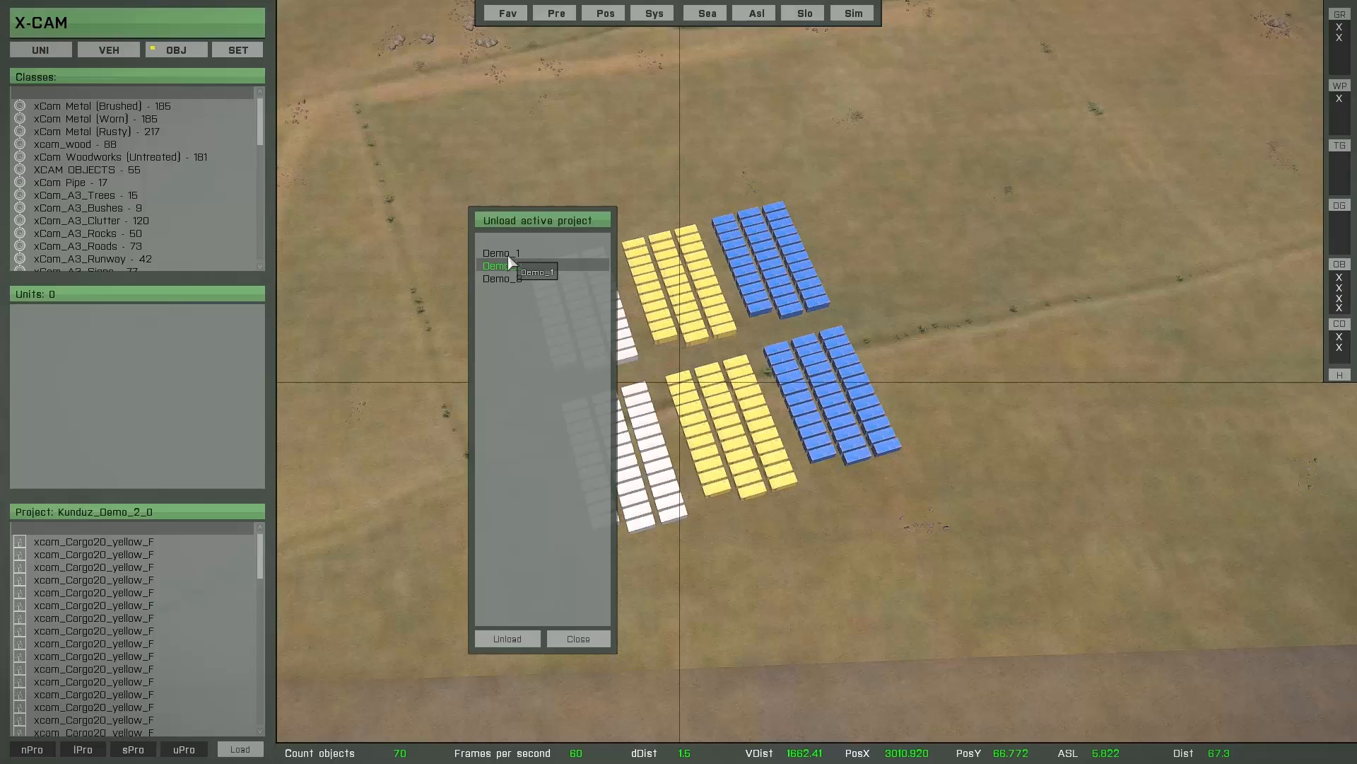
click(510, 258)
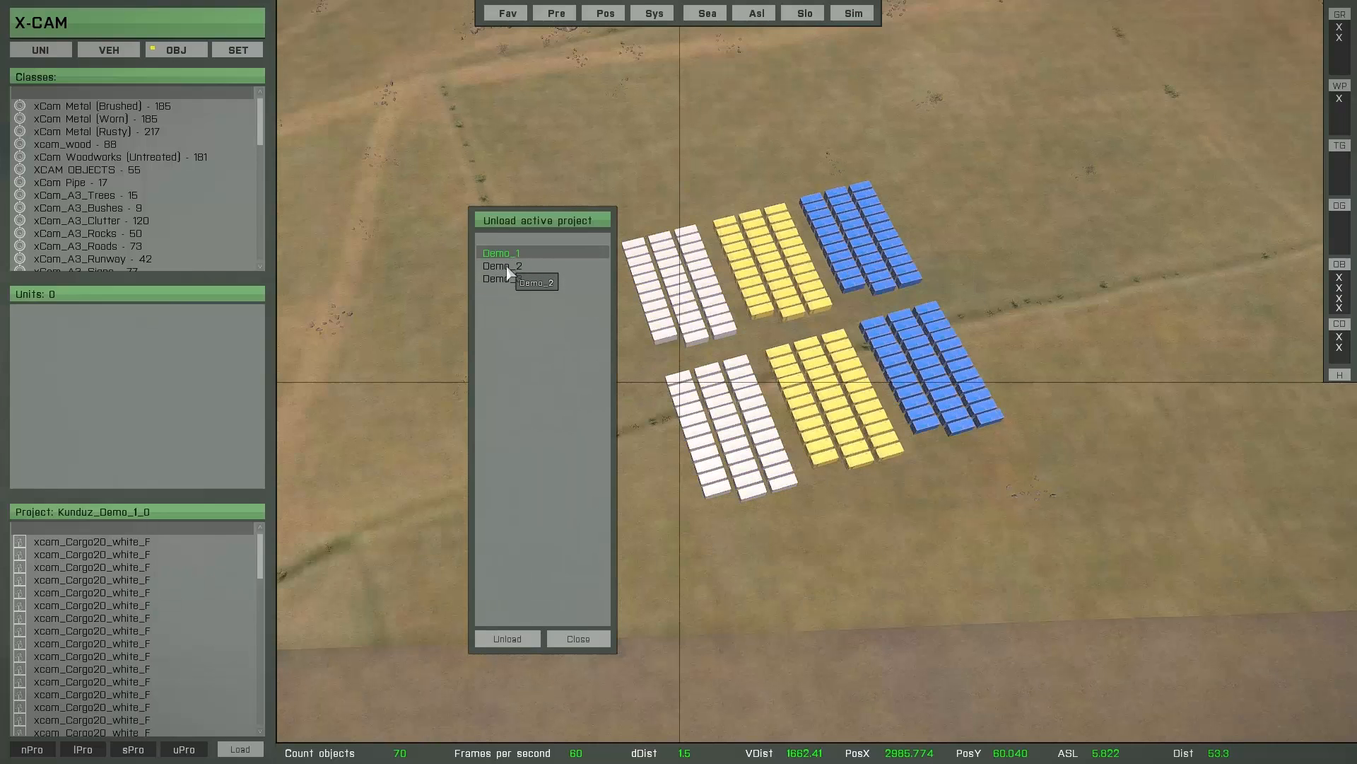
click(508, 269)
click(499, 280)
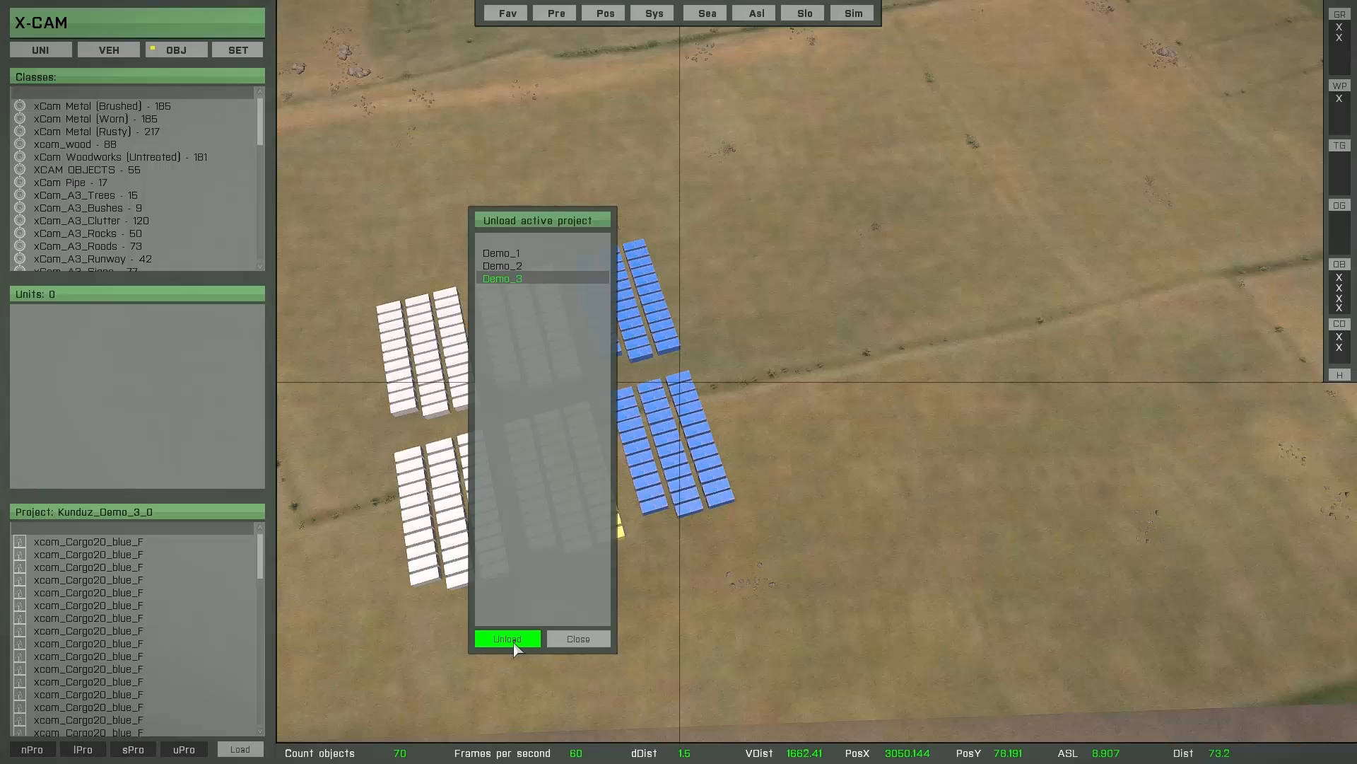
click(577, 638)
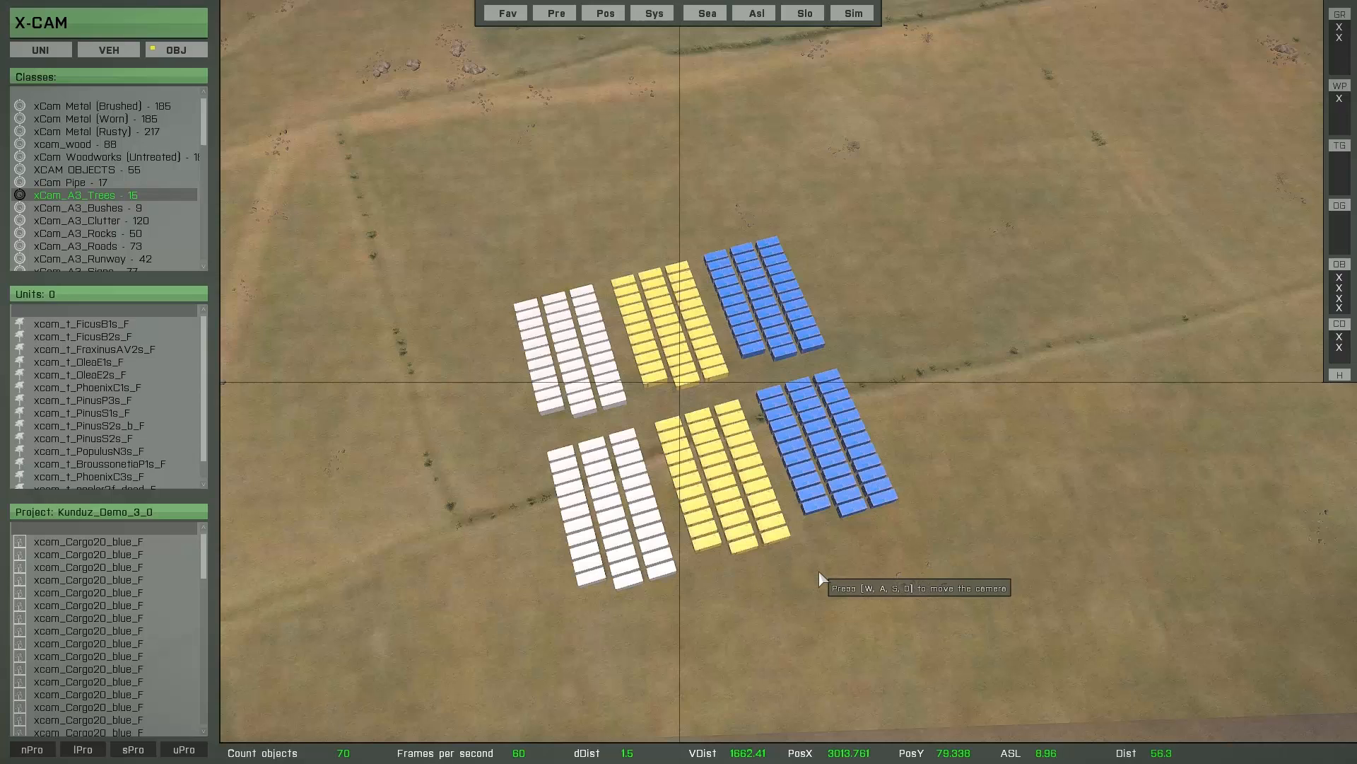
- Brush-select the nearest rows of white, yellow and blue containers and move them to open ground beyond the blue block, saving their new positions
key(space)
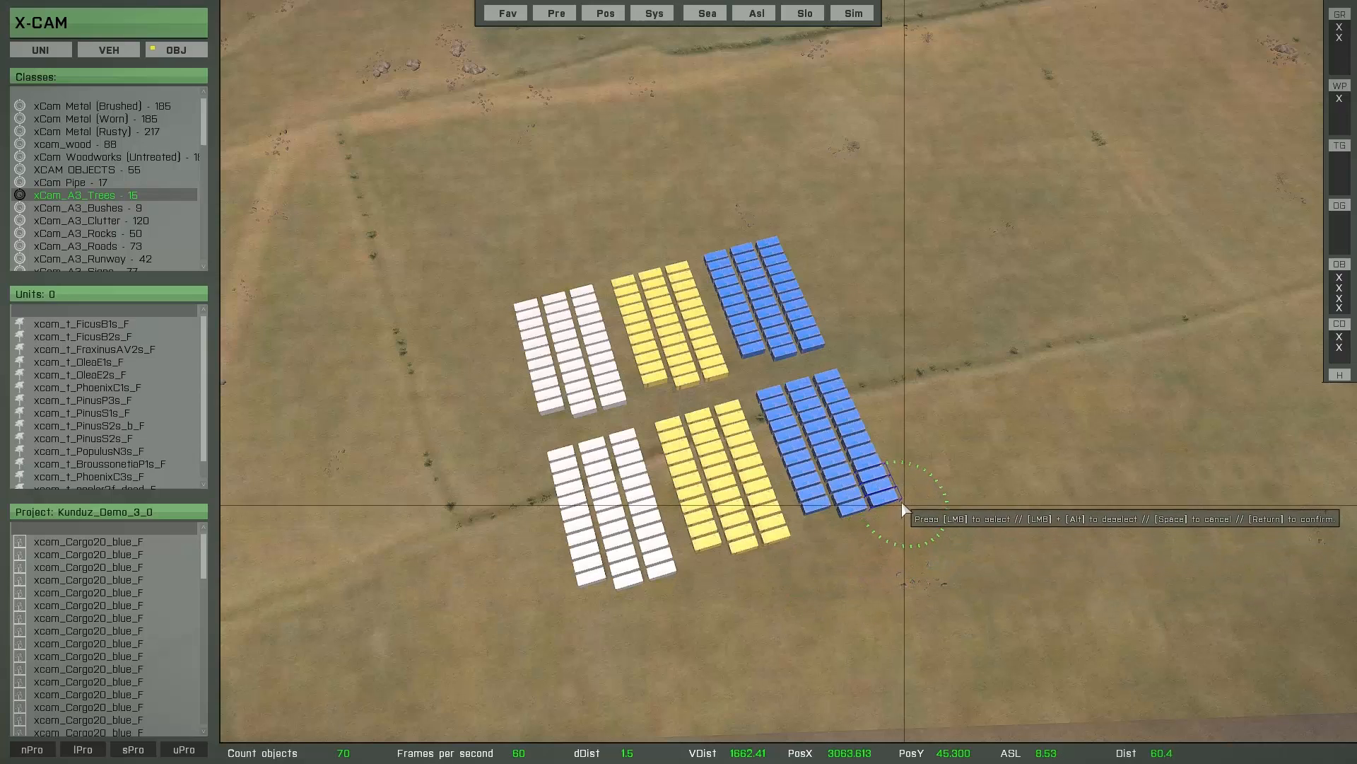
mouse_move(900, 505)
mouse_down()
mouse_move(608, 597)
mouse_move(628, 604)
mouse_move(848, 524)
mouse_up()
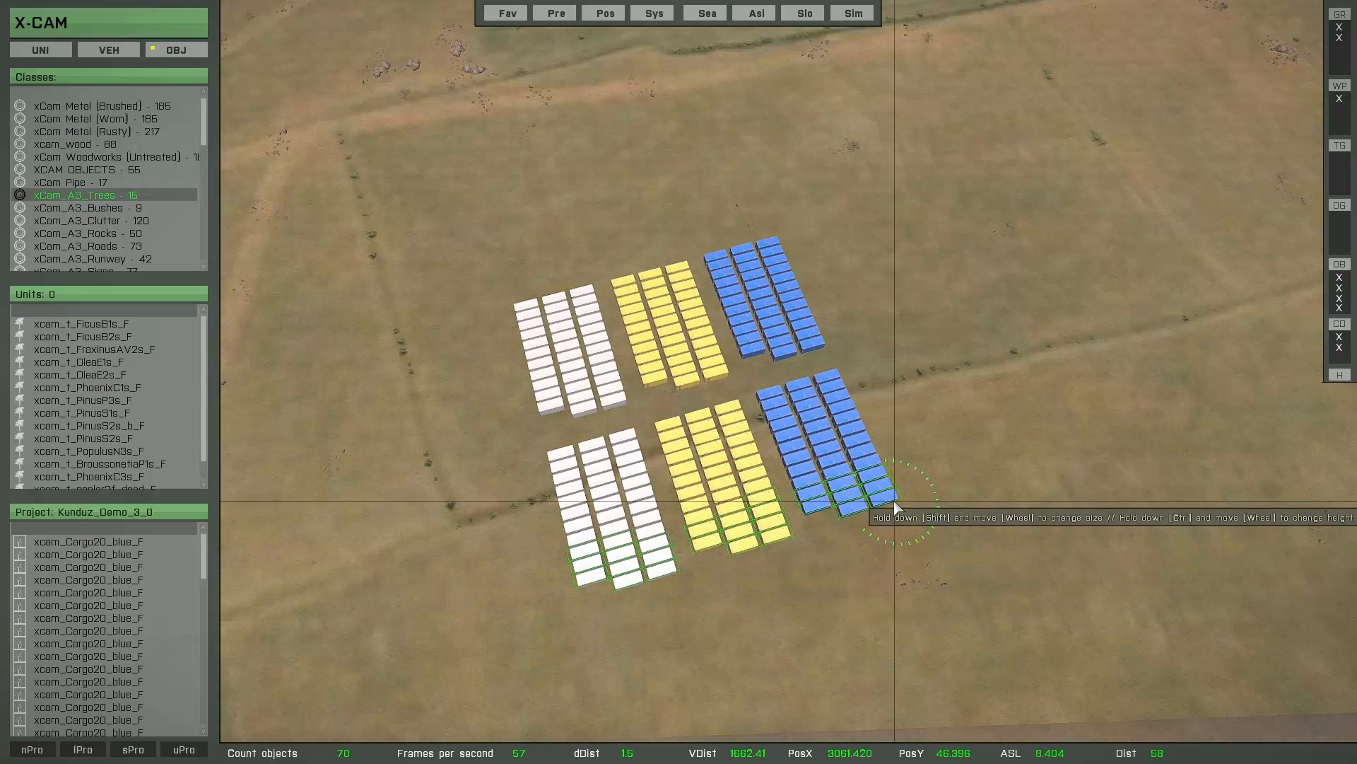
key(space)
mouse_move(774, 577)
mouse_down()
mouse_move(802, 603)
mouse_move(881, 611)
mouse_move(1053, 579)
mouse_move(1145, 505)
mouse_move(1075, 343)
mouse_move(1040, 299)
mouse_up()
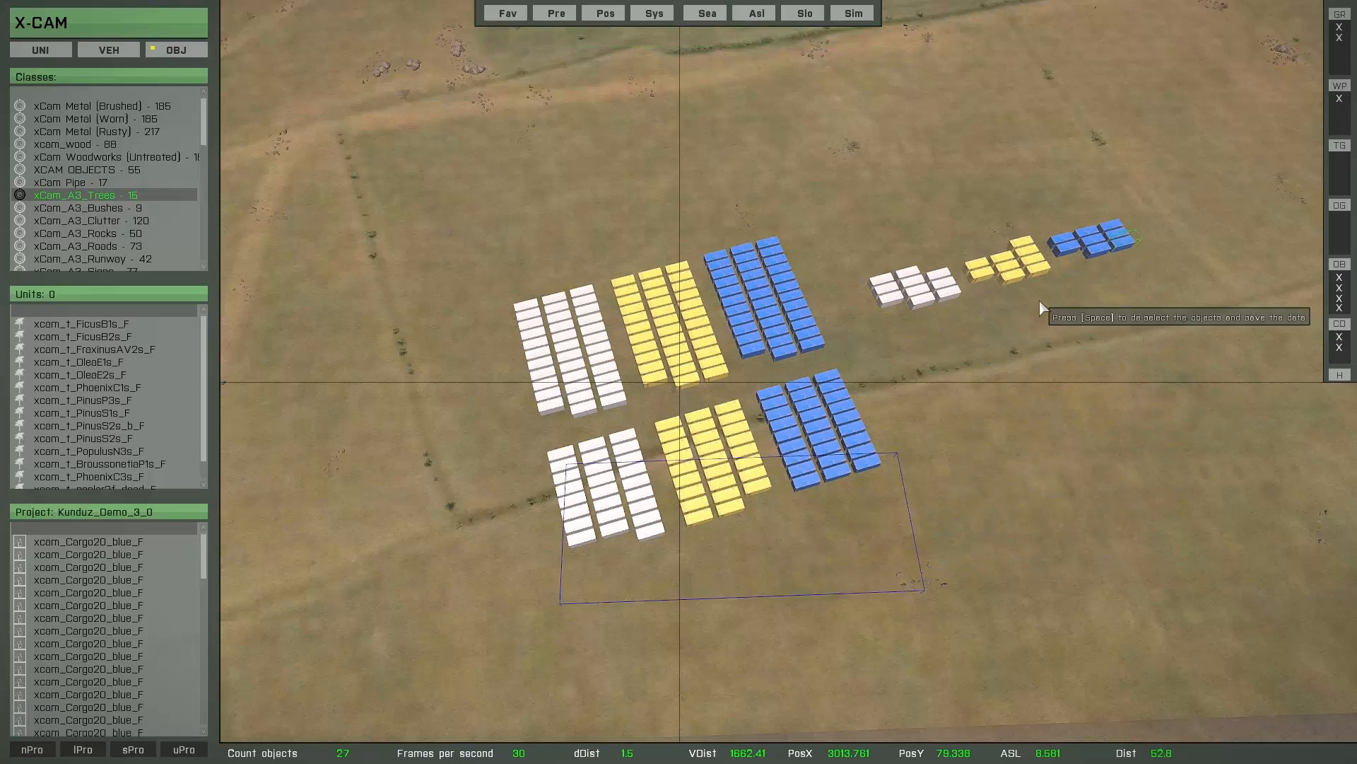
key(space)
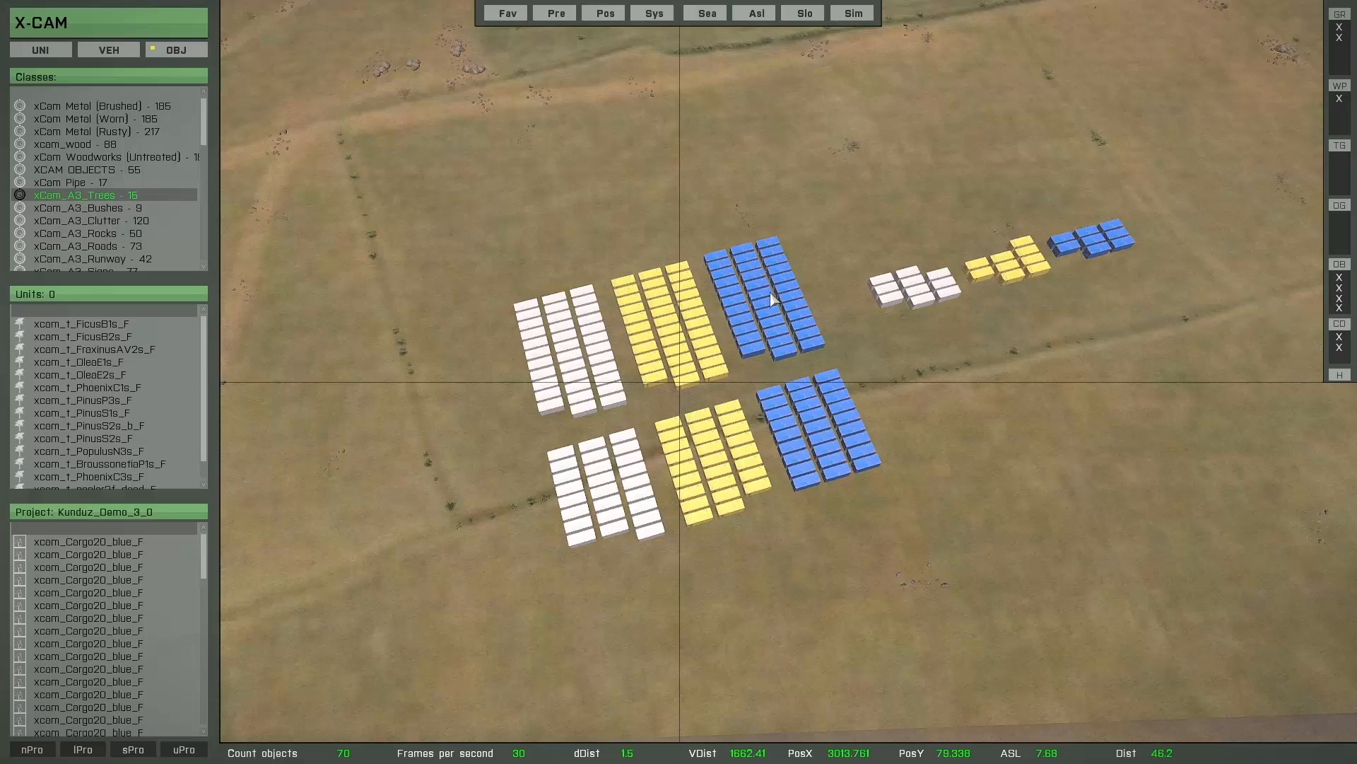
- Save all loaded projects at once and unload all of them, choosing the blank entry instead of a single project each time
click(114, 752)
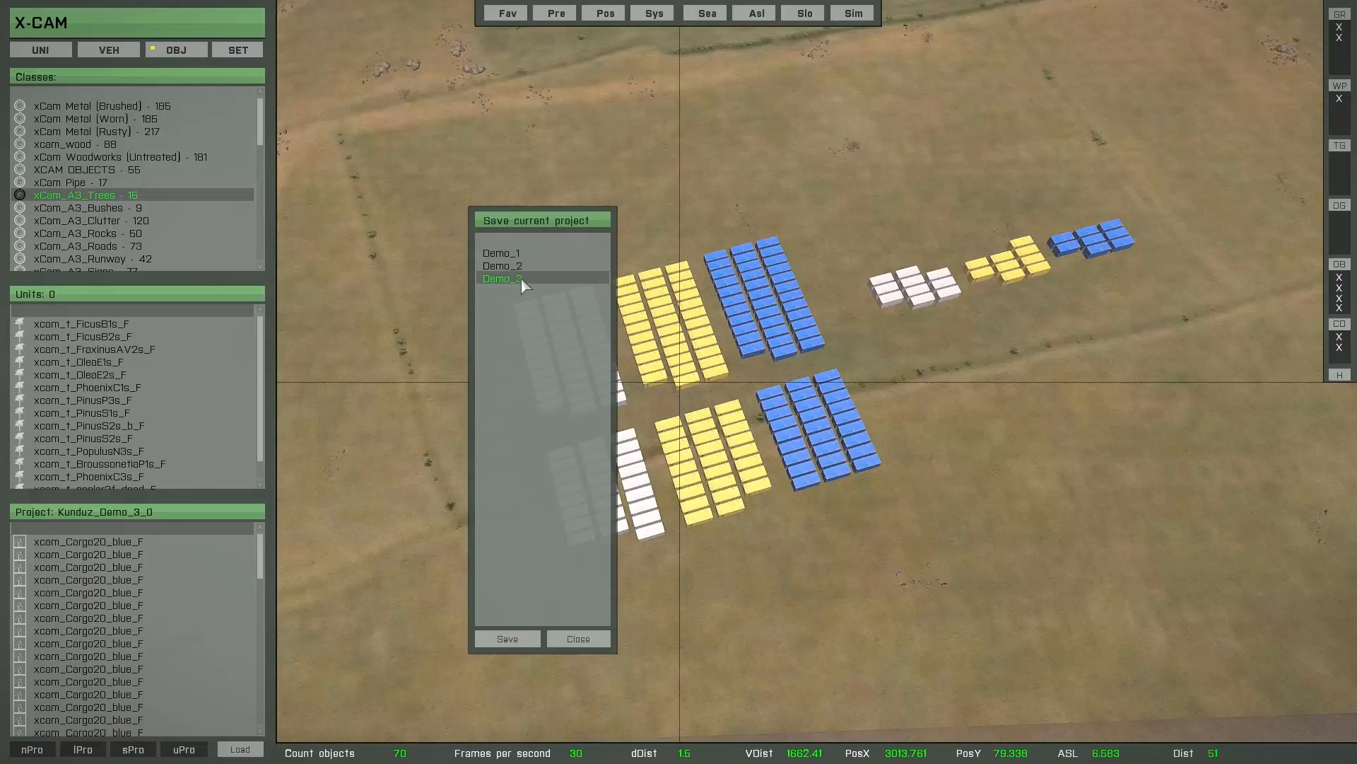
click(511, 242)
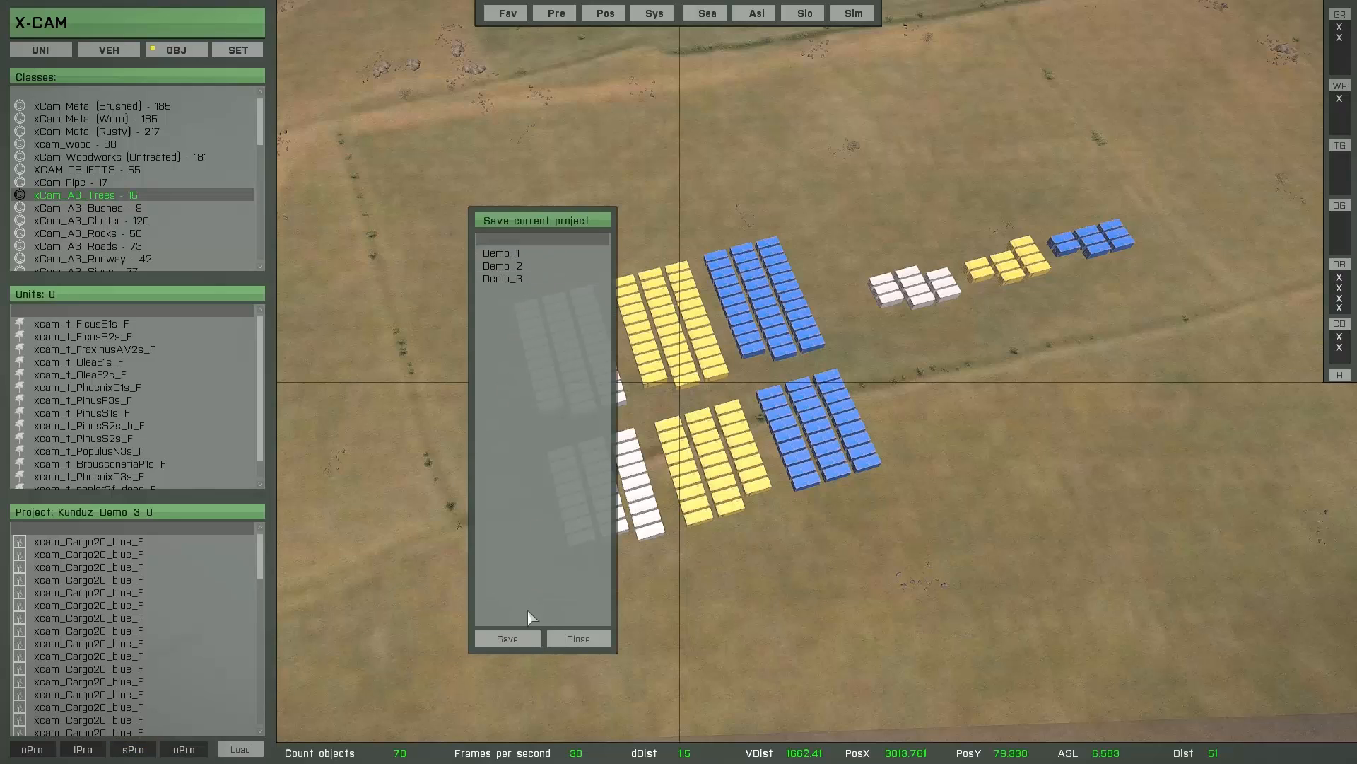
click(507, 638)
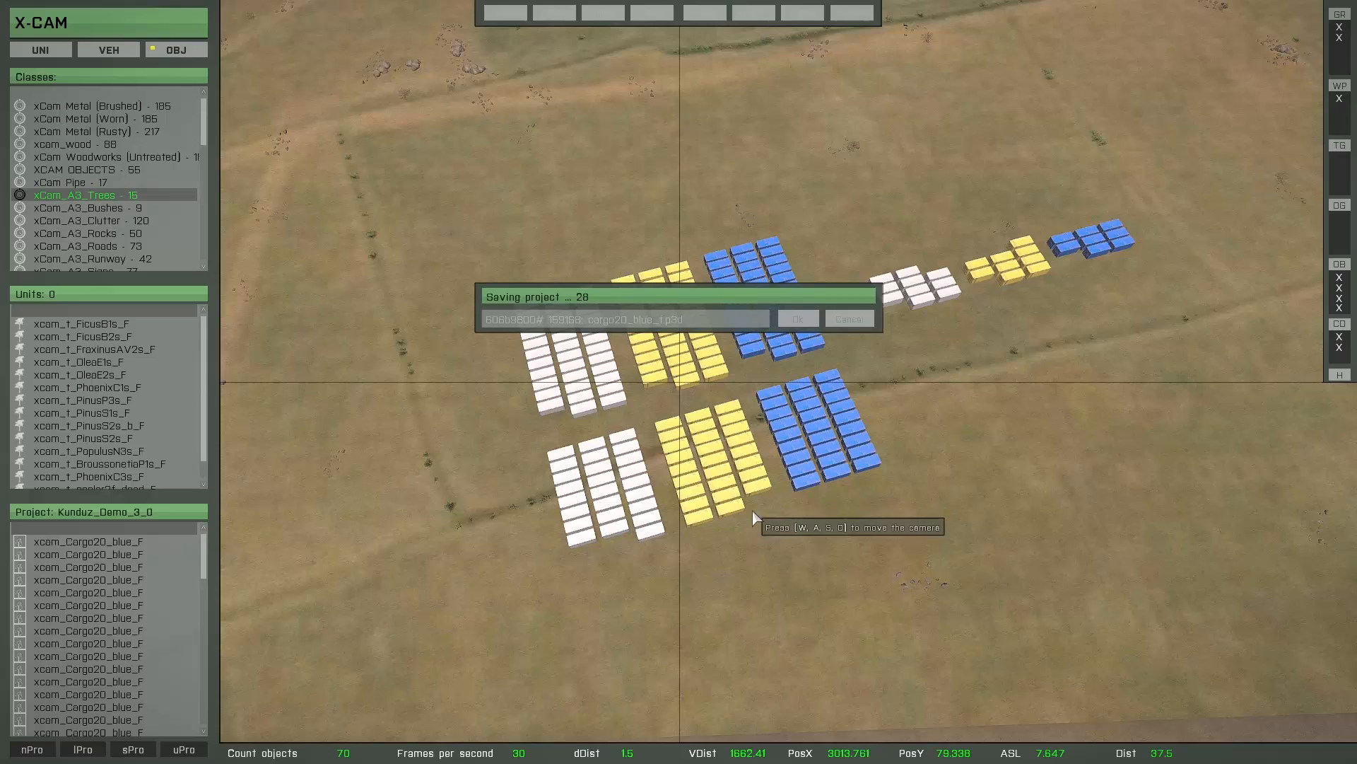
click(184, 750)
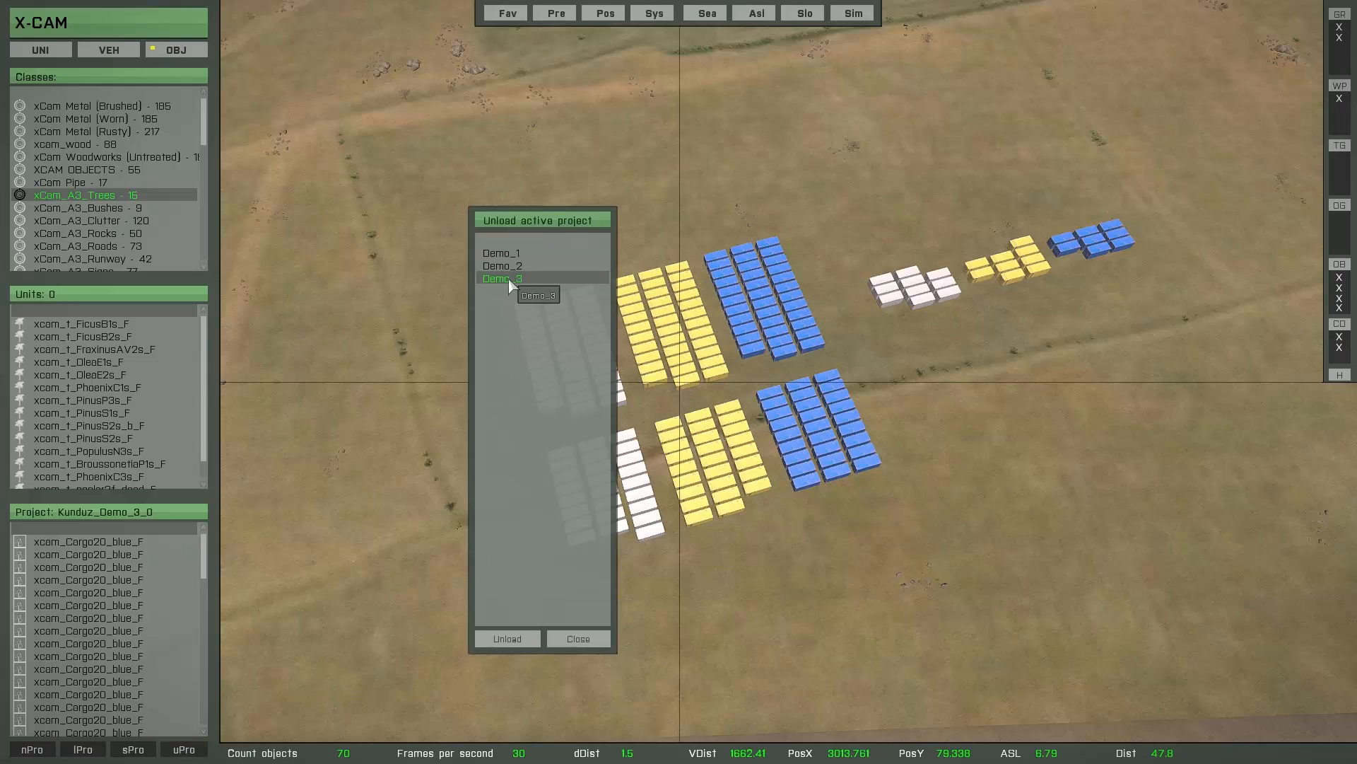
click(510, 237)
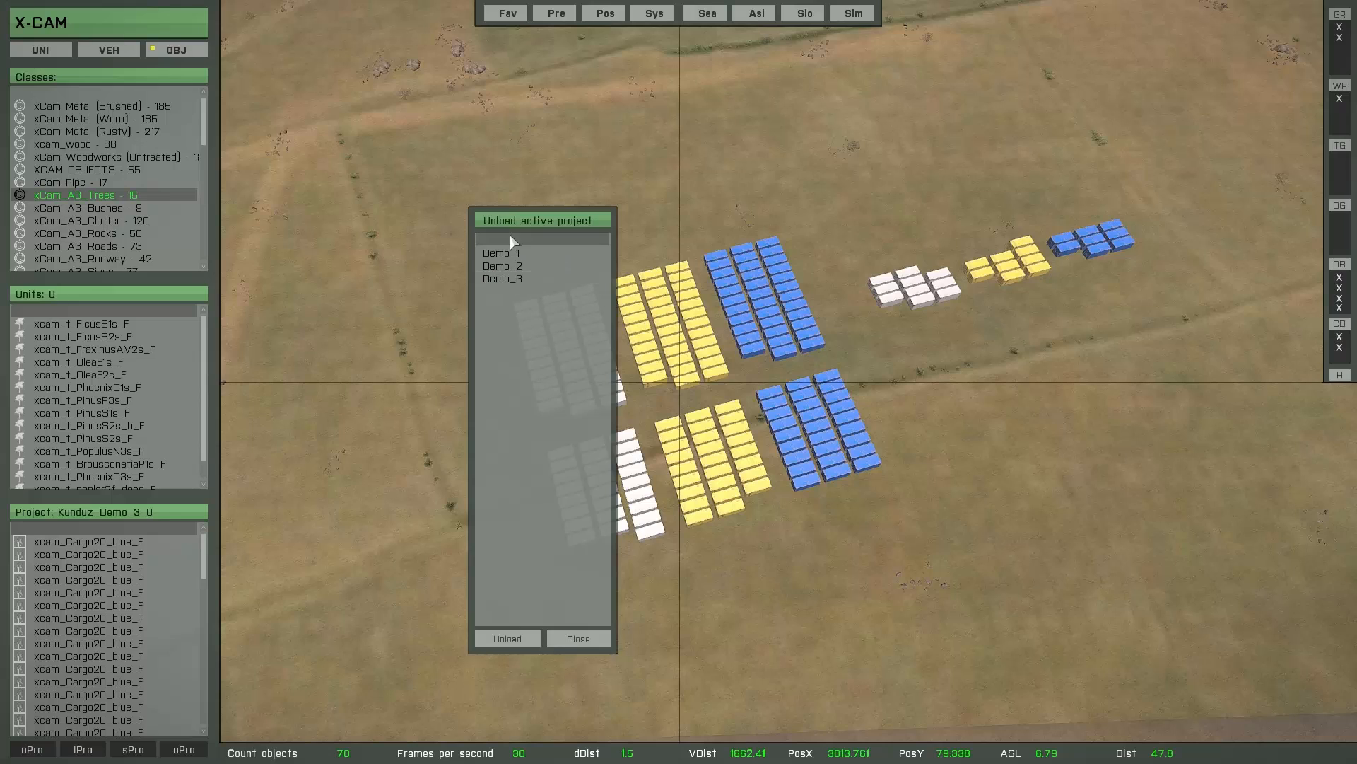
click(508, 639)
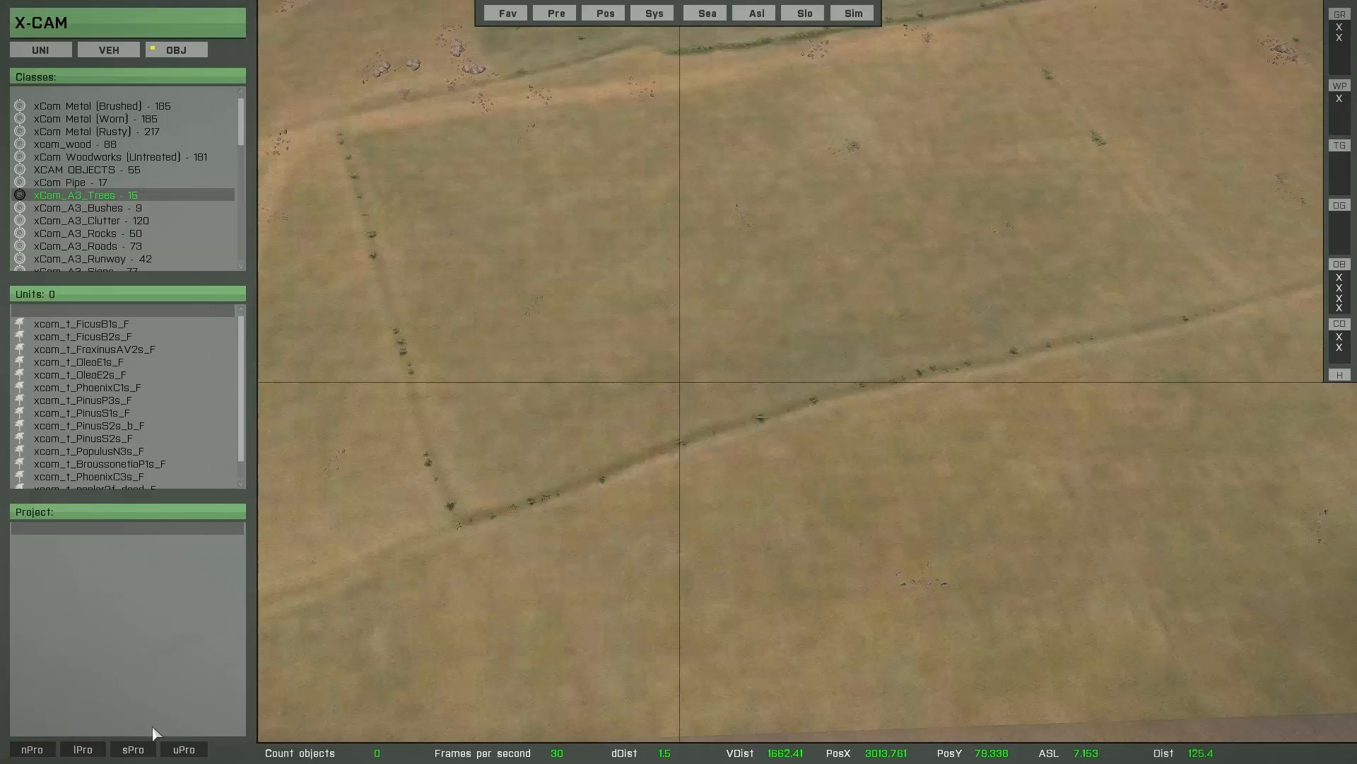
- Mark the saved projects Demo_1, Demo_2 and Demo_3 and load them together
click(93, 752)
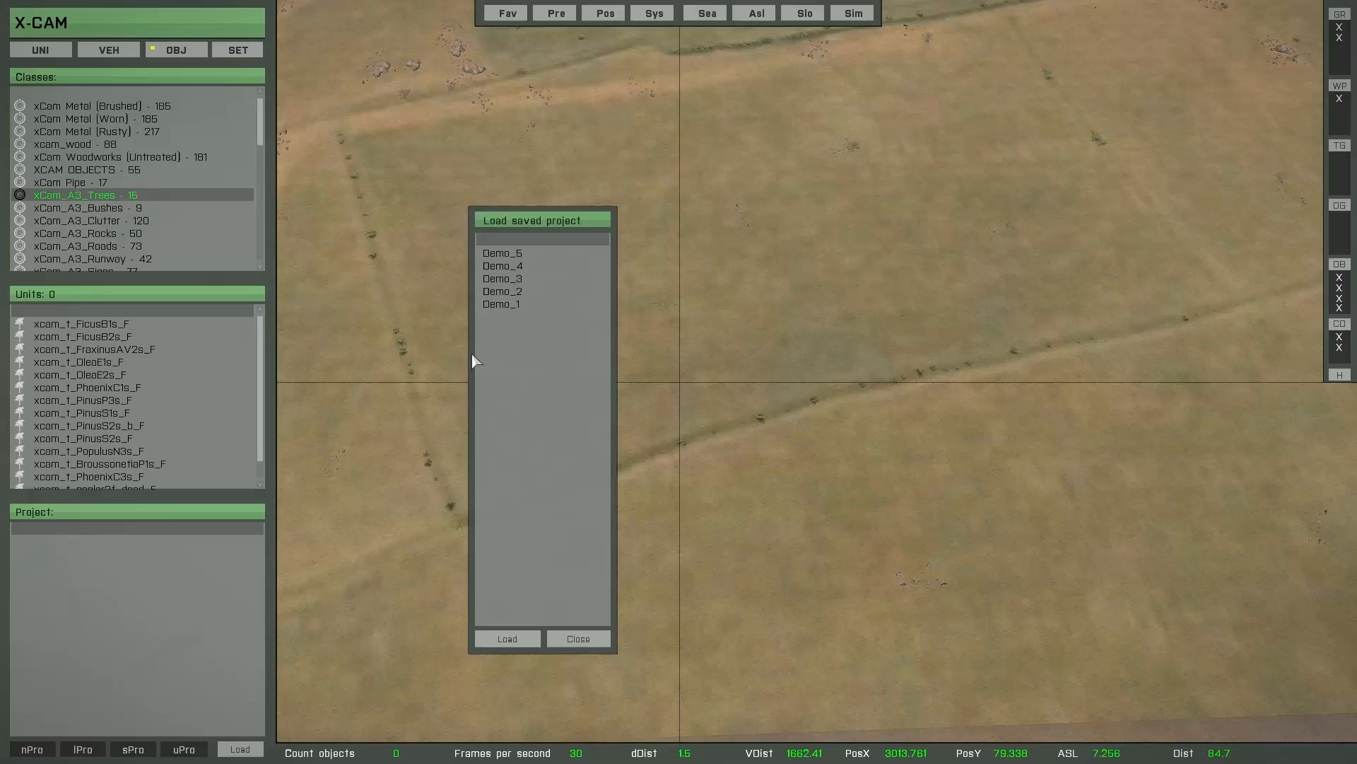
click(495, 305)
click(496, 292)
click(499, 279)
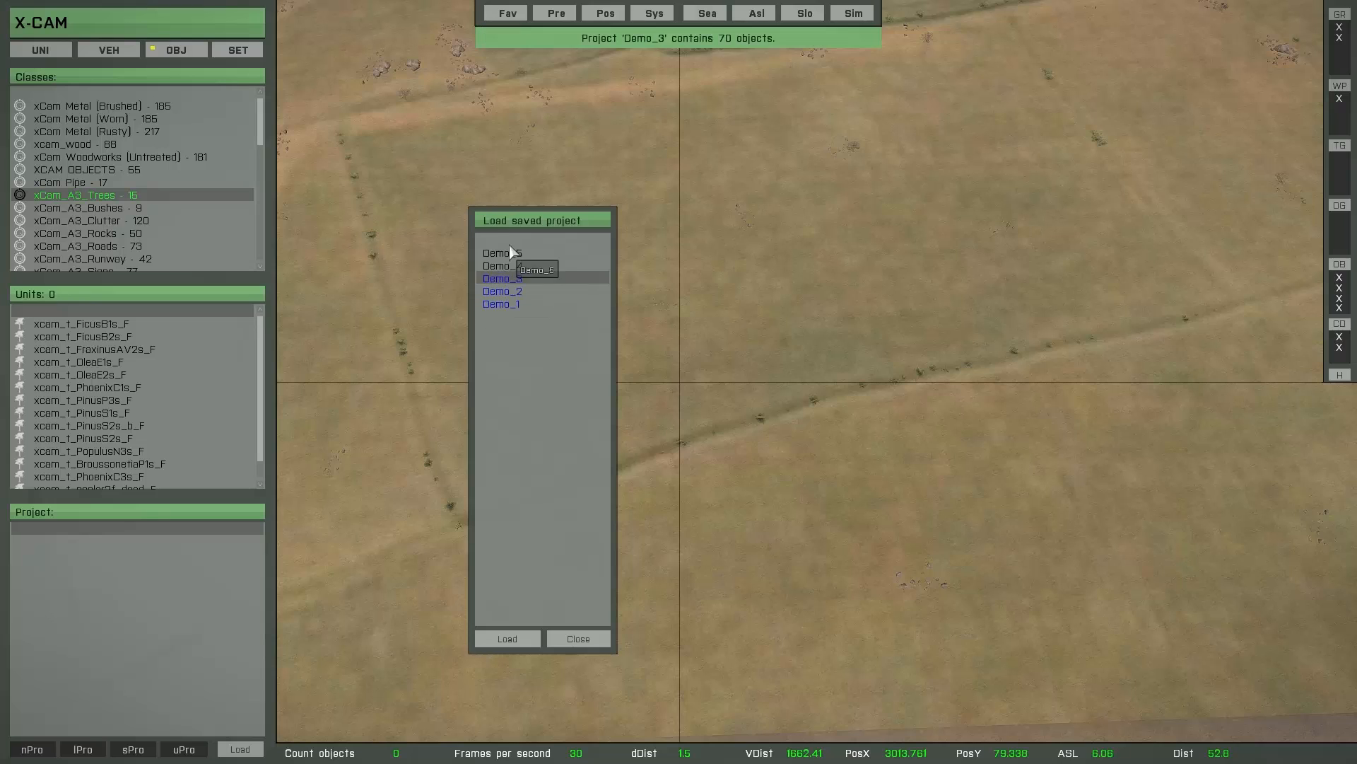
click(509, 242)
click(505, 637)
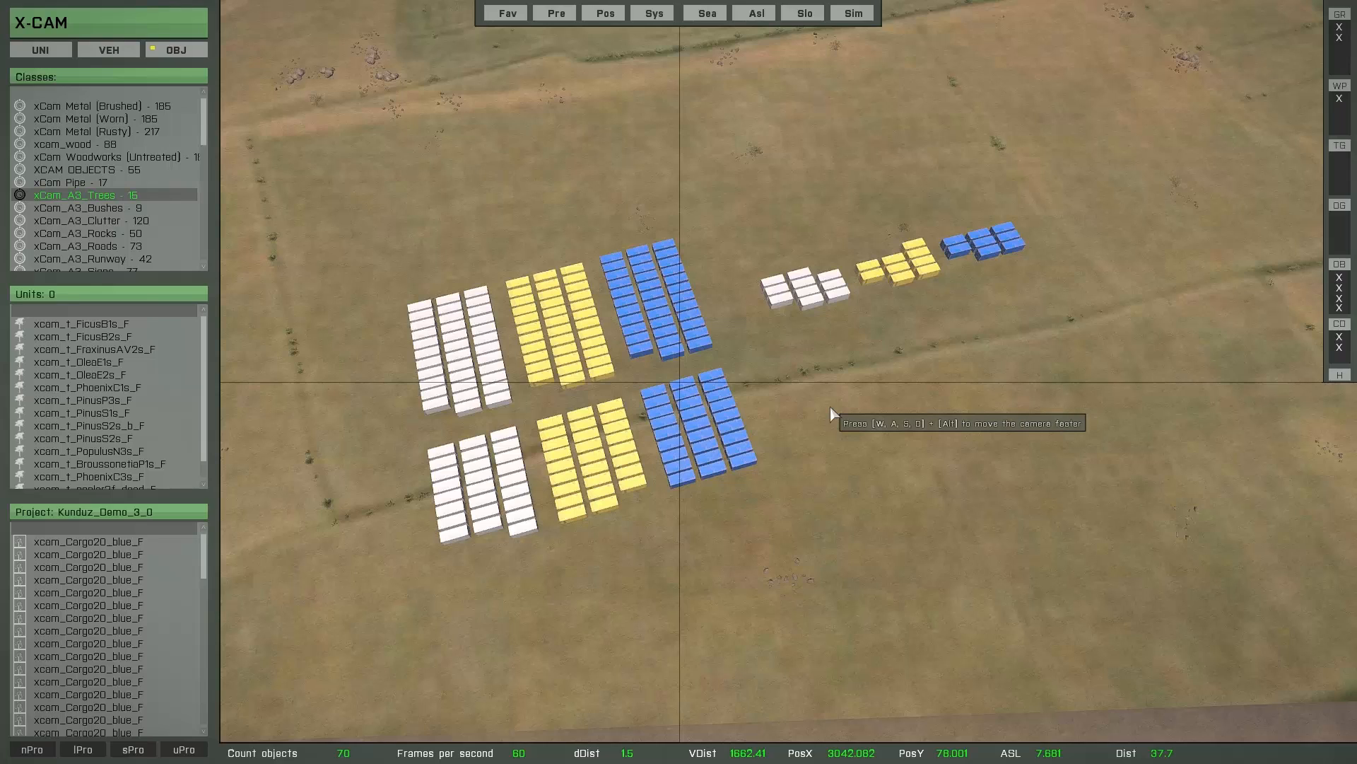
- Mark the separate small group of blue containers for deletion with the area brush, and cancel the deletion
key(Delete)
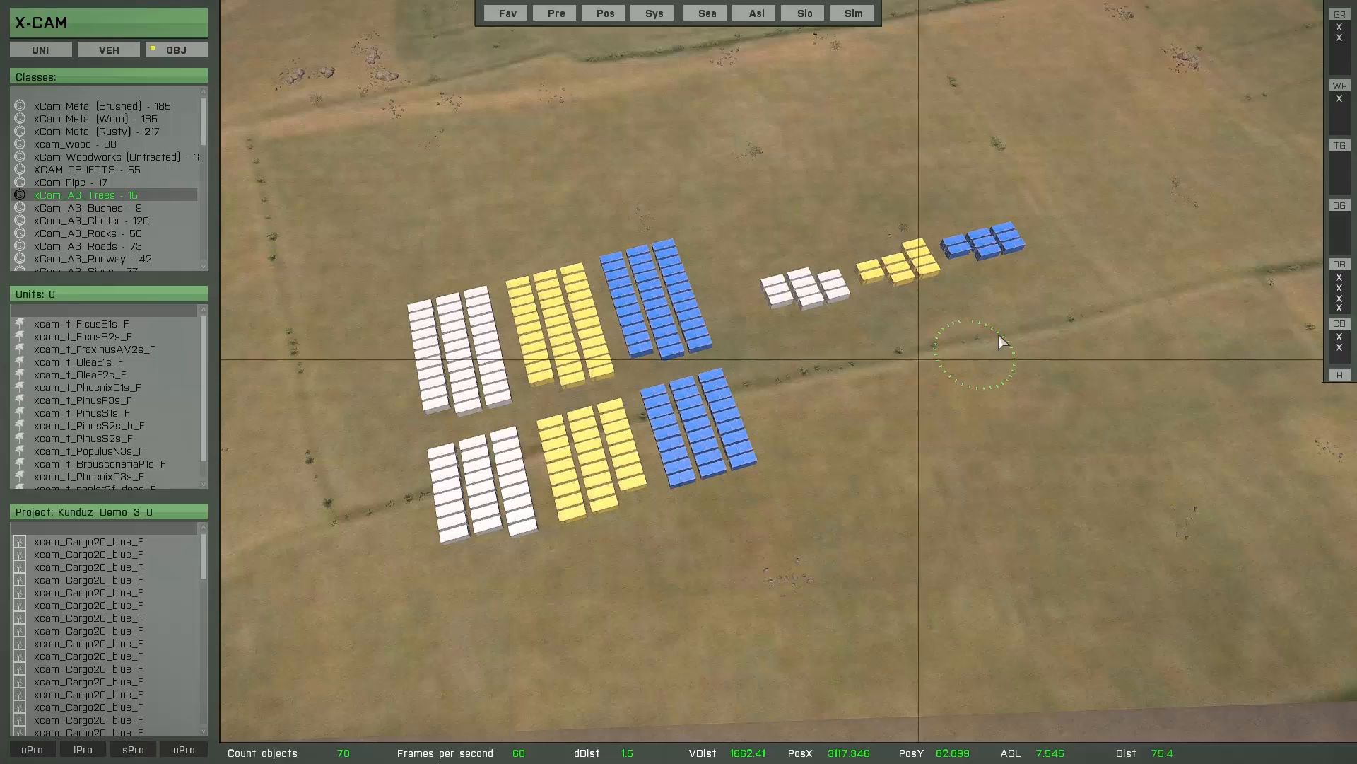
click(993, 243)
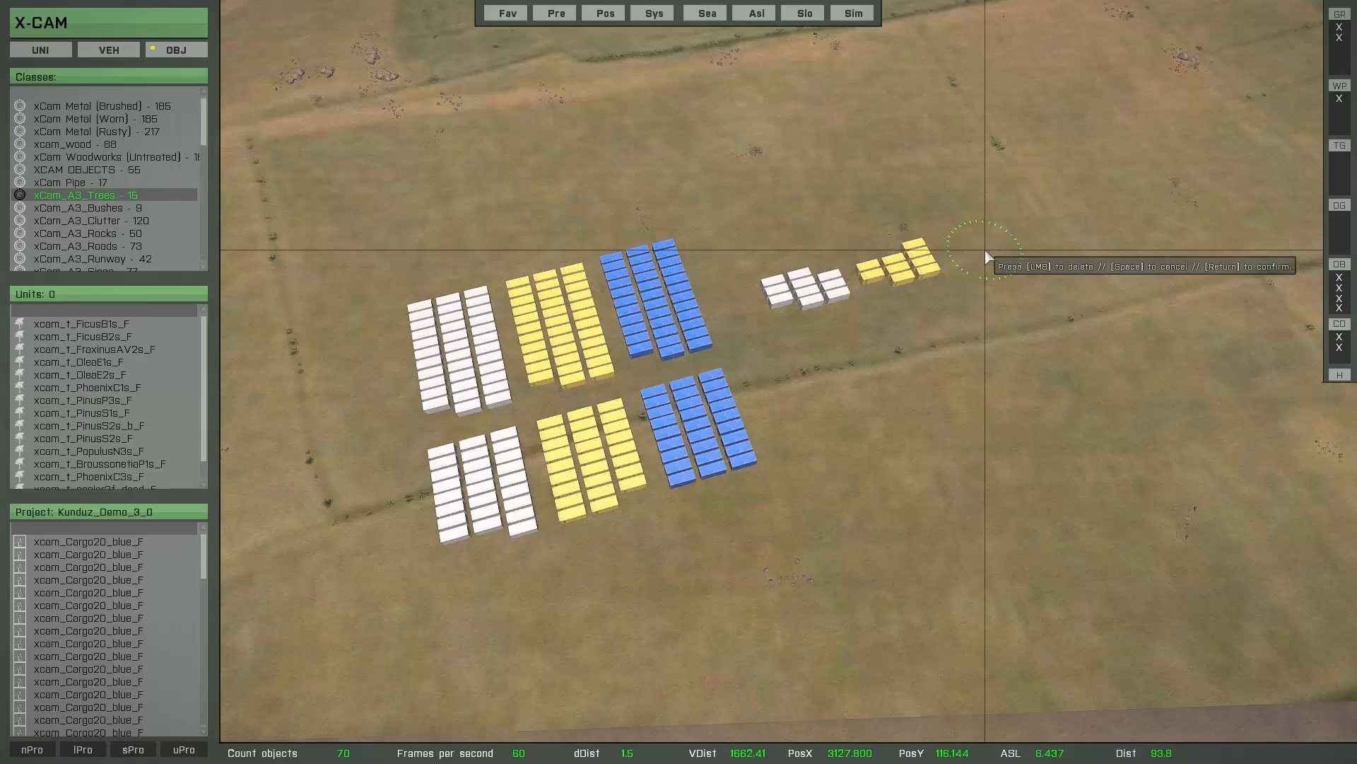
key(space)
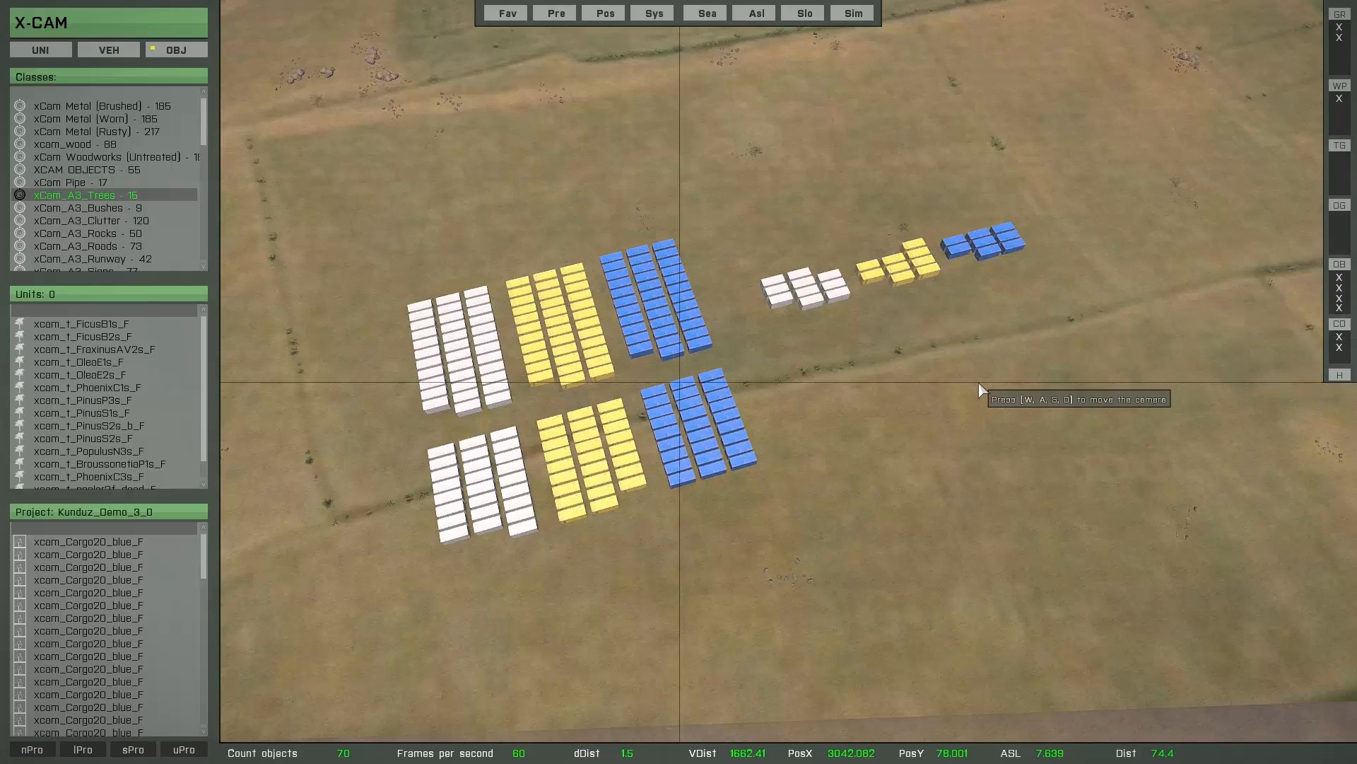
- Brush-select the separate small group of white, yellow and blue containers and shift it slightly
key(b)
mouse_move(1022, 258)
mouse_down()
mouse_move(1016, 243)
mouse_move(859, 278)
mouse_move(893, 287)
mouse_move(968, 272)
mouse_up()
key(Return)
mouse_move(893, 331)
mouse_down()
mouse_move(916, 343)
mouse_move(909, 322)
mouse_up()
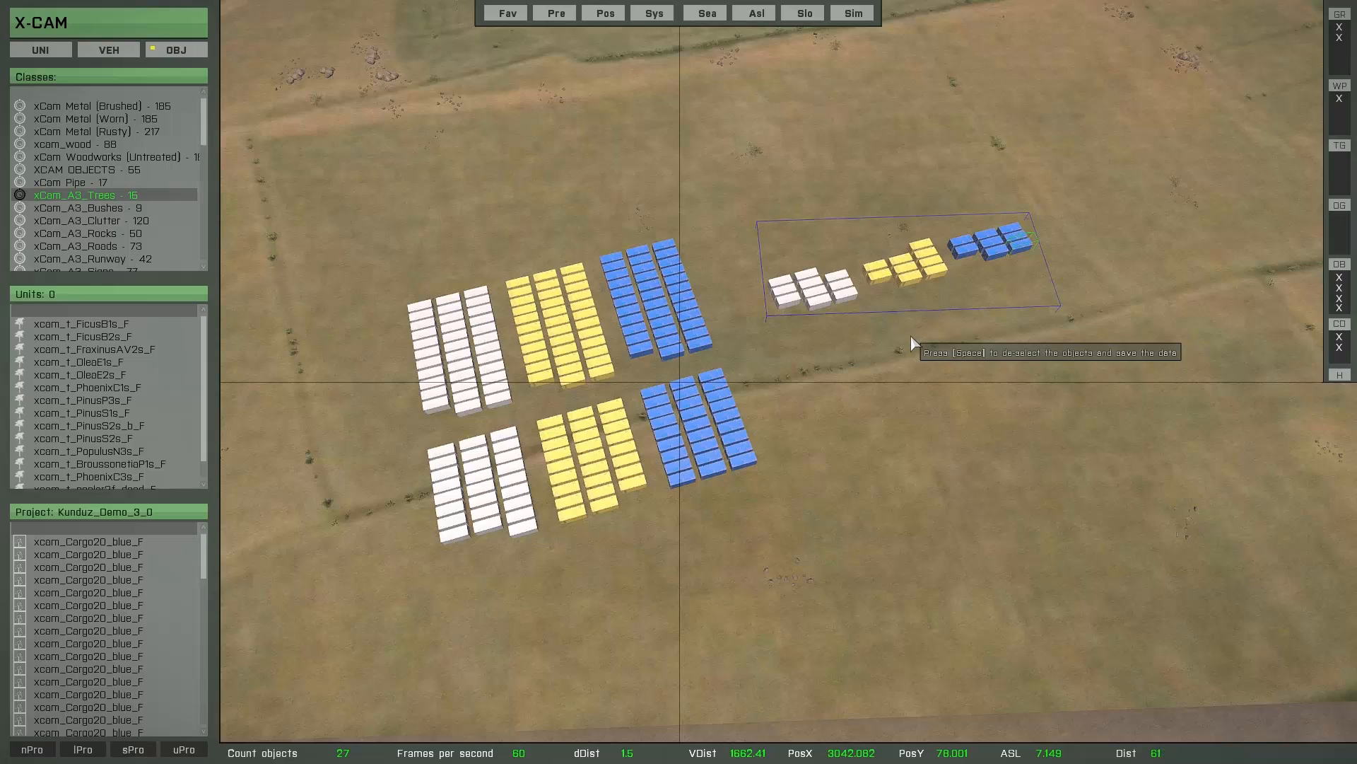
- Copy the small group of mixed-colour containers, saving the copies into their original projects and placing them in front of the originals
key(space)
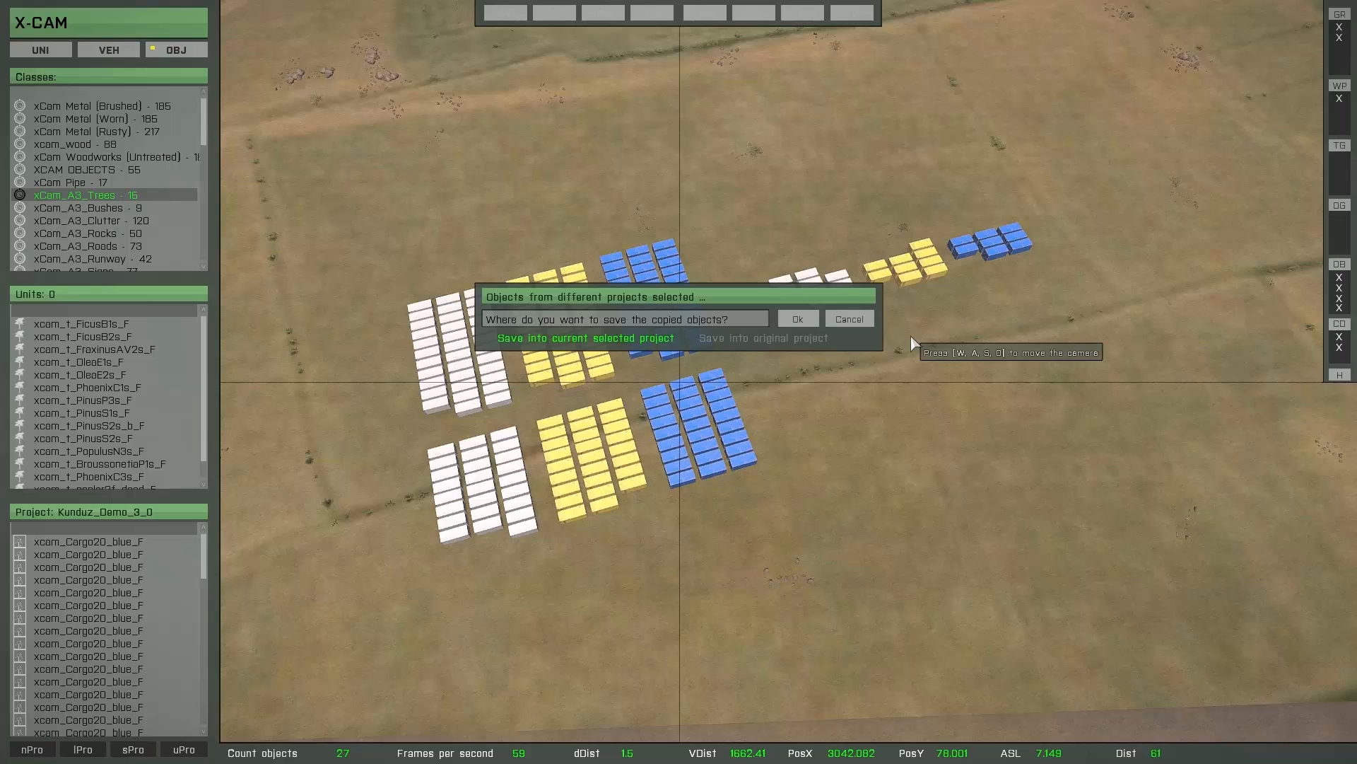
drag(775, 302, 1116, 423)
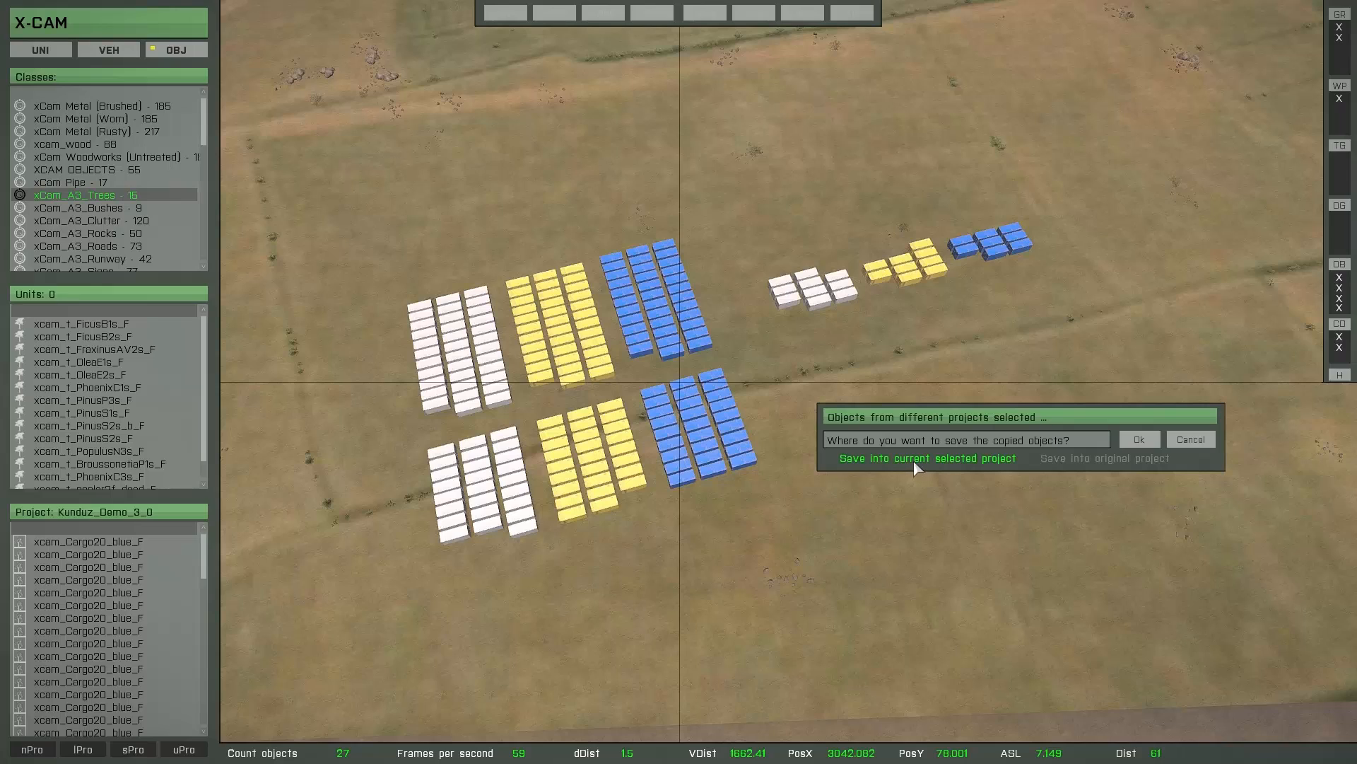
click(1118, 460)
click(1136, 442)
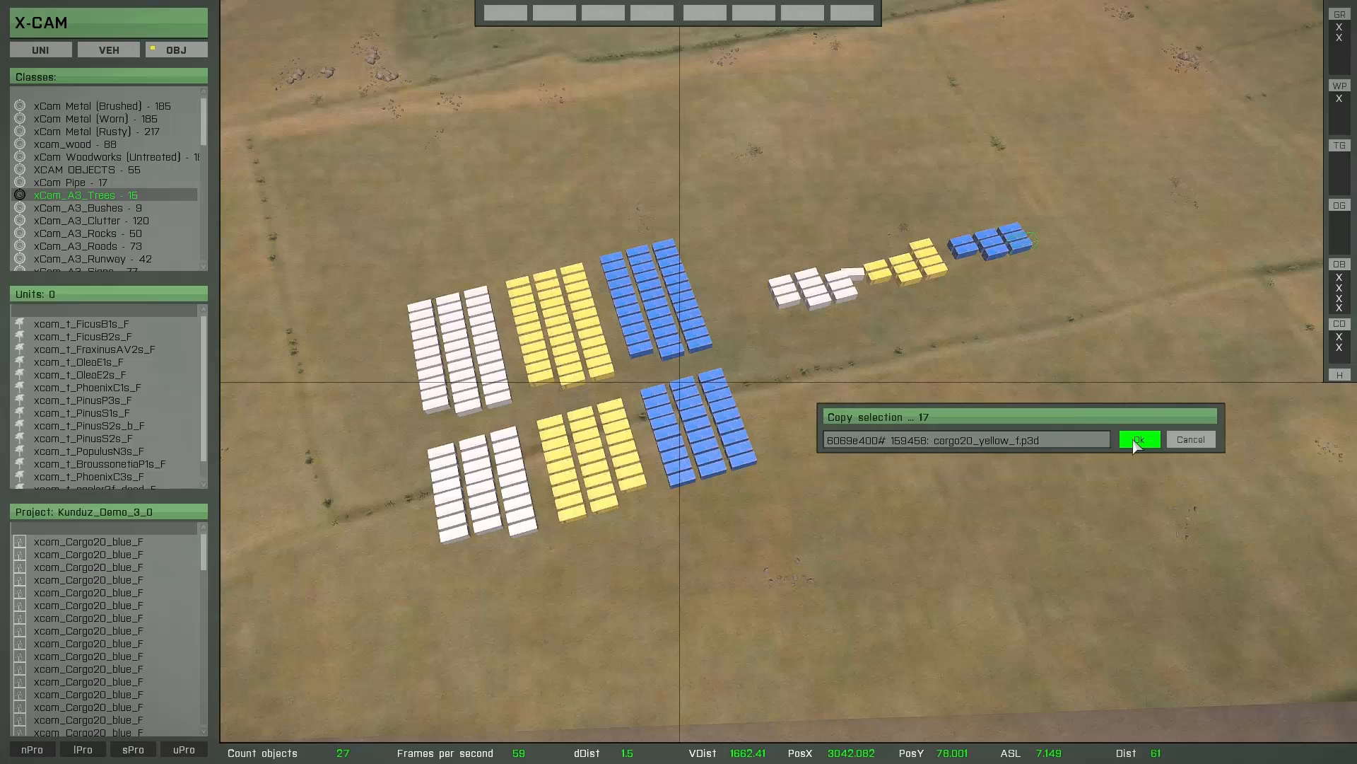
click(1136, 439)
click(984, 404)
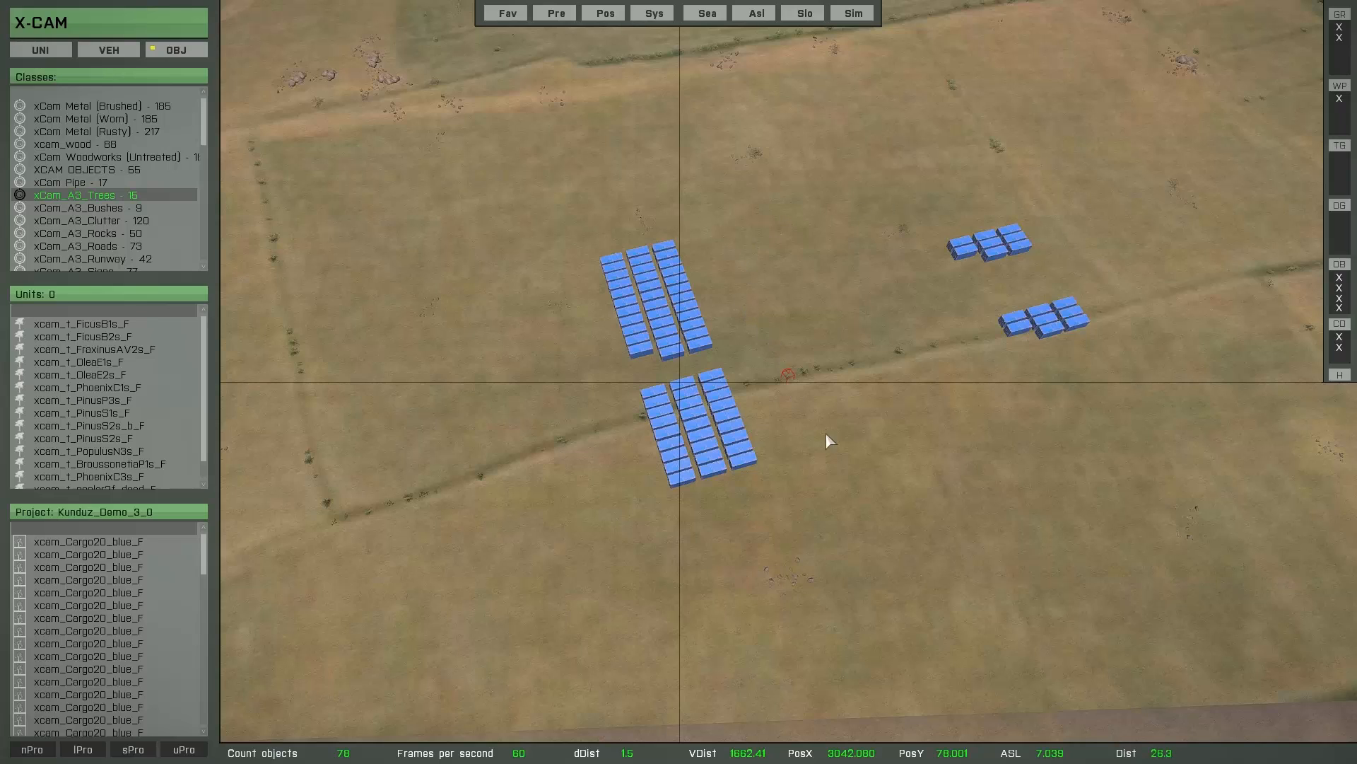
- Unload the remaining project Demo_3 and reload Demo_1, Demo_2 and Demo_3 together in one operation
click(184, 749)
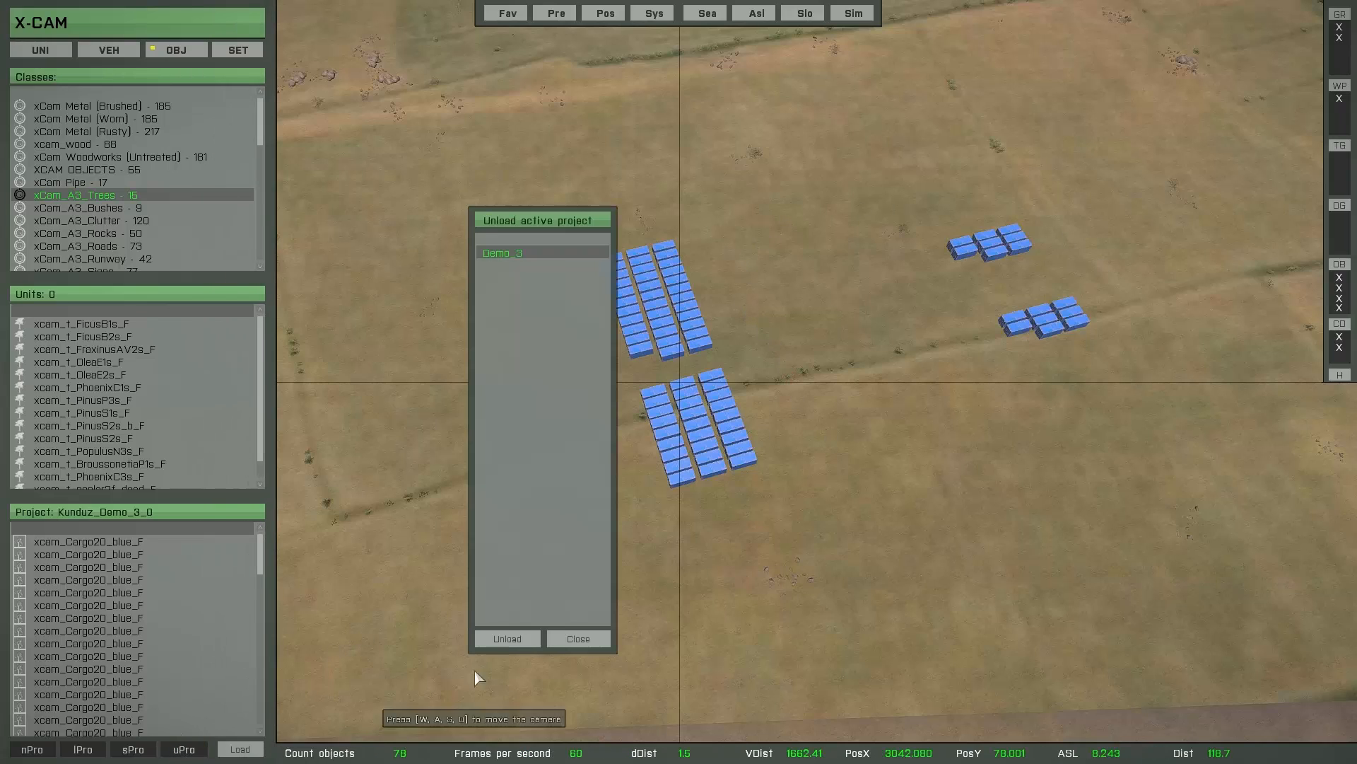
click(535, 643)
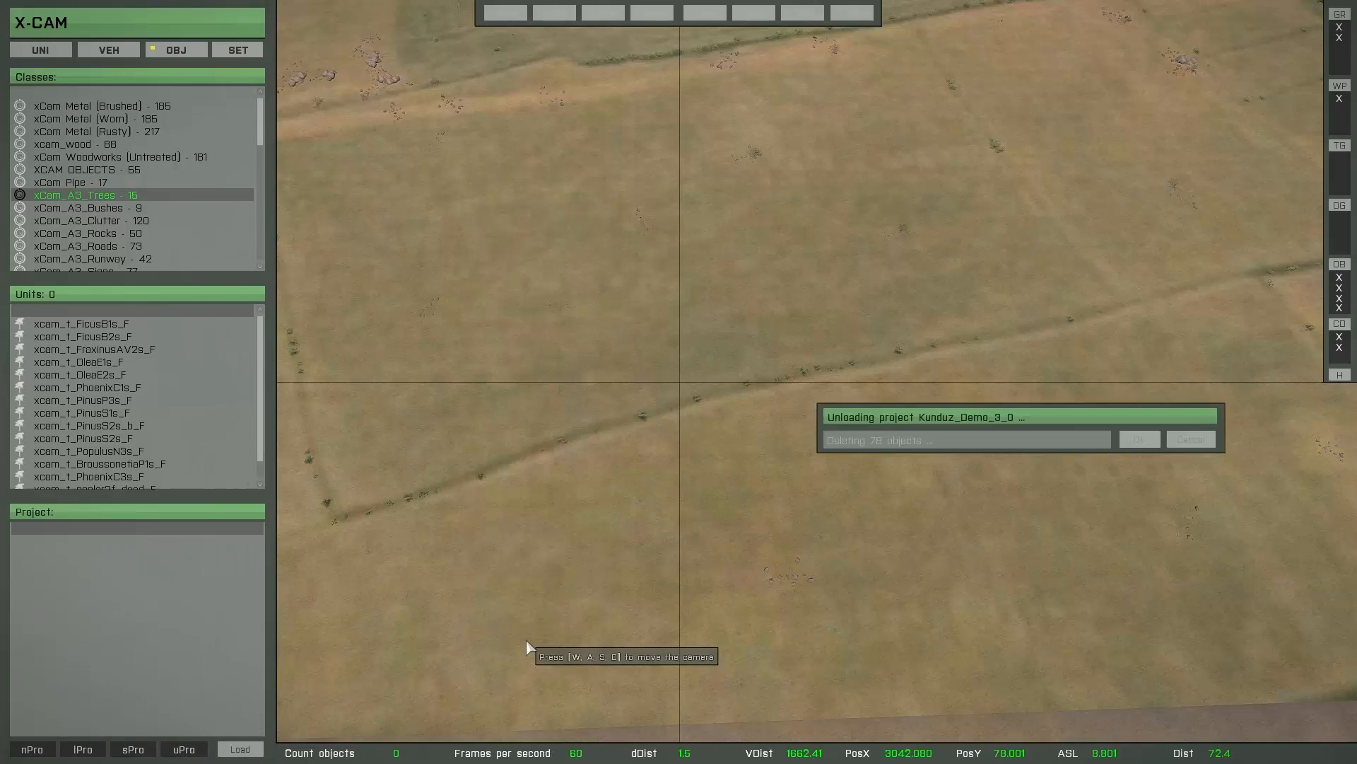
click(82, 751)
click(498, 305)
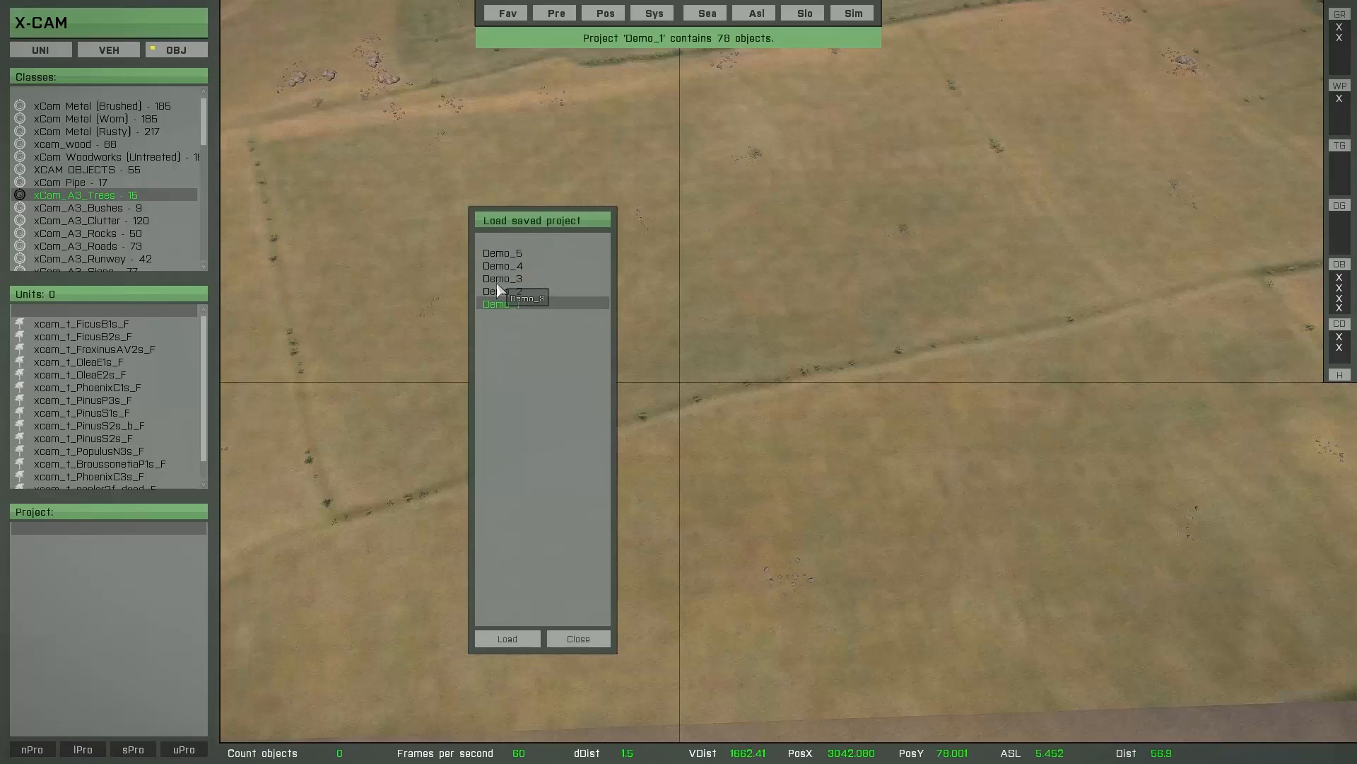
click(495, 292)
click(498, 279)
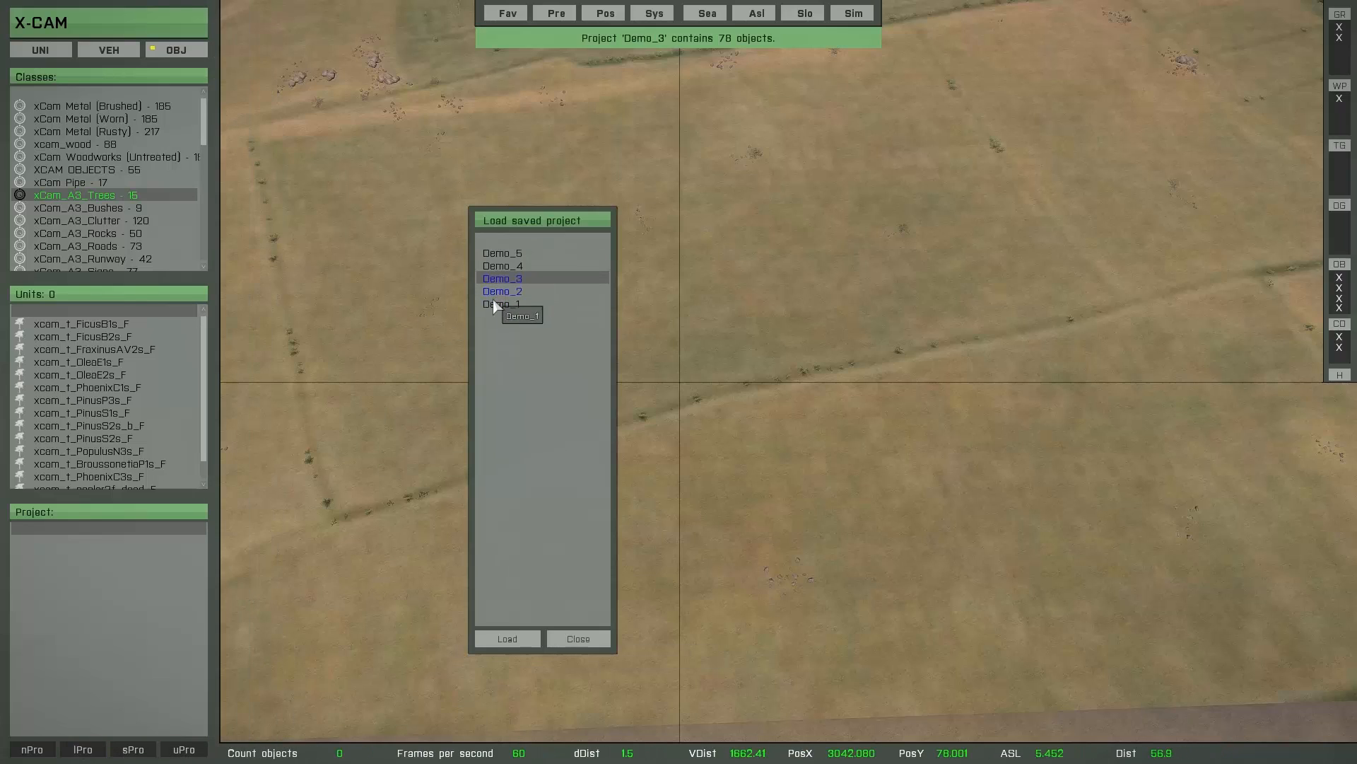
click(498, 304)
click(500, 240)
click(507, 638)
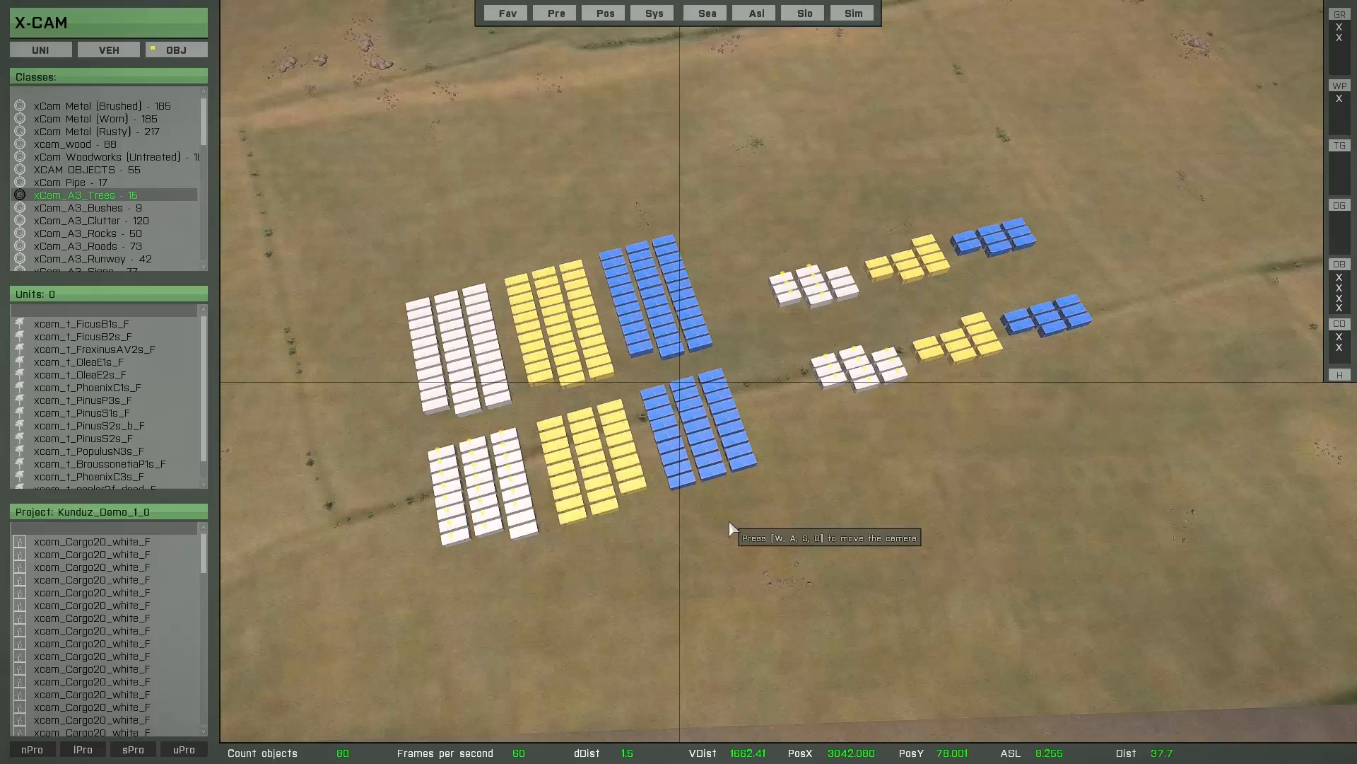
- Switch the project buttons to the file definitions and create a mission file that exports all loaded projects
click(249, 751)
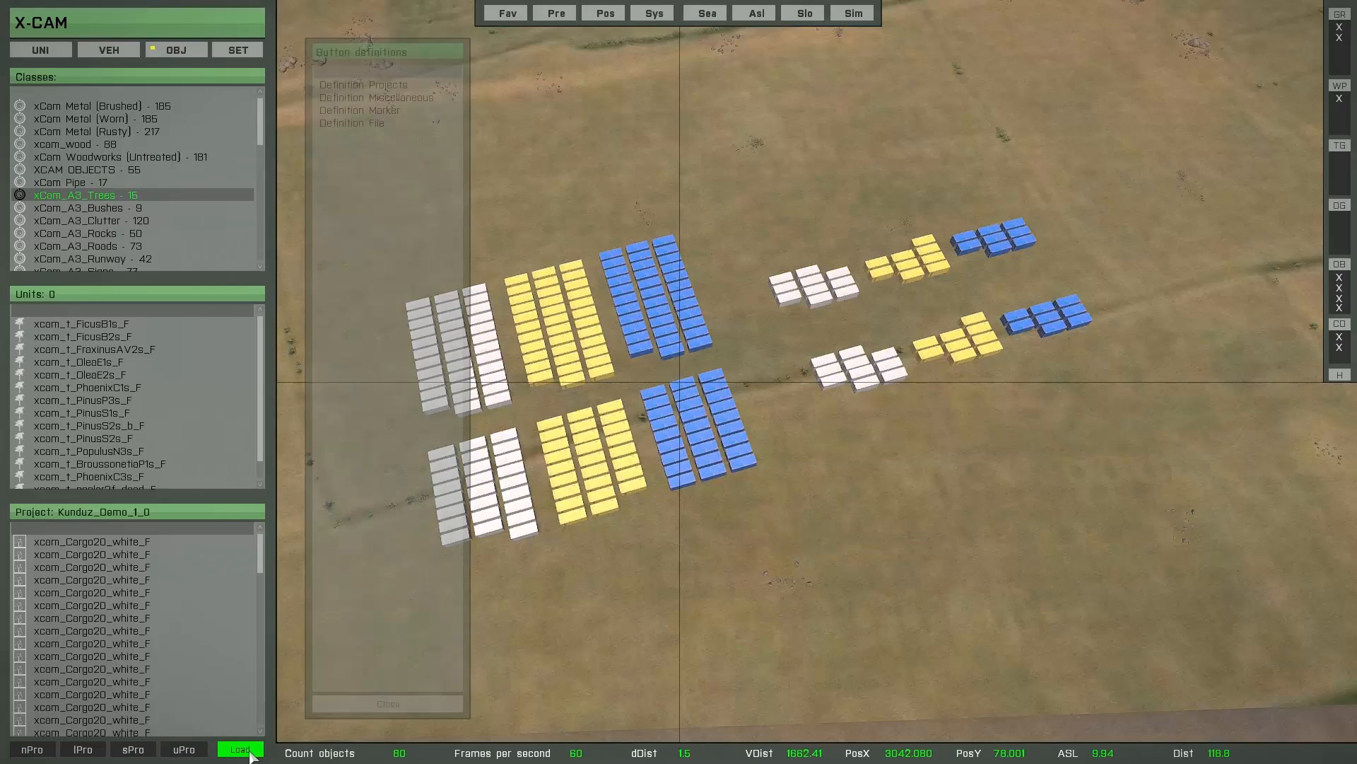
click(344, 125)
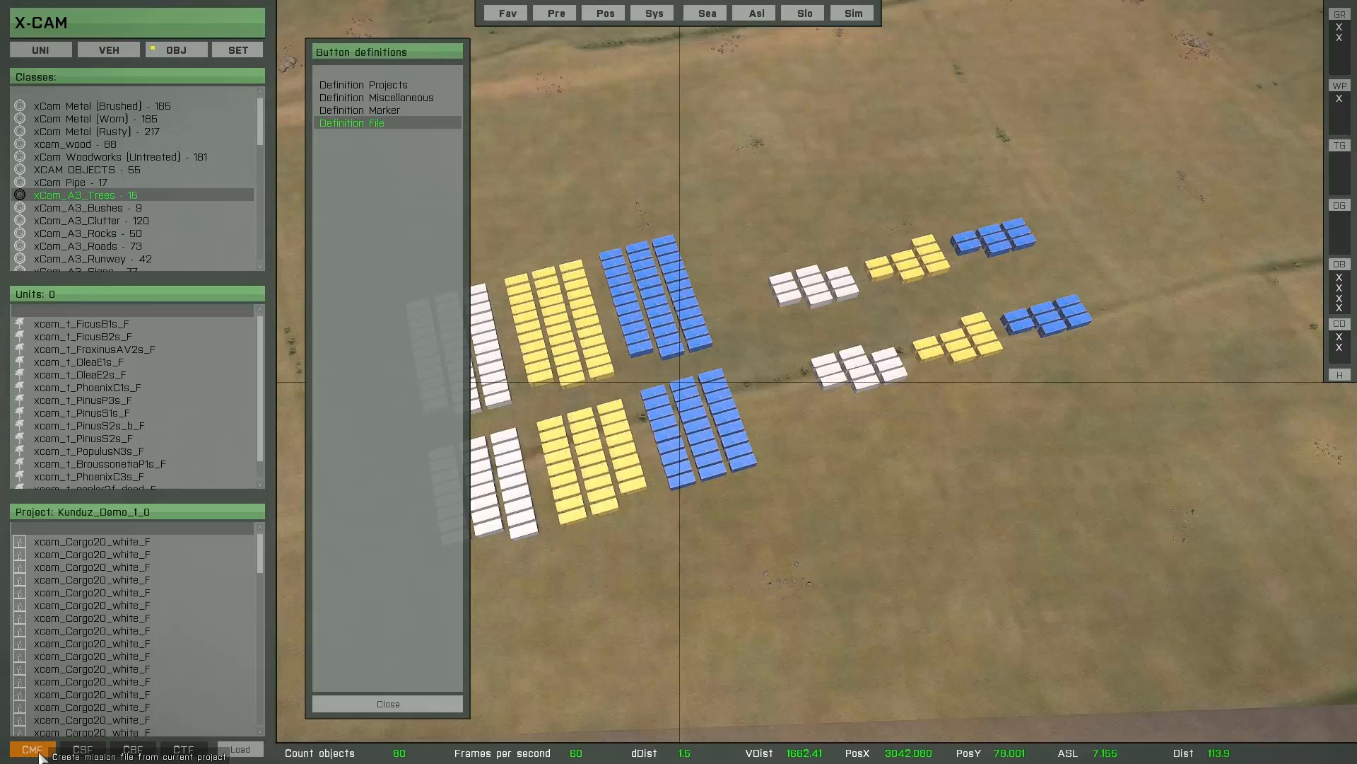
click(39, 753)
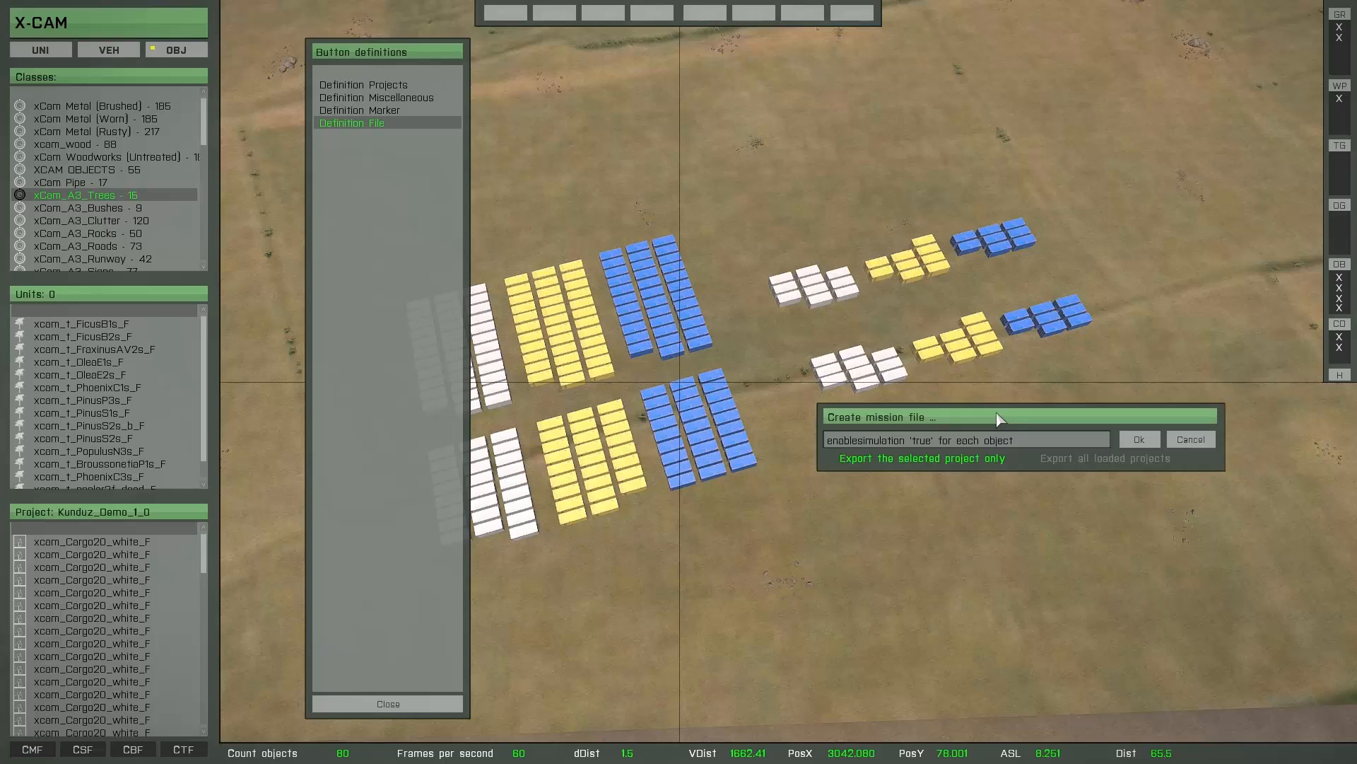
drag(999, 419, 957, 506)
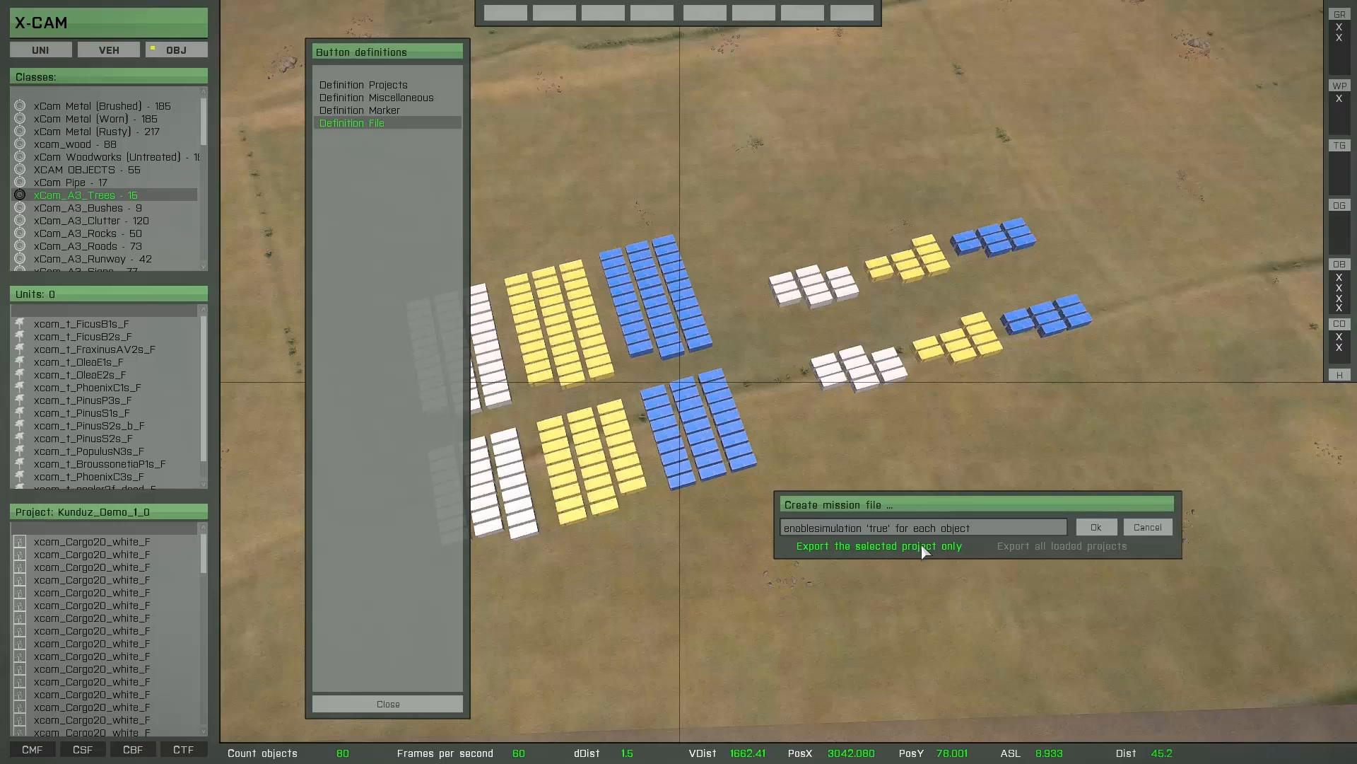
click(1068, 552)
click(1096, 526)
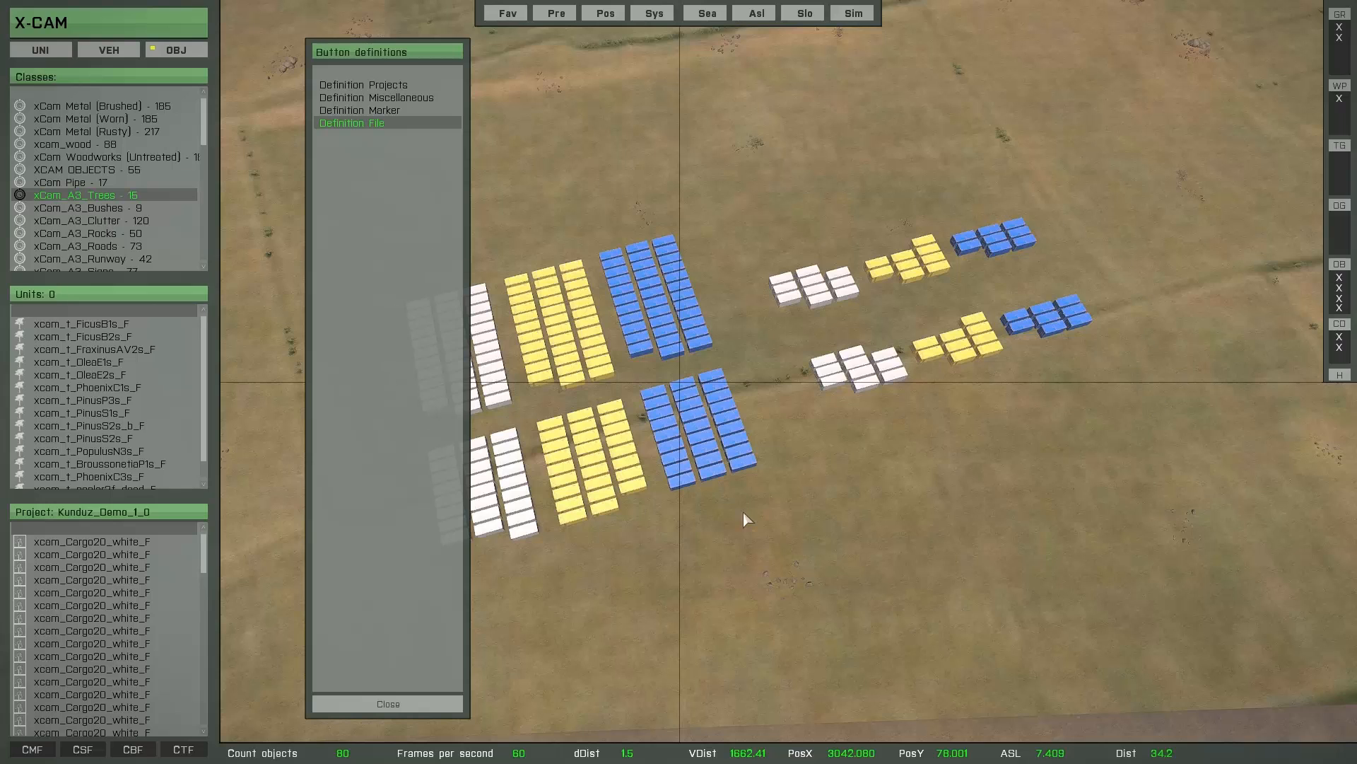
right_drag(842, 512, 843, 490)
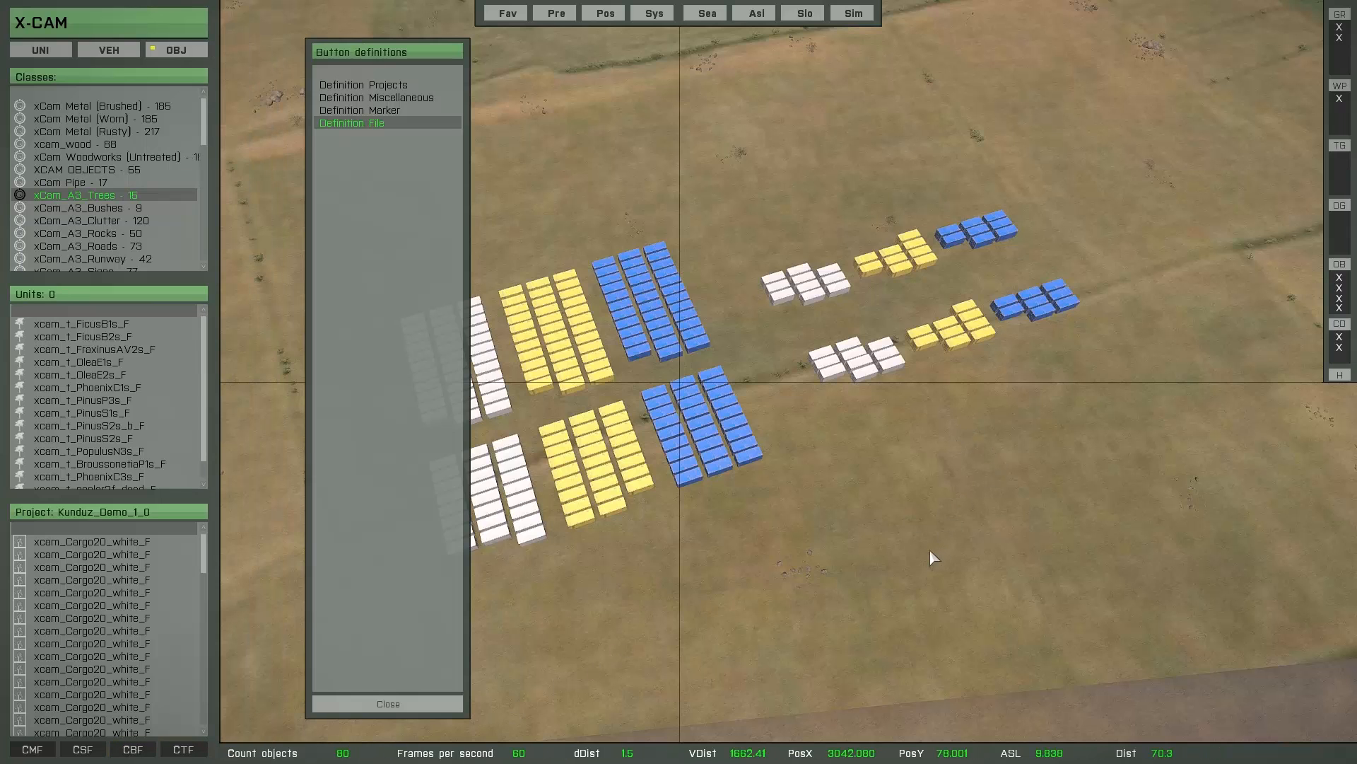
right_drag(923, 558, 958, 559)
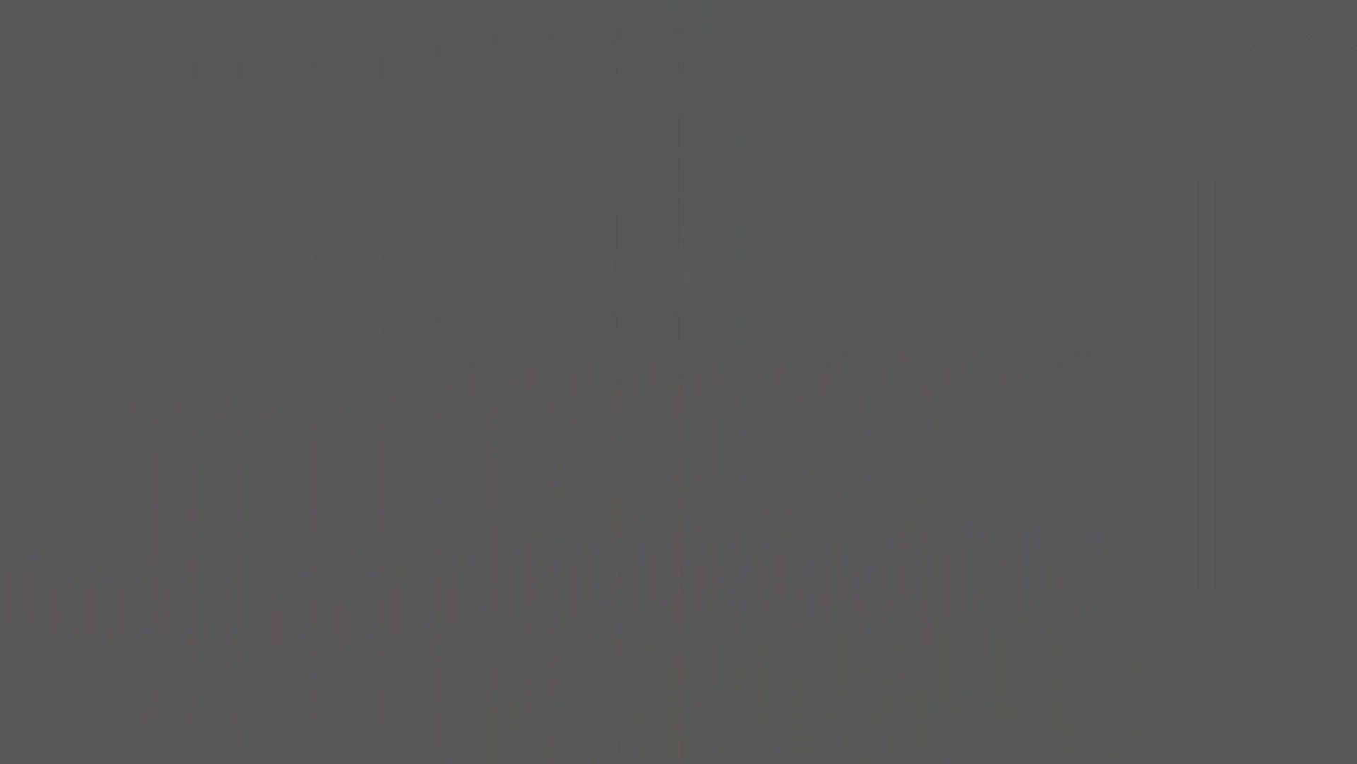